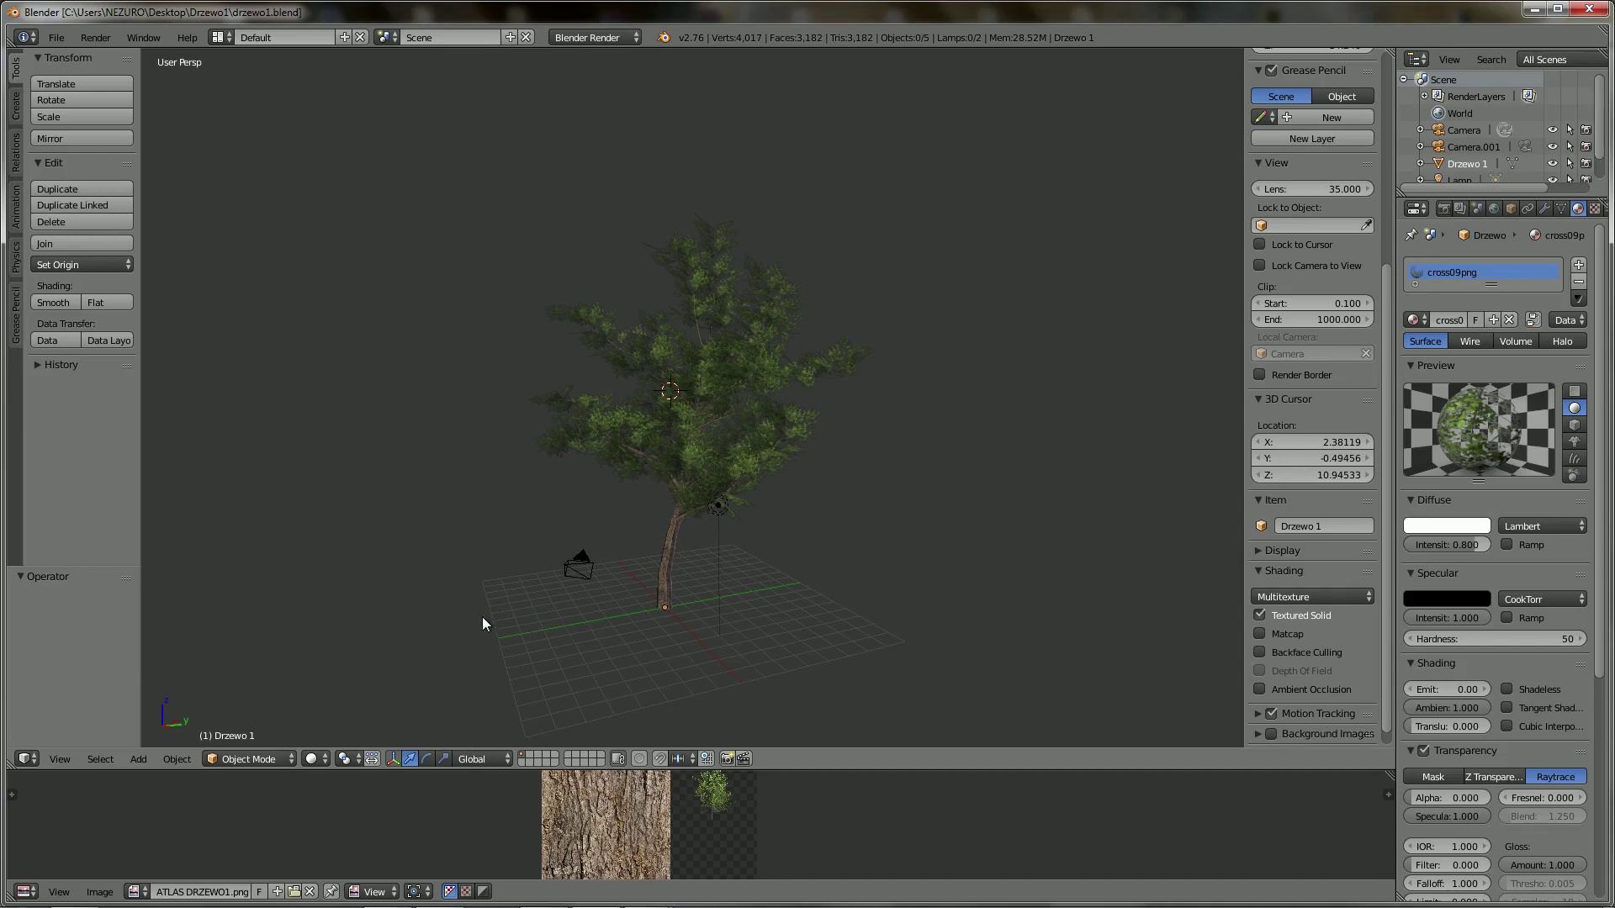
Zoom in and out and tilt the viewport to inspect the Drzewo 1 tree
scroll(552, 538, "down", 2)
scroll(552, 538, "down", 3)
scroll(552, 538, "down", 1)
scroll(552, 539, "down", 1)
scroll(551, 539, "down", 1)
scroll(552, 538, "down", 1)
scroll(551, 537, "up", 4)
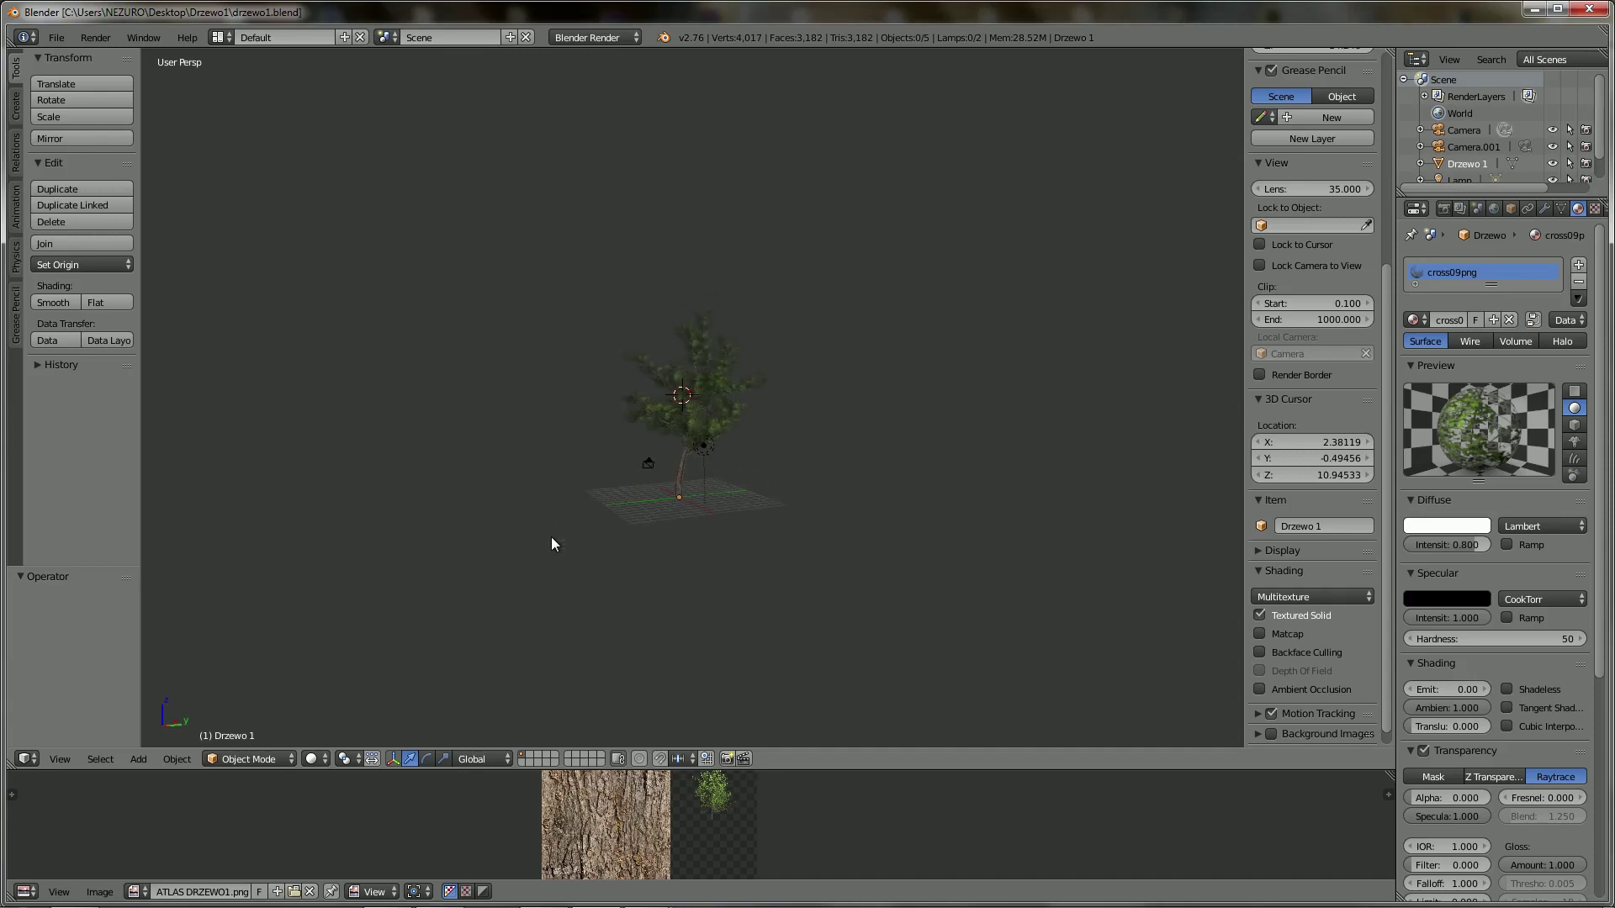
scroll(622, 469, "up", 2)
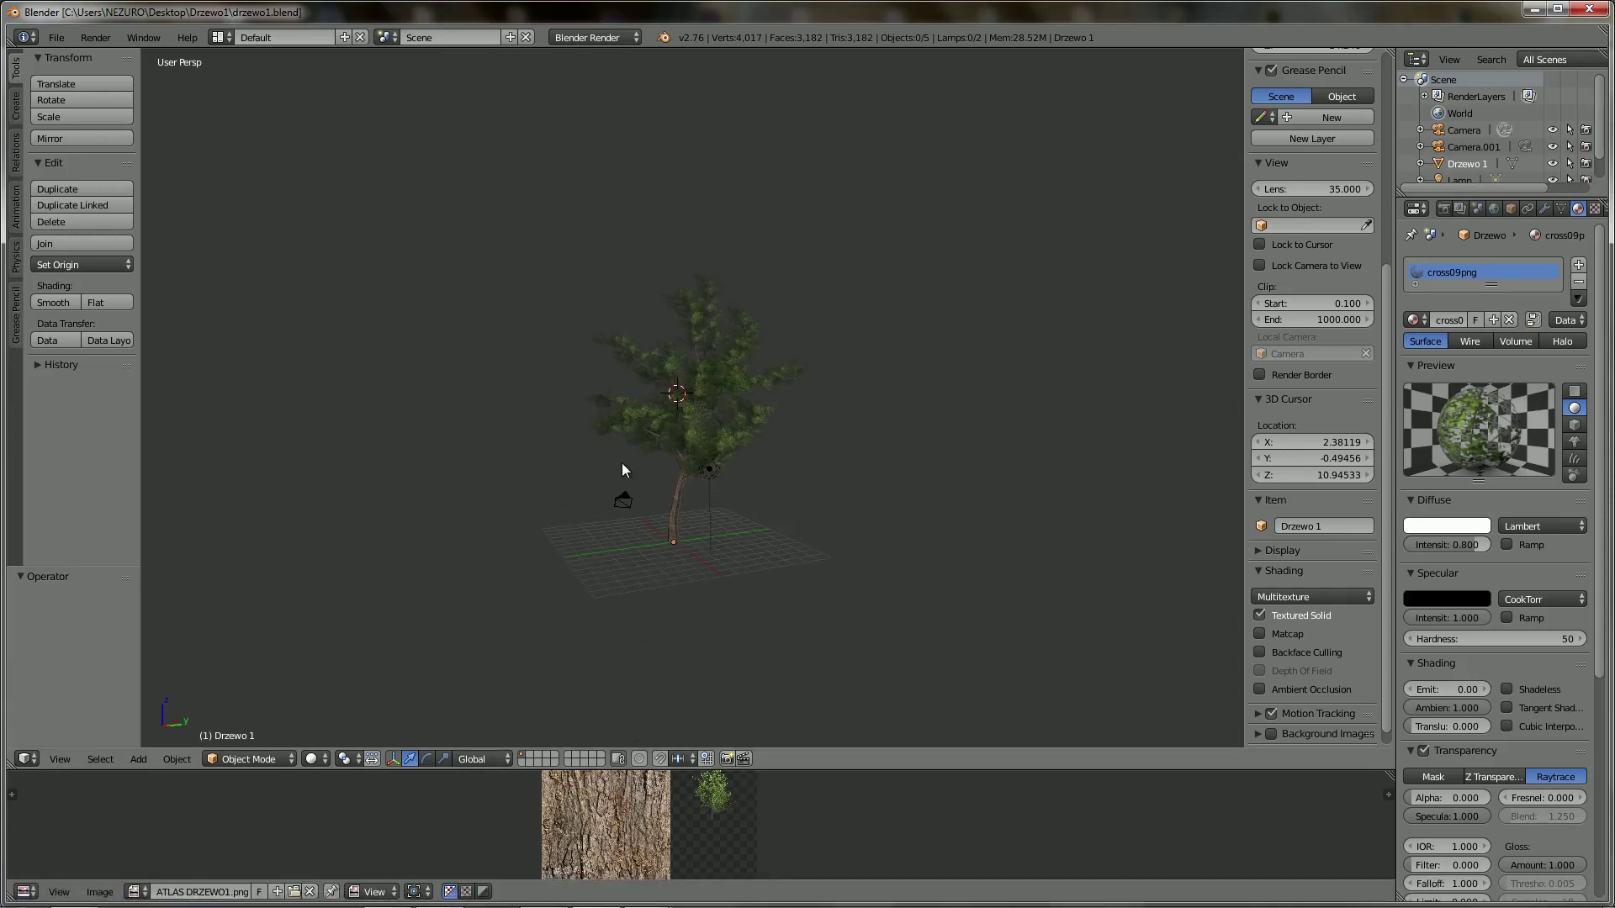
scroll(707, 456, "down", 3)
scroll(702, 452, "down", 1)
scroll(701, 452, "down", 2)
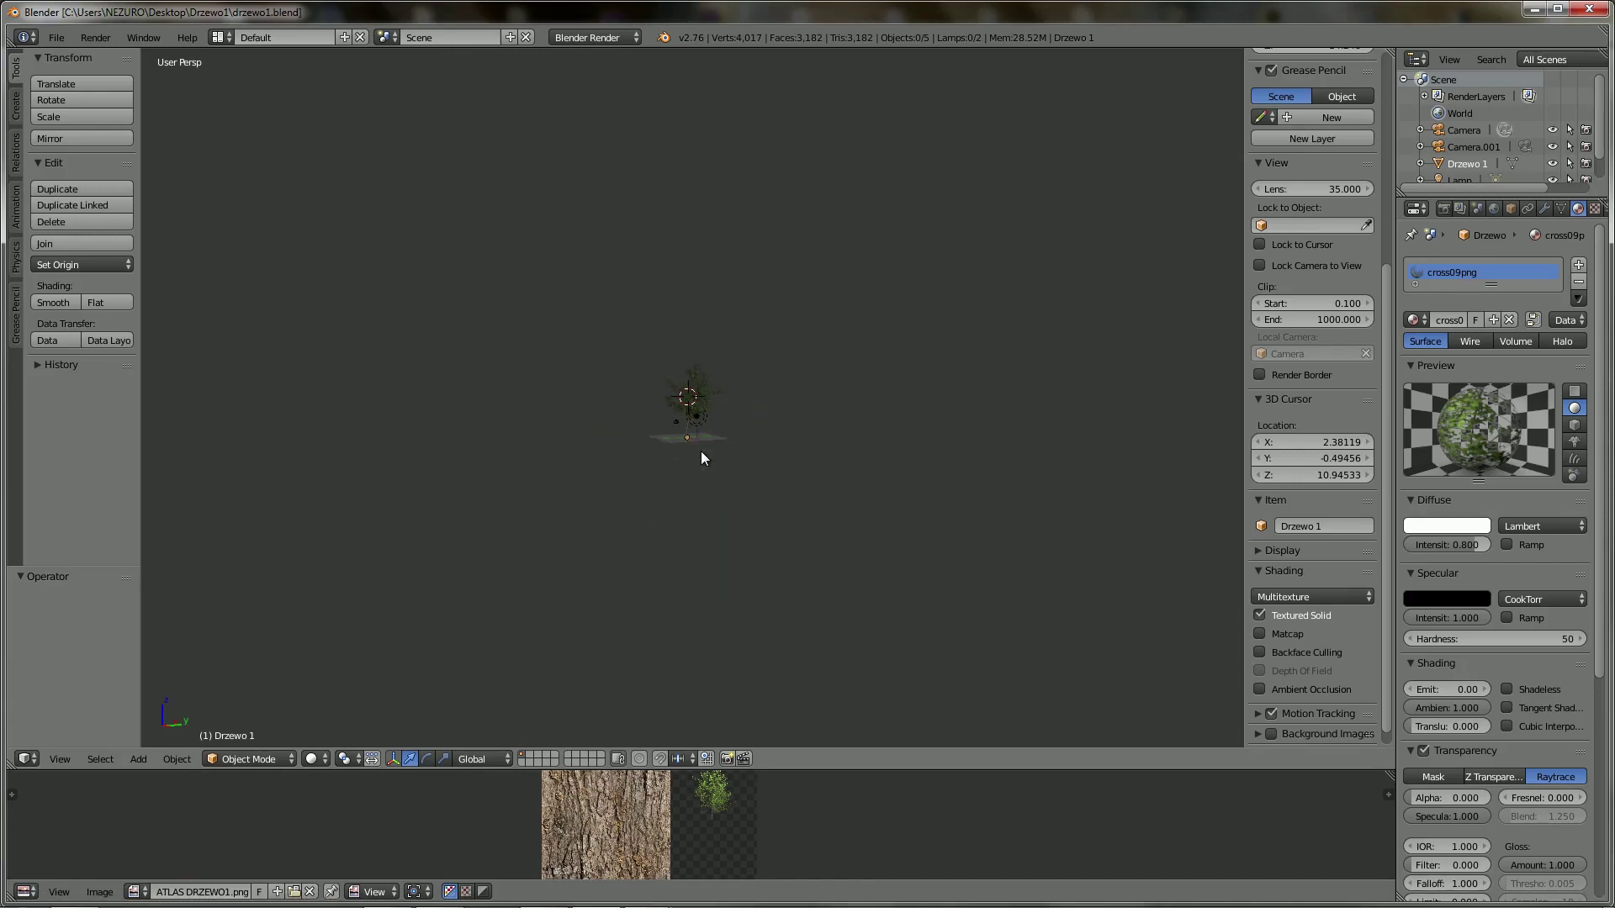
scroll(724, 428, "up", 5)
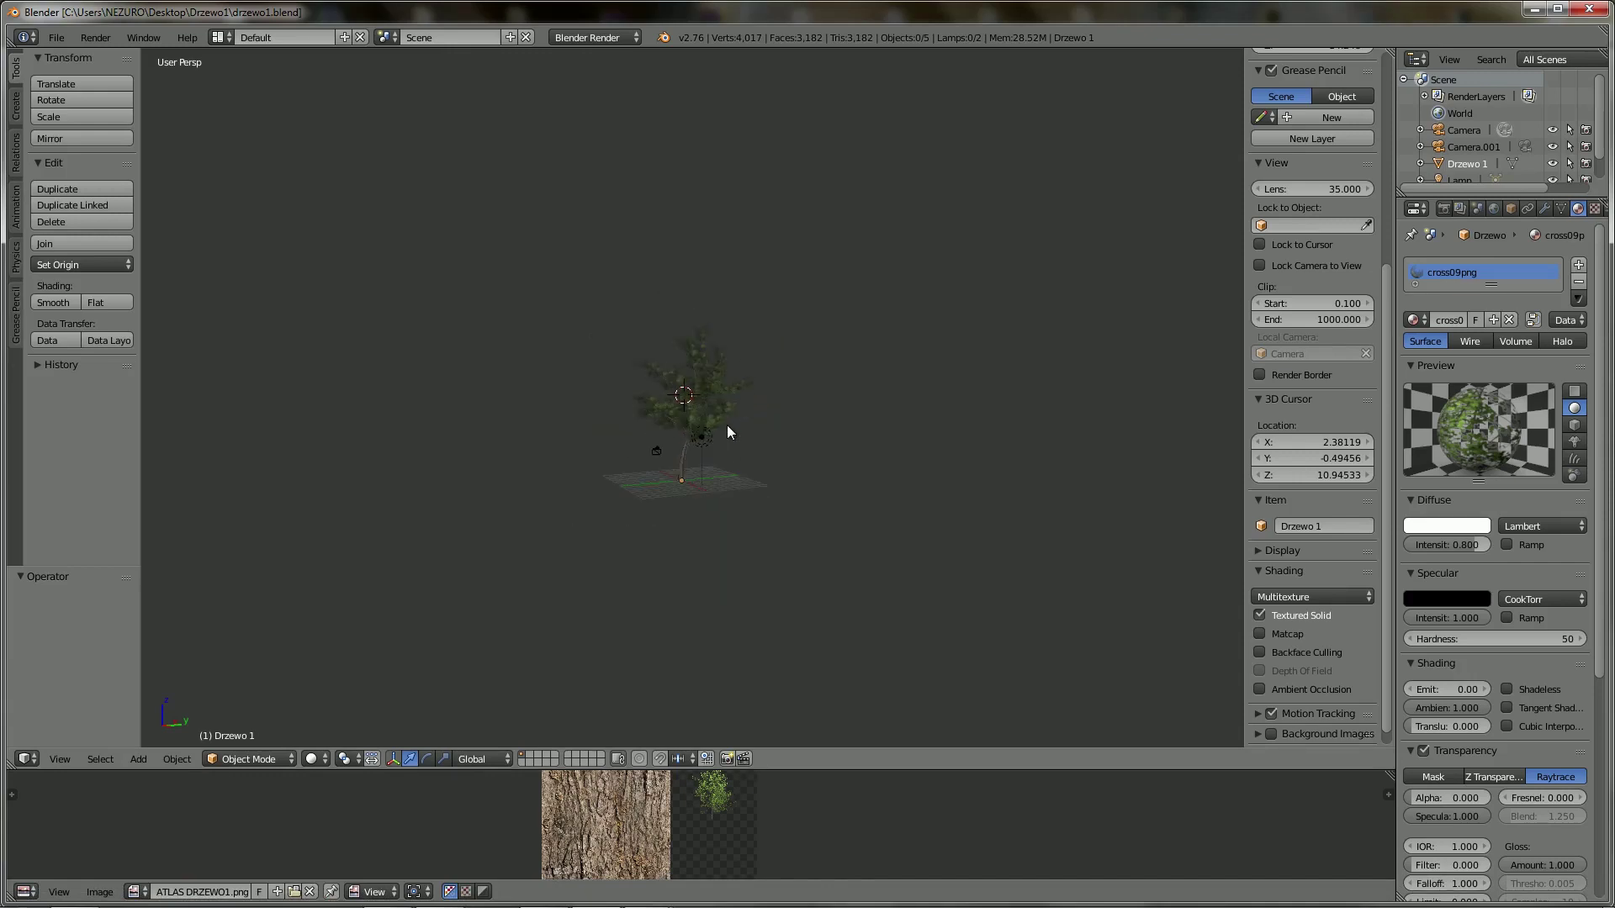
scroll(727, 426, "up", 5)
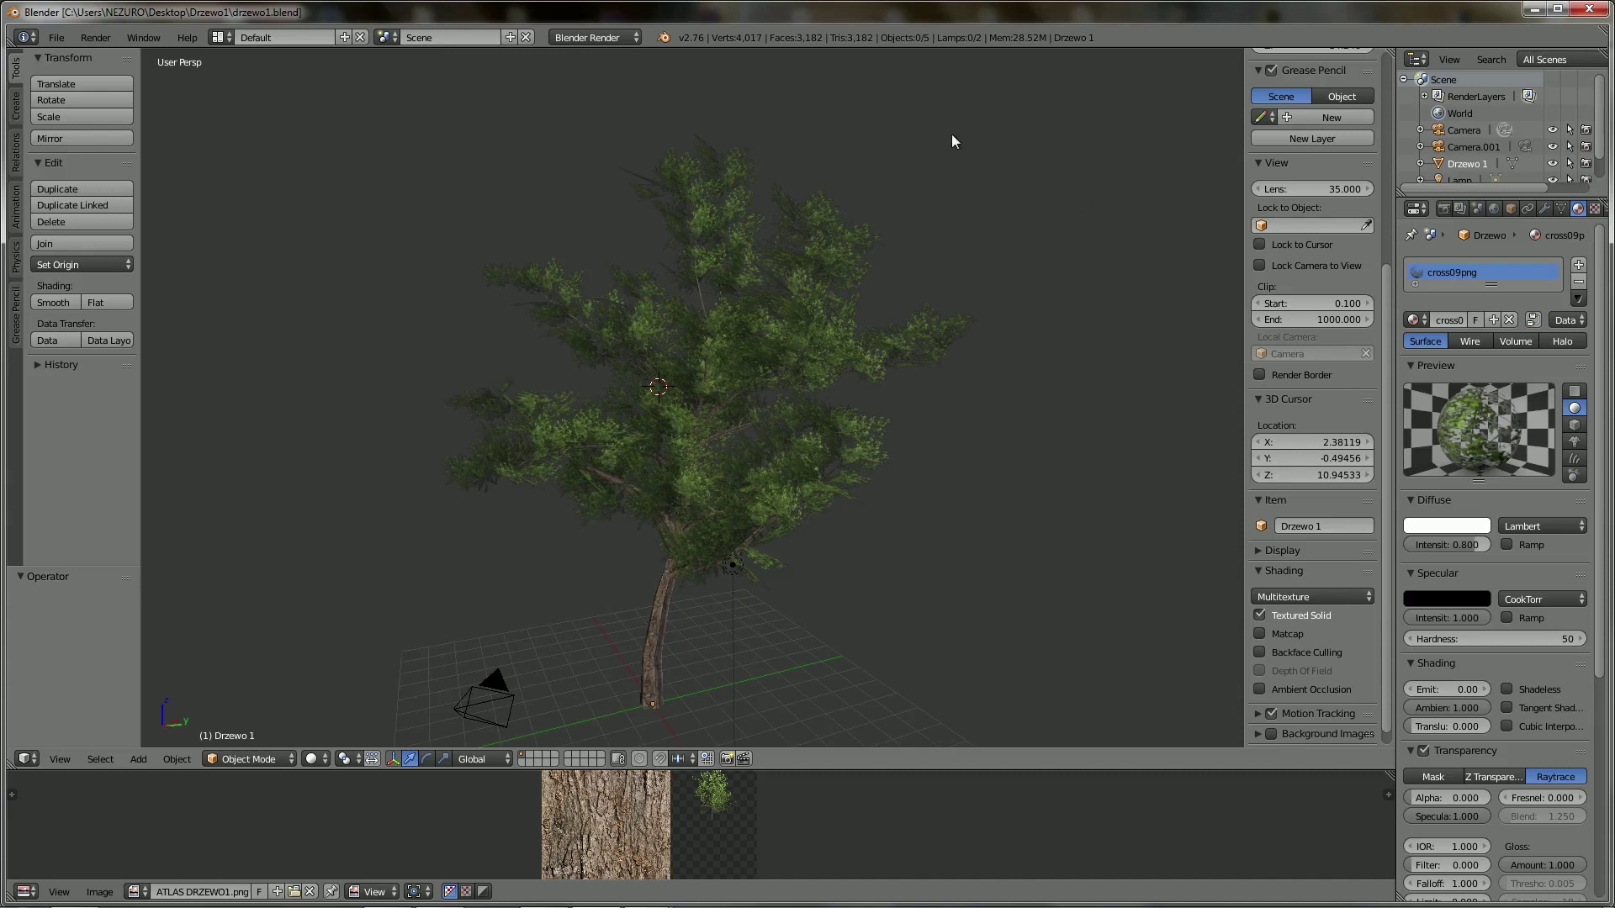
scroll(550, 316, "down", 3)
scroll(552, 320, "down", 2)
scroll(559, 325, "down", 1)
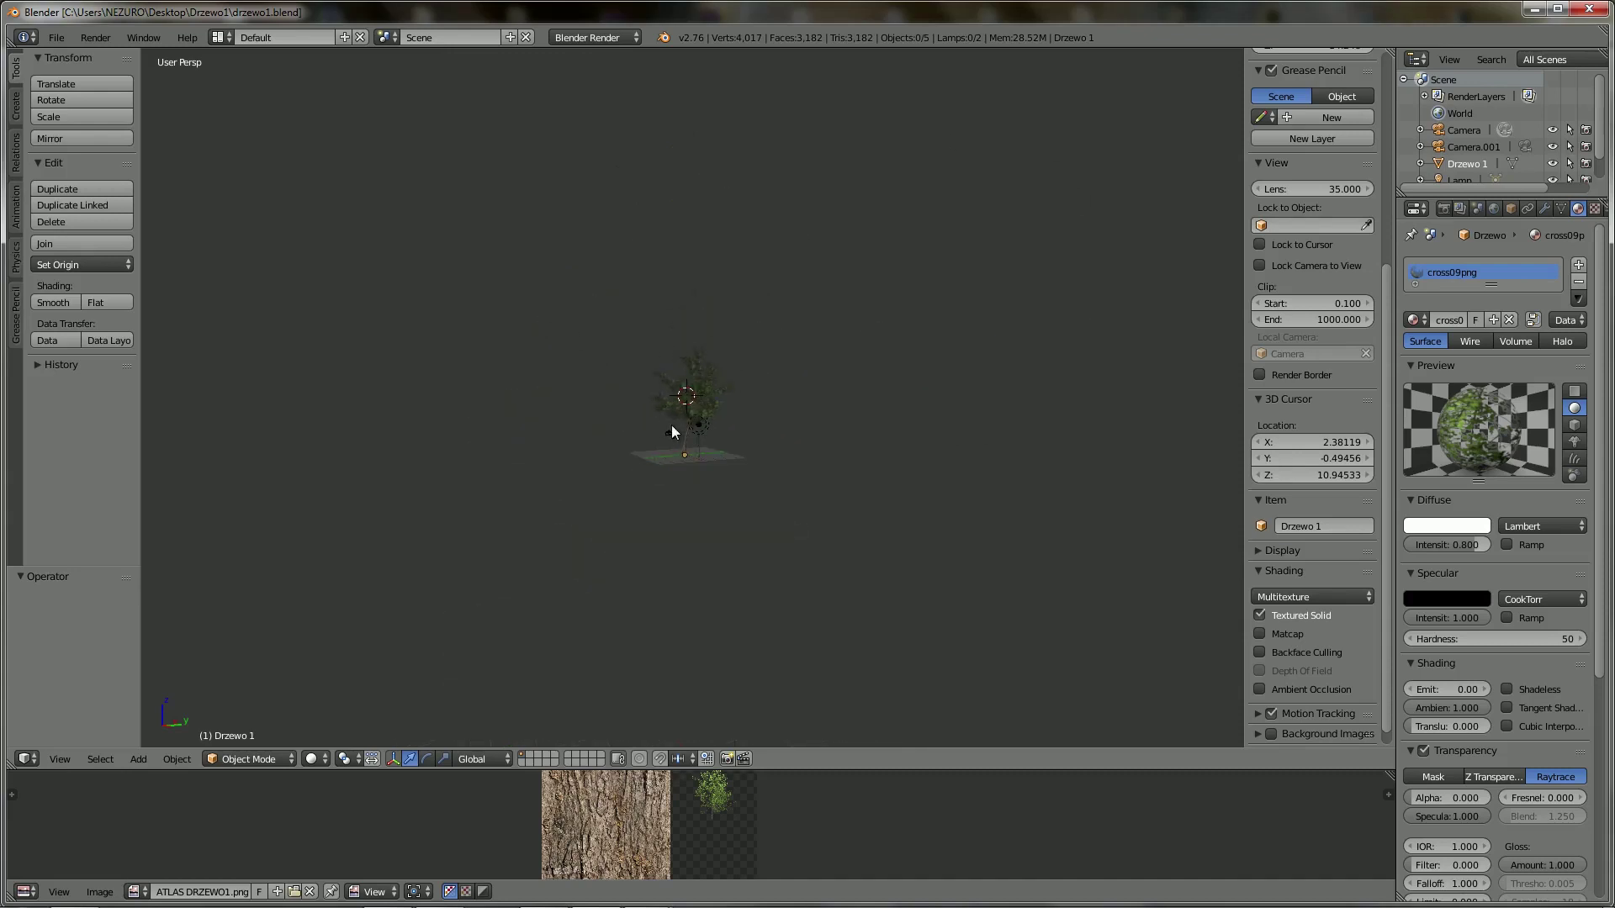
scroll(698, 438, "down", 2)
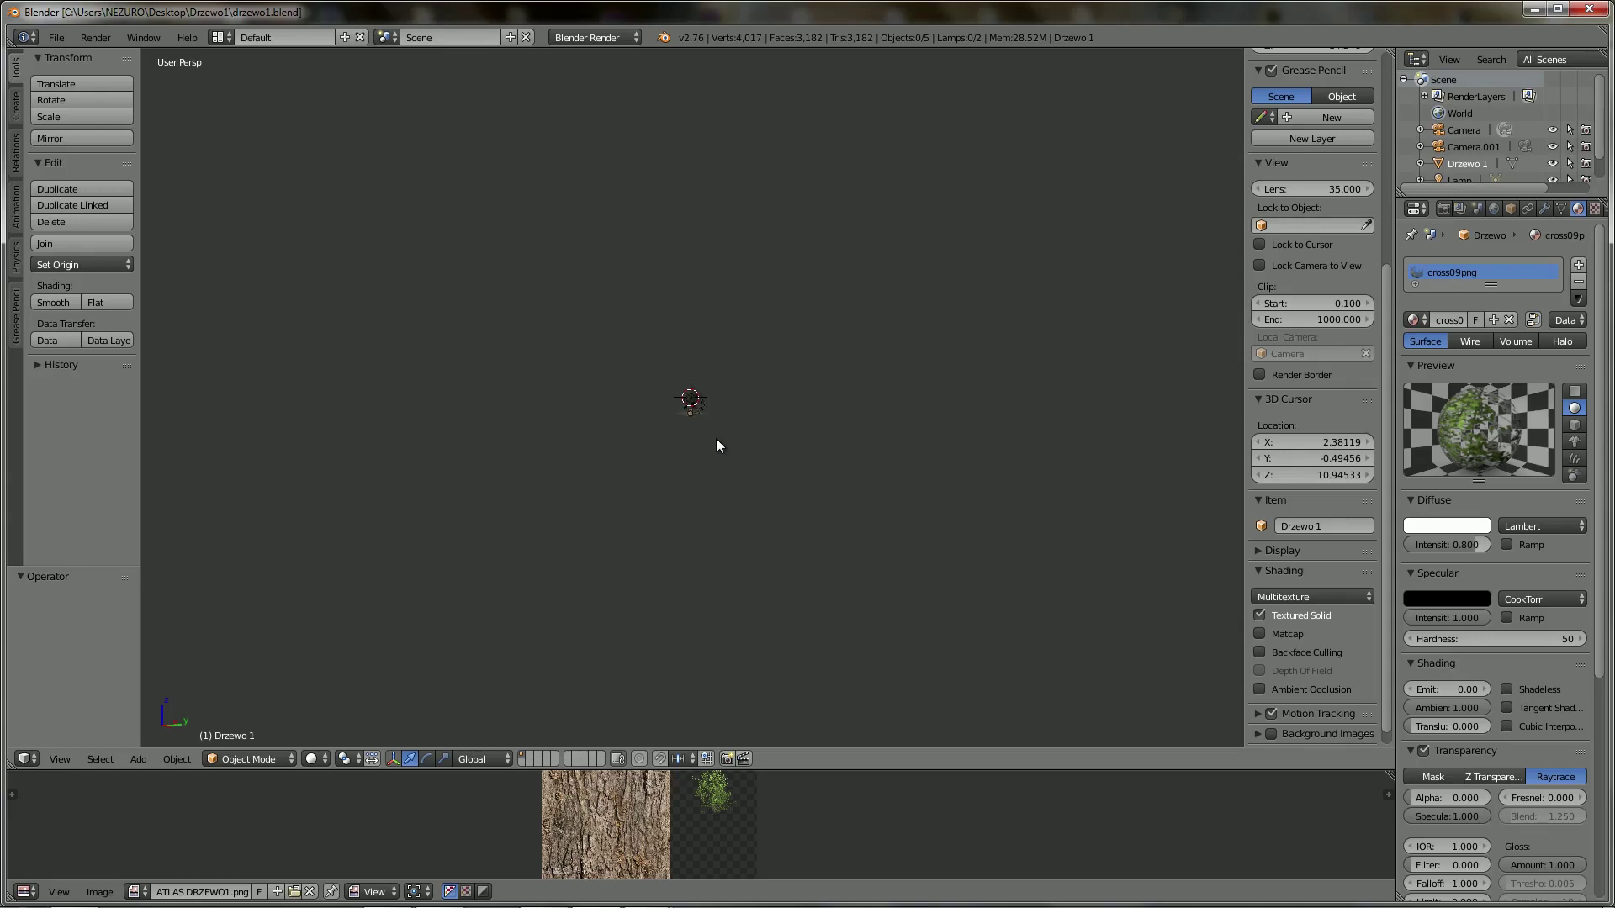
middle_click_drag(678, 404, 685, 427)
scroll(833, 377, "up", 1)
scroll(830, 377, "up", 2)
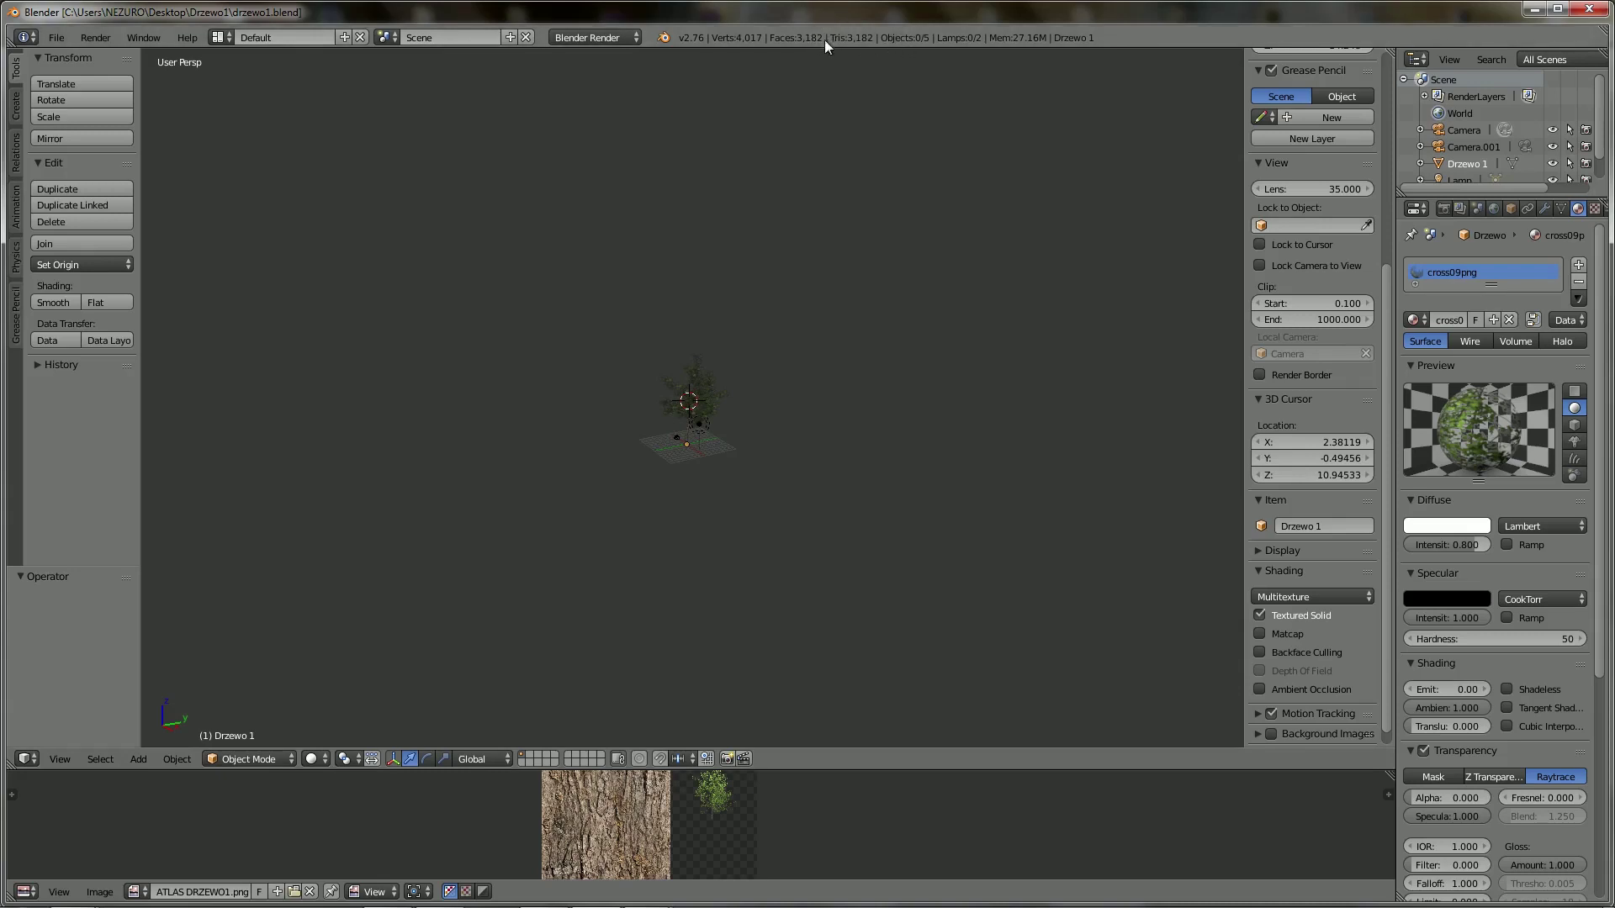
scroll(750, 377, "up", 4)
scroll(754, 397, "up", 3)
scroll(750, 394, "up", 2)
scroll(750, 394, "down", 4)
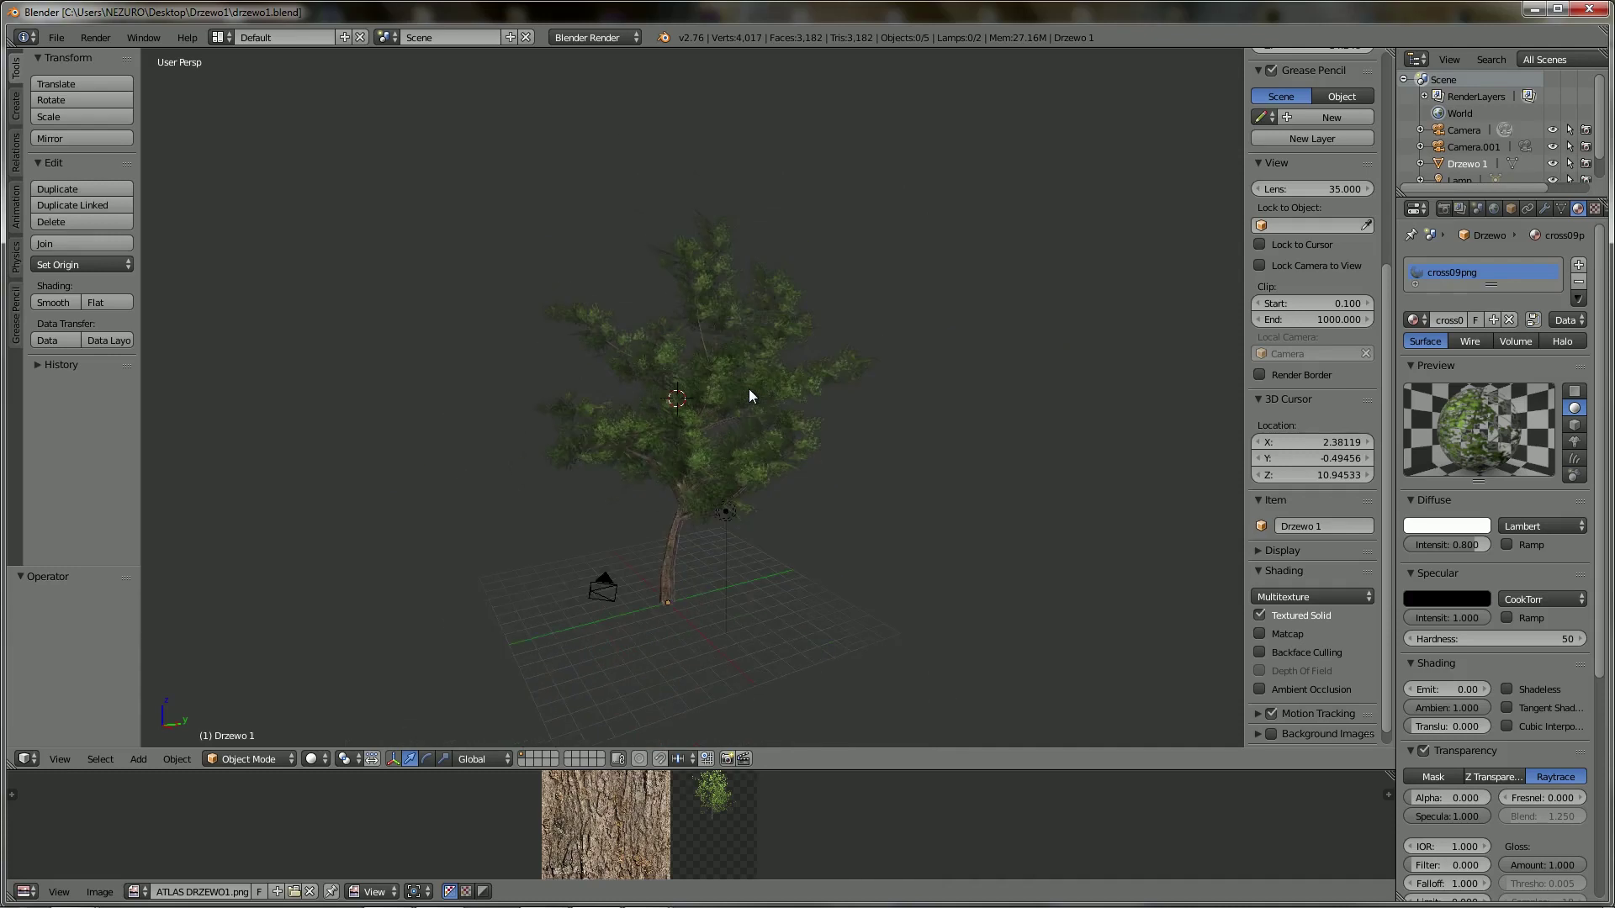
scroll(751, 394, "down", 4)
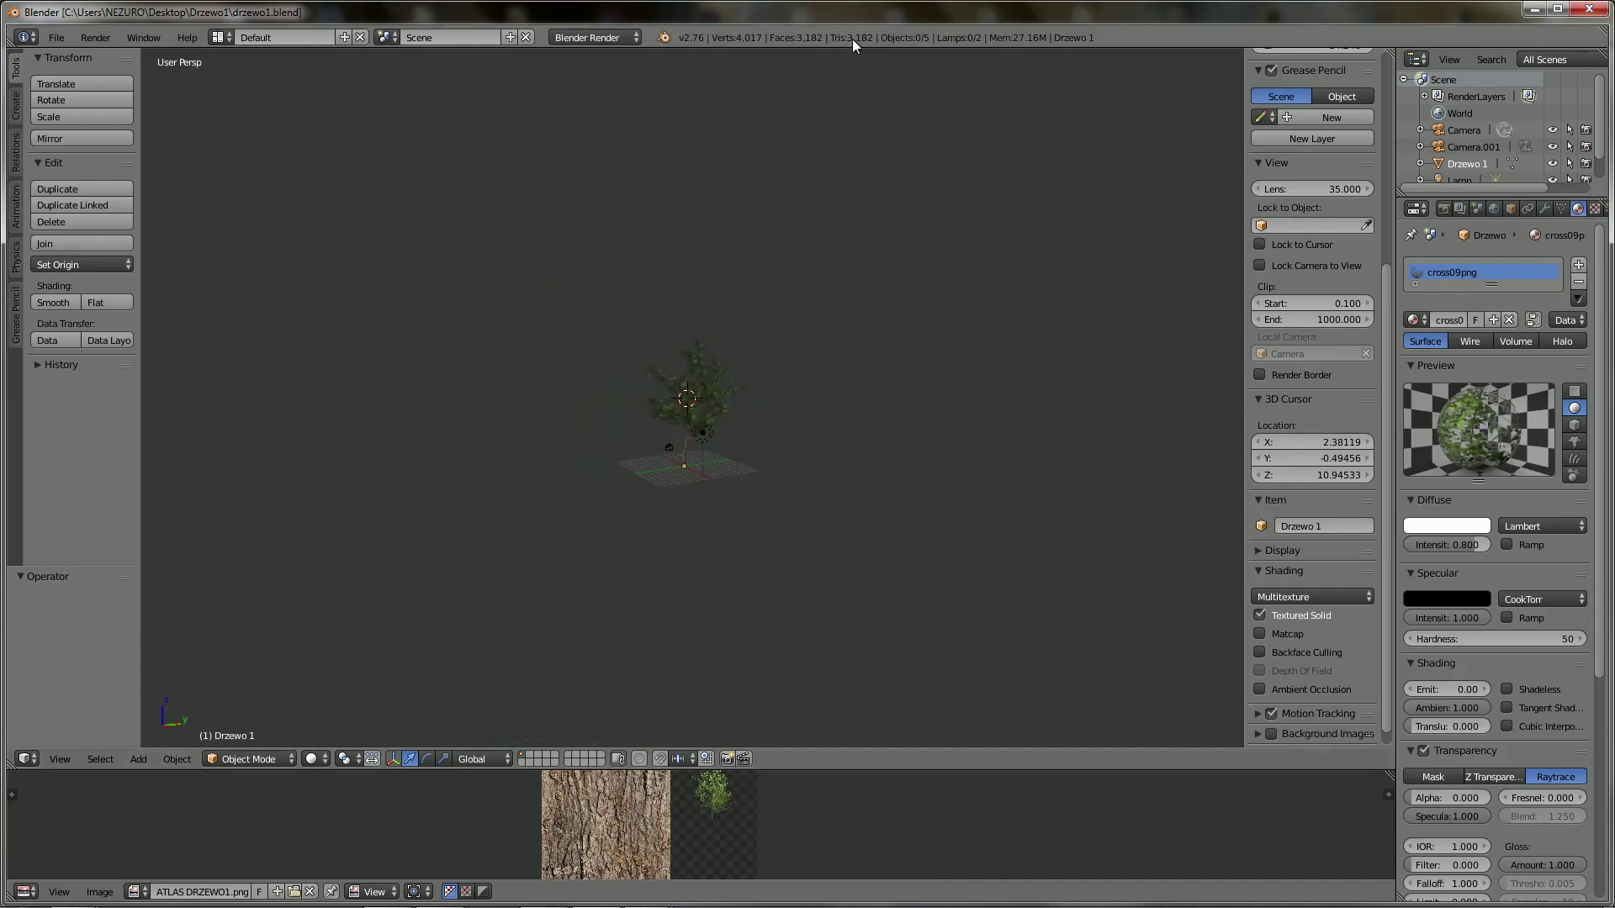
scroll(797, 175, "down", 3)
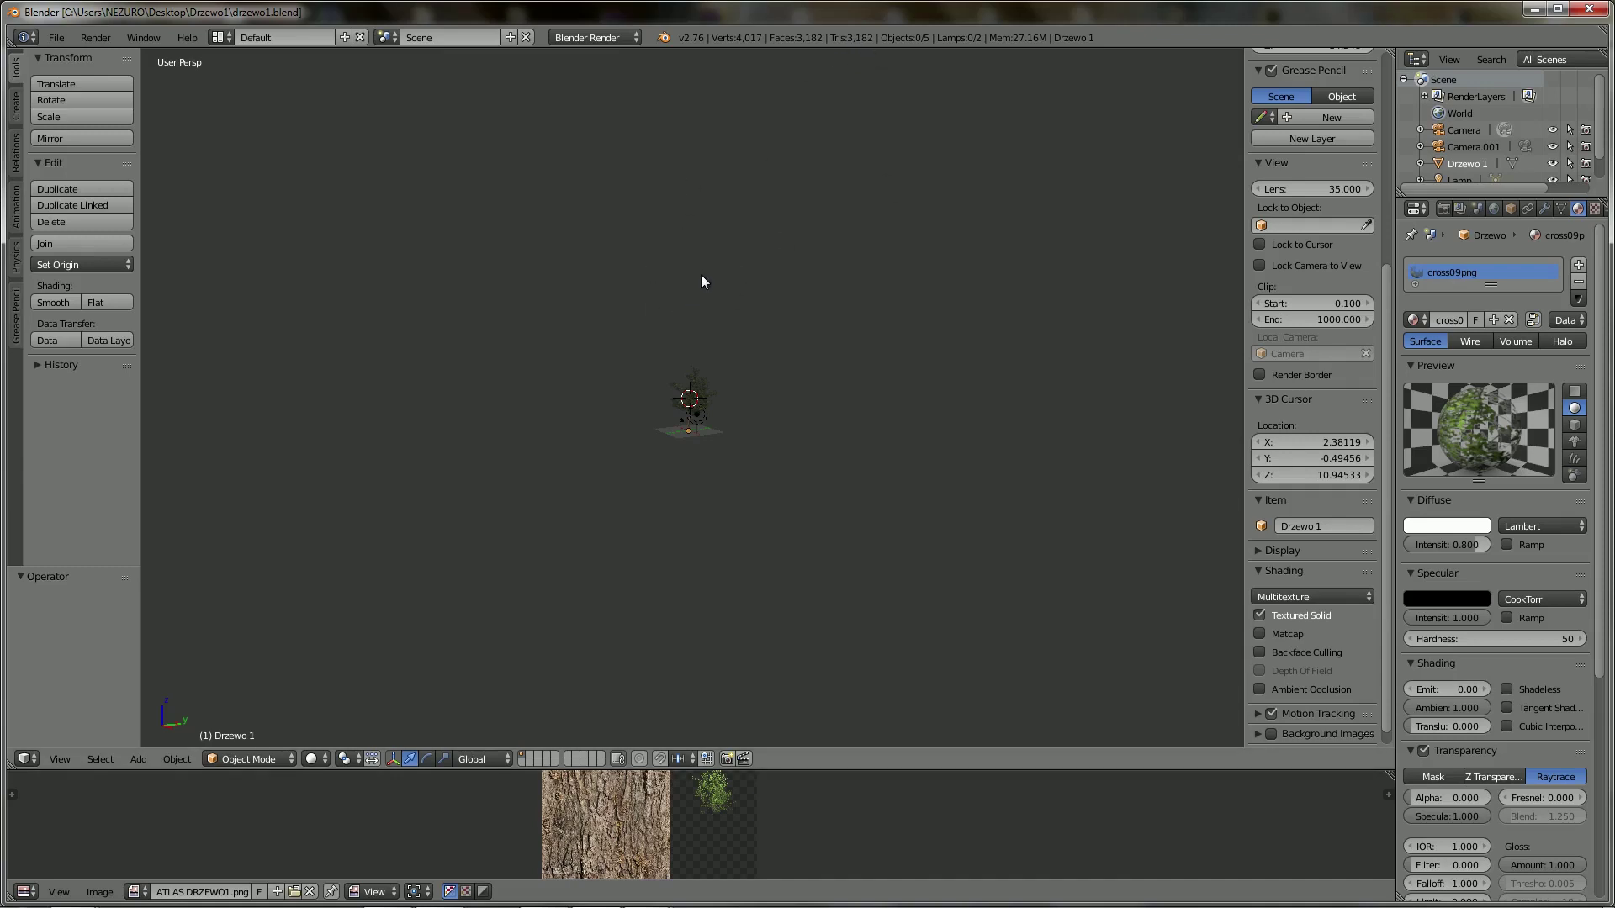
scroll(712, 316, "up", 4)
scroll(721, 351, "up", 3)
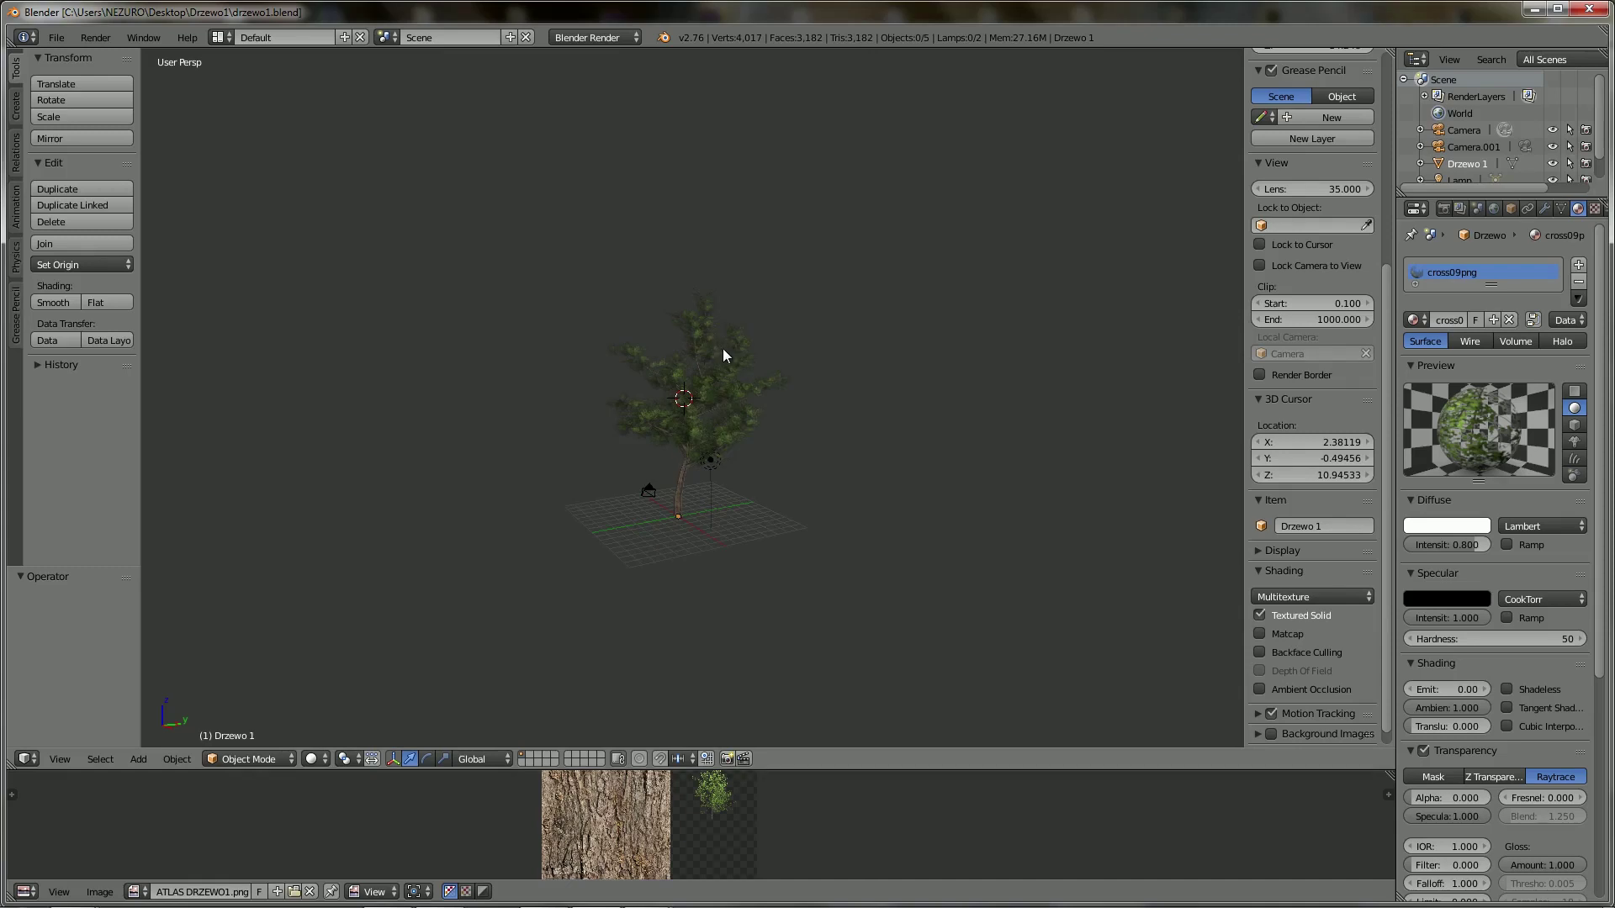
Orbit around the tree to inspect it from several sides
mouse_move(588, 328)
middle_mouse_down()
mouse_move(755, 335)
mouse_move(559, 353)
mouse_move(740, 353)
middle_mouse_up()
middle_click_drag(468, 350, 845, 341)
middle_click_drag(552, 386, 532, 381)
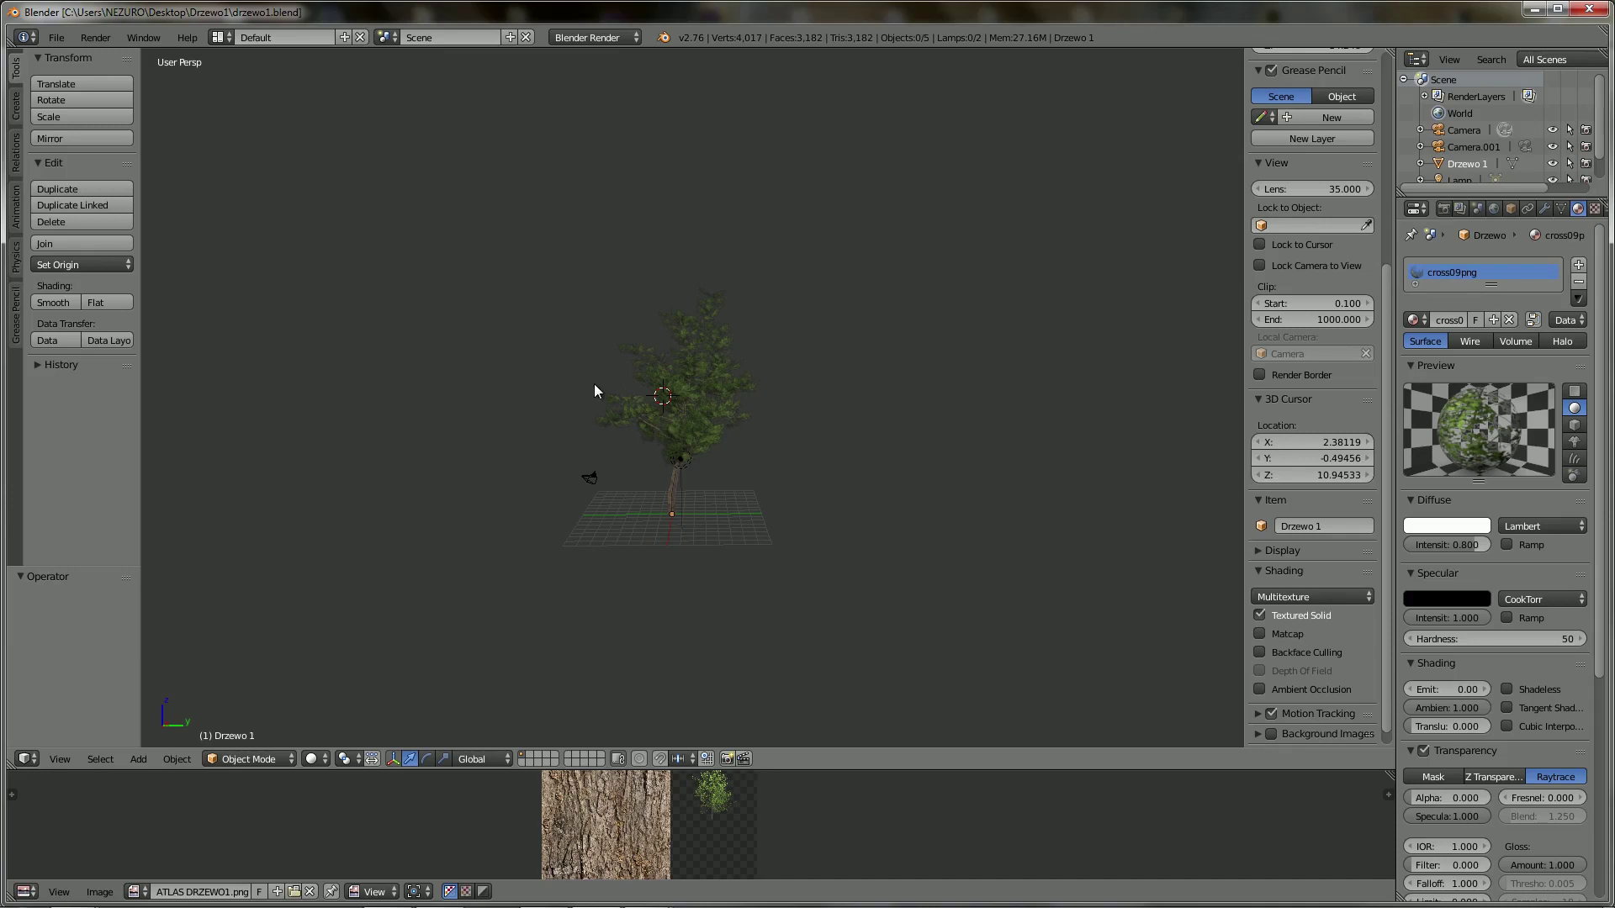
scroll(589, 386, "up", 3)
scroll(588, 386, "down", 3)
scroll(588, 387, "up", 1)
middle_click_drag(532, 408, 569, 403)
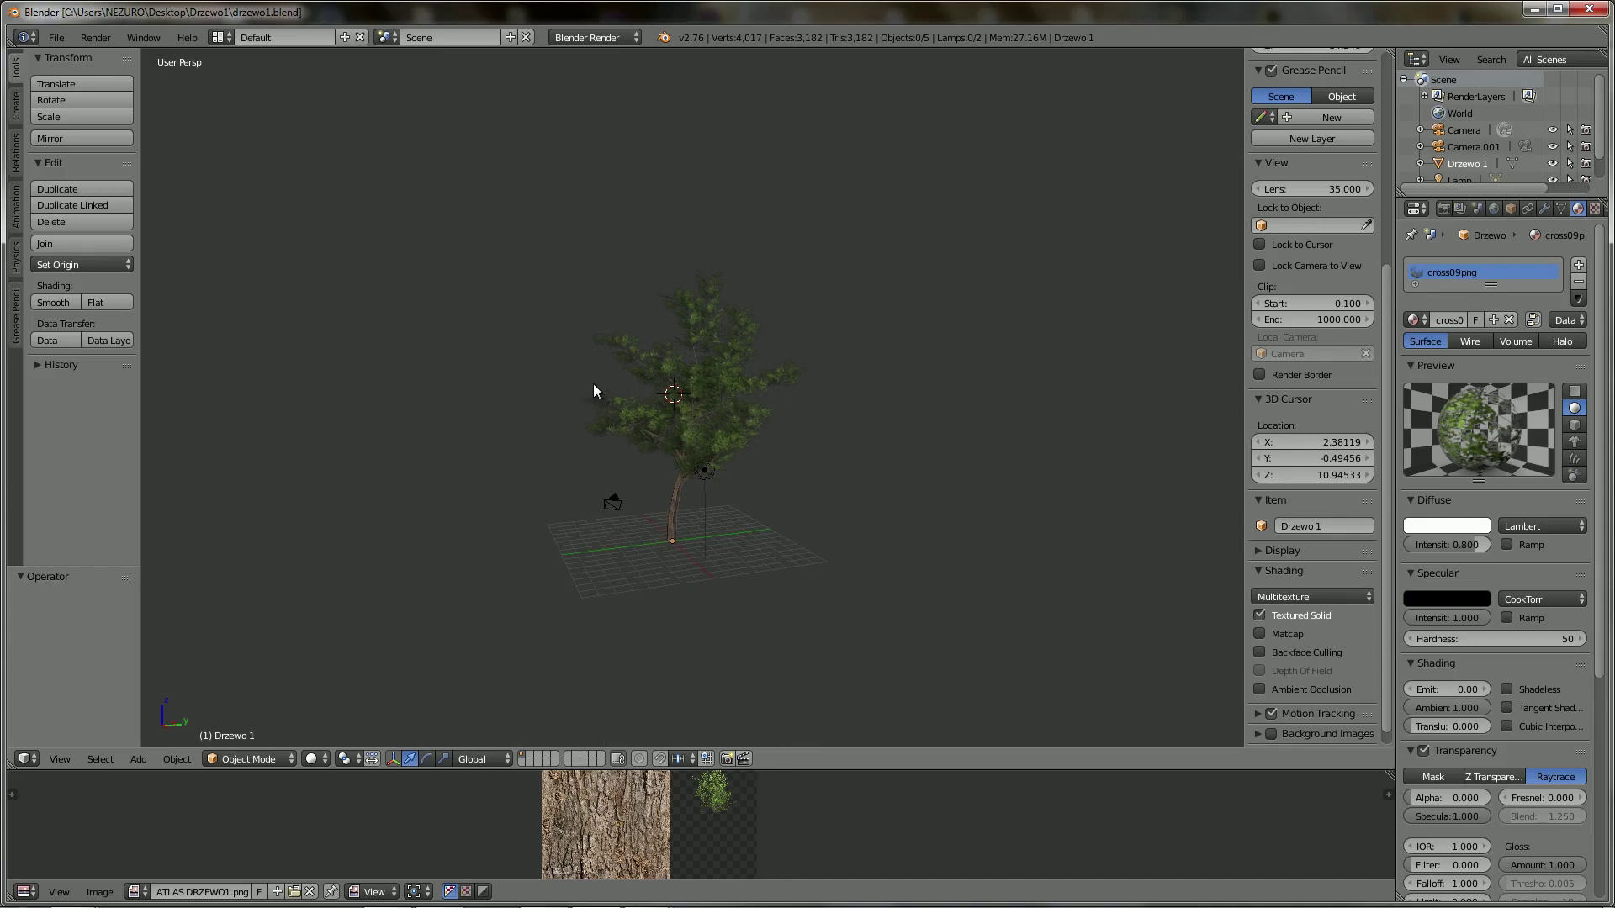
middle_click_drag(682, 331, 650, 331)
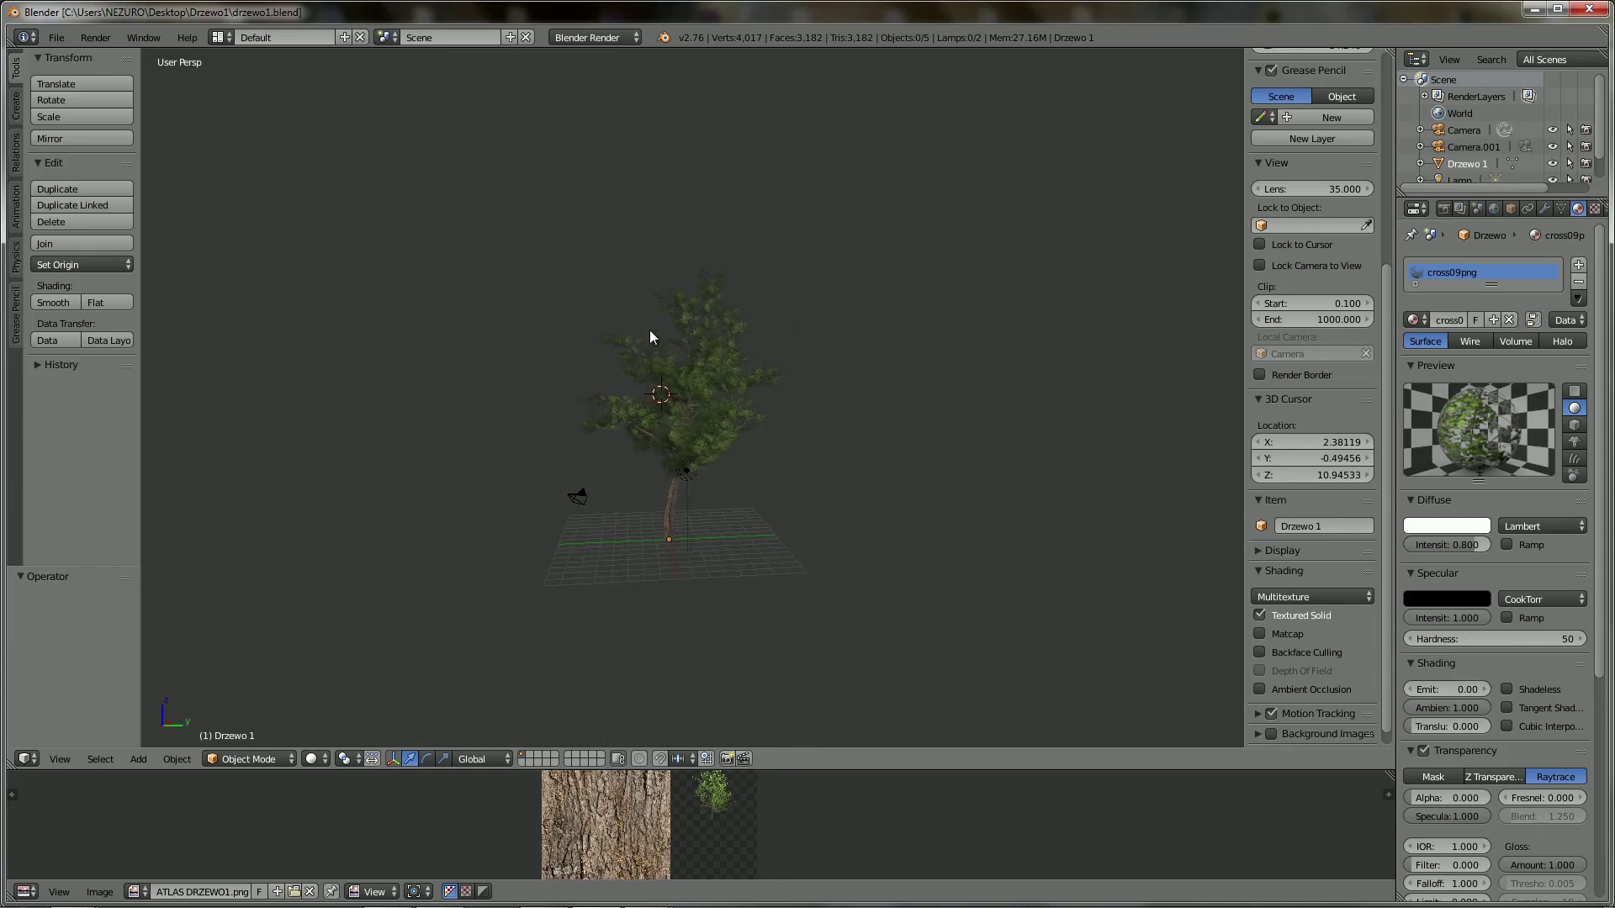
scroll(650, 331, "up", 2)
scroll(649, 335, "up", 1)
scroll(650, 338, "down", 1)
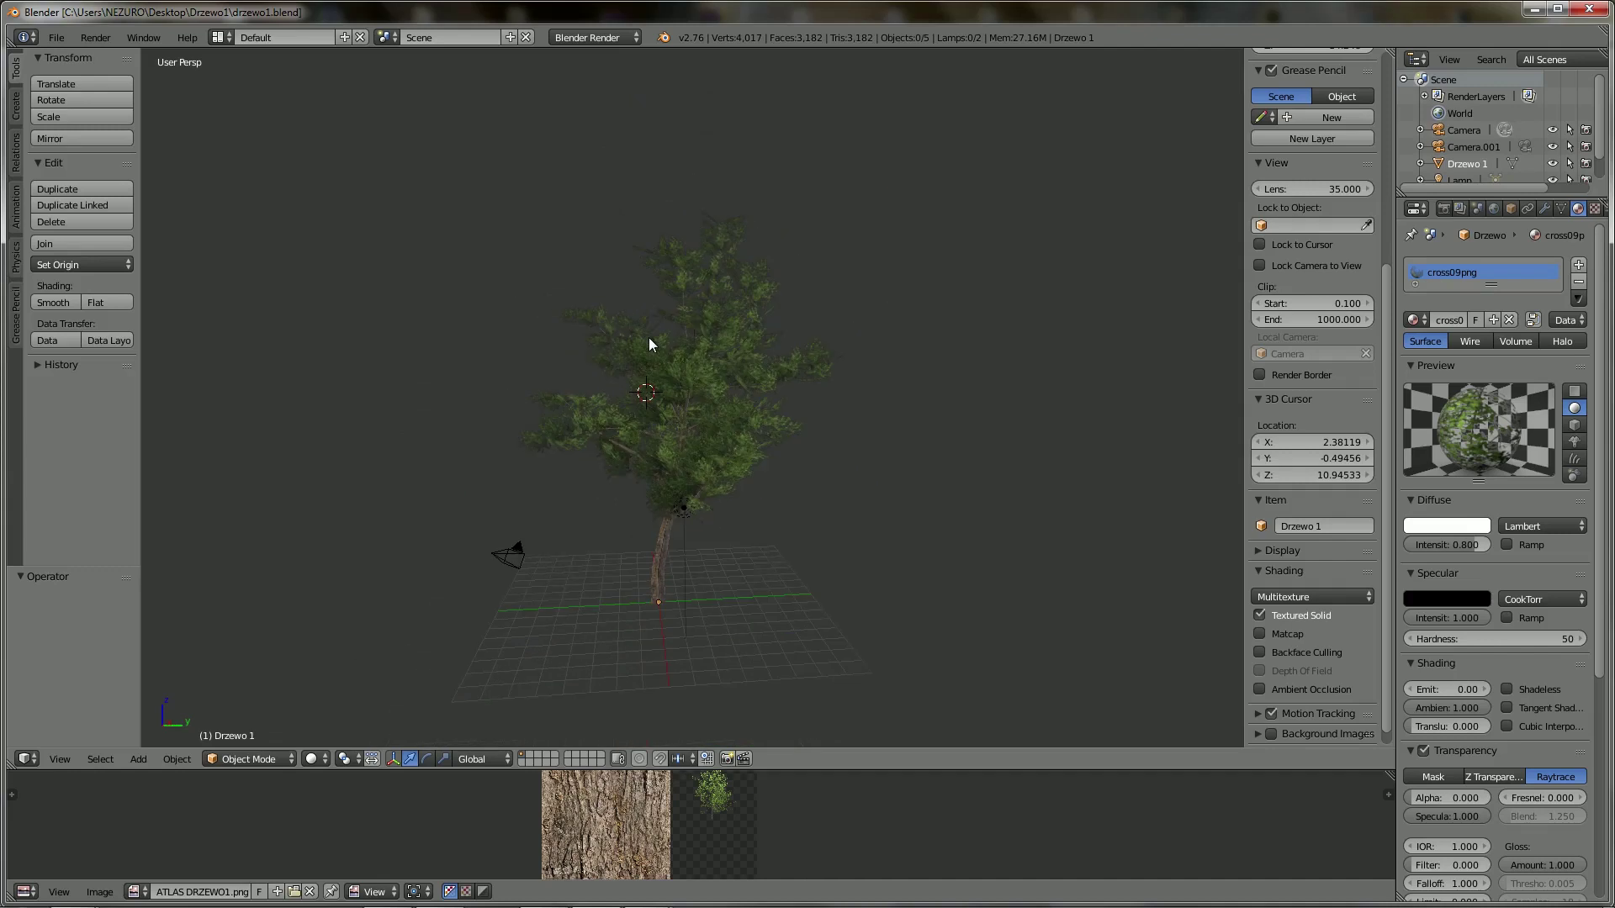
mouse_move(562, 371)
middle_mouse_down()
mouse_move(638, 367)
mouse_move(610, 389)
middle_mouse_up()
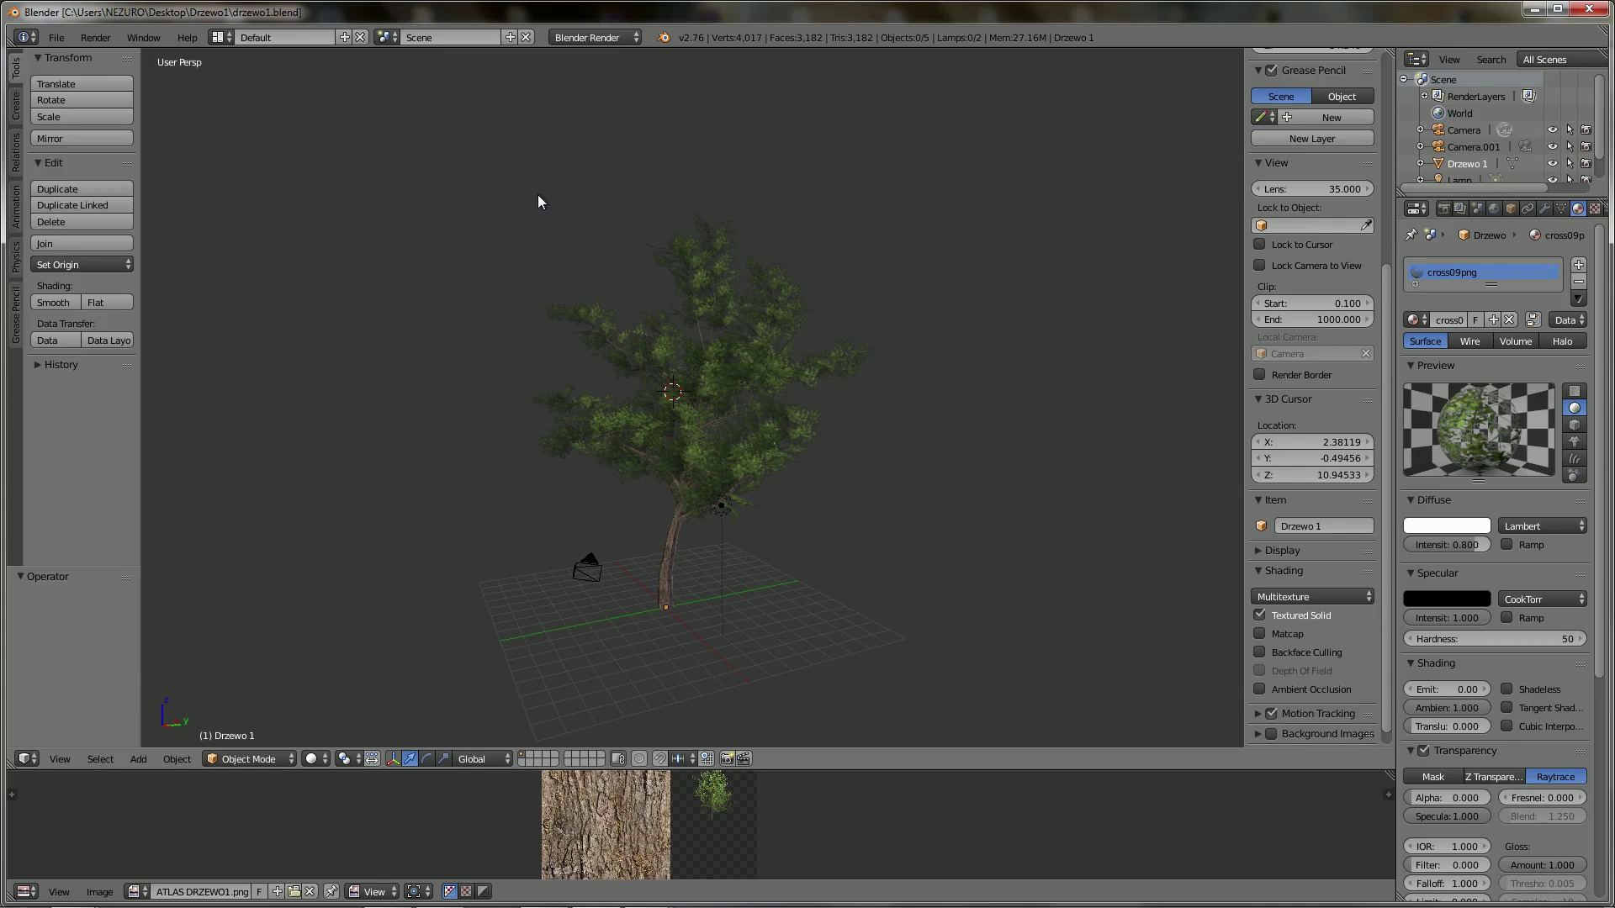
middle_click_drag(512, 234, 623, 237)
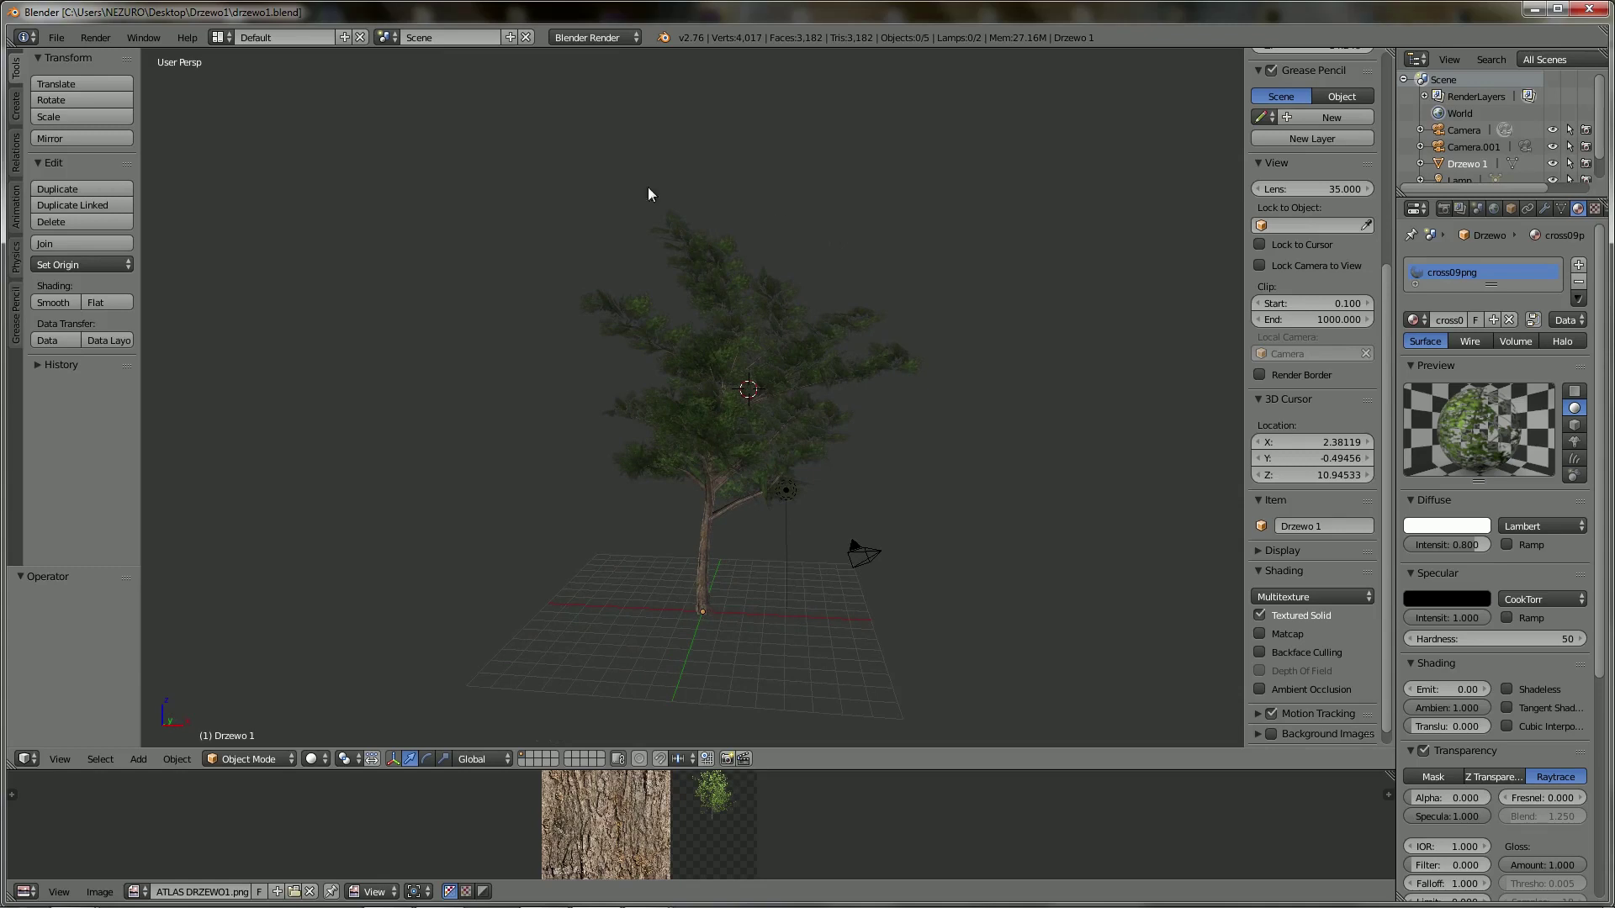
mouse_move(644, 642)
middle_mouse_down()
mouse_move(617, 620)
mouse_move(626, 636)
mouse_move(636, 579)
mouse_move(662, 579)
mouse_move(577, 578)
middle_mouse_up()
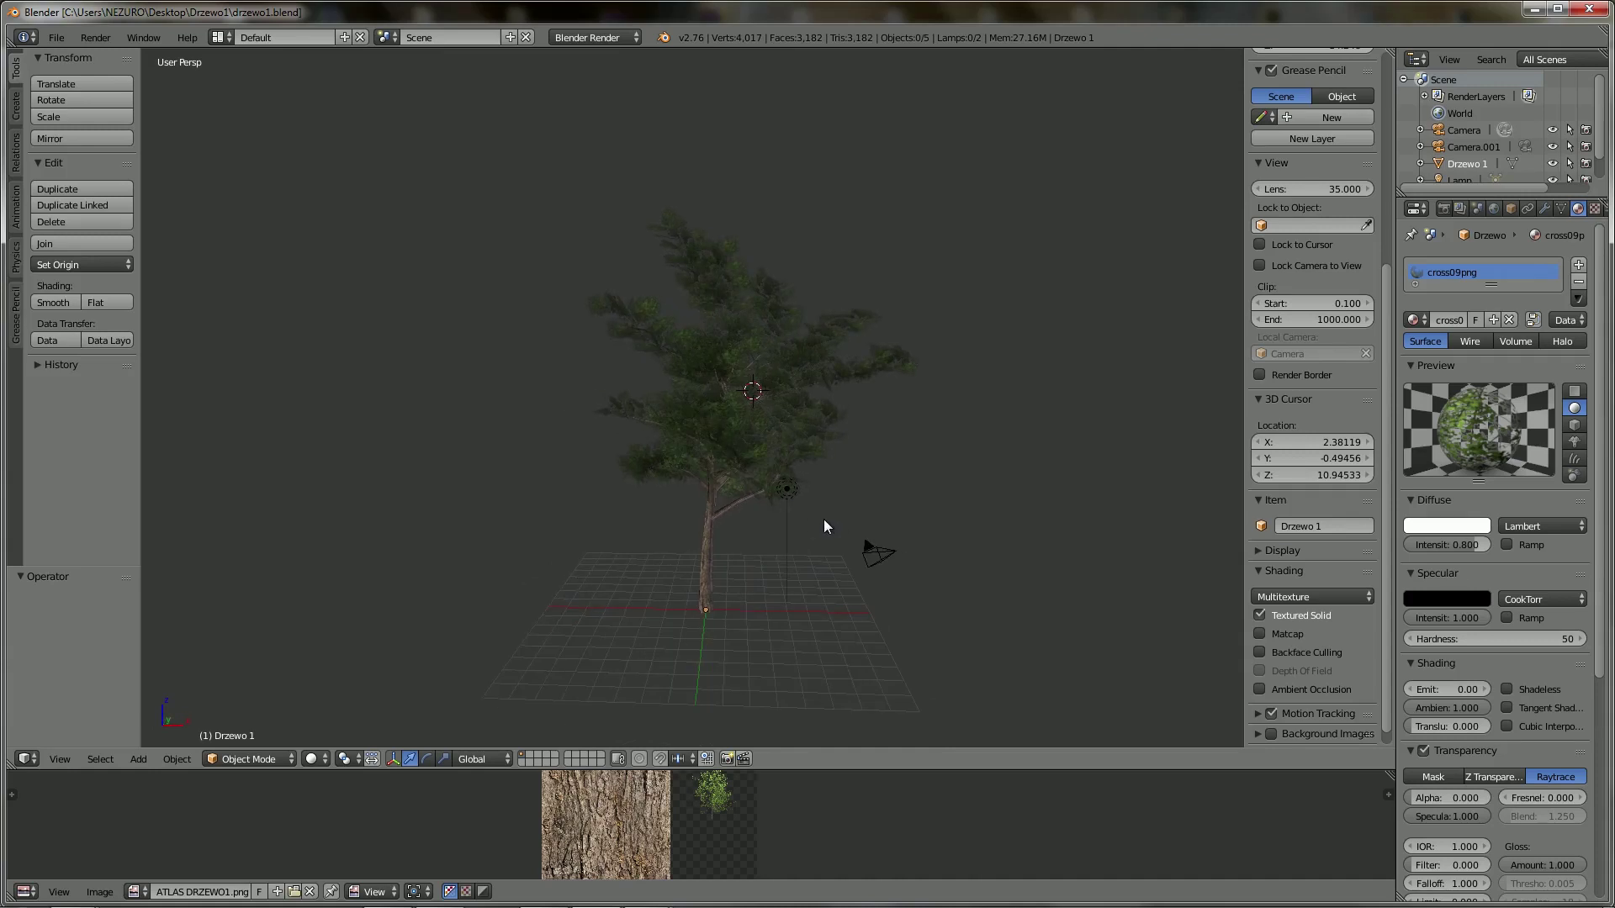
middle_click_drag(909, 462, 902, 460)
Add a Decimate modifier to the tree, still at ratio 1.0 with 3182 faces
left_click(1545, 208)
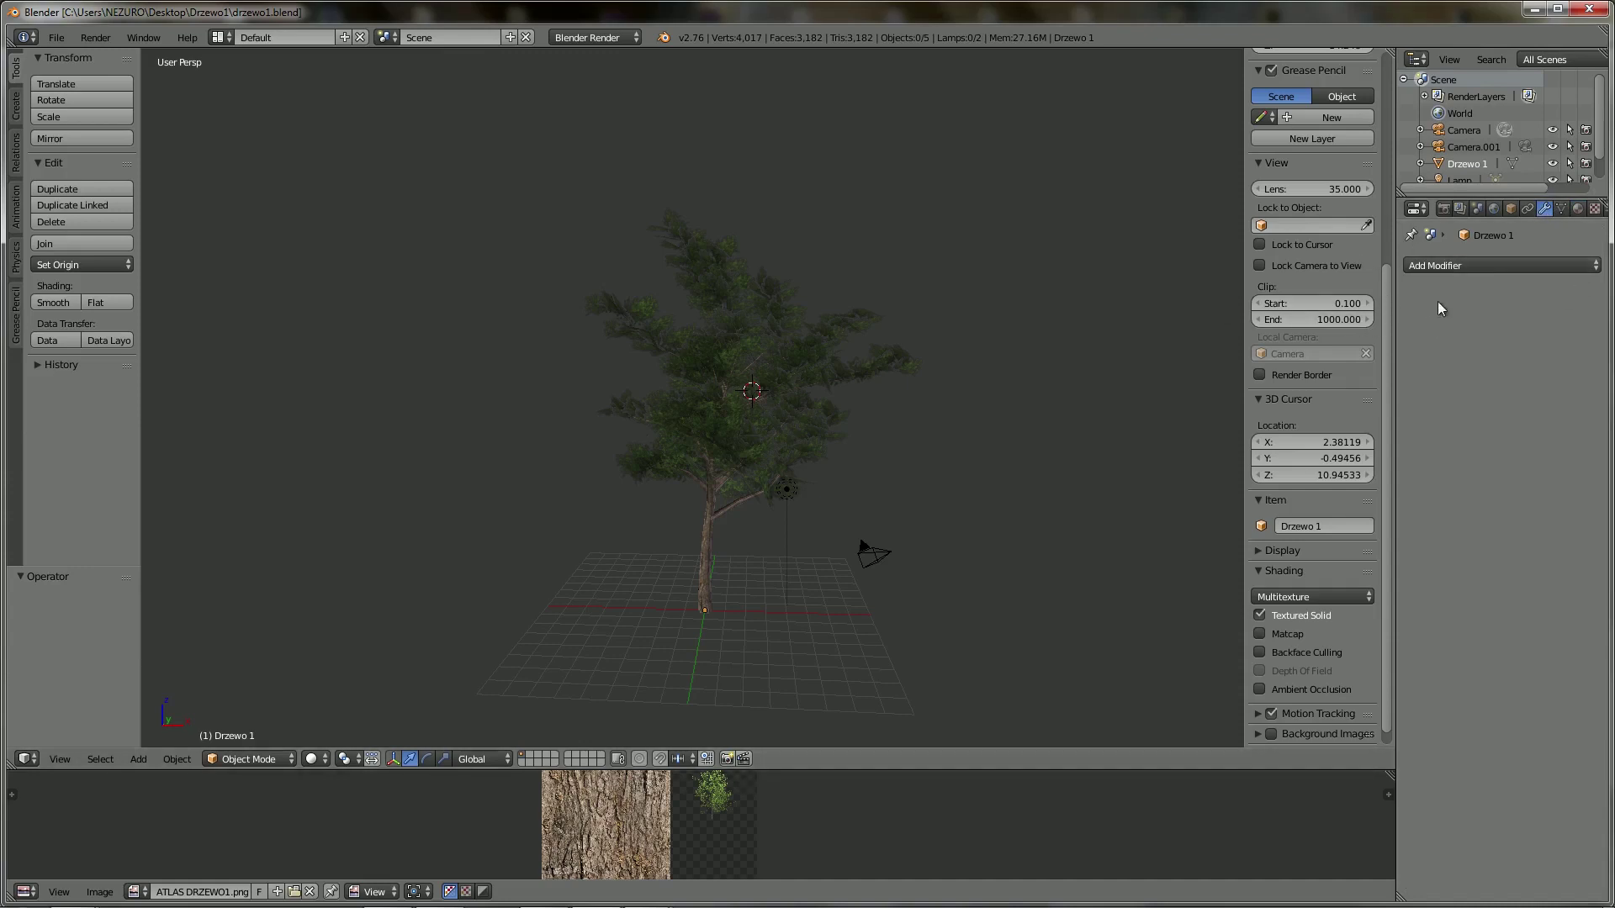
left_click(1459, 264)
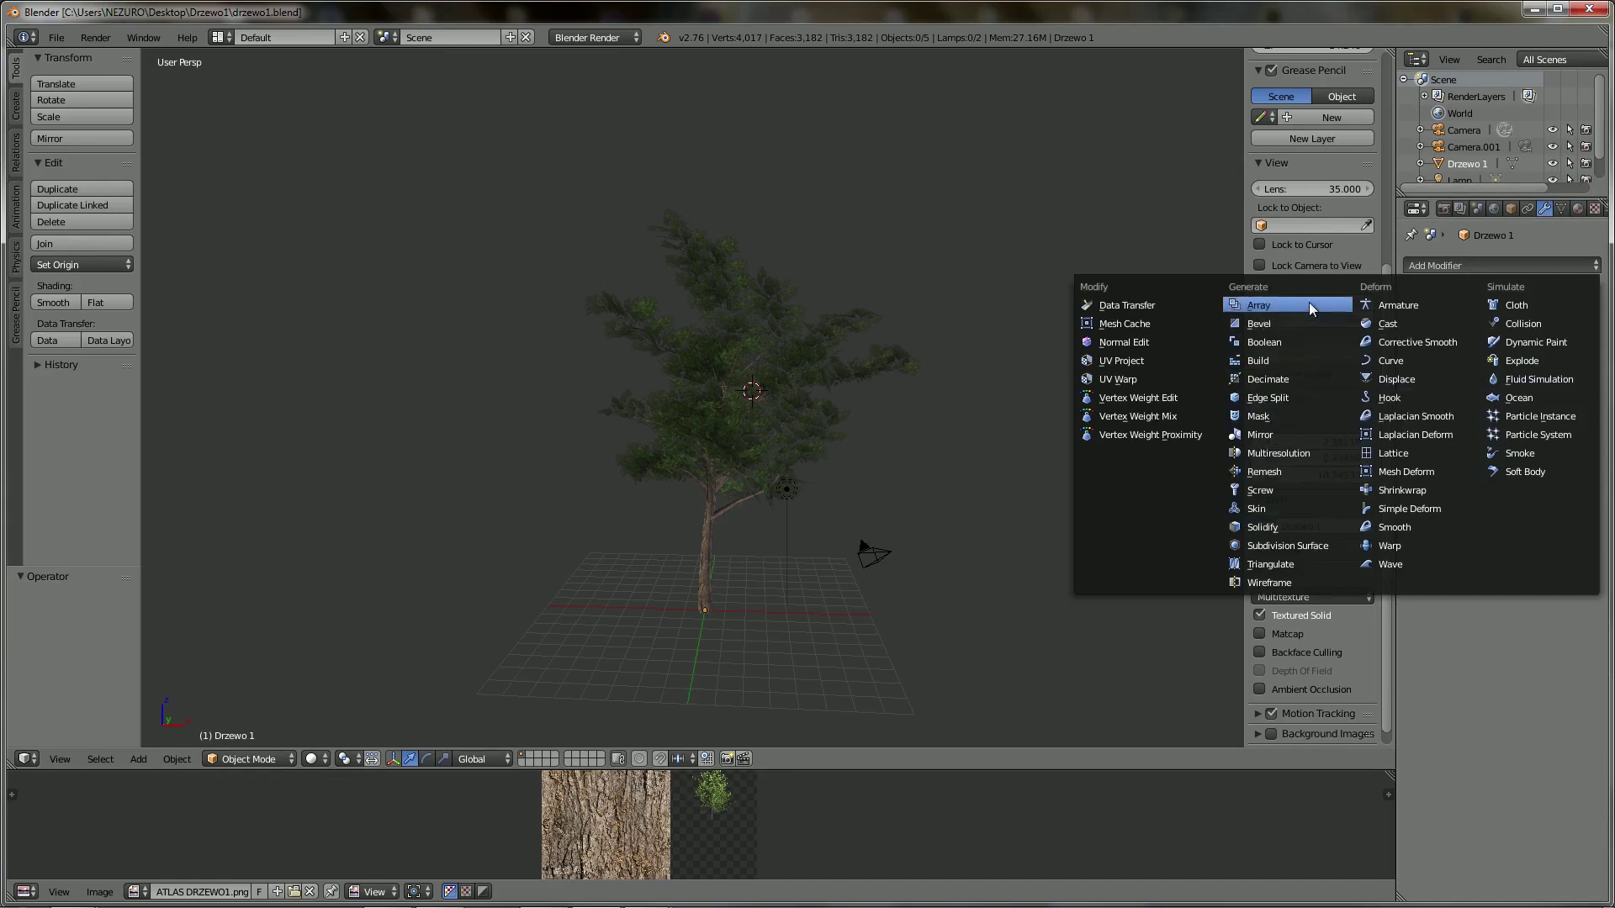
left_click(1282, 386)
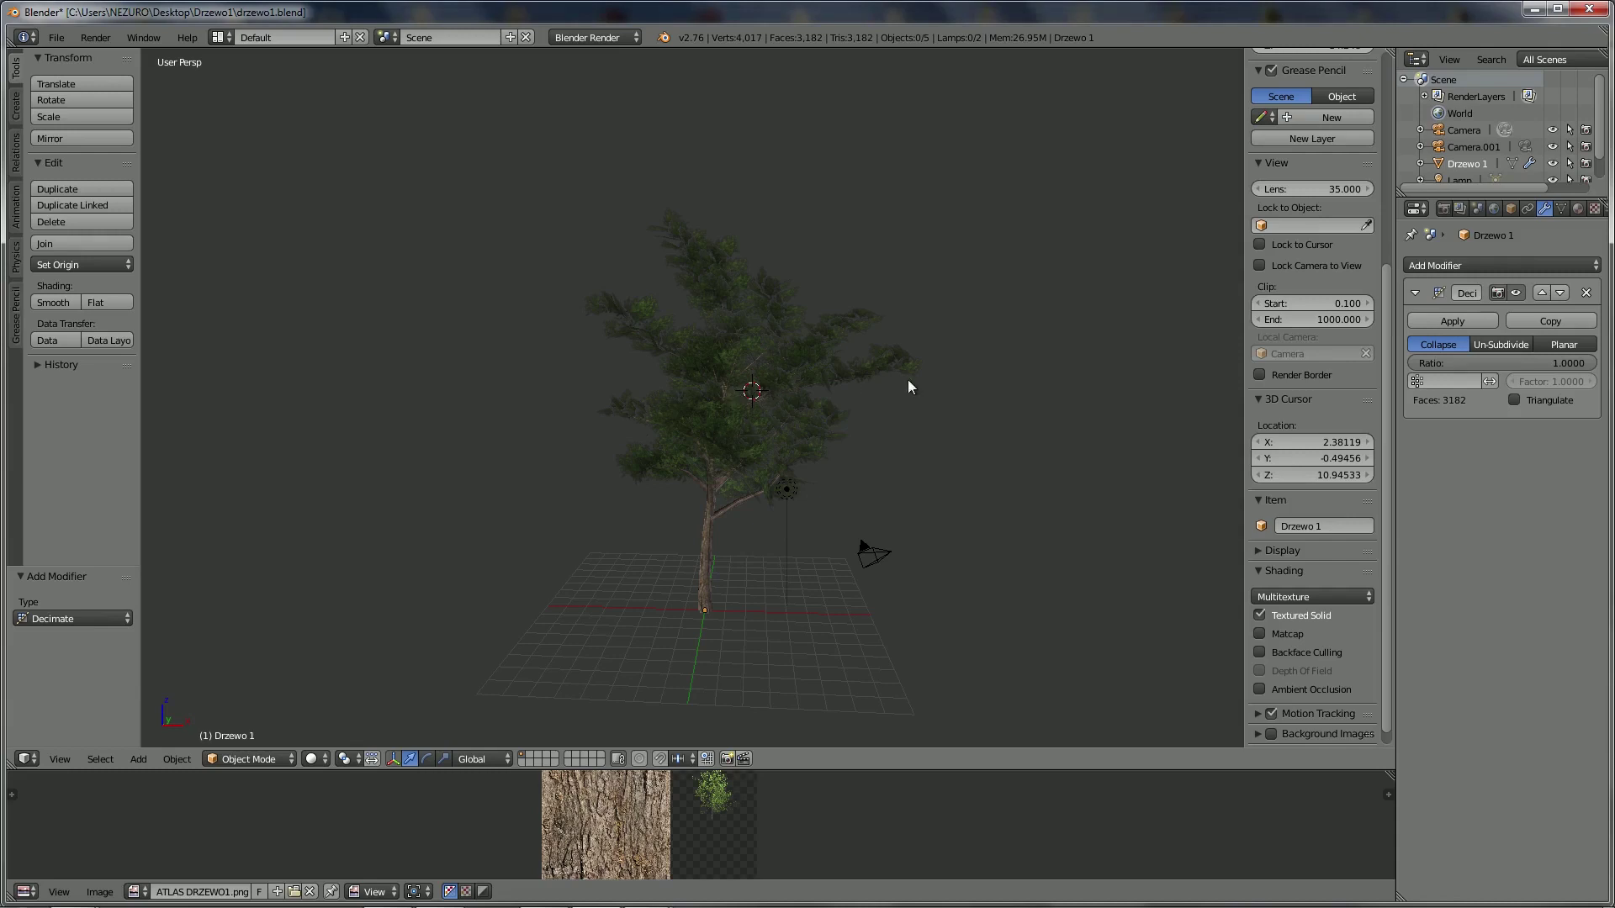
middle_click_drag(906, 380, 860, 380)
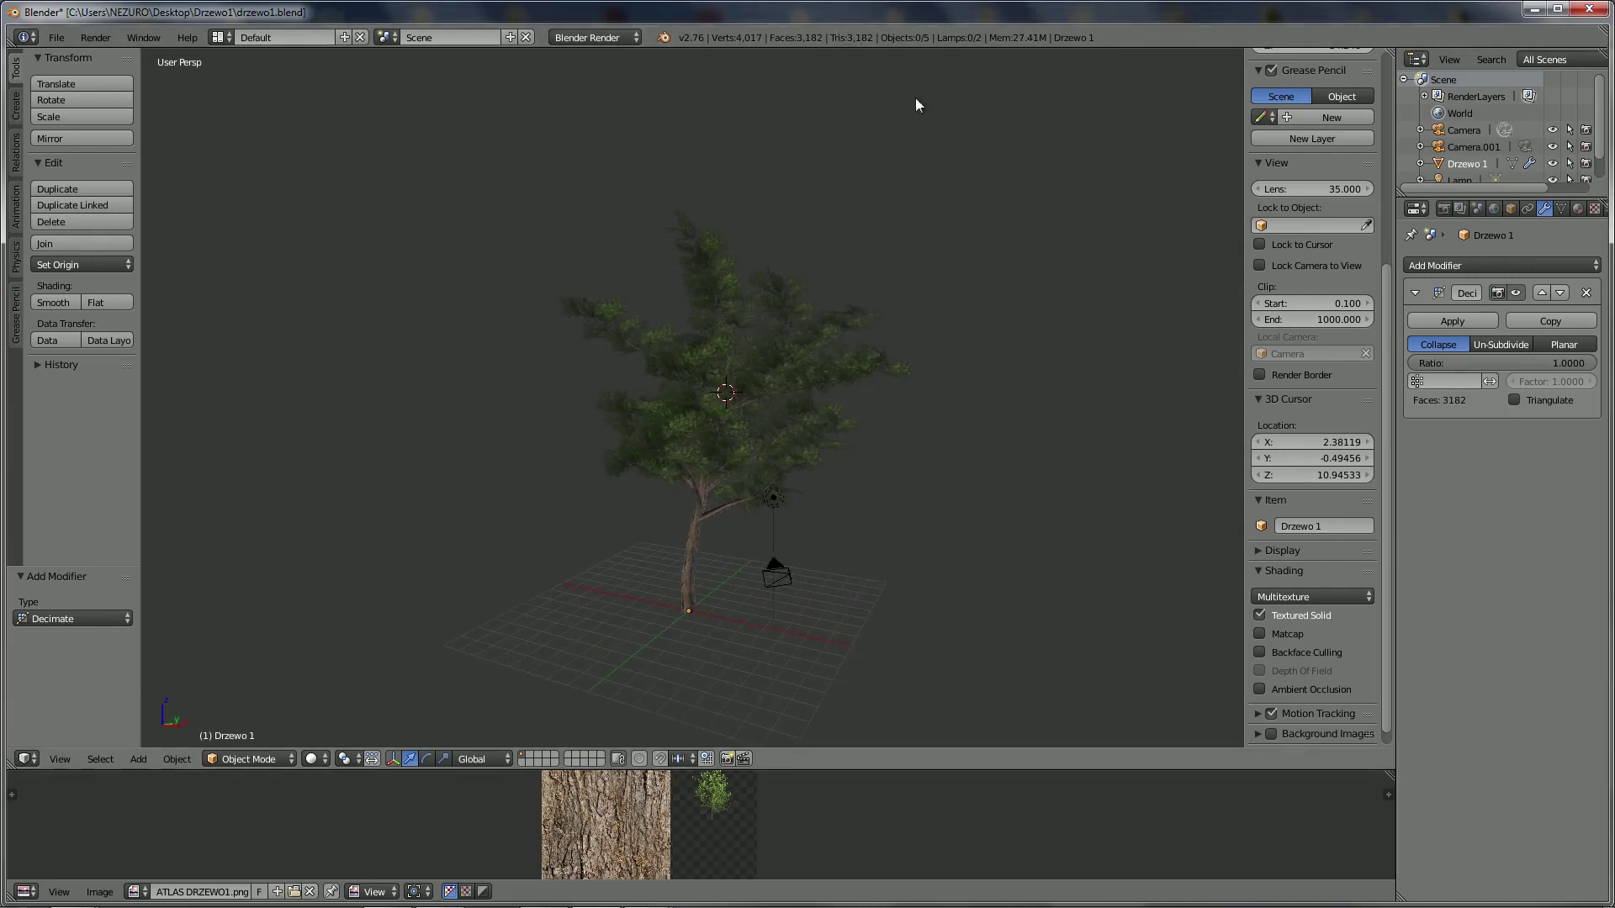
middle_click_drag(684, 342, 764, 350)
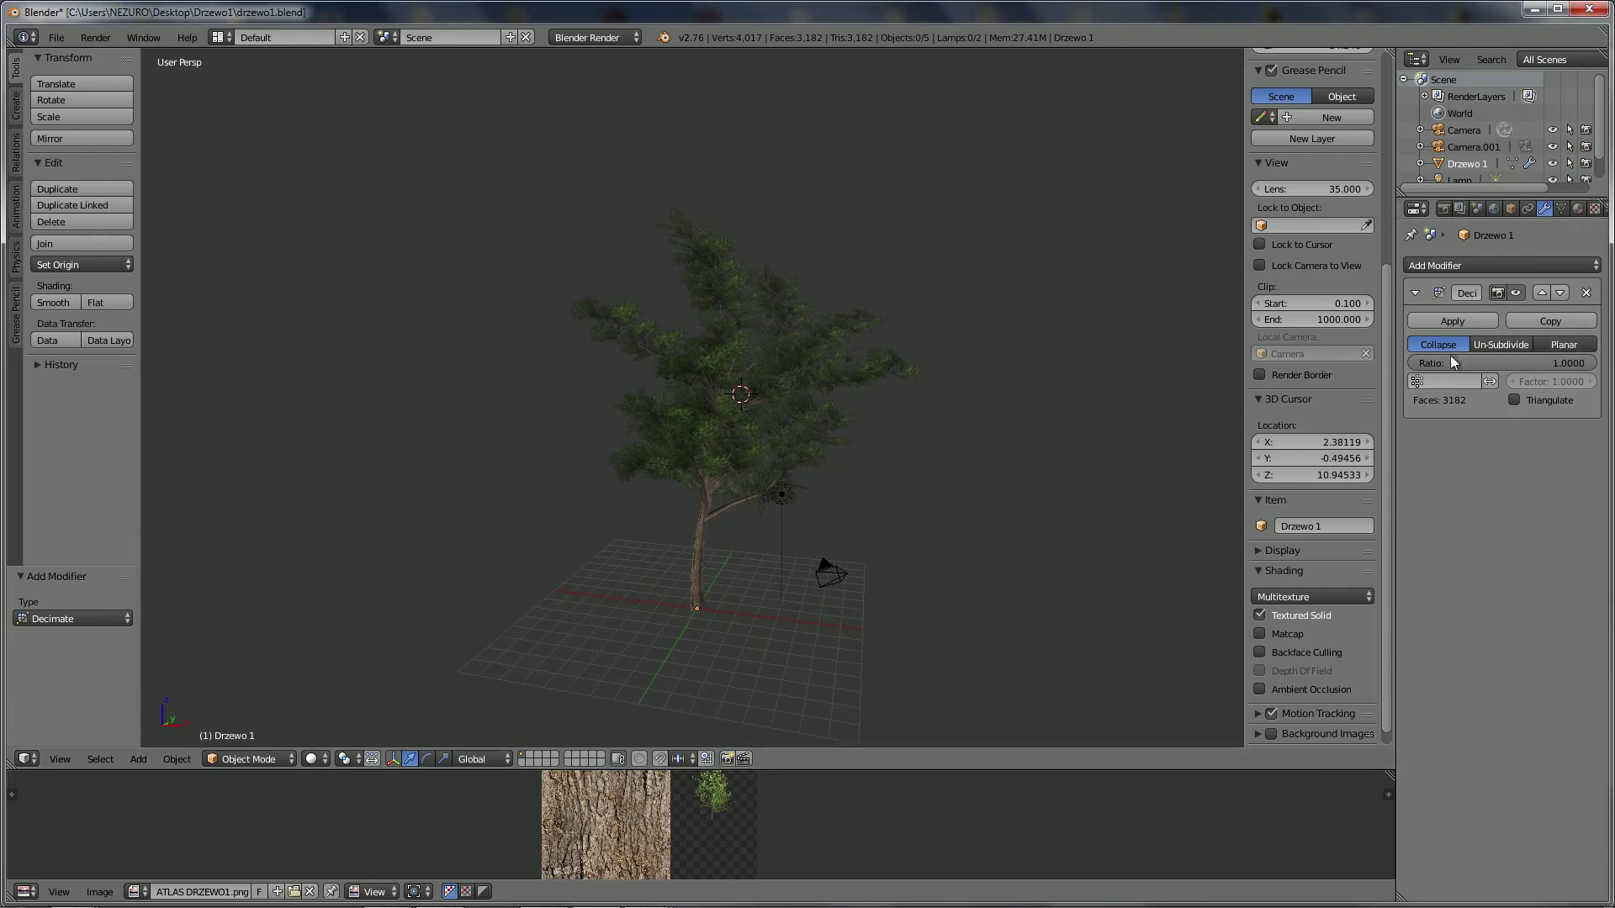
Test lower Decimate ratios on the tree, then raise the ratio to about 0.9
left_click_drag(1563, 356, 1422, 363)
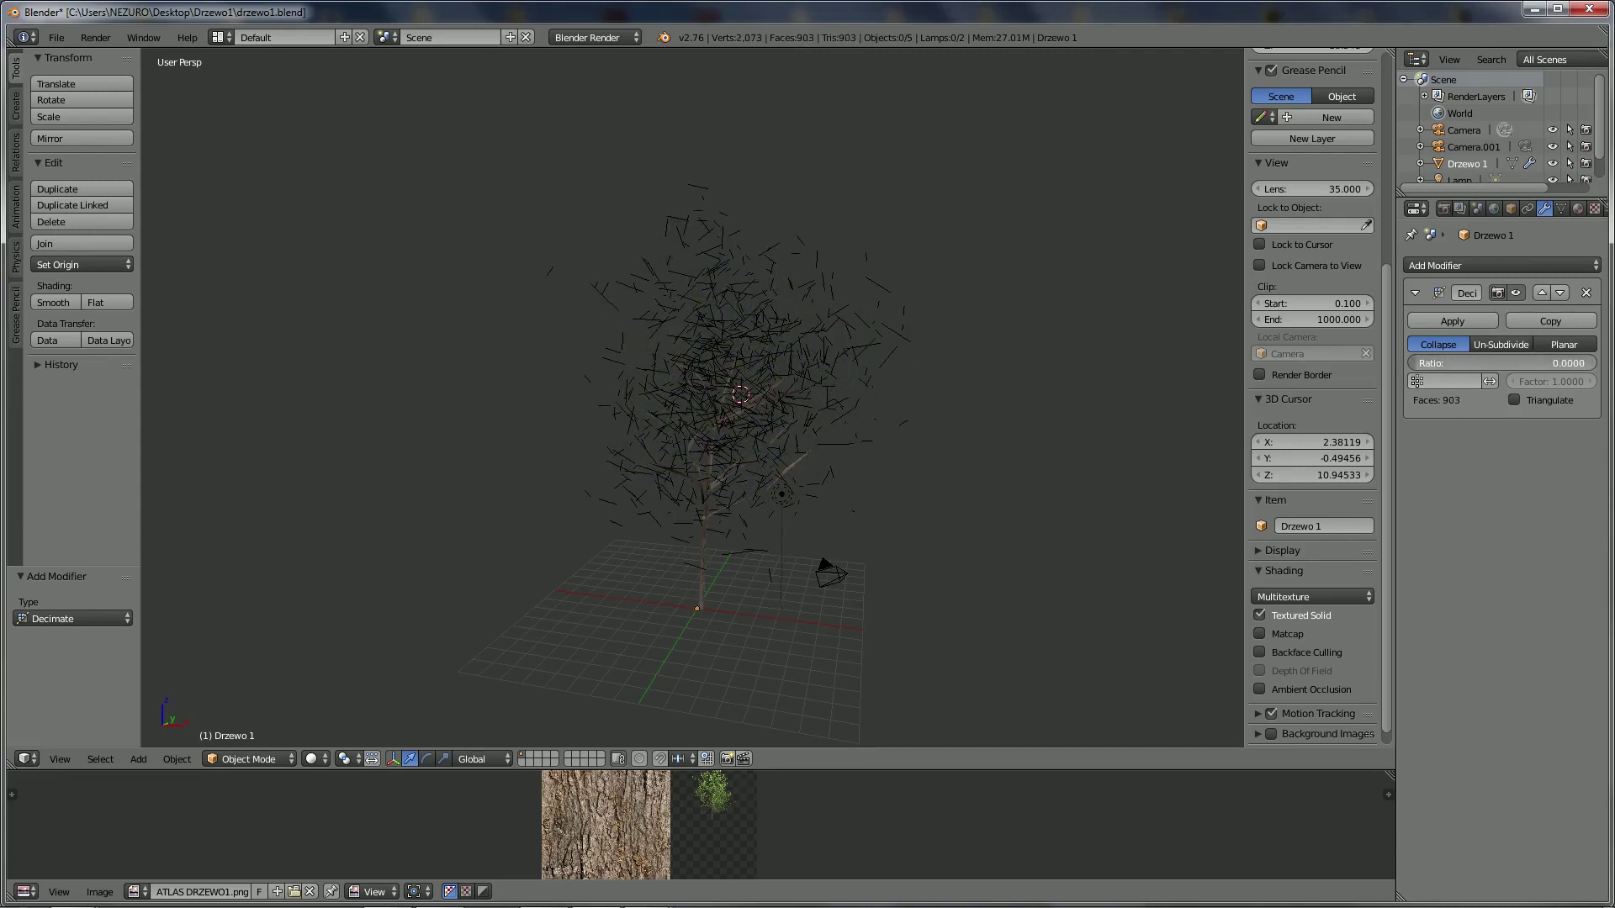
scroll(785, 483, "up", 5)
middle_click_drag(671, 508, 710, 508)
scroll(710, 508, "down", 6)
scroll(1104, 409, "up", 3)
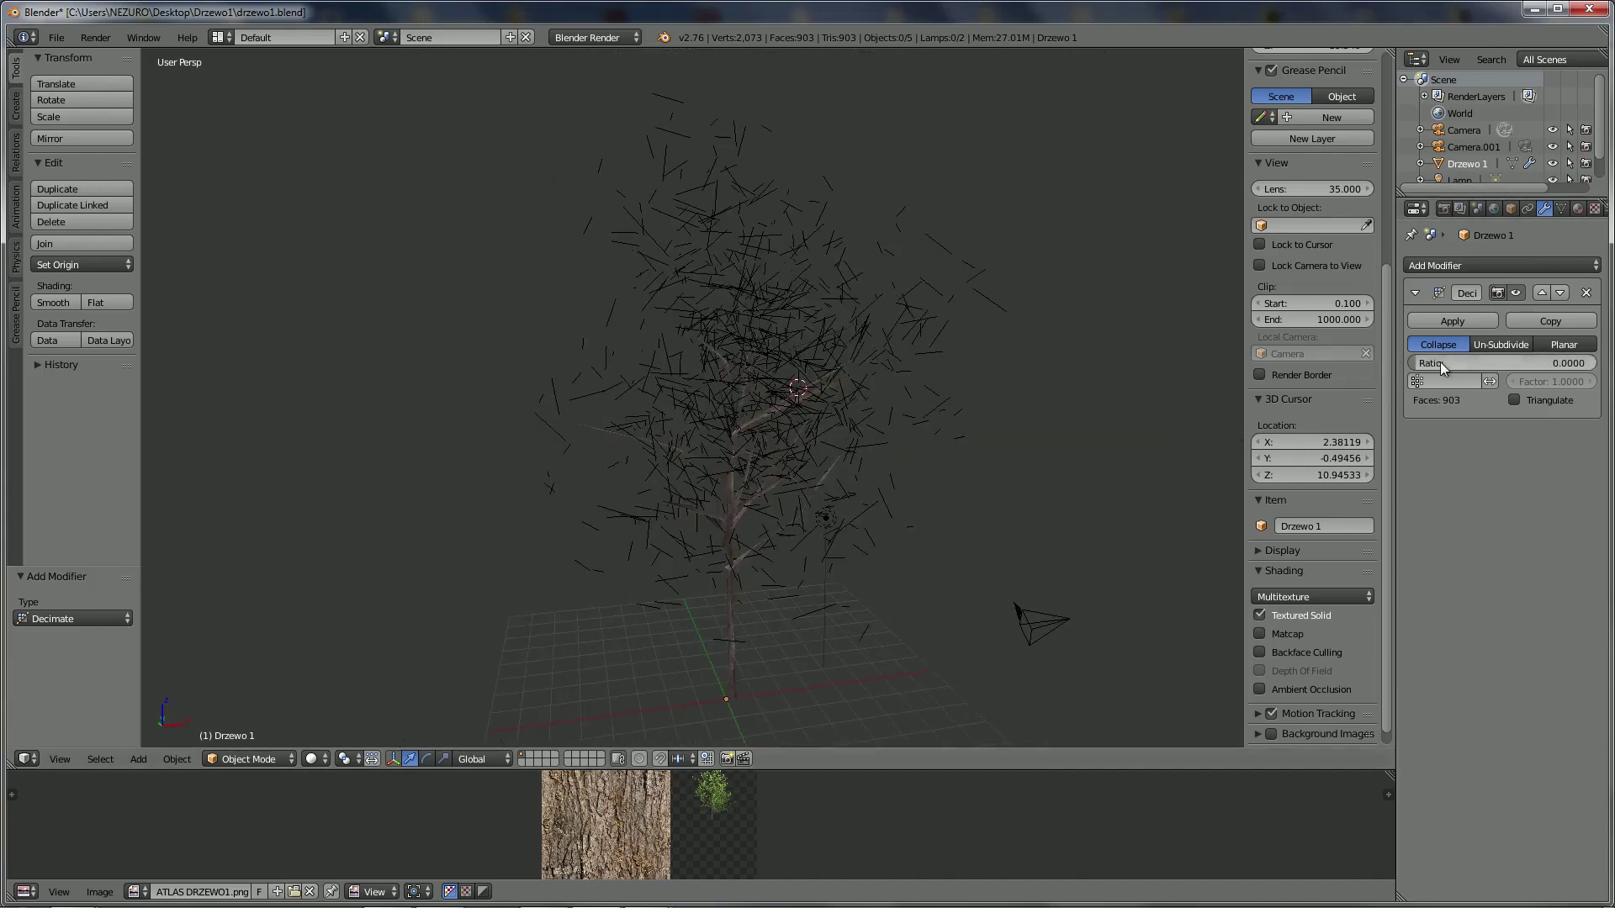
left_click_drag(1440, 363, 1596, 362)
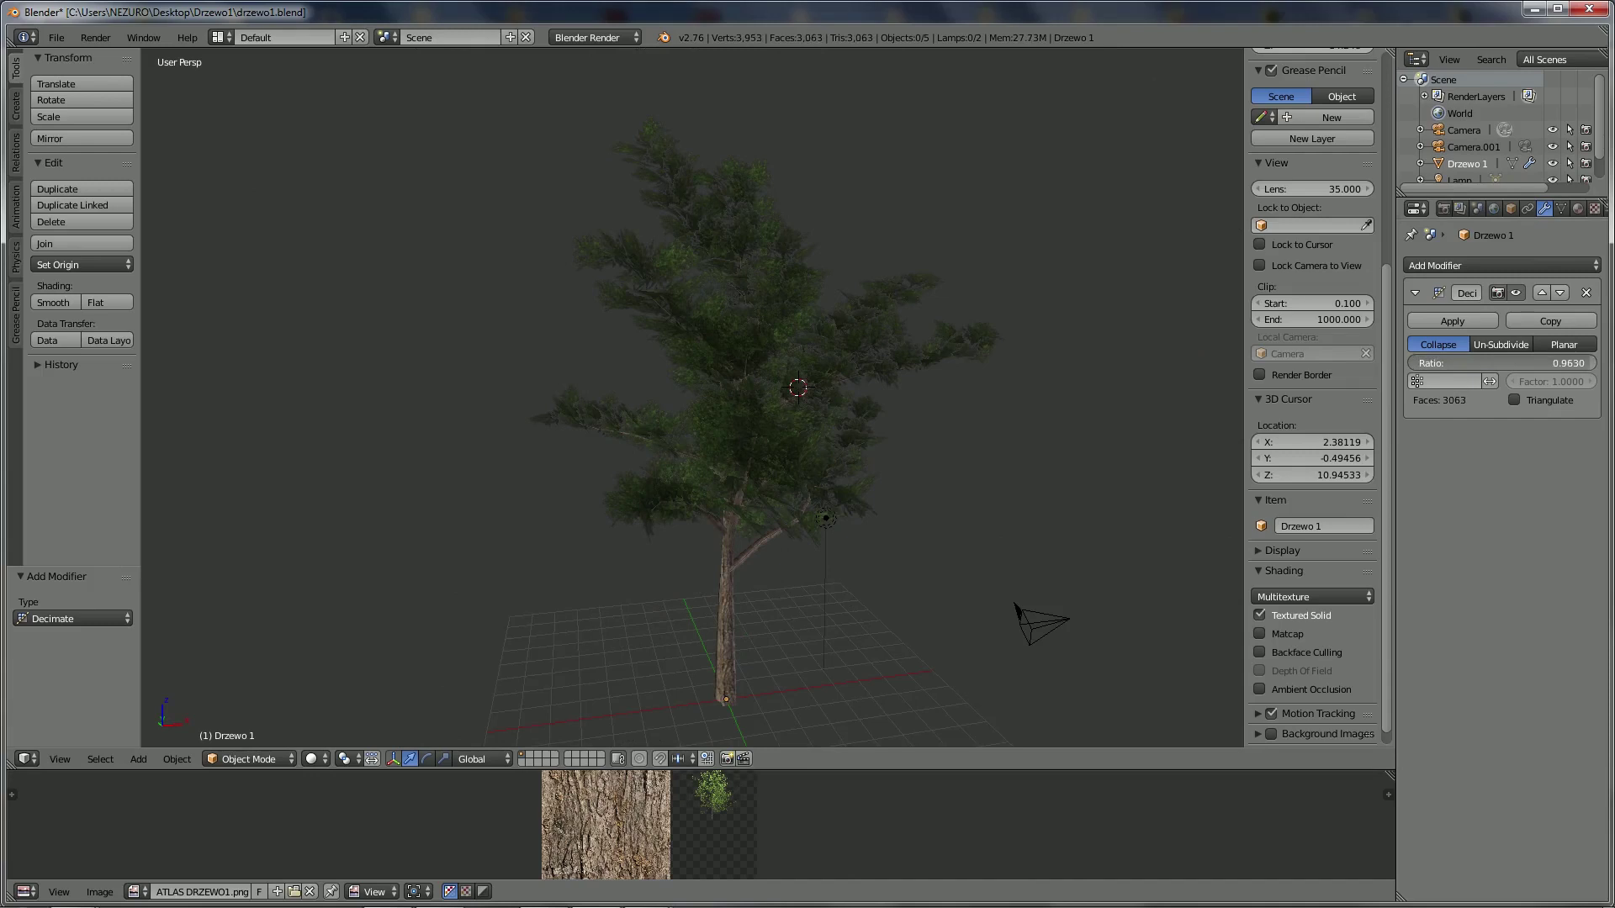
mouse_move(1596, 362)
left_mouse_down()
mouse_move(1542, 362)
mouse_move(1561, 363)
left_mouse_up()
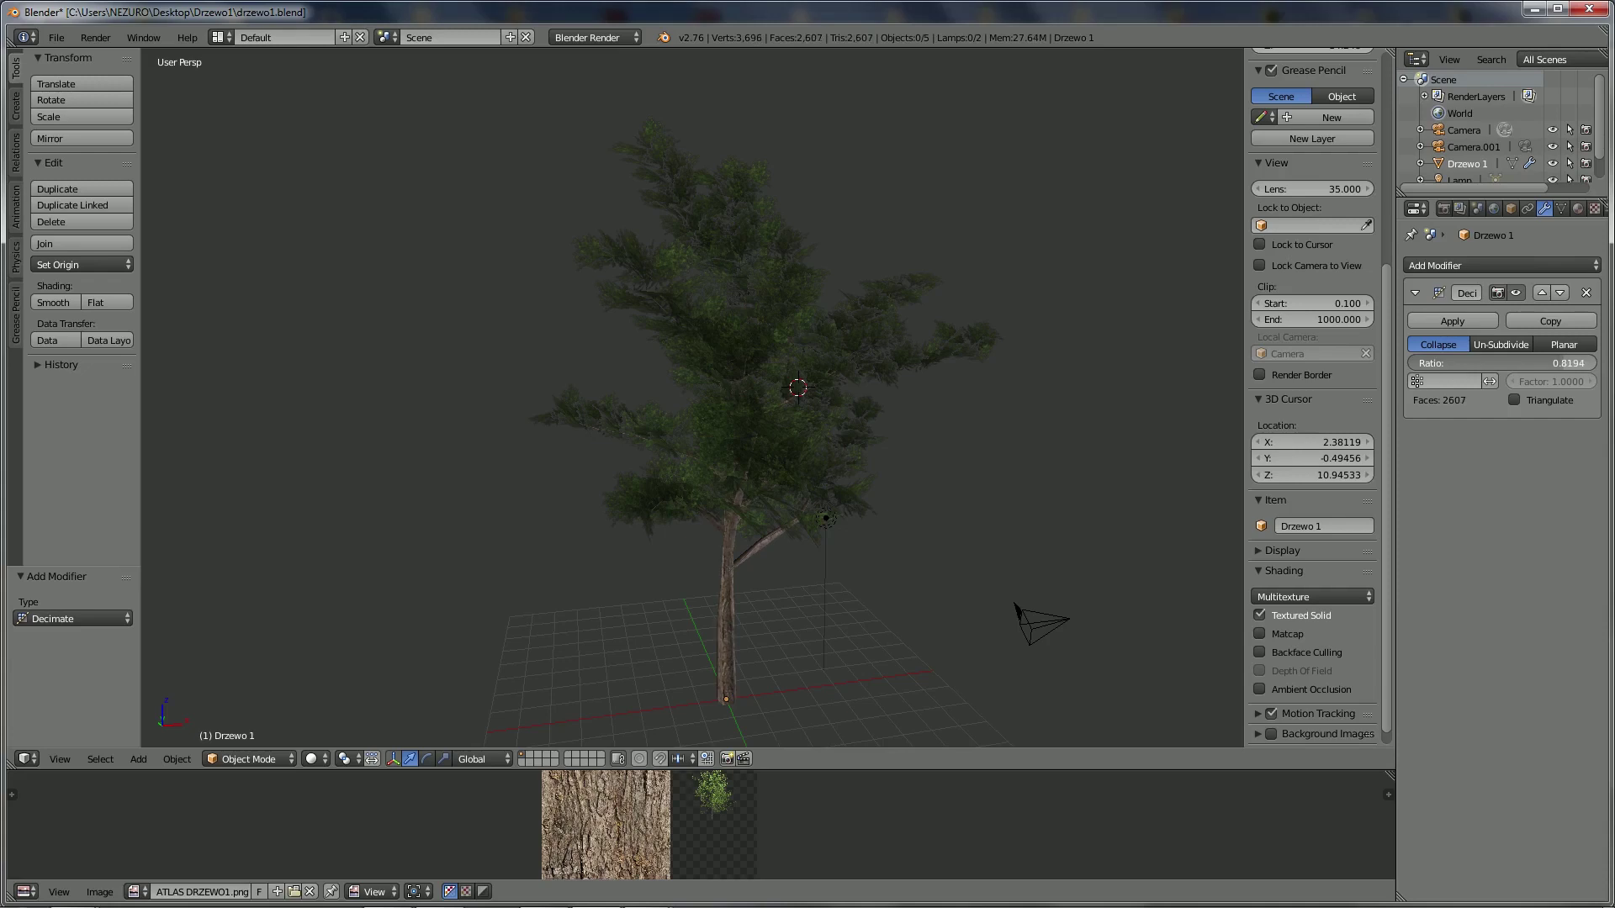
Return the Decimate ratio to full 1.0, keeping all 3182 faces
middle_click_drag(1143, 404, 1020, 267)
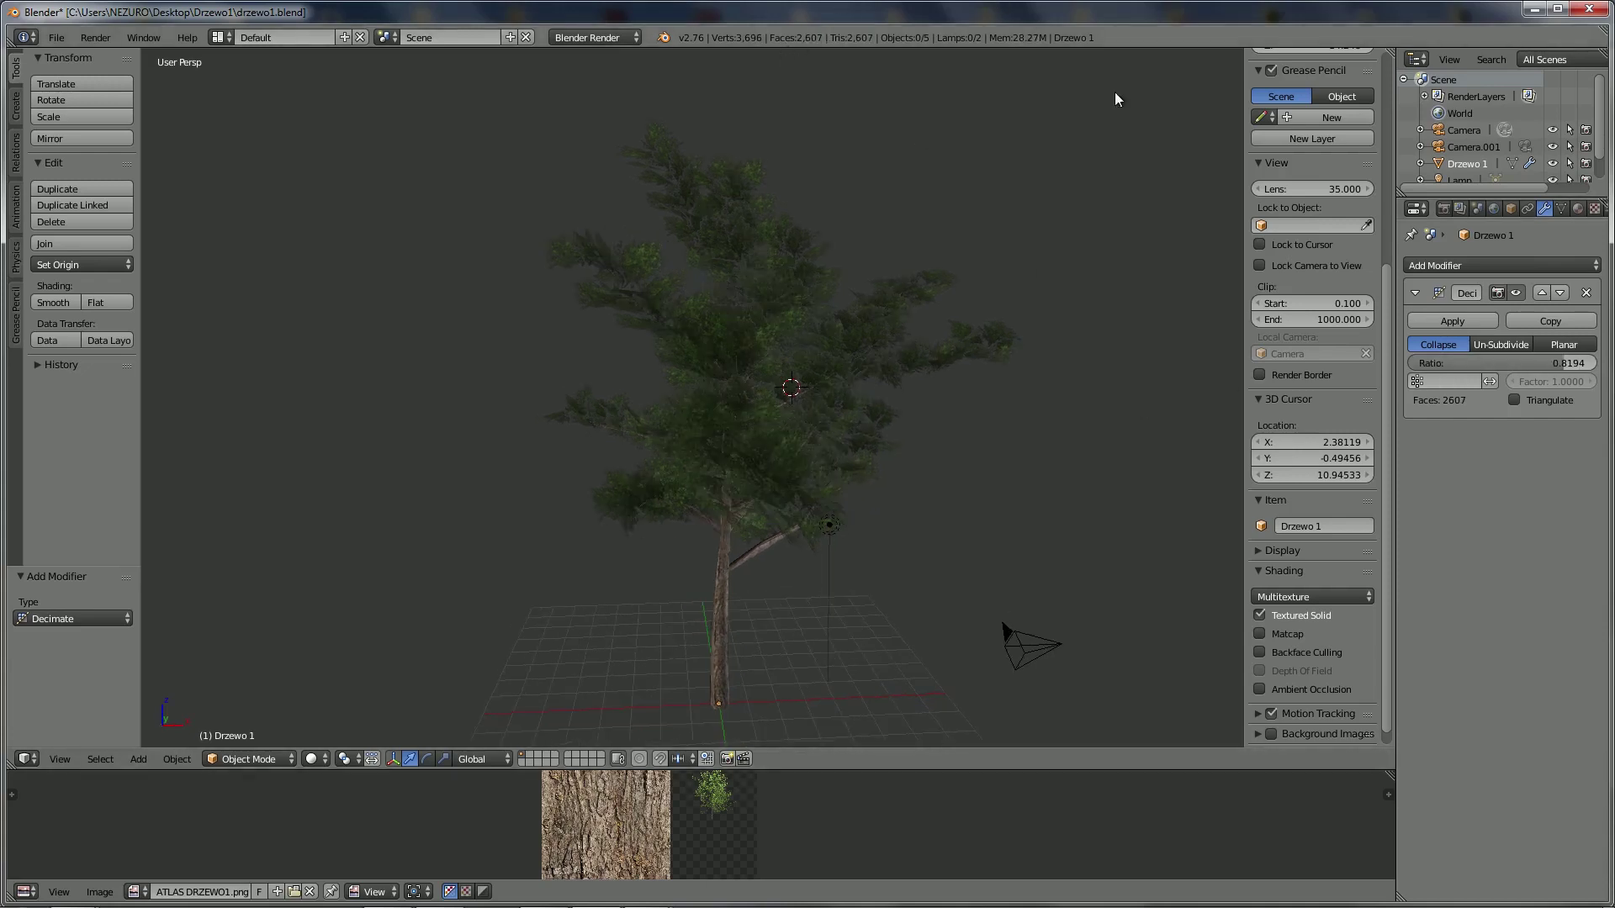
scroll(1021, 366, "down", 6)
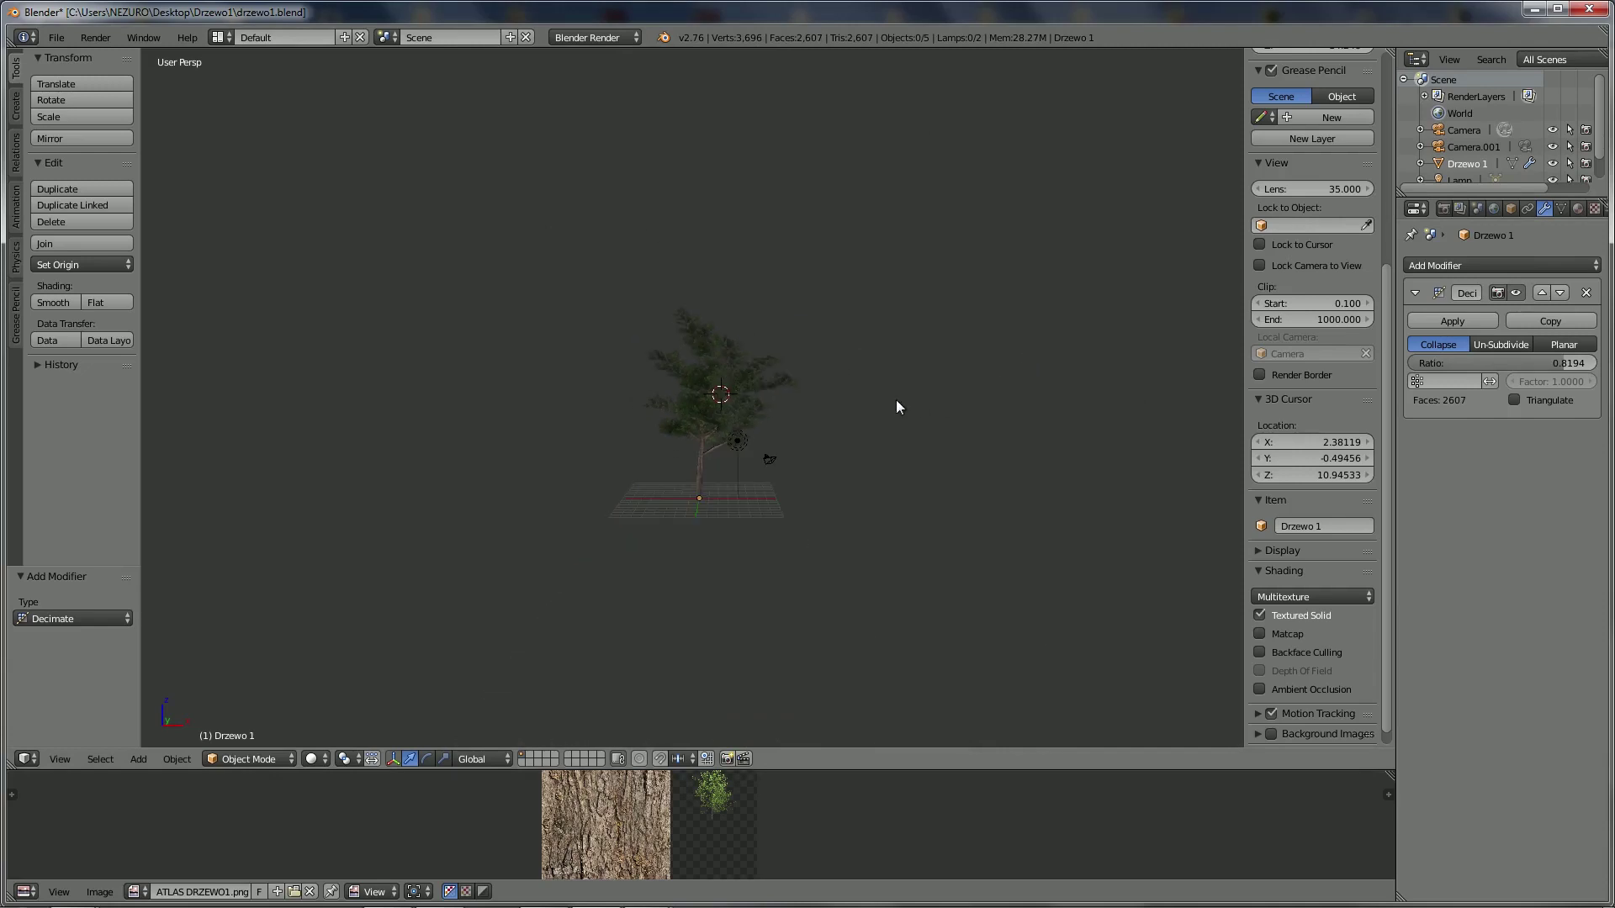
scroll(900, 427, "down", 2)
mouse_move(1575, 358)
left_mouse_down()
mouse_move(1562, 357)
mouse_move(1582, 357)
left_mouse_up()
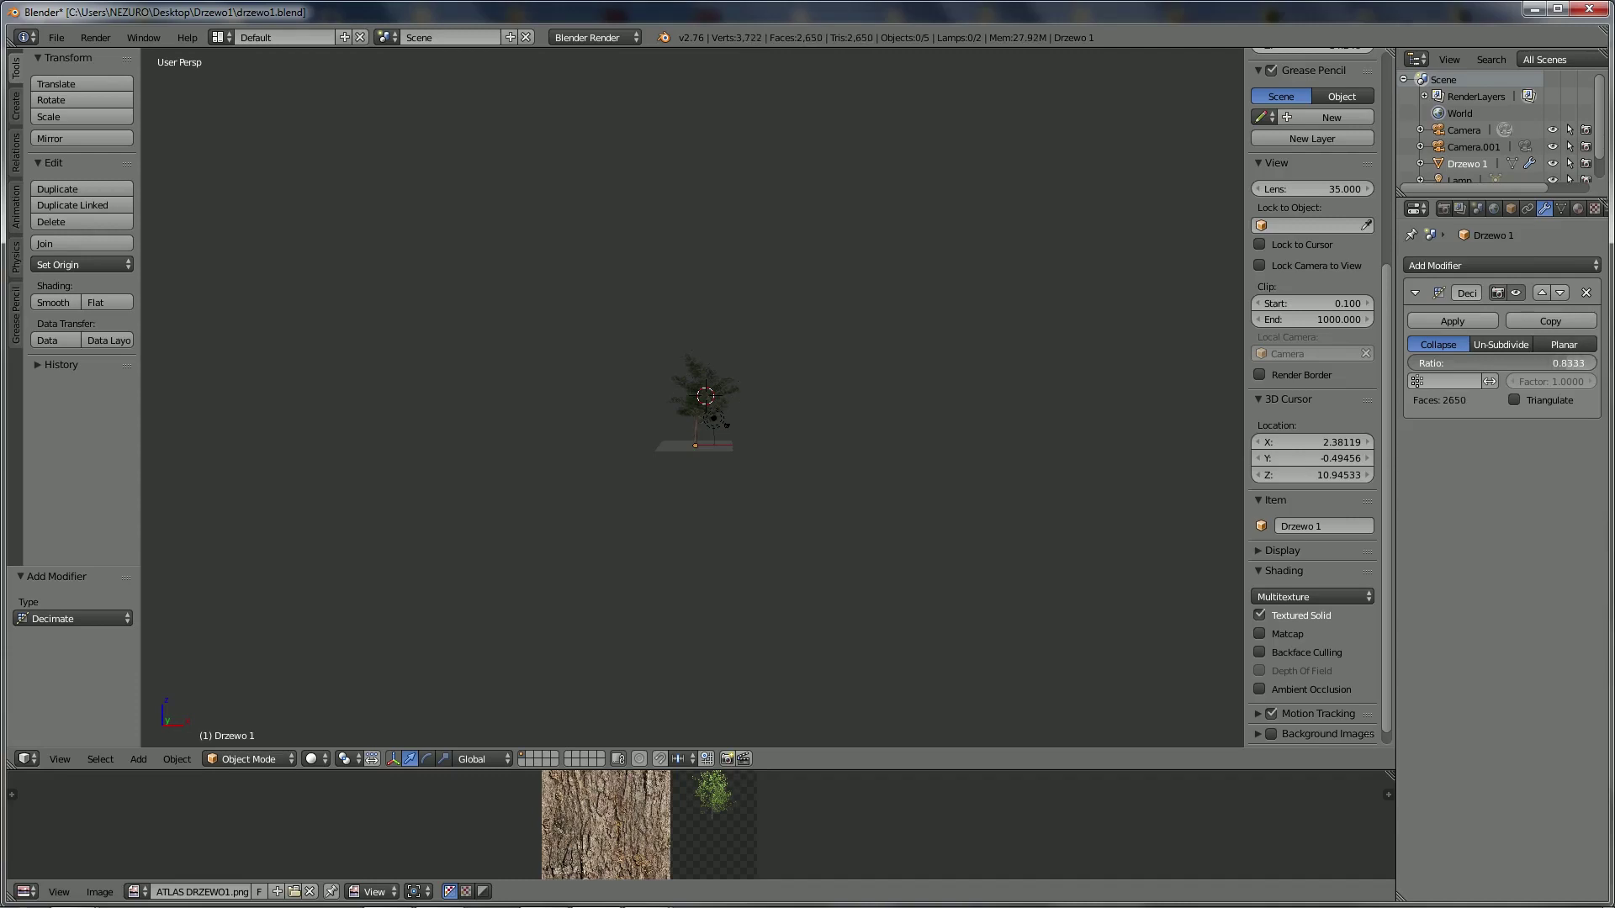
left_click_drag(1582, 363, 1598, 362)
scroll(915, 301, "up", 2)
scroll(870, 361, "up", 1)
scroll(869, 361, "up", 3)
Try Un-Subdivide iterations, then decimate in Planar mode with a 24.7° angle limit
left_click(1493, 347)
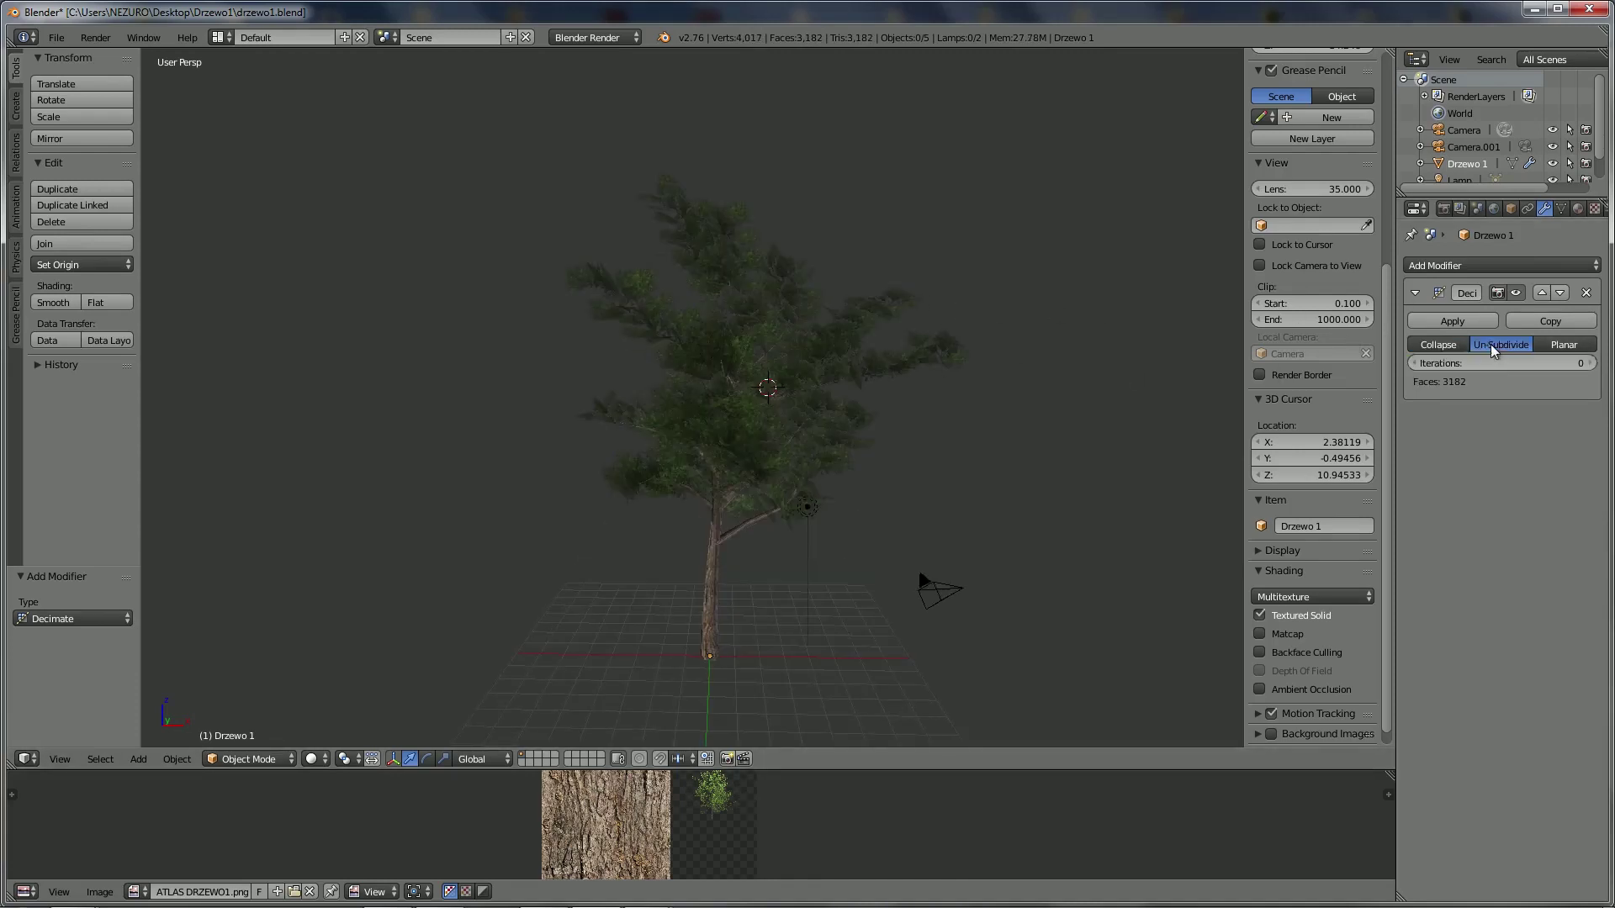
left_click(1593, 364)
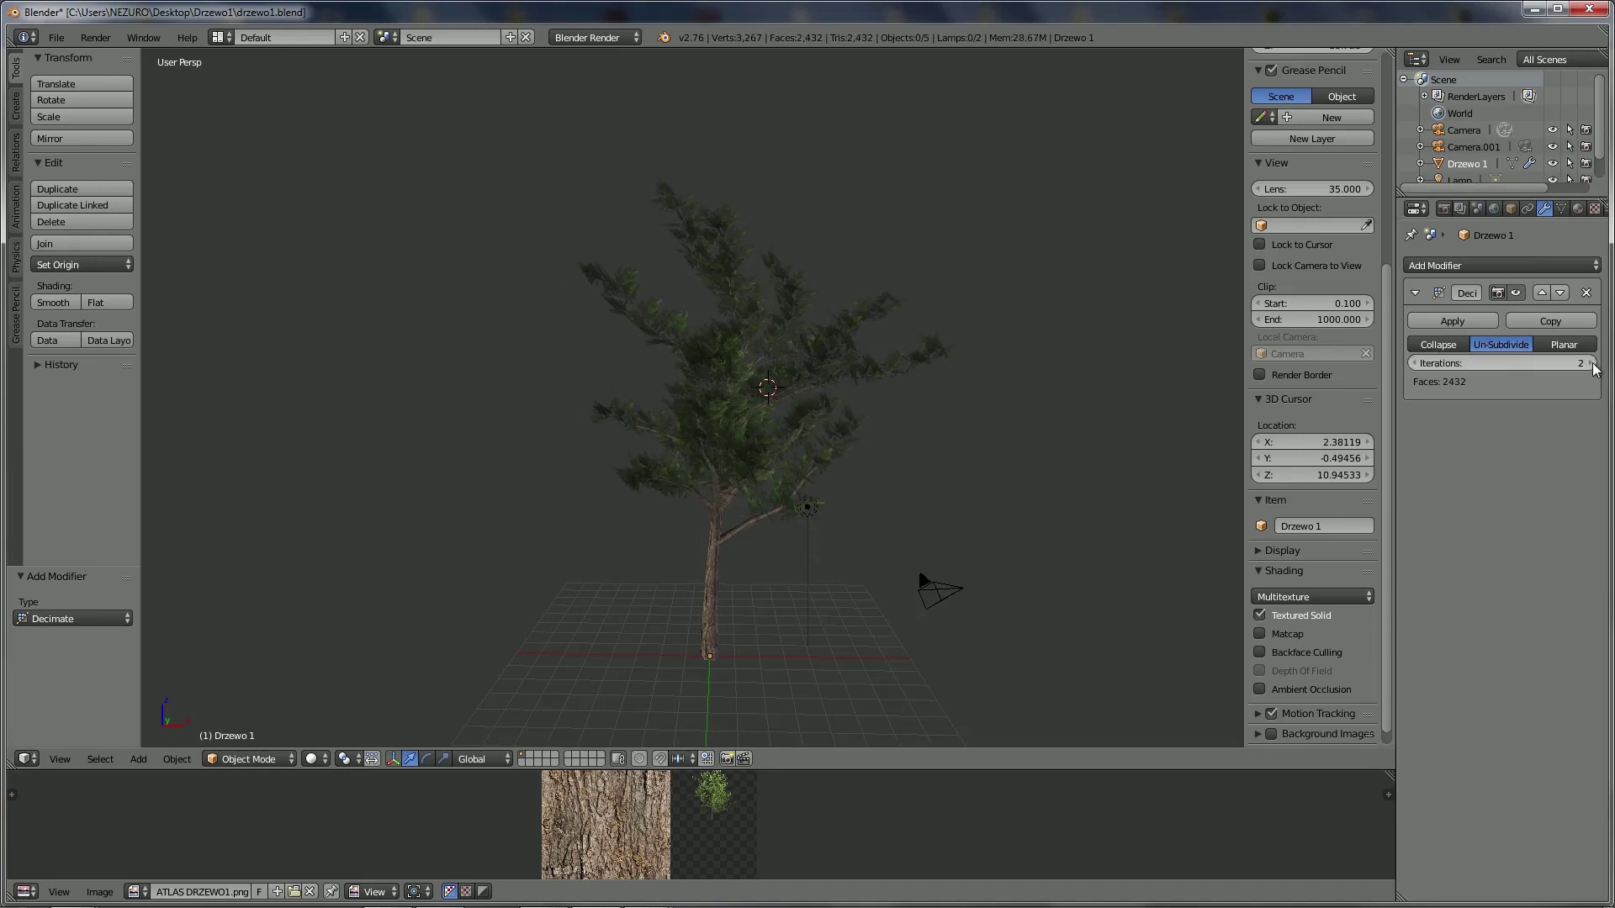
left_click(1558, 345)
mouse_move(1424, 365)
left_mouse_down()
mouse_move(1531, 364)
mouse_move(1430, 363)
mouse_move(1505, 364)
left_mouse_up()
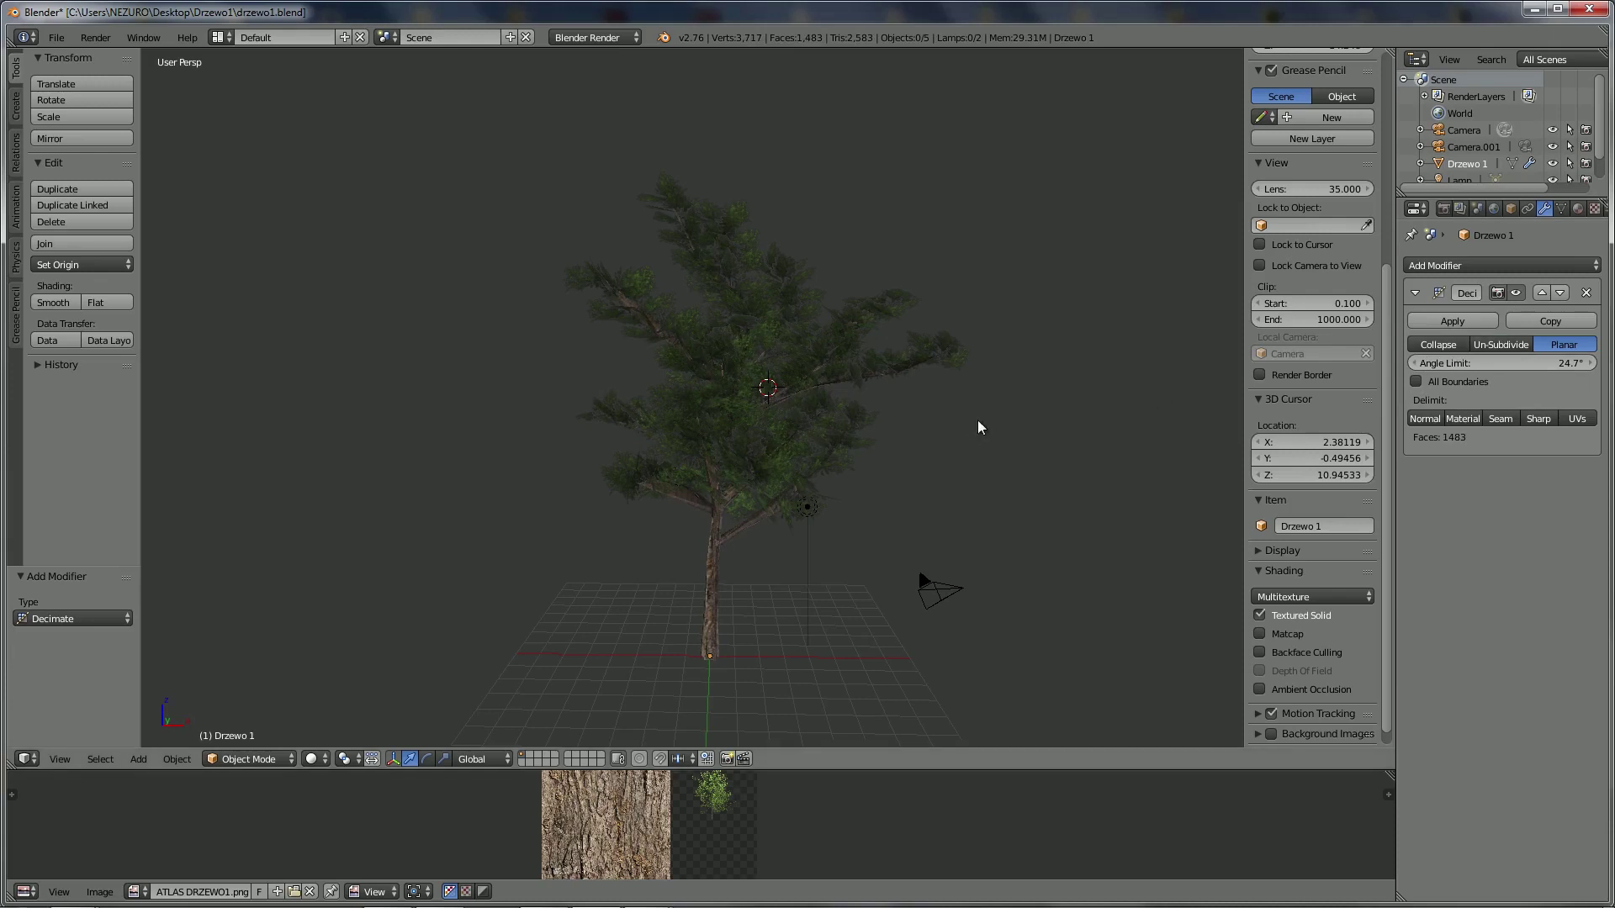
Adjust the Planar angle limit up and down, ending at 6.5° with 2407 faces
scroll(967, 429, "down", 6)
left_click_drag(1552, 364, 1540, 363)
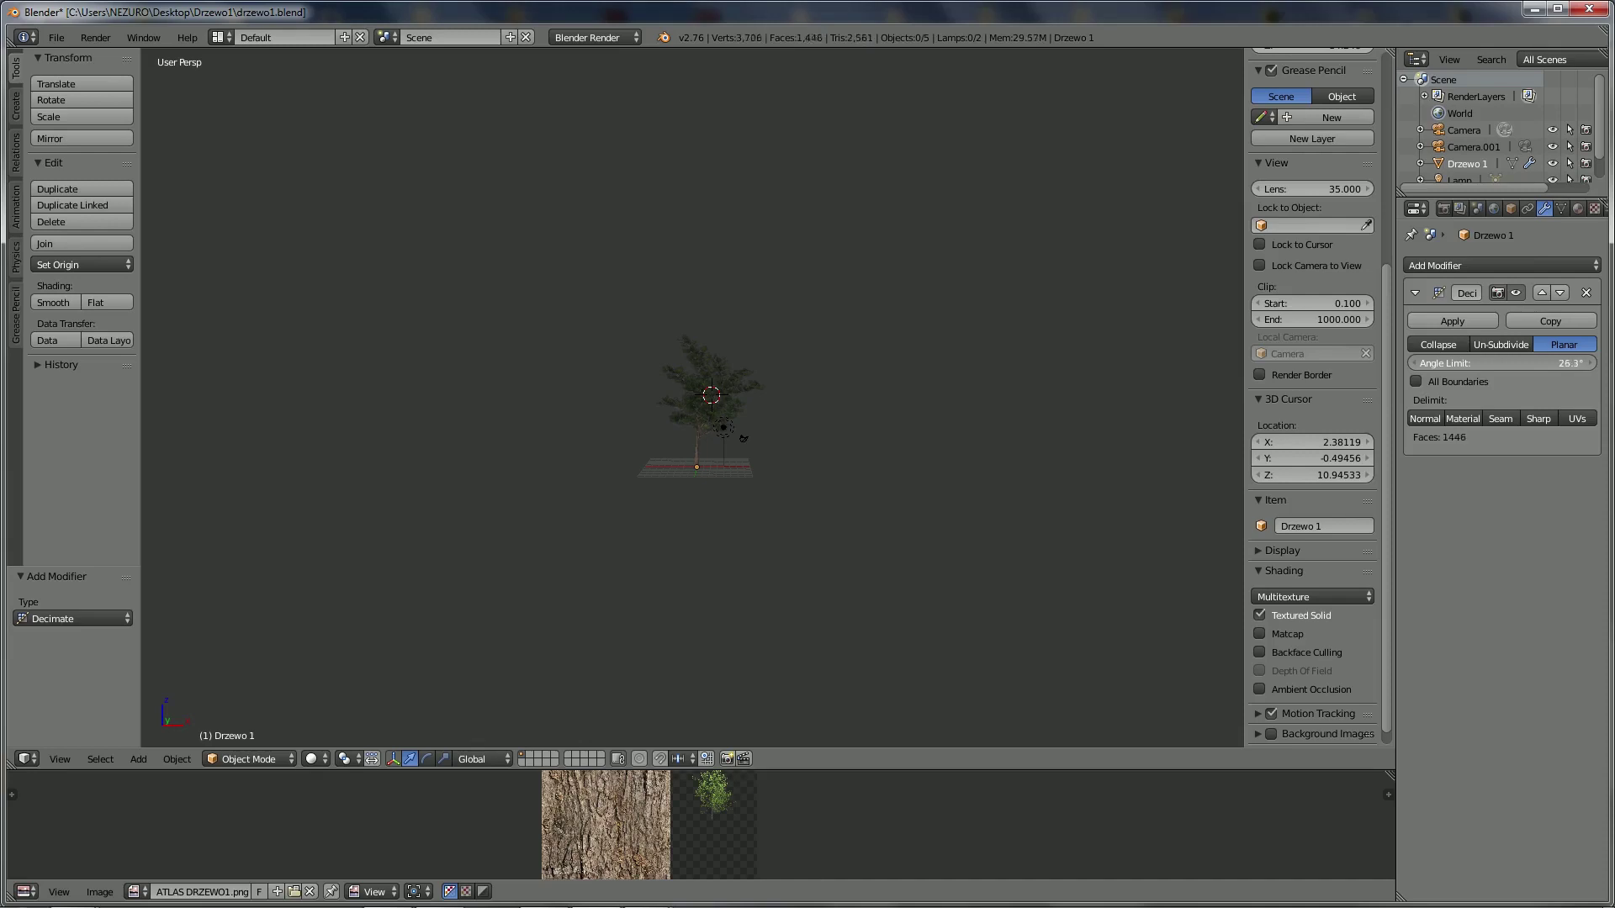
left_click_drag(1541, 363, 1560, 364)
scroll(820, 349, "up", 8)
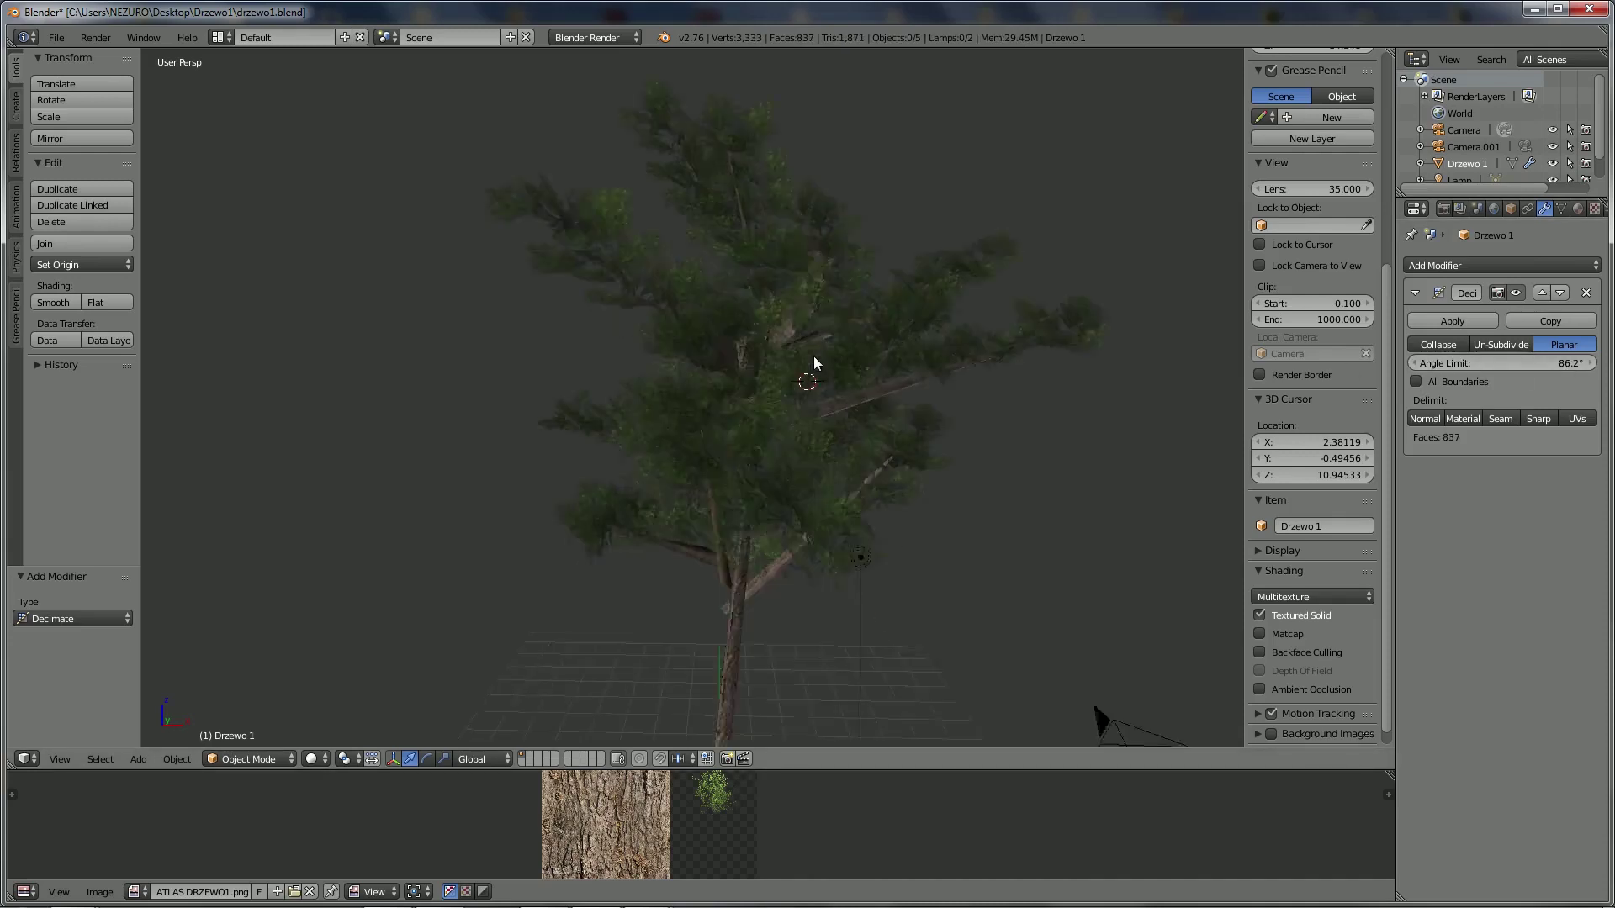
scroll(814, 356, "up", 3)
mouse_move(770, 390)
middle_mouse_down()
mouse_move(631, 382)
mouse_move(708, 365)
middle_mouse_up()
mouse_move(1466, 360)
left_mouse_down()
mouse_move(1313, 364)
mouse_move(1350, 363)
left_mouse_up()
Switch the Decimate modifier to Collapse mode and lower the ratio to 0.8056
left_click(1505, 345)
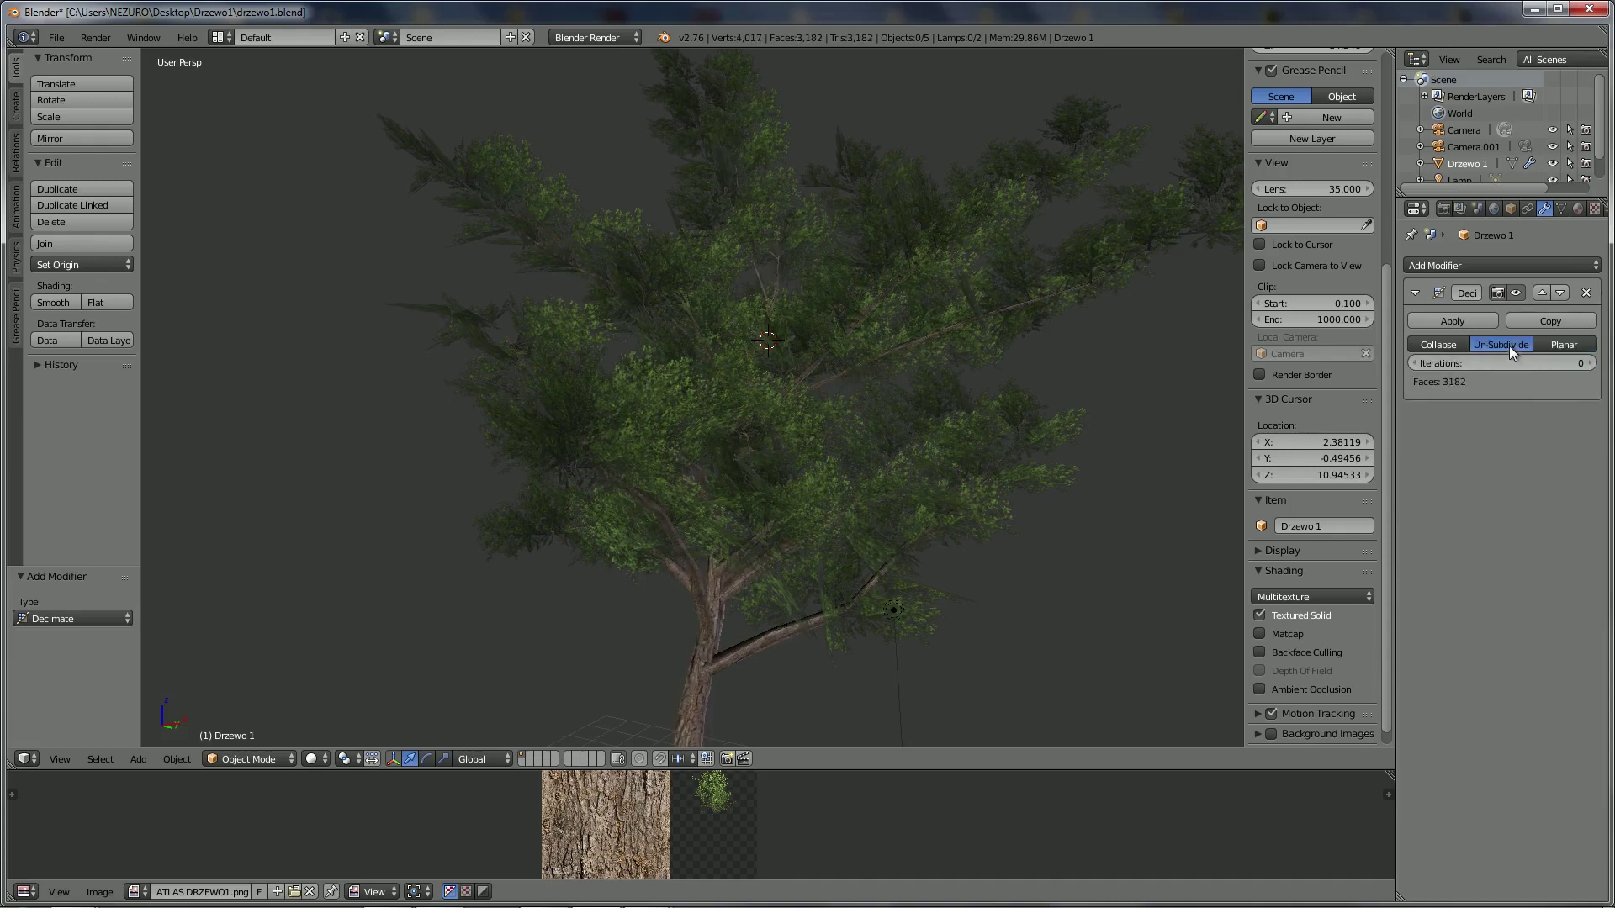
left_click(1438, 346)
left_click_drag(1514, 364, 1500, 363)
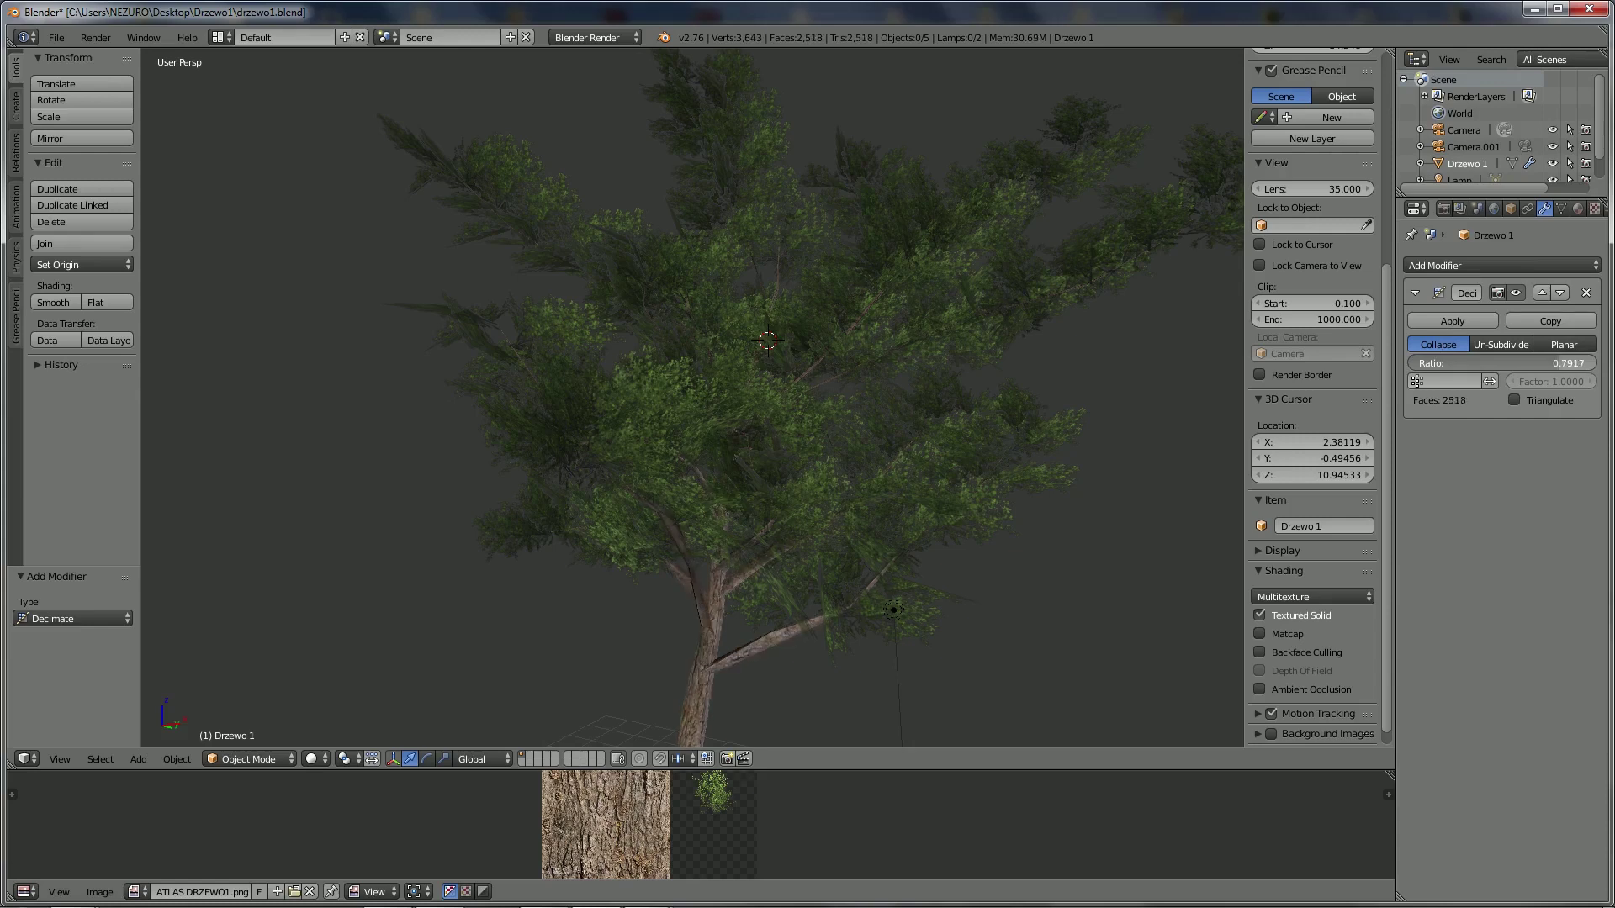
left_click_drag(1501, 363, 1498, 364)
mouse_move(634, 463)
middle_mouse_down()
mouse_move(920, 486)
mouse_move(534, 425)
mouse_move(733, 446)
mouse_move(833, 118)
middle_mouse_up()
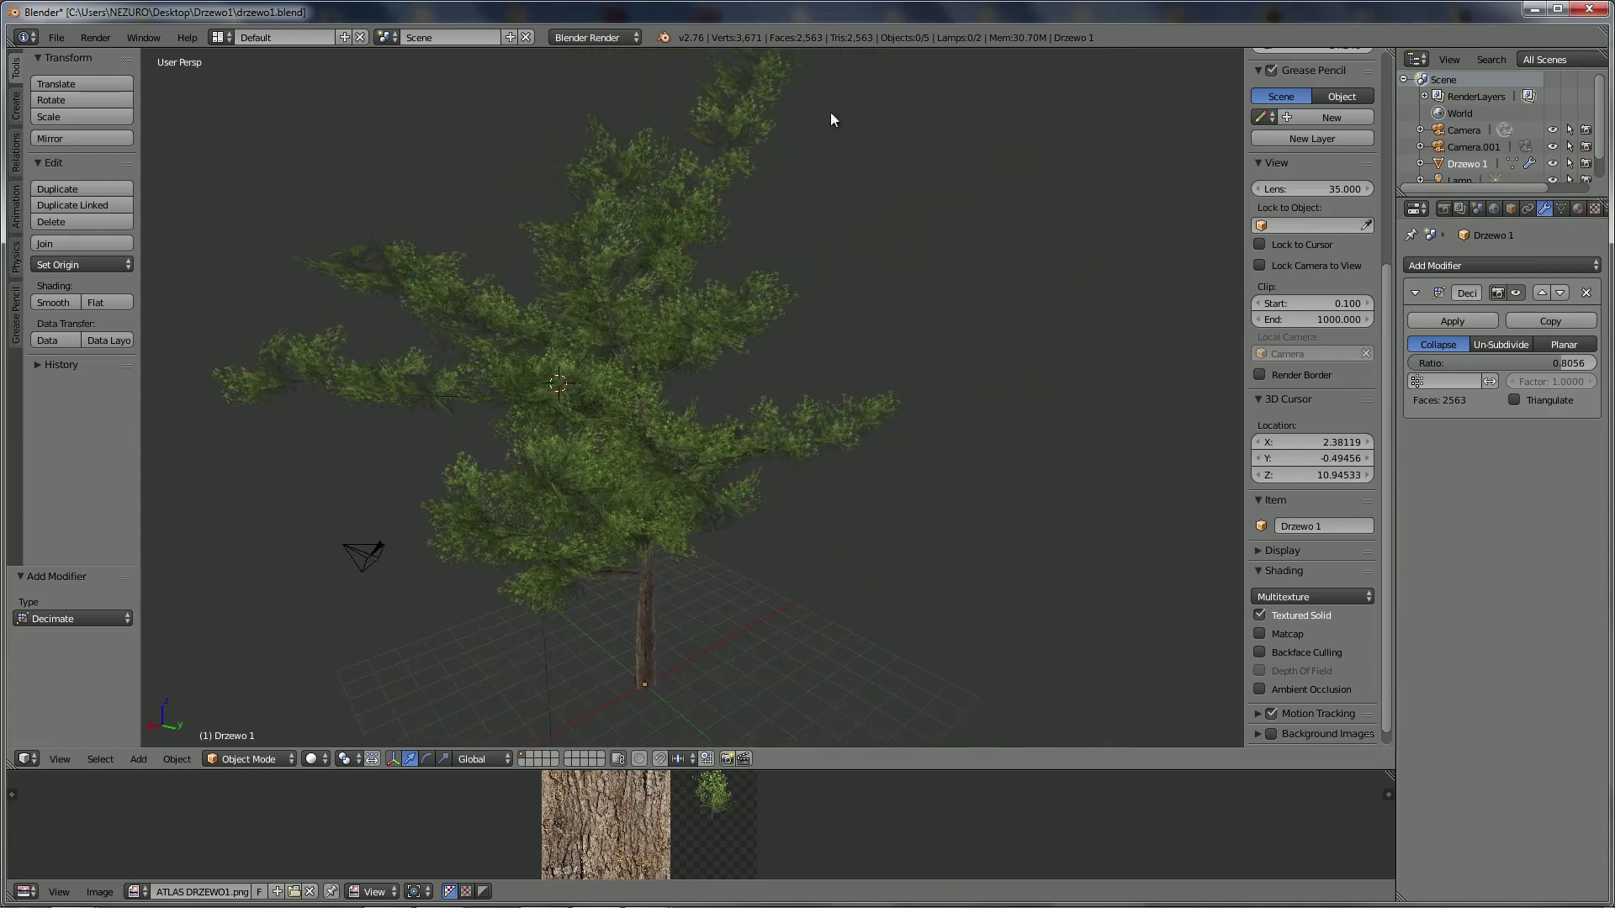
Compare against Un-Subdivide, return to Collapse at 0.8056, and orbit to inspect
left_click(1502, 344)
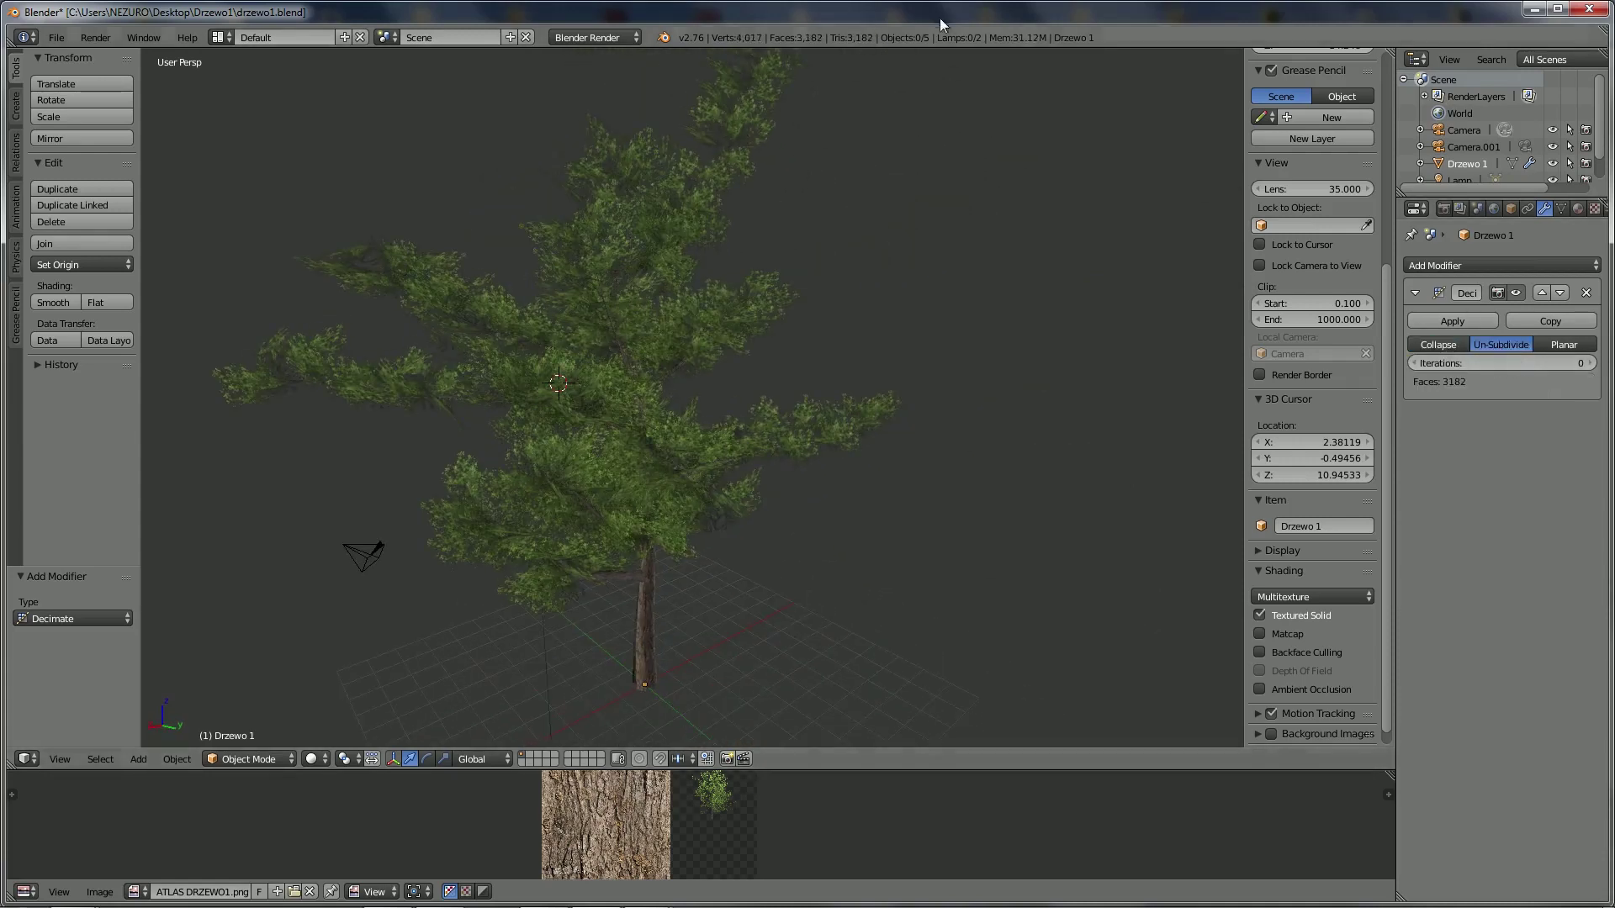
left_click(1452, 345)
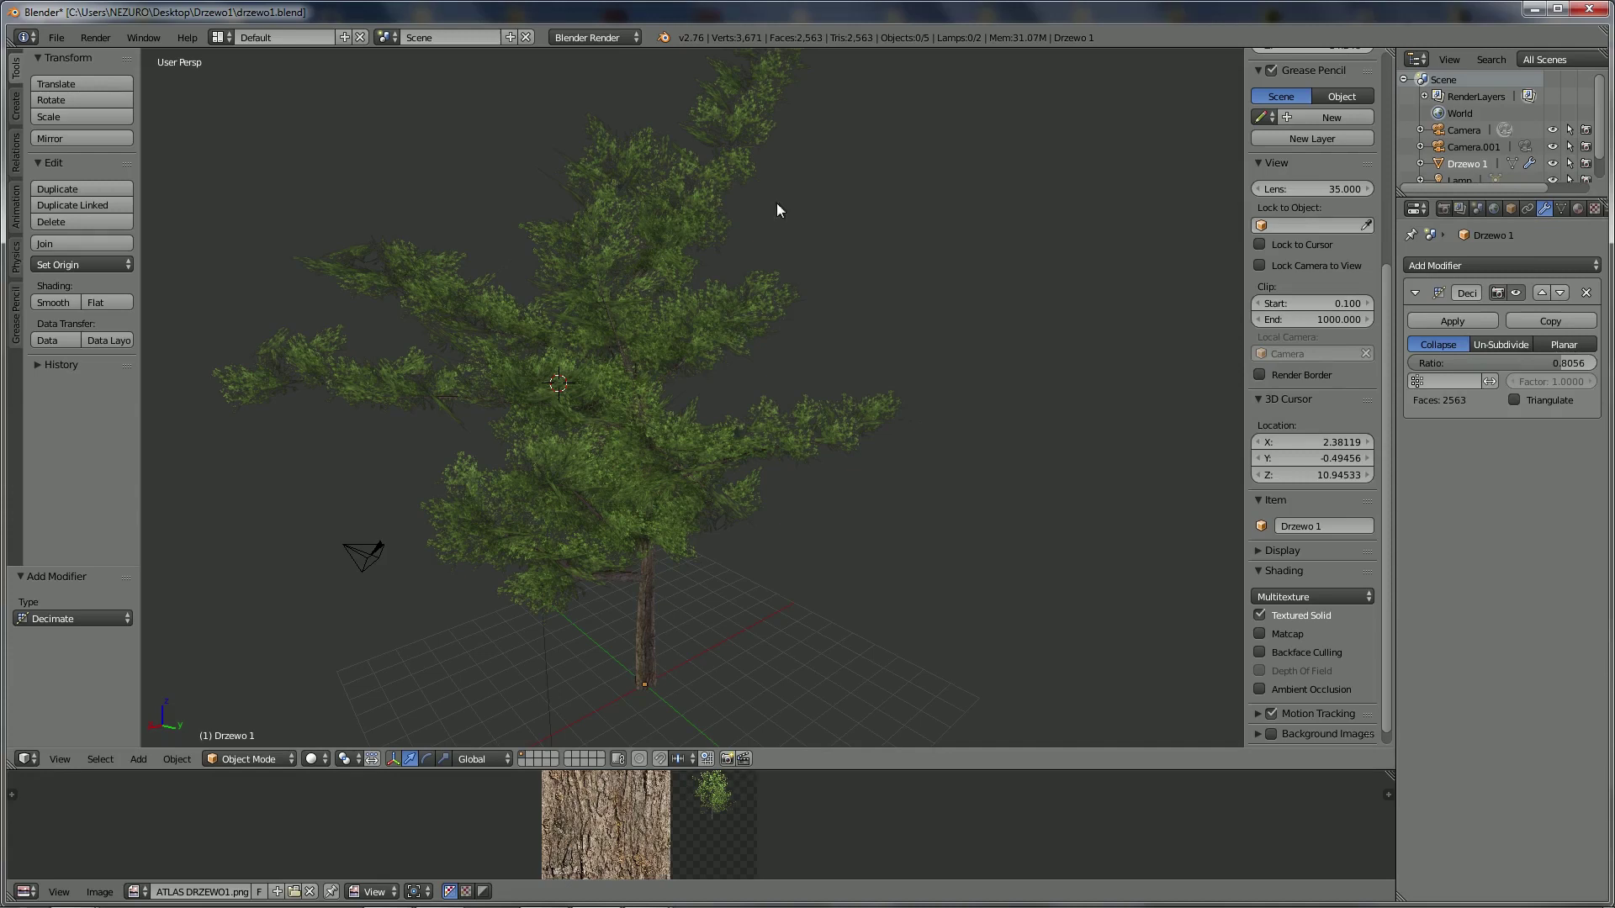
scroll(570, 305, "down", 3)
scroll(535, 341, "down", 2)
middle_click_drag(536, 341, 611, 340)
middle_click_drag(486, 374, 596, 372)
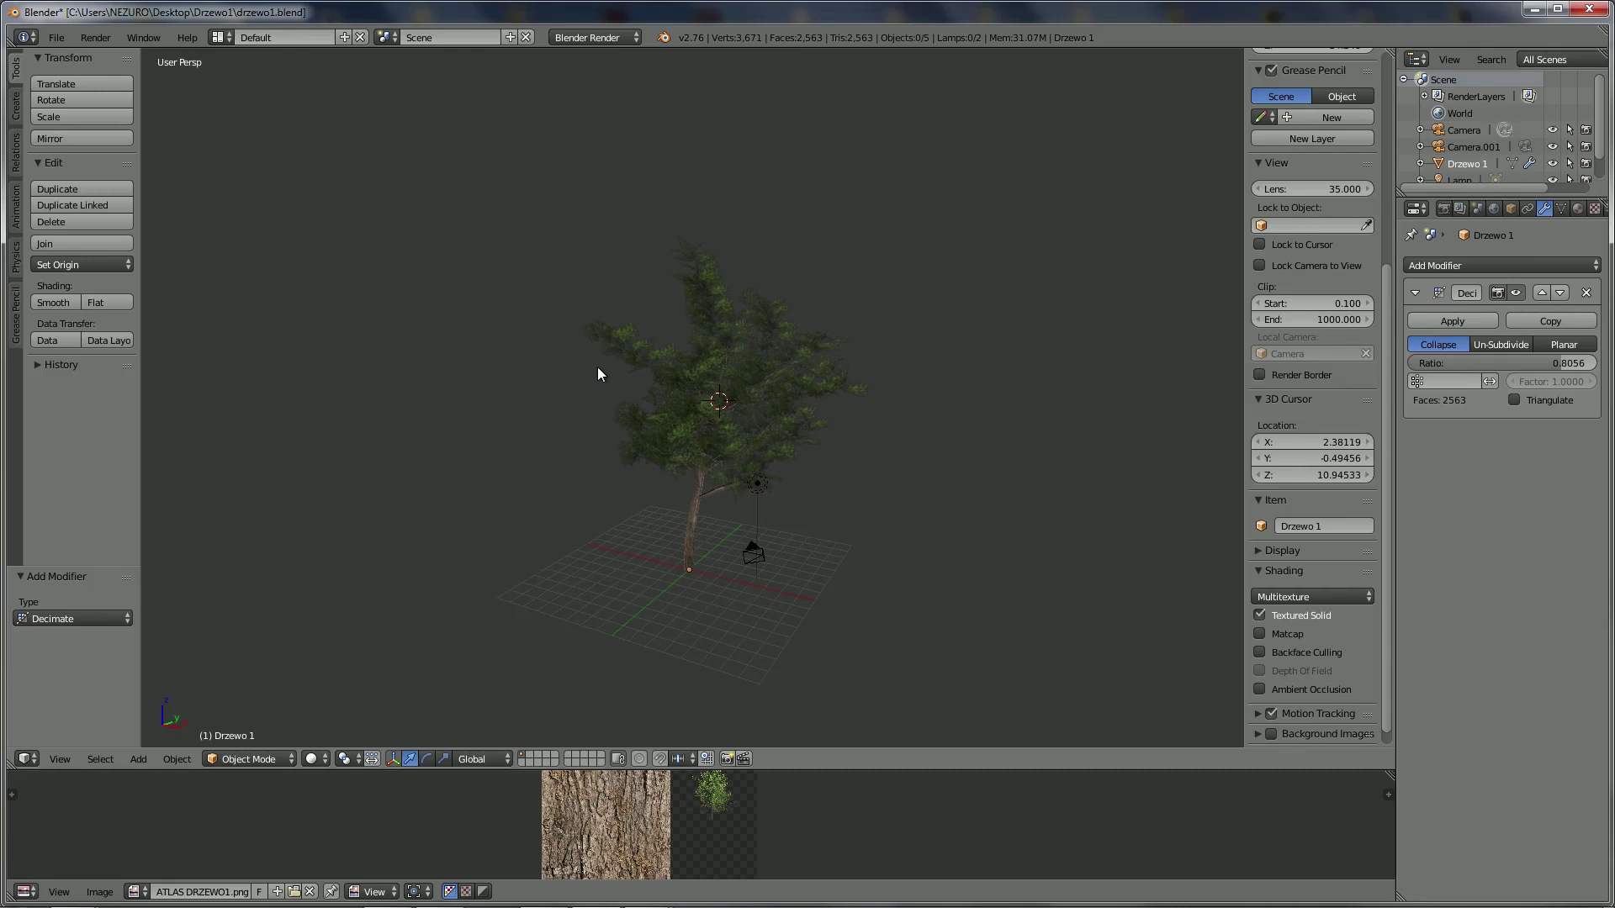
middle_click_drag(493, 382, 564, 387)
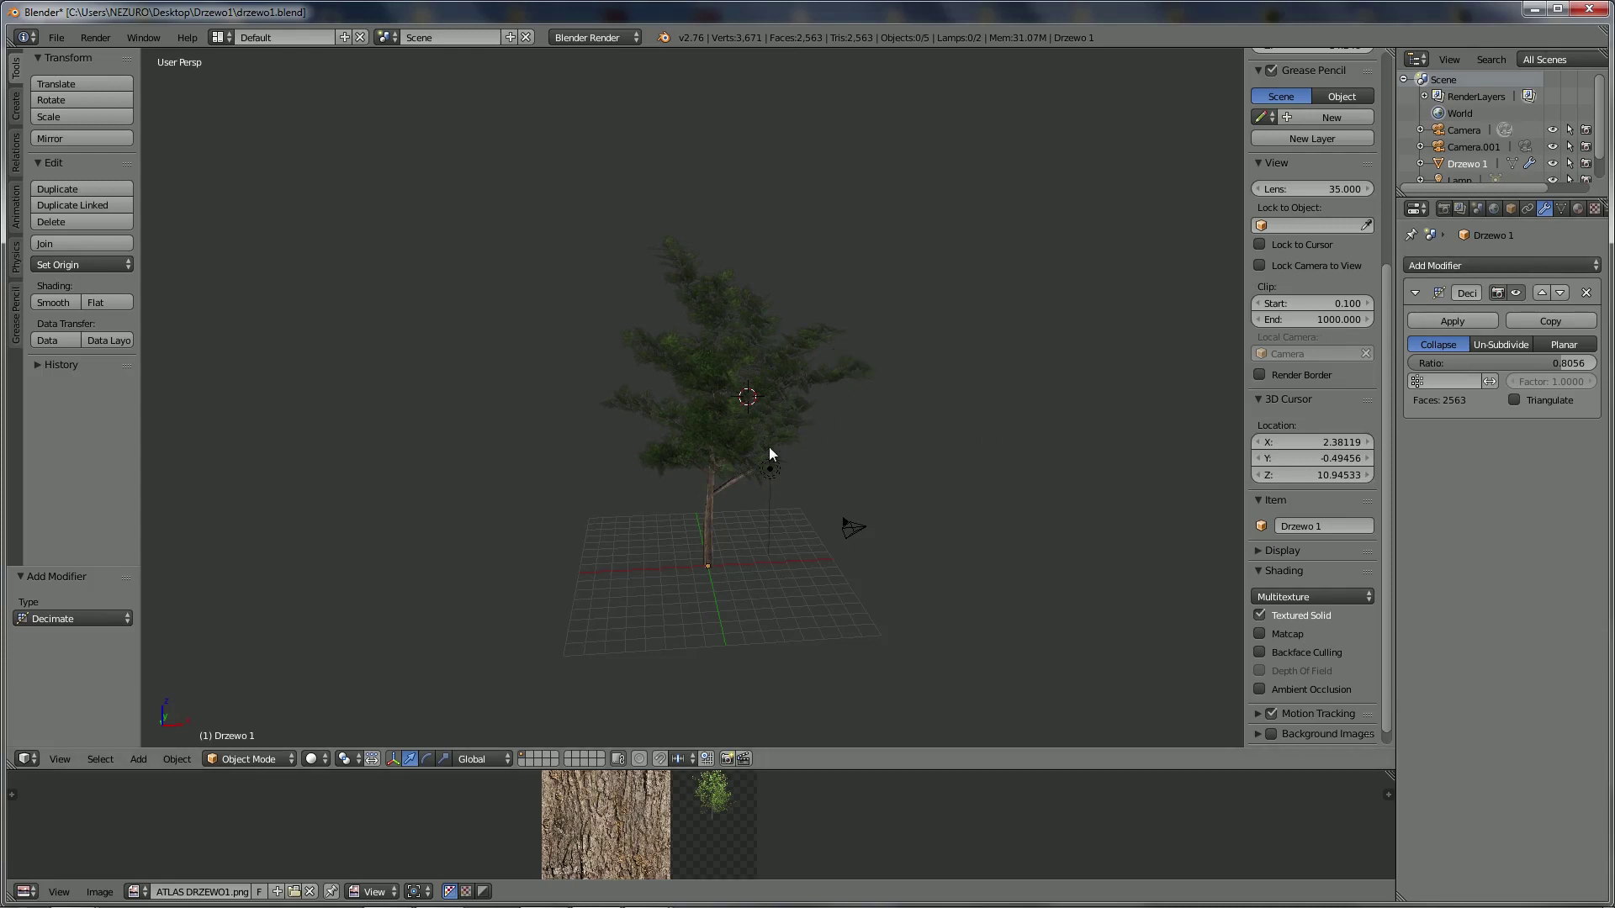
middle_click_drag(769, 447, 925, 448)
Apply the decimation at 2,563 faces and save the tree as drzewo1 LOD1.blend
left_click(1444, 323)
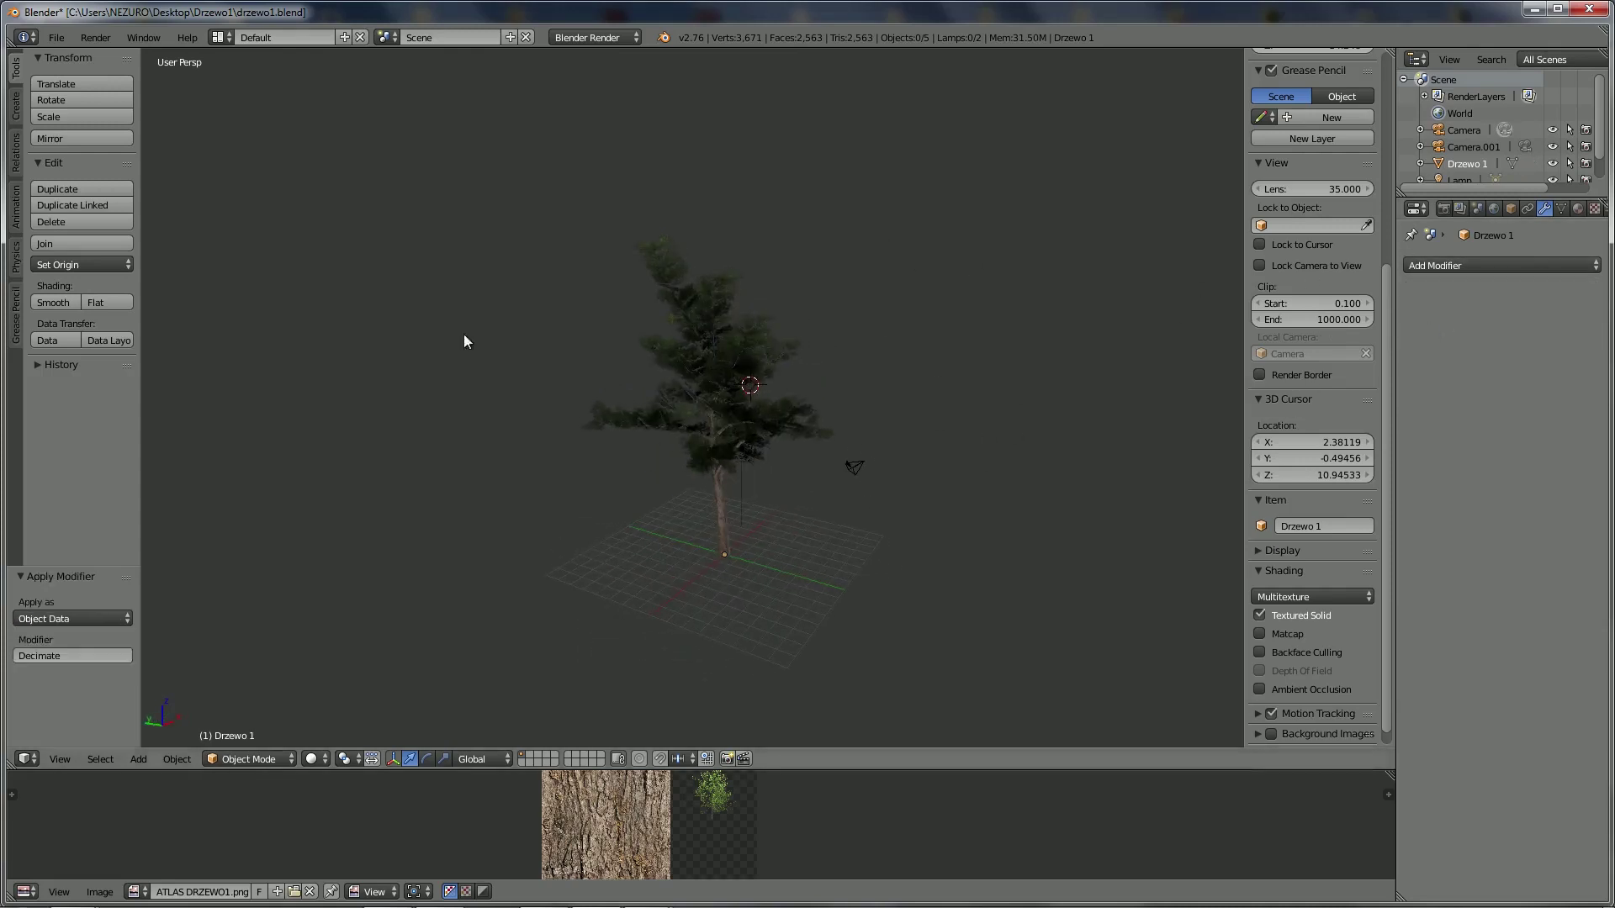
left_click(59, 38)
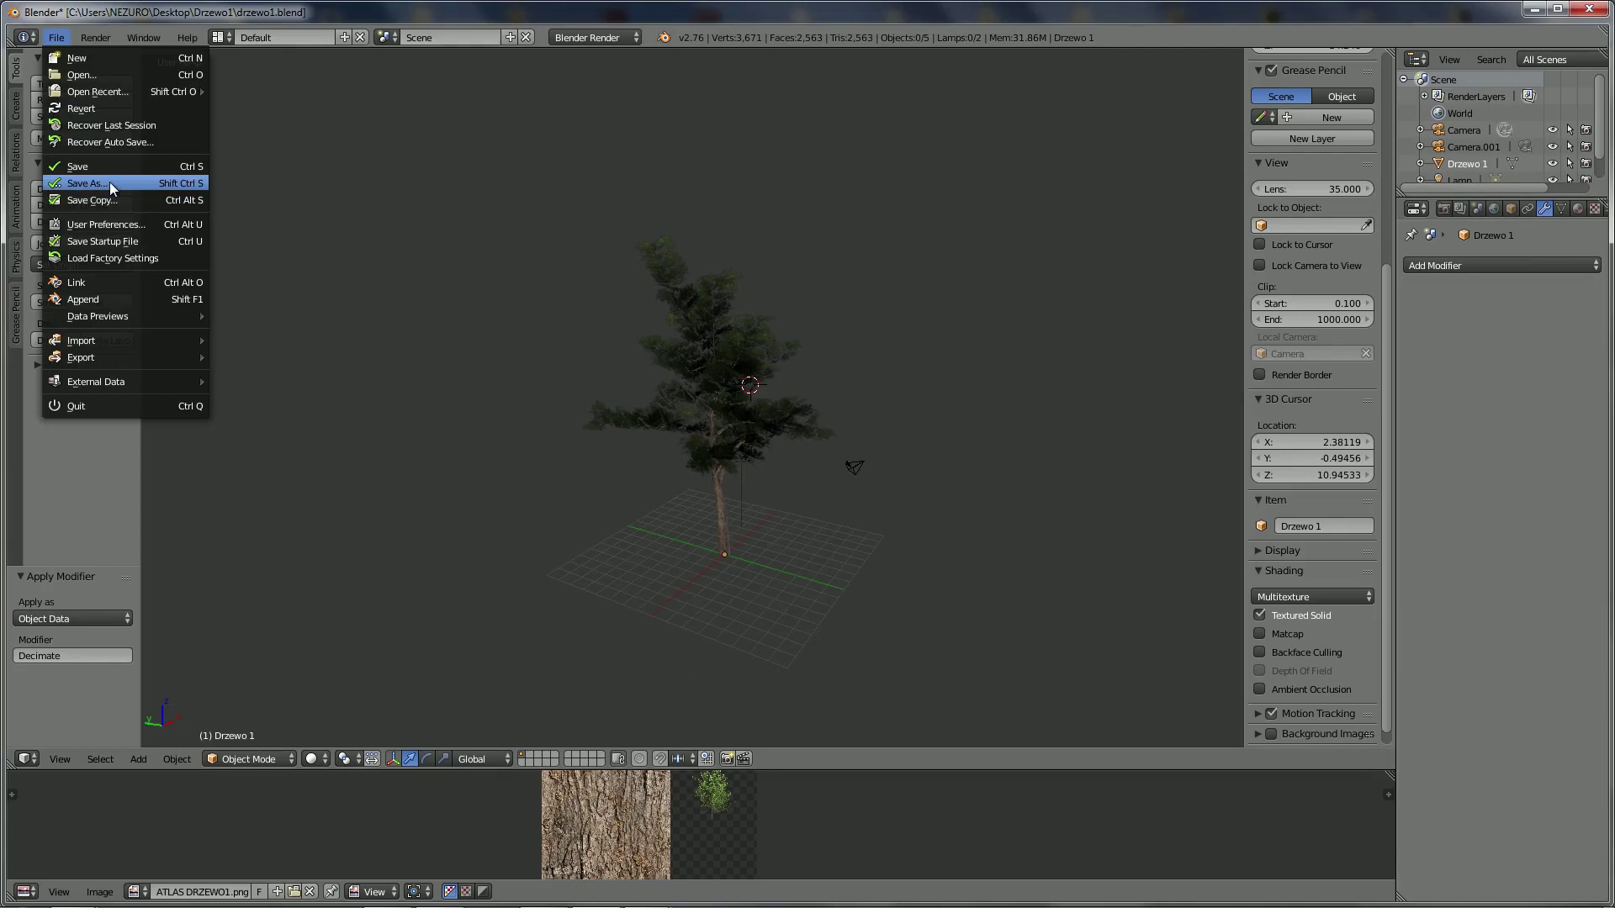
left_click(109, 181)
left_click(273, 99)
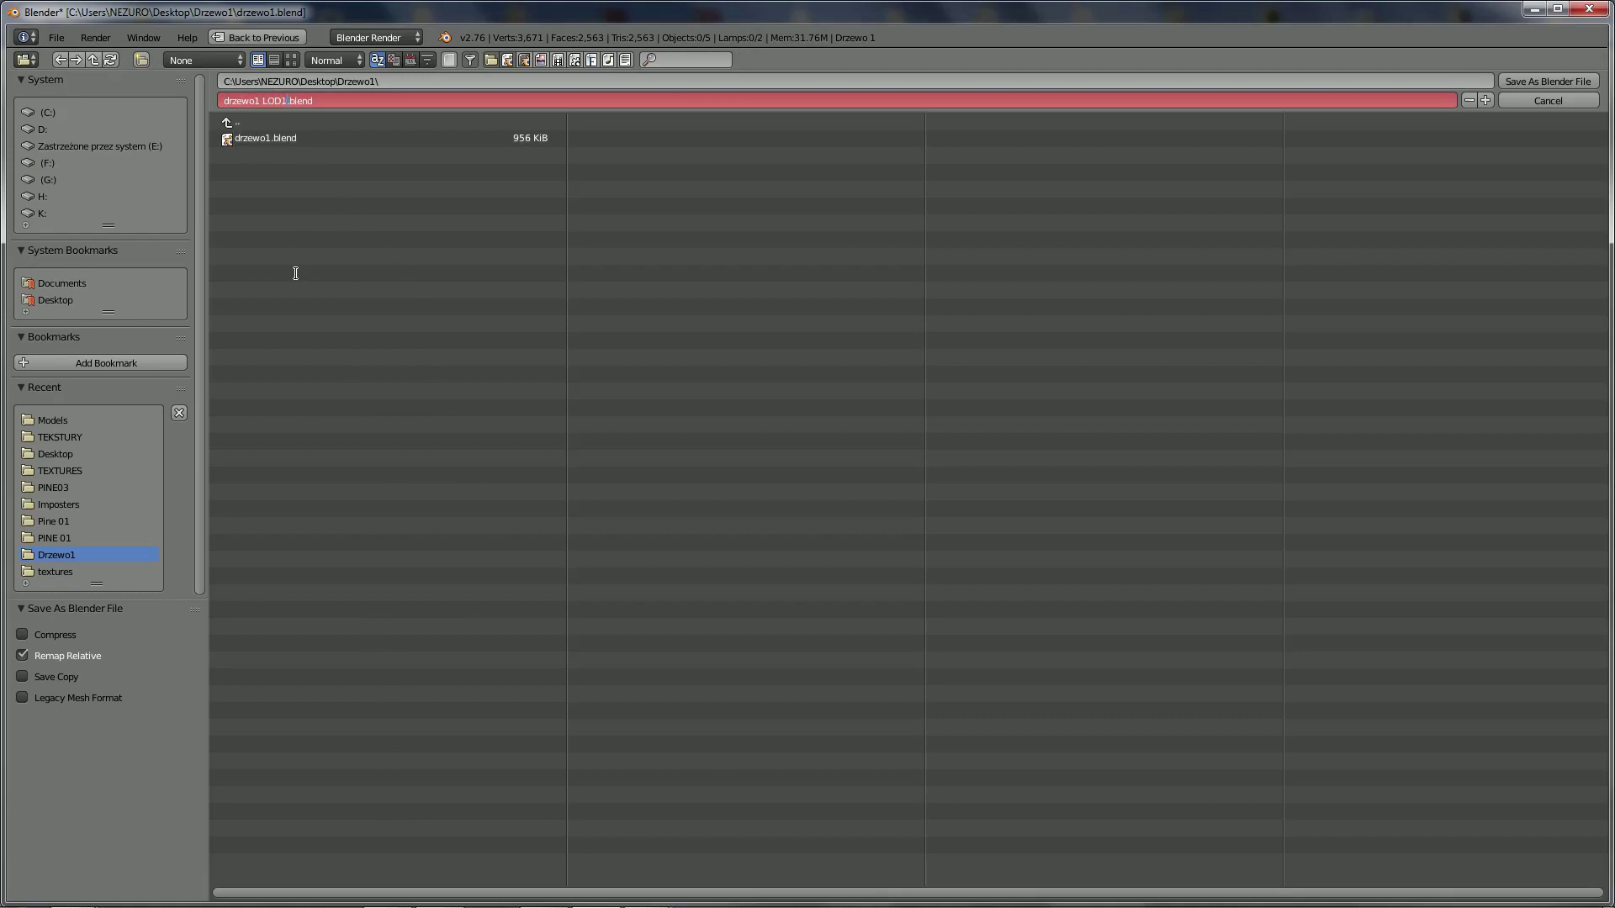
key("Return")
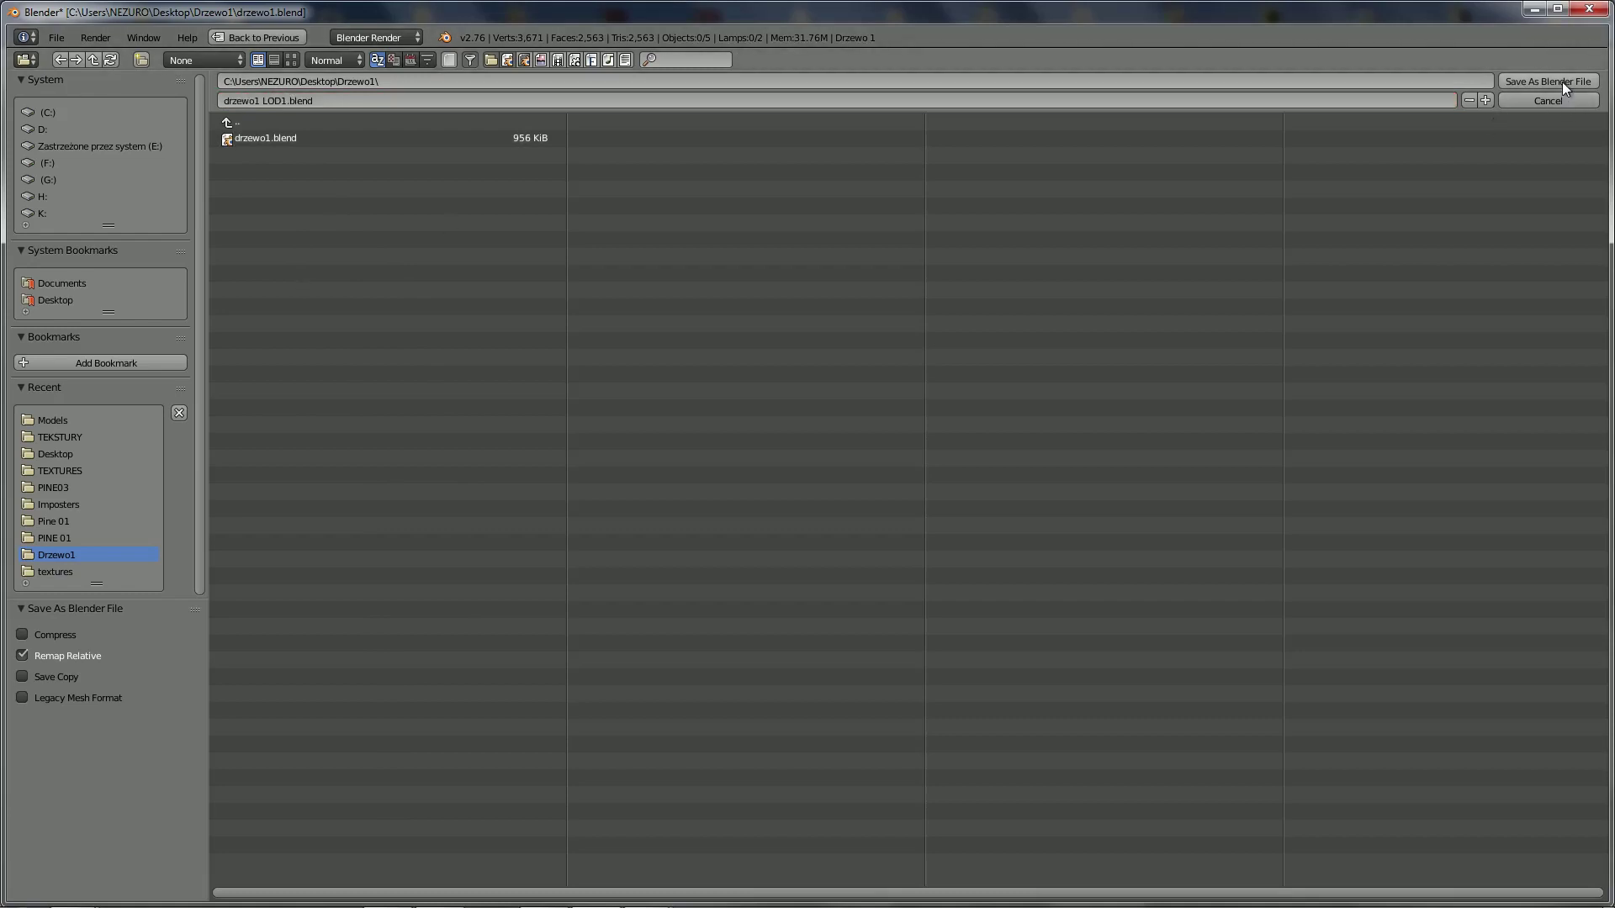
left_click(1562, 82)
scroll(976, 202, "up", 3)
scroll(847, 285, "up", 3)
scroll(963, 285, "up", 2)
mouse_move(963, 285)
middle_mouse_down()
mouse_move(589, 348)
mouse_move(781, 346)
middle_mouse_up()
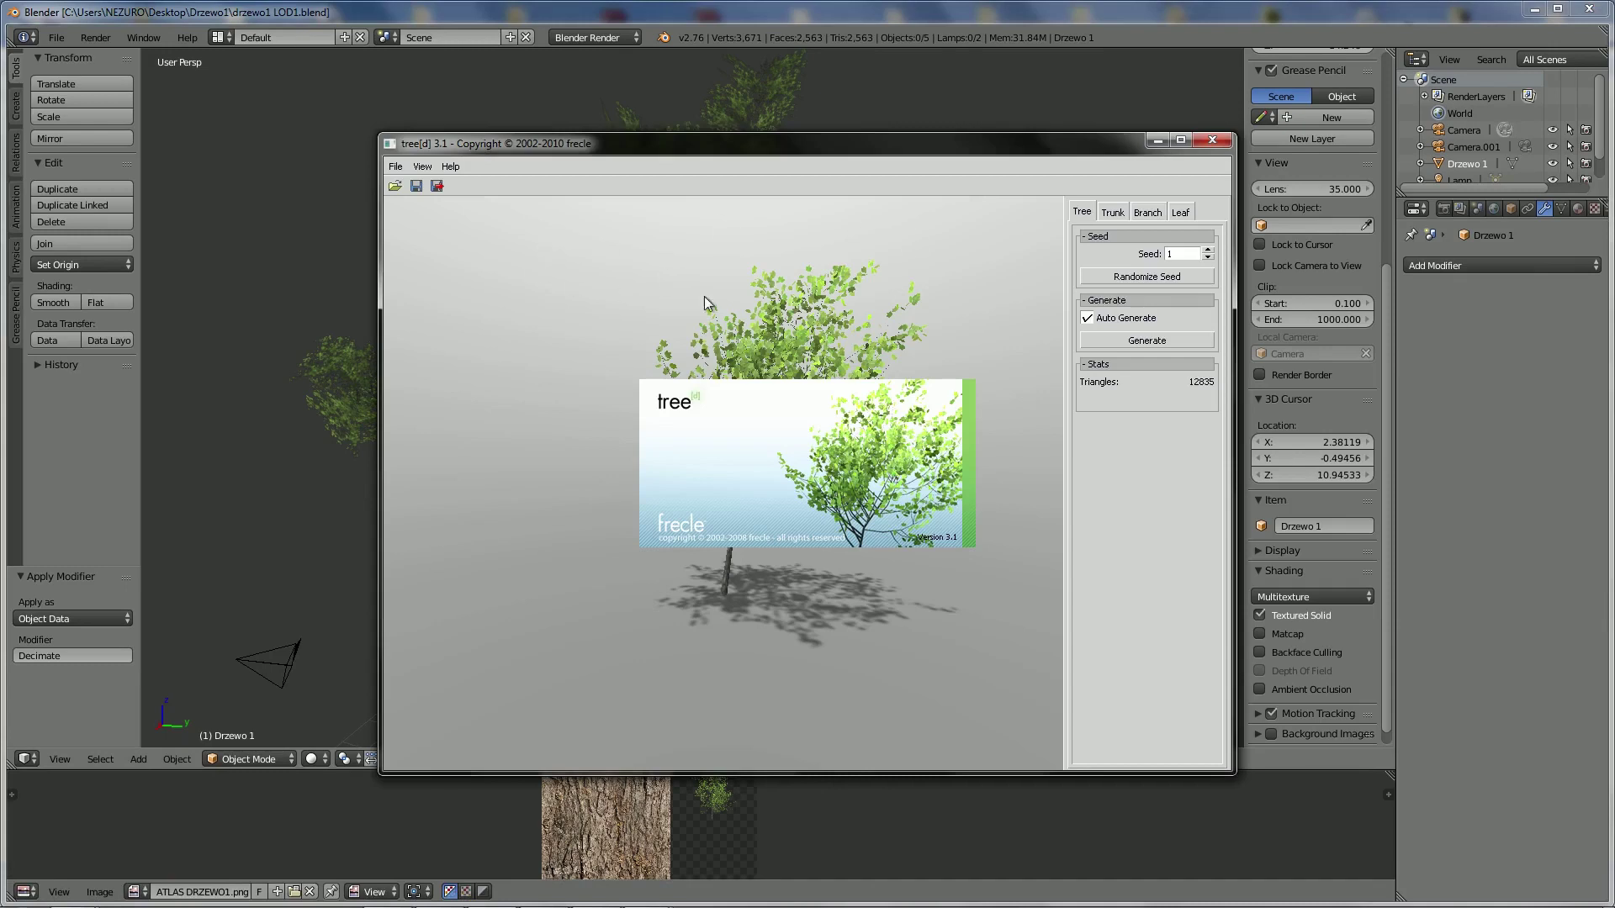
In tree[d], load Drzewo 1.trd from the Drzewo1 folder on Pulpit
left_click(396, 185)
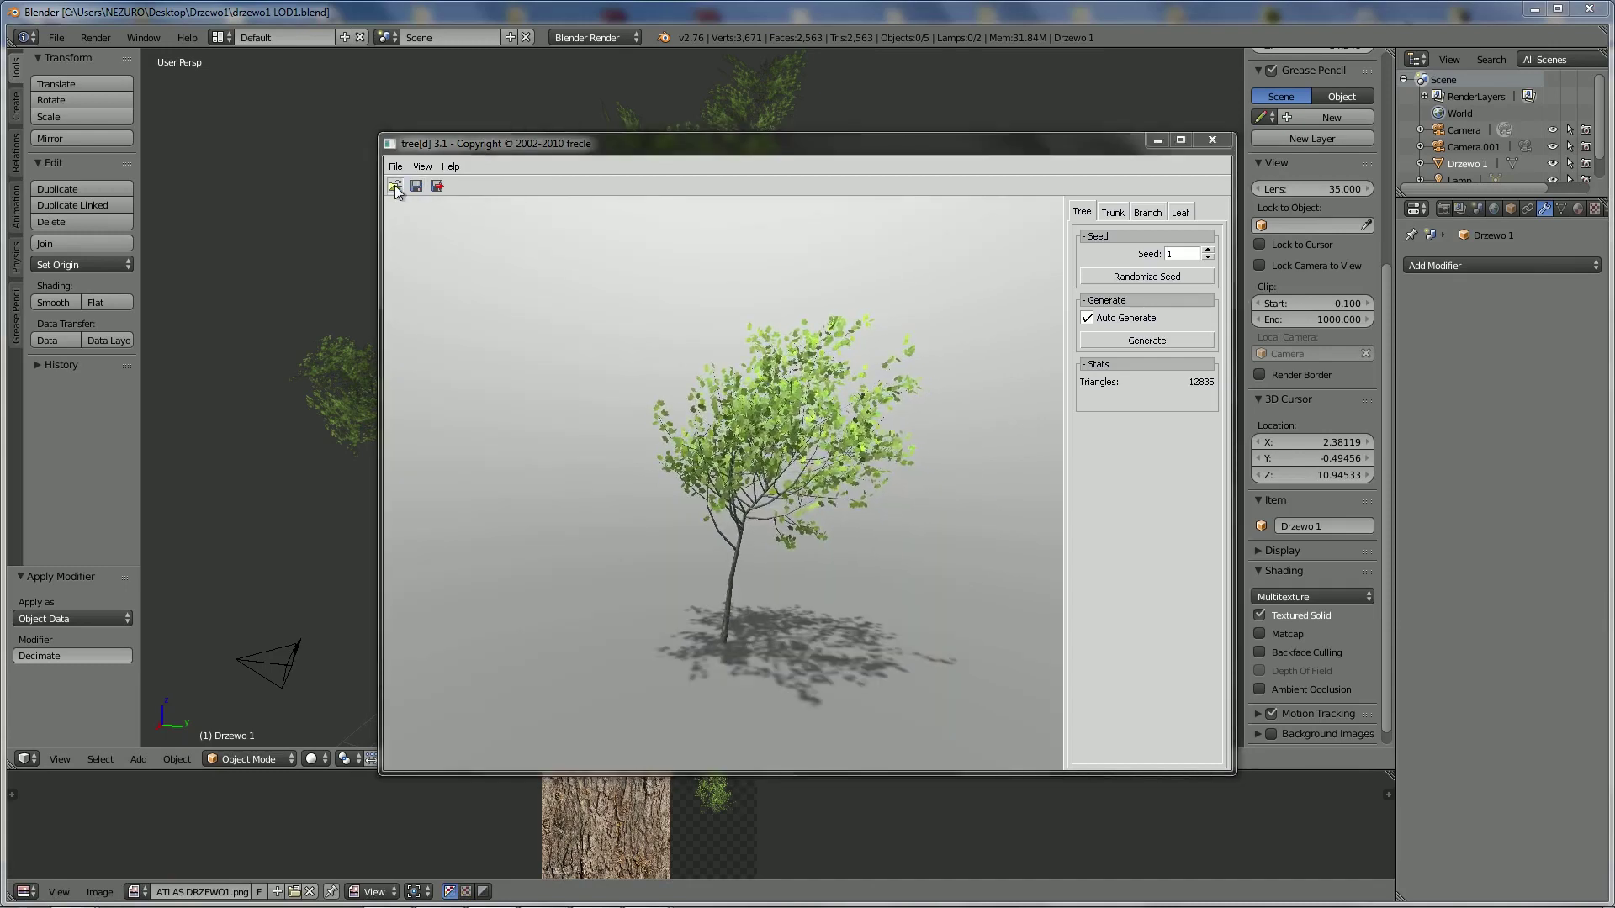
left_click(70, 158)
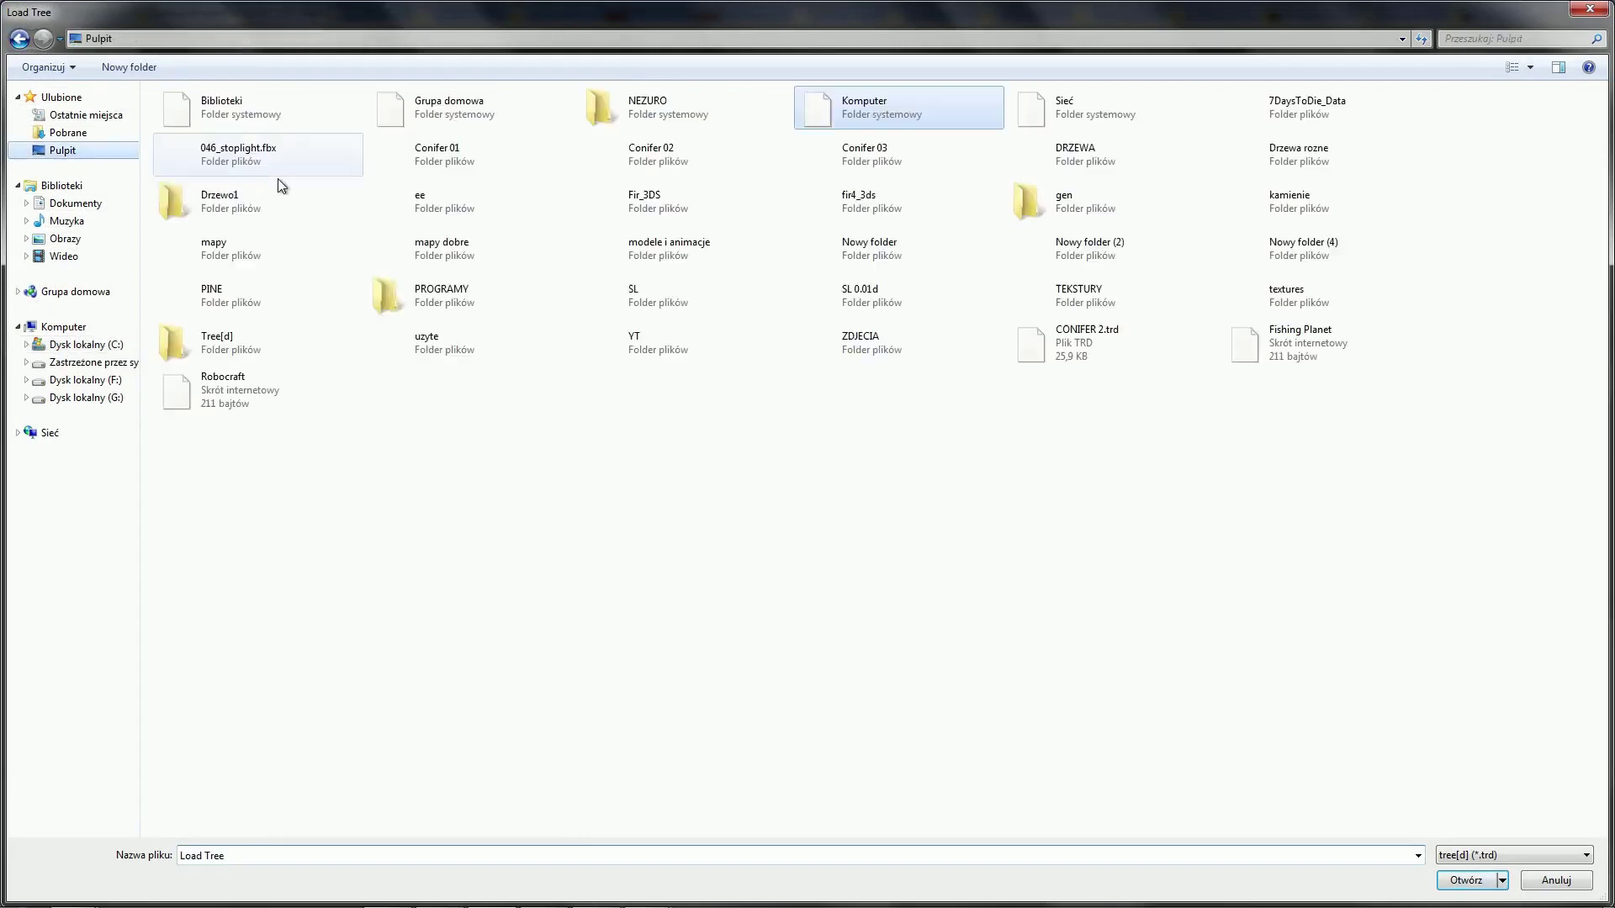
double_click(244, 209)
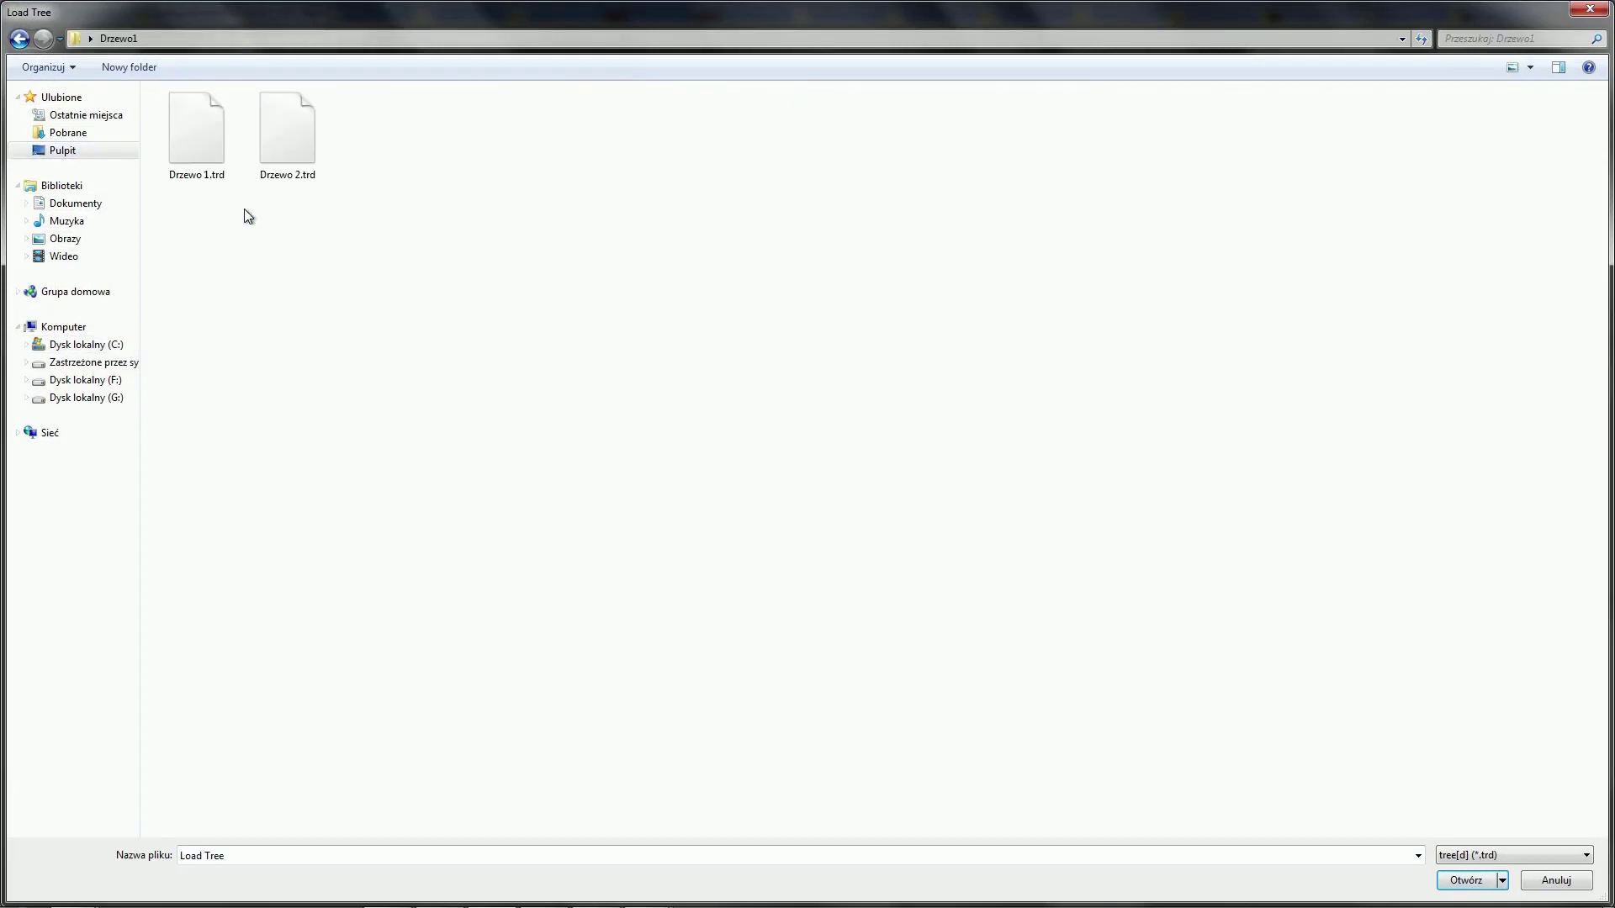
double_click(204, 136)
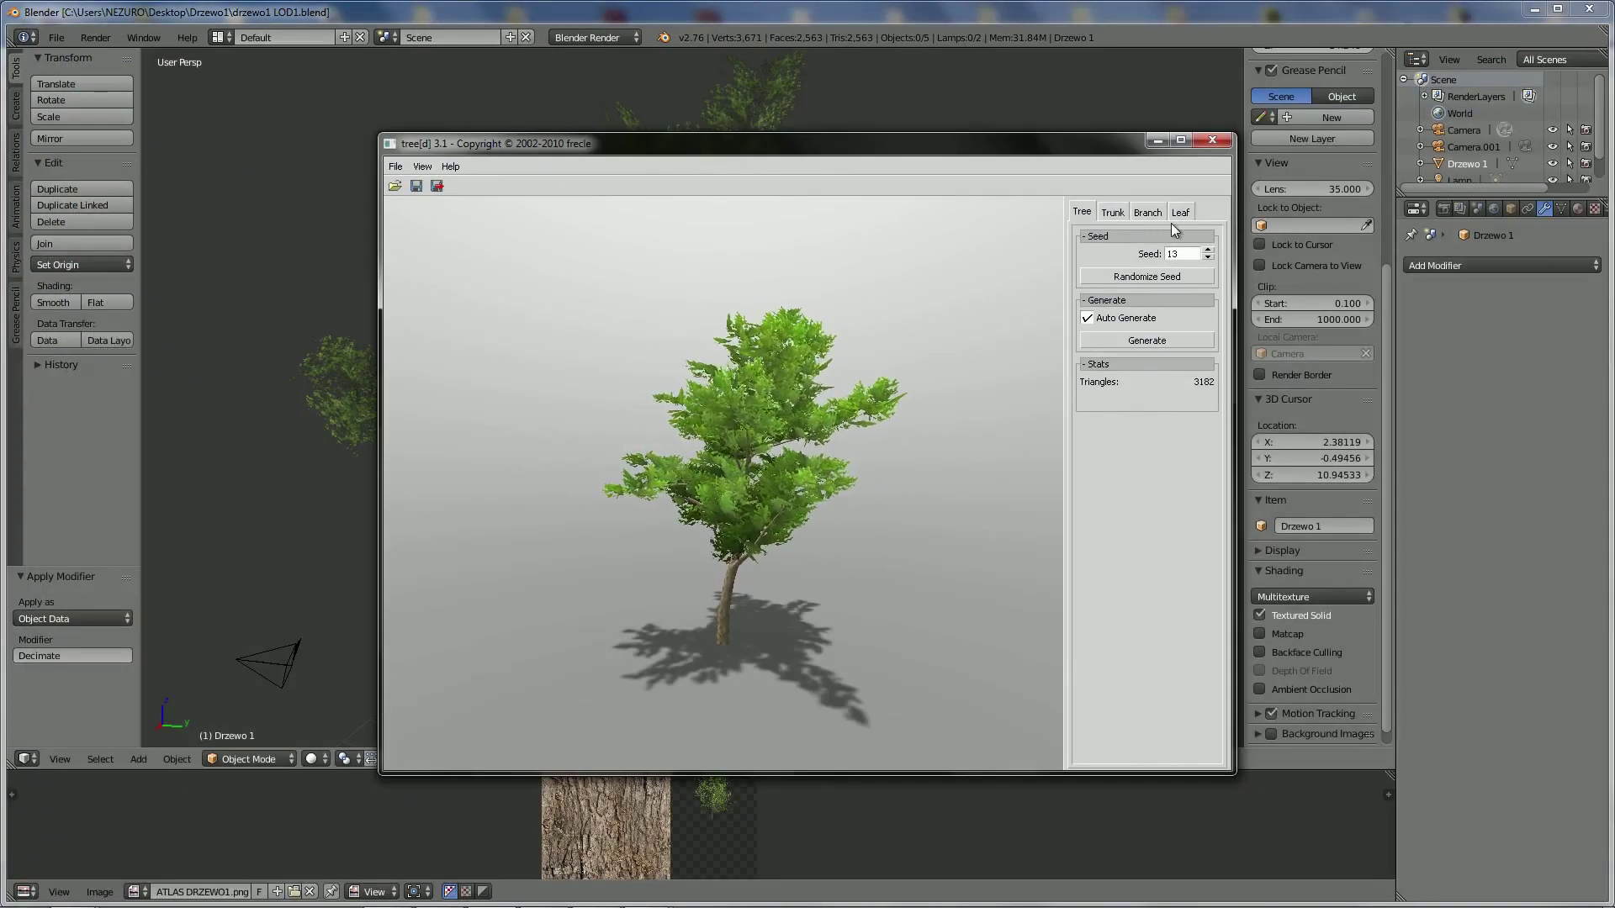
Untick Branch Geometry so the tree drops from 3182 to 1,707 triangles
left_click(1149, 212)
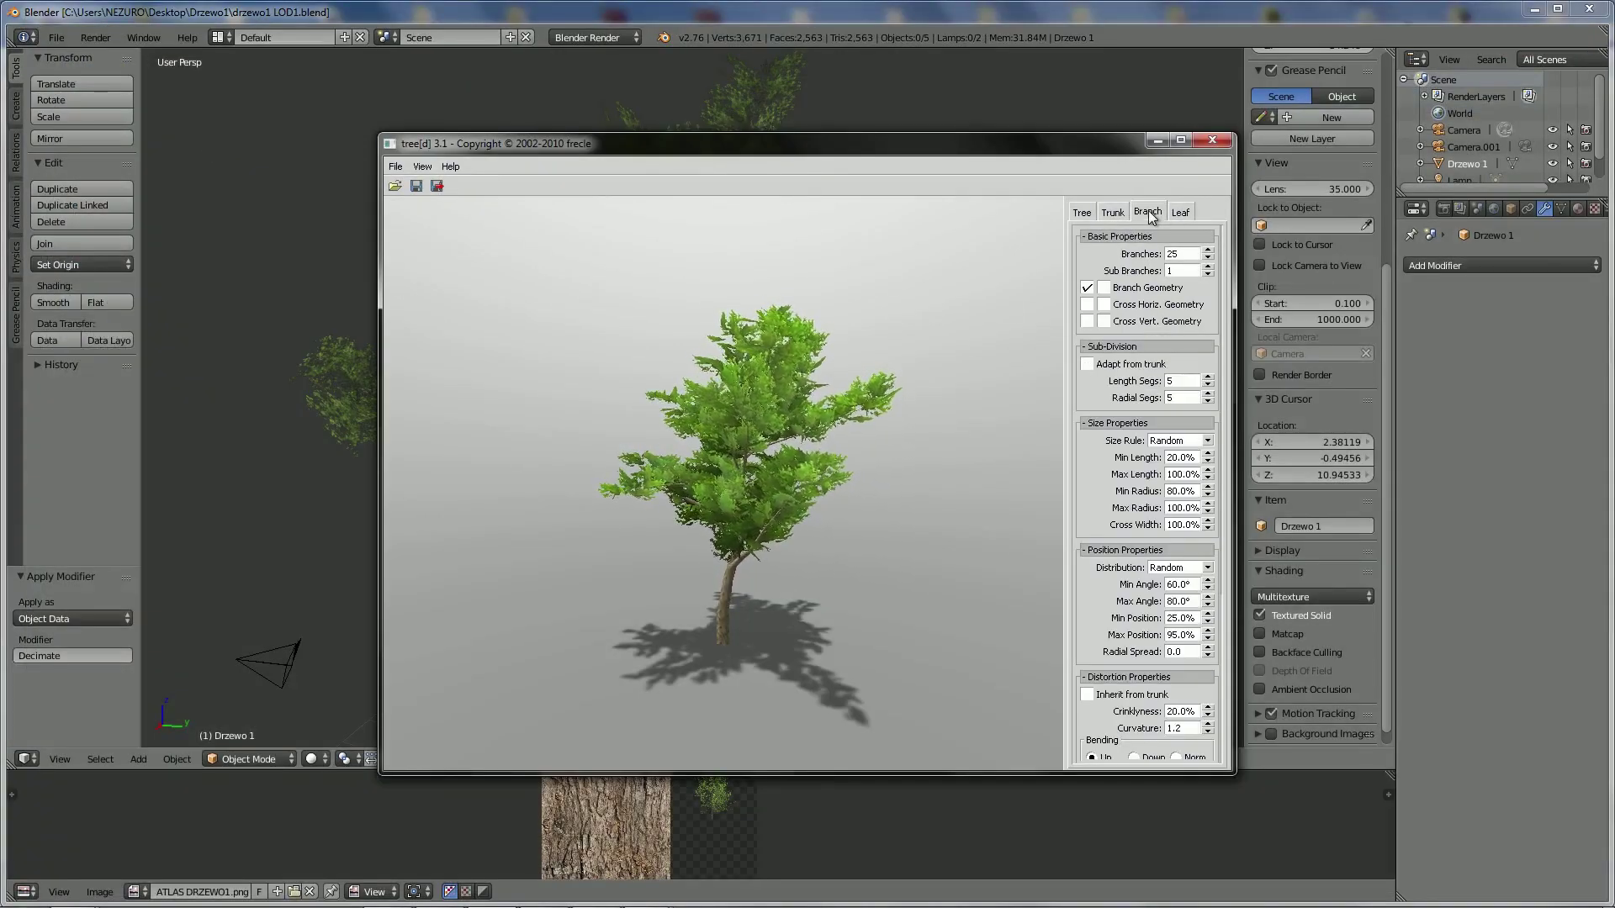
left_click(1087, 287)
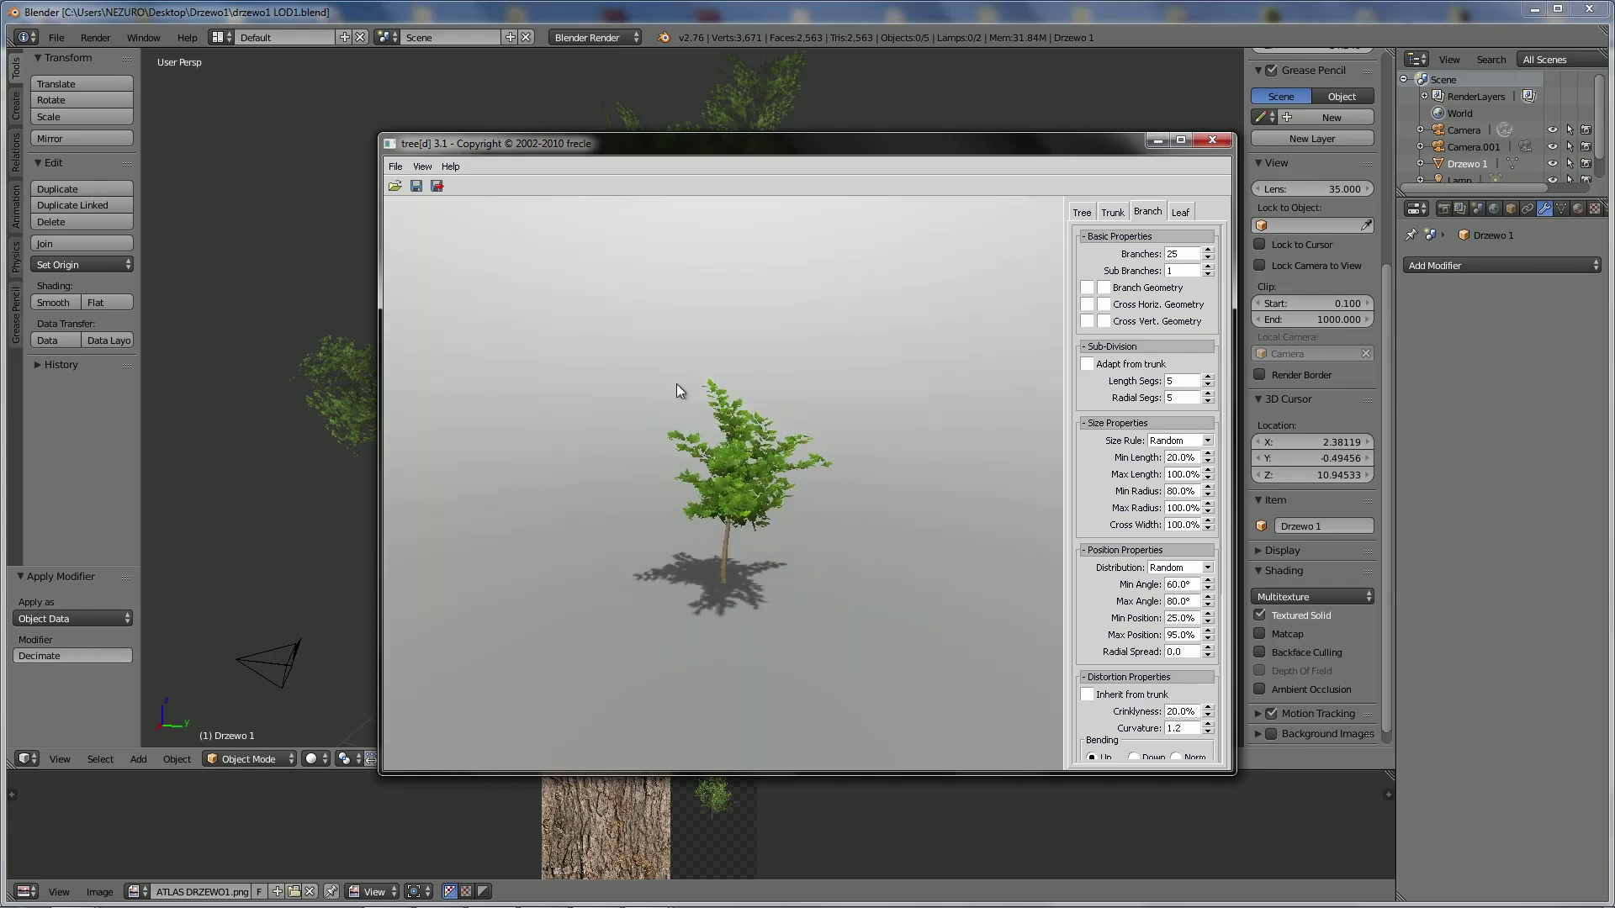
left_click(1089, 290)
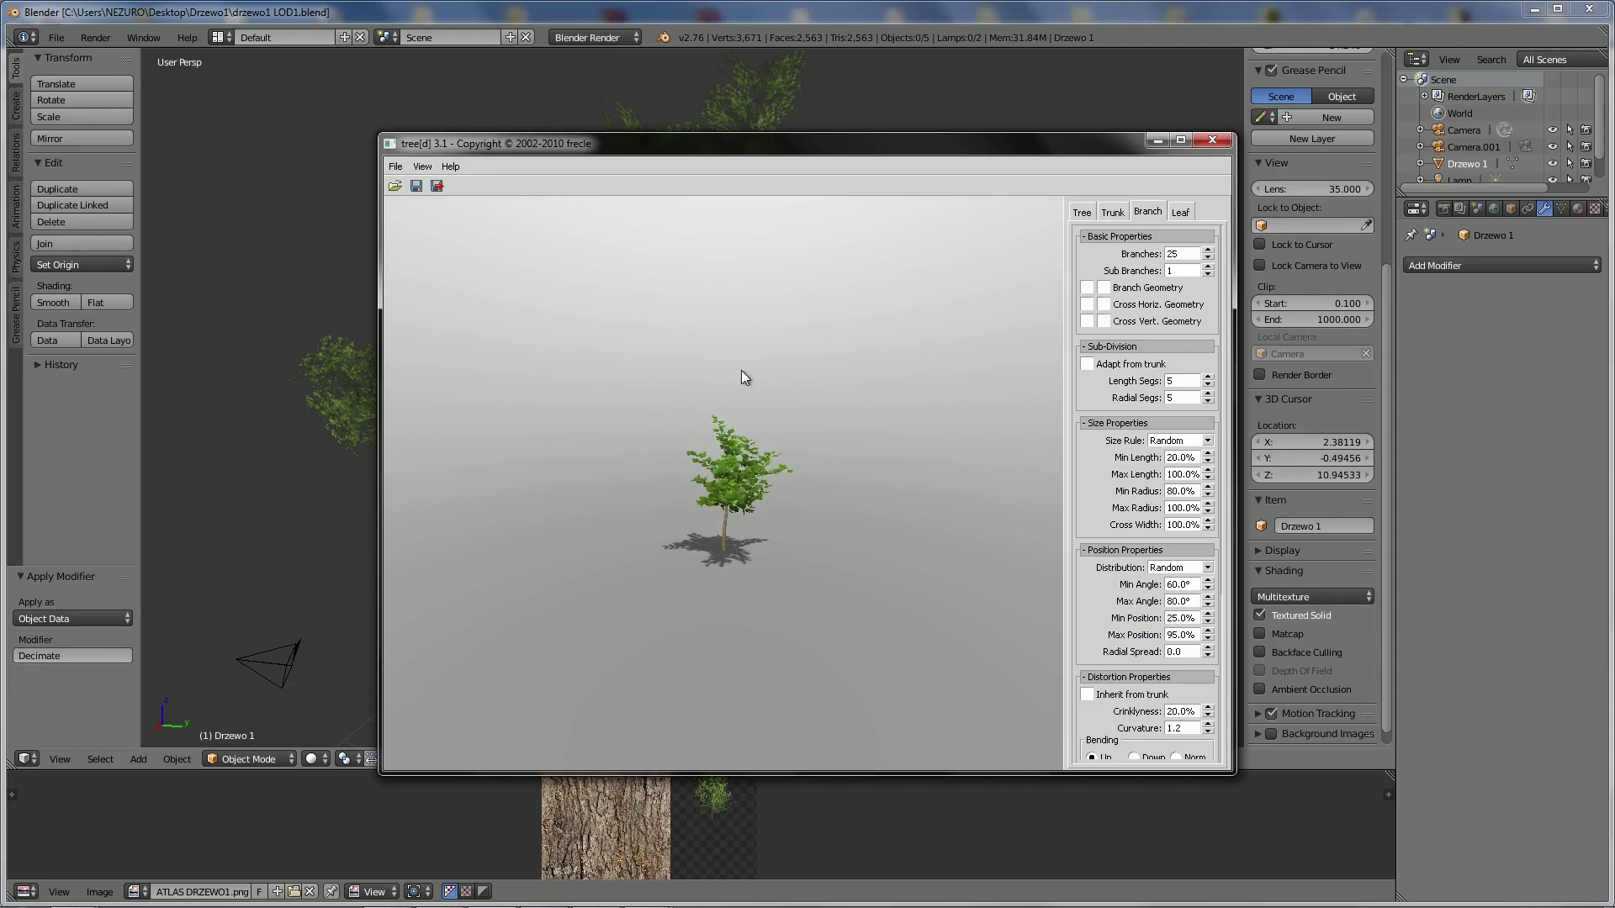
left_click(1081, 212)
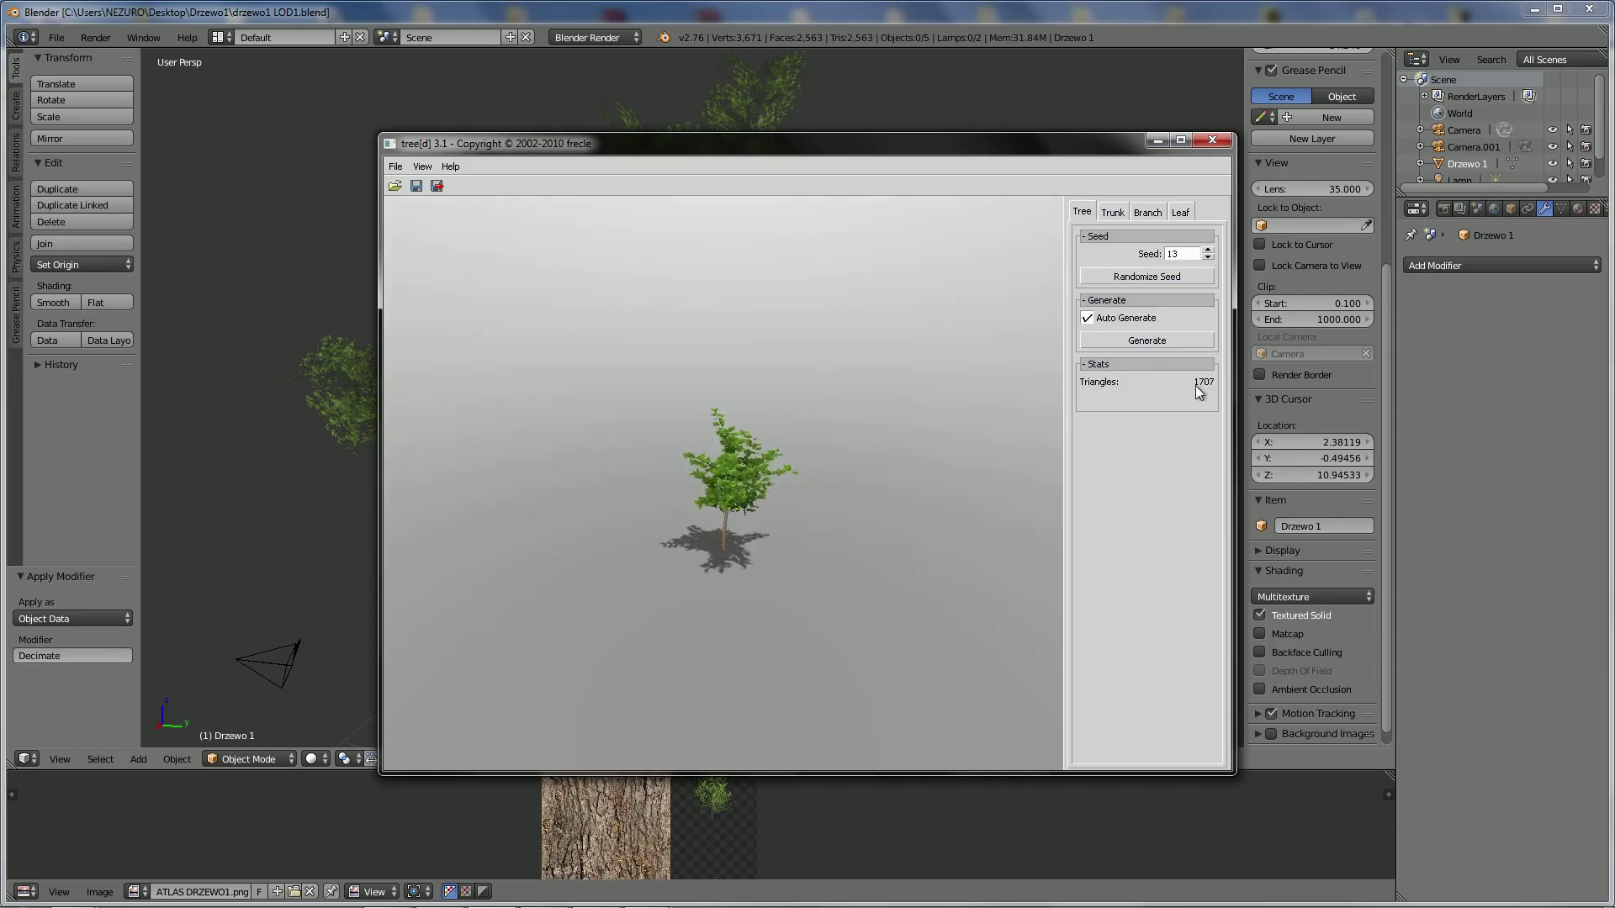
left_click(1144, 211)
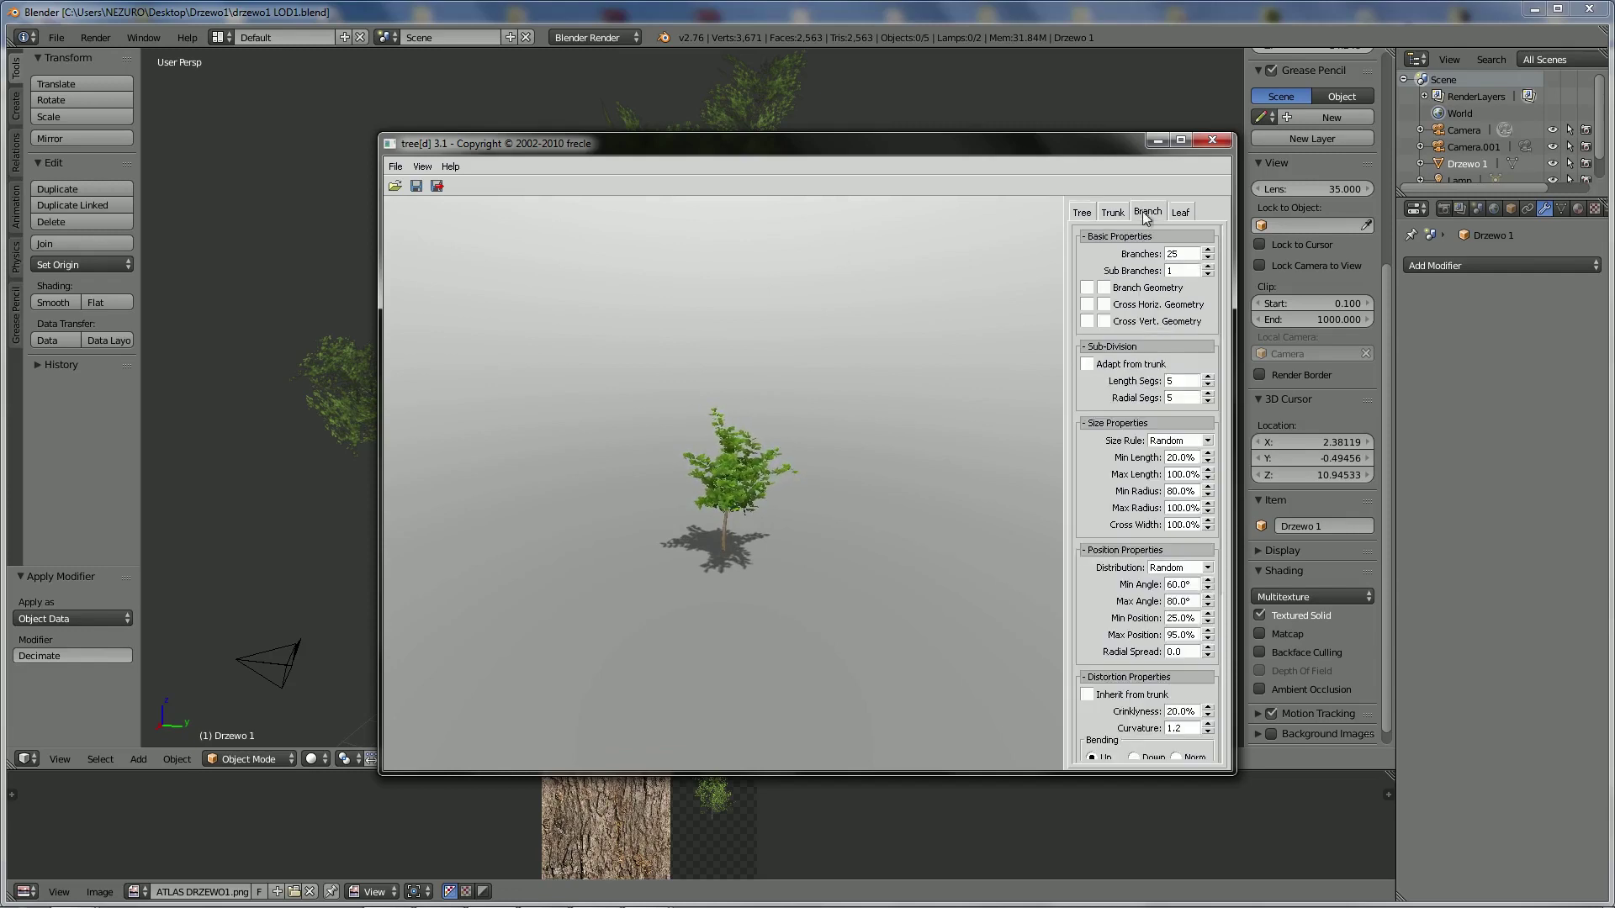
left_click(1186, 210)
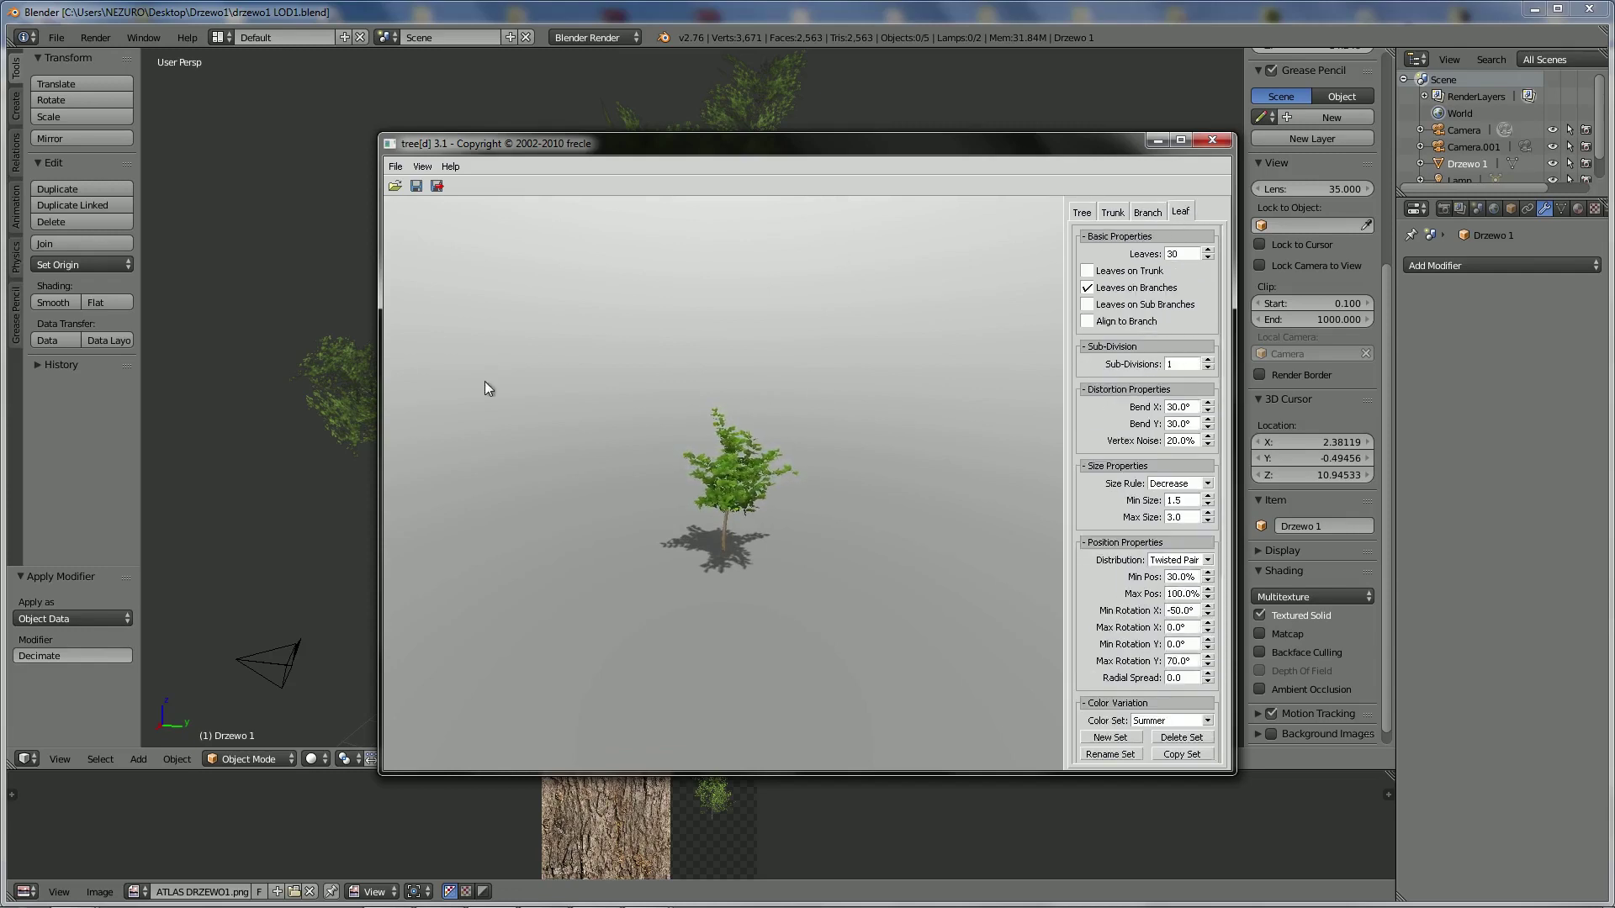
Set the Leaves count per branch to 22 instead of 30, checking the preview
left_click_drag(626, 148, 585, 598)
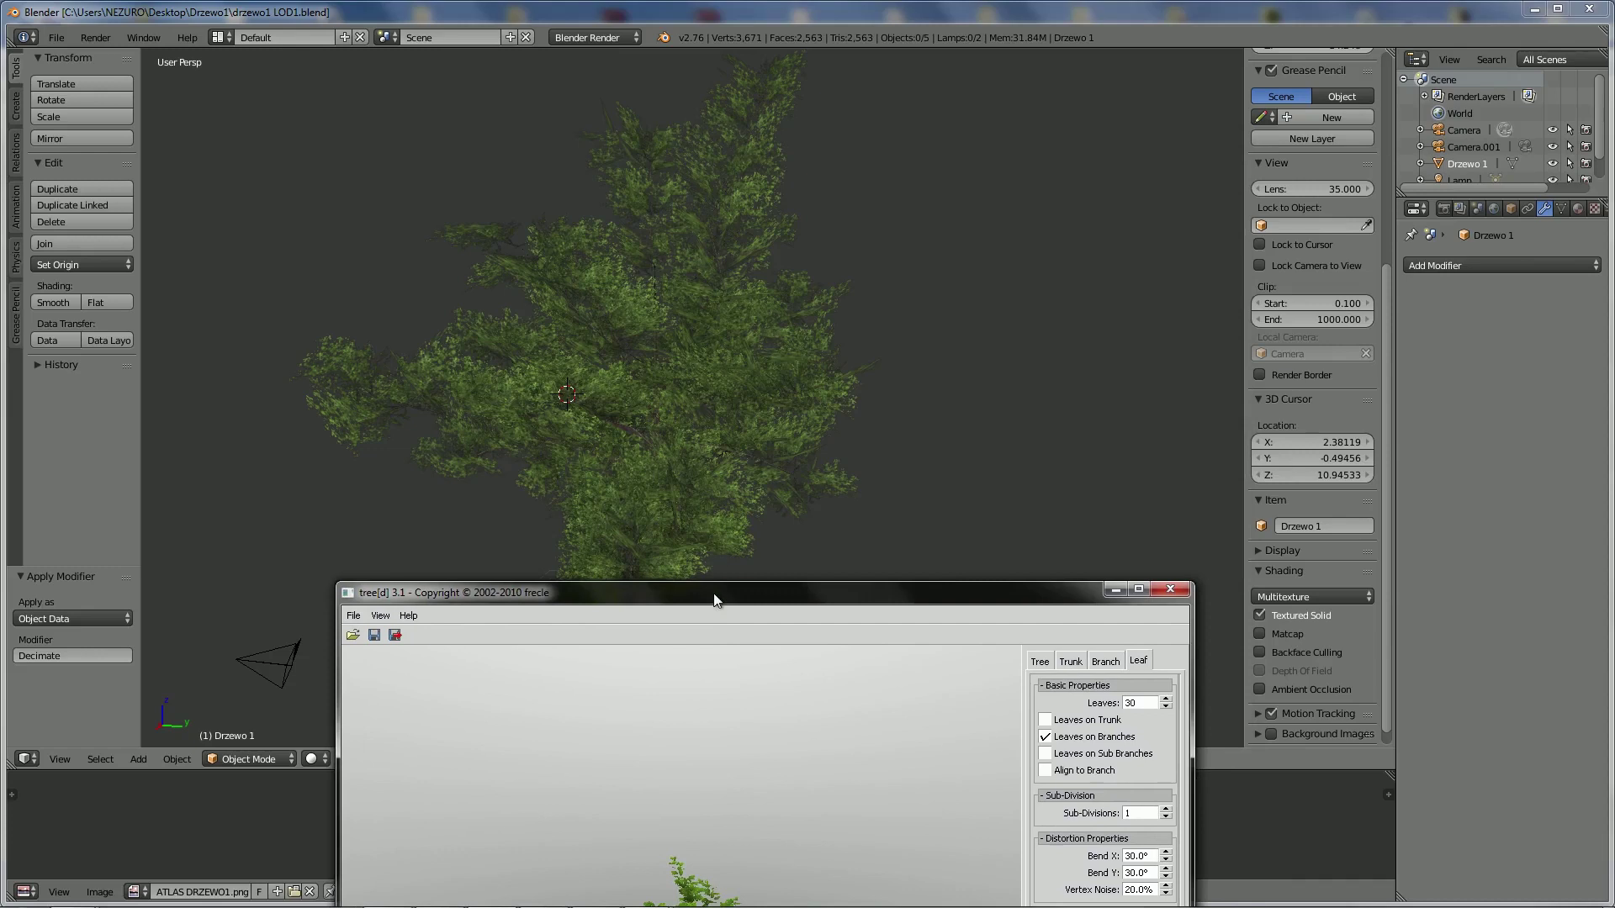
left_click_drag(714, 599, 752, 144)
left_click_drag(844, 398, 789, 604)
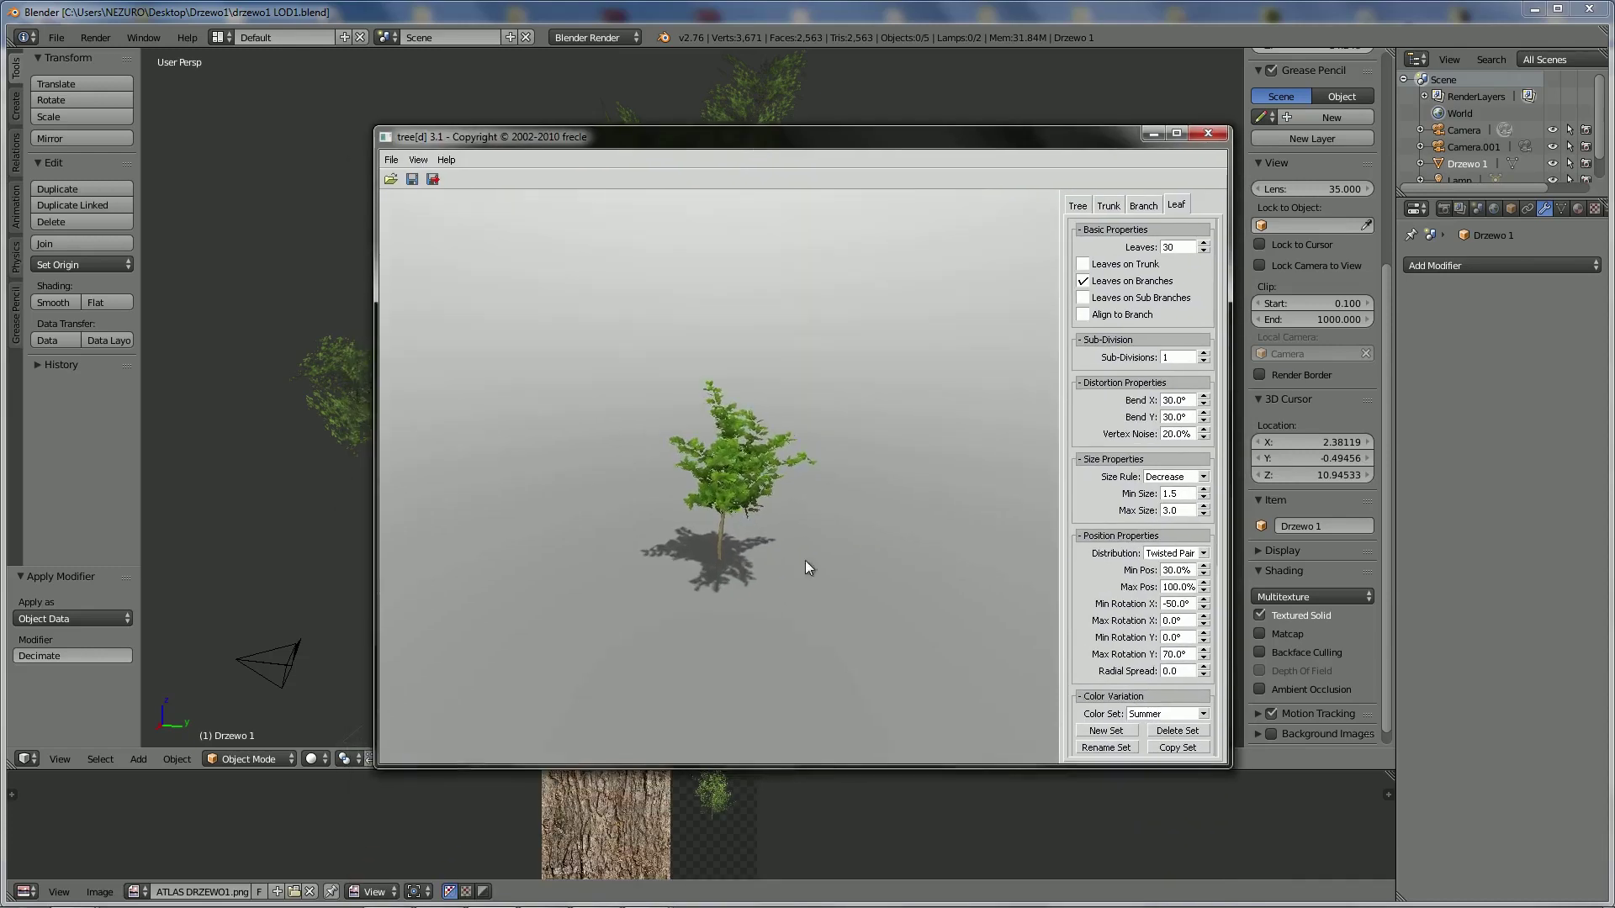
left_click(1203, 250)
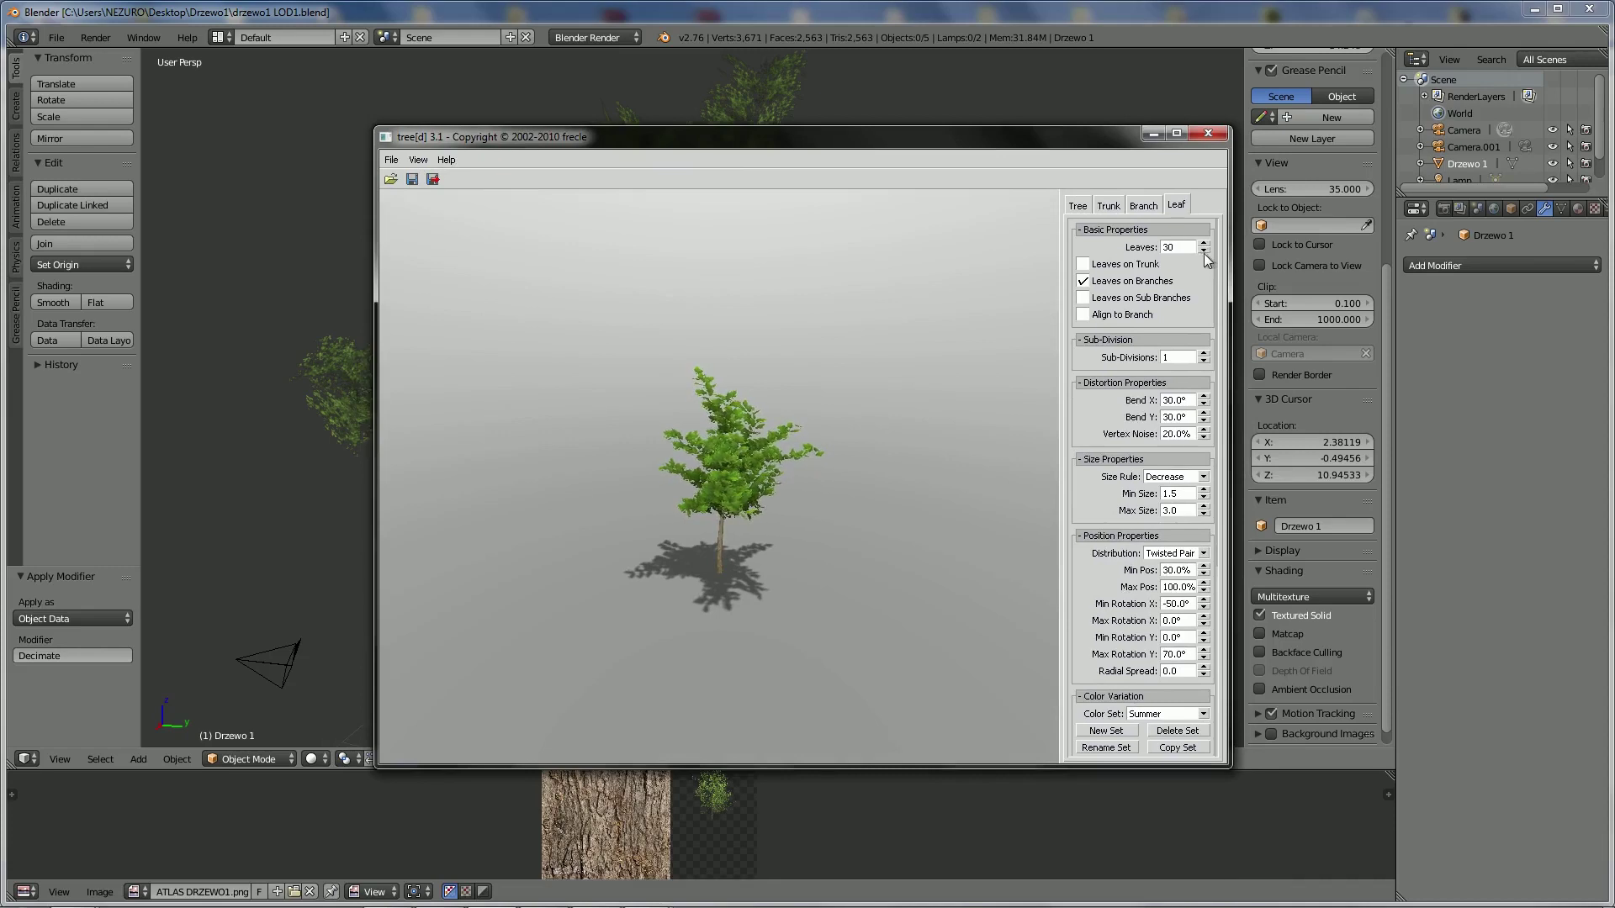
left_click(1204, 251)
left_click(1204, 250)
left_click(1204, 250)
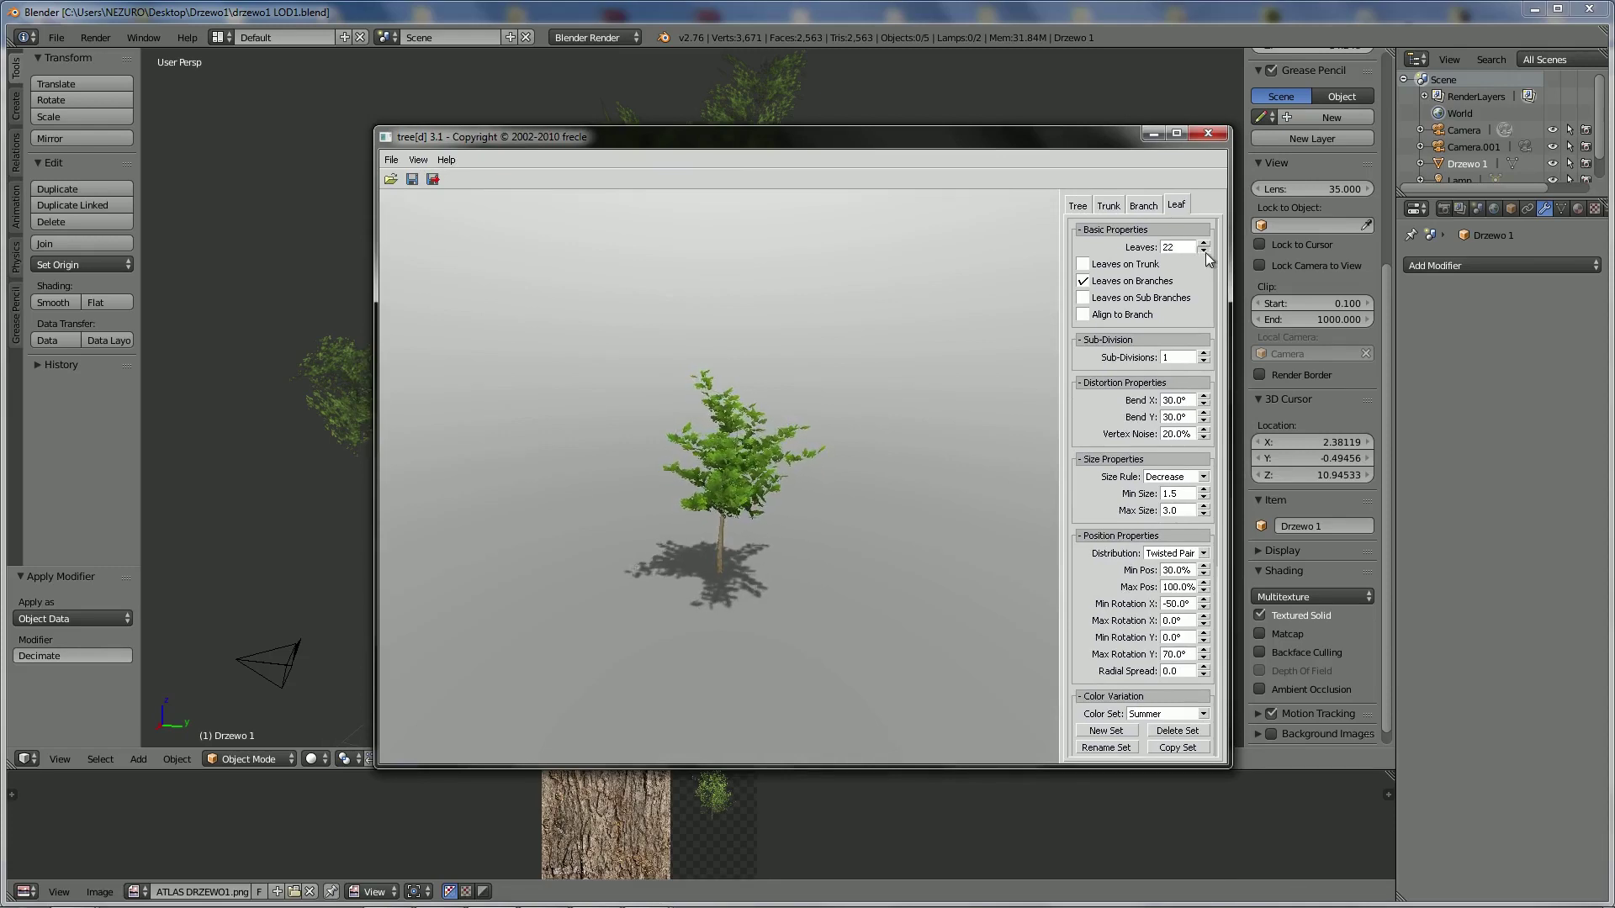
left_click(1204, 251)
left_click(1204, 250)
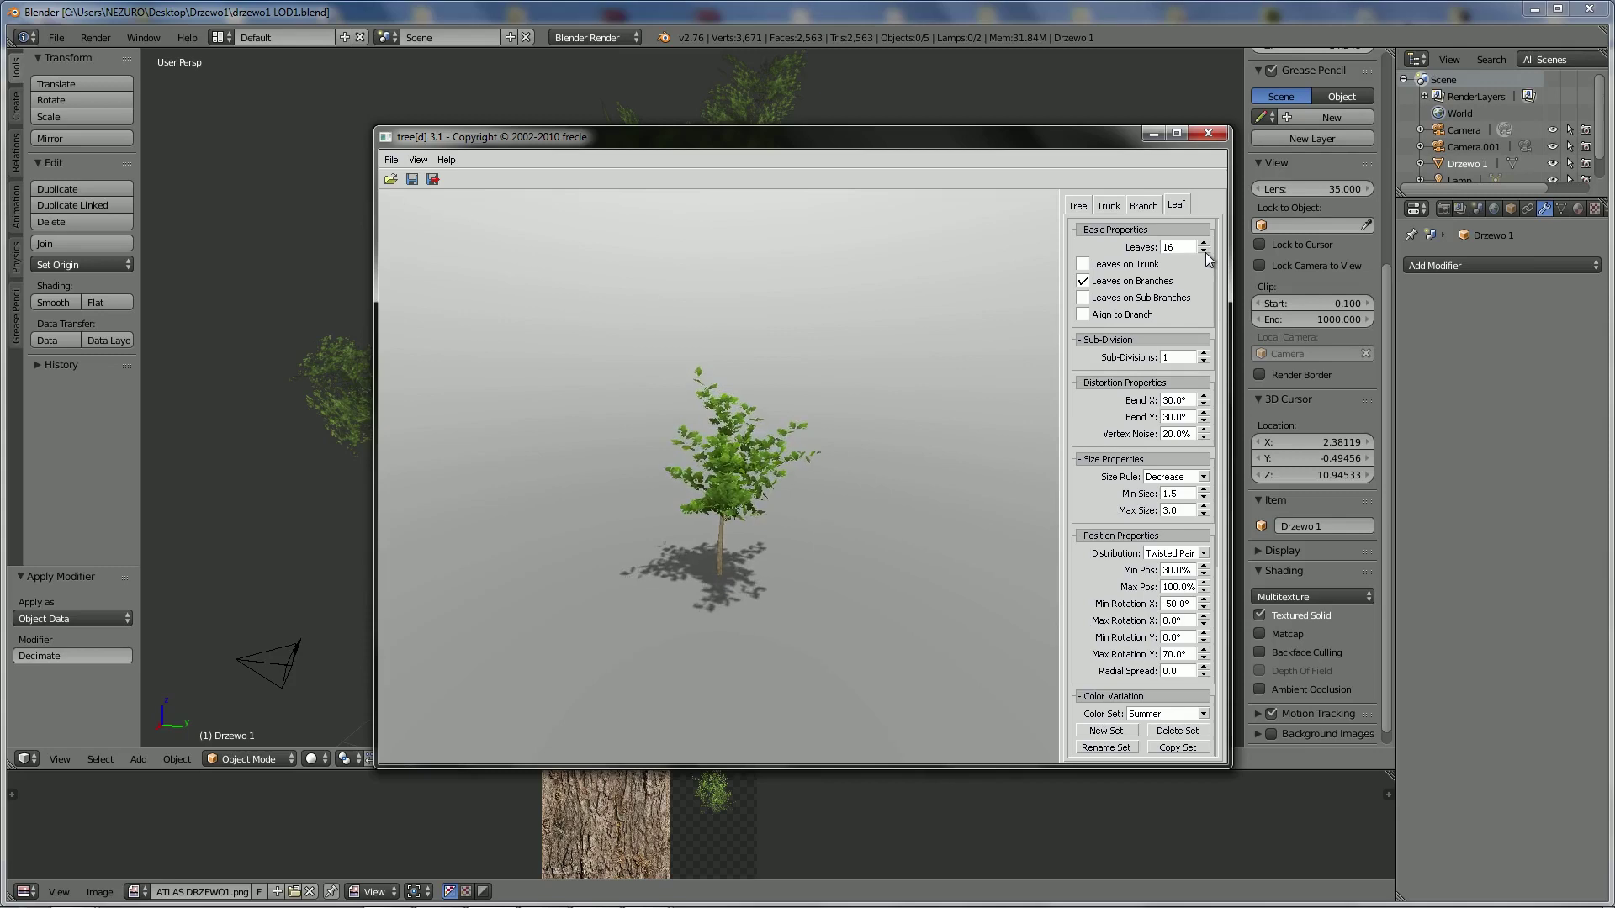
left_click(1204, 250)
left_click(1204, 243)
left_click(1204, 243)
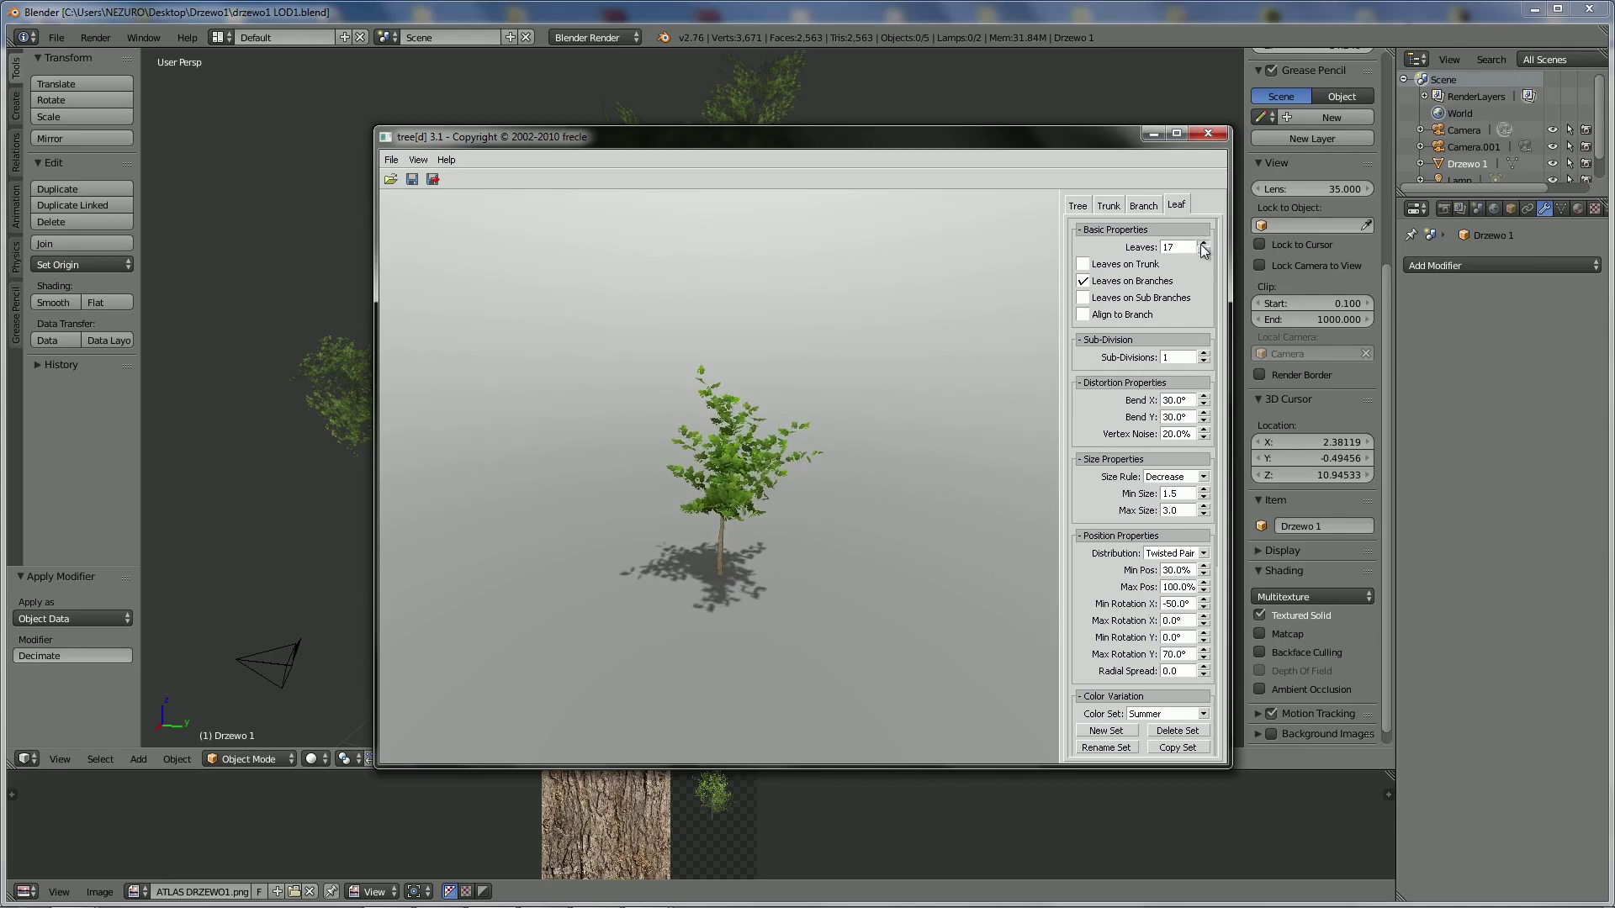
left_click(1204, 243)
mouse_move(823, 424)
left_mouse_down()
mouse_move(754, 344)
mouse_move(749, 405)
mouse_move(718, 403)
left_mouse_up()
left_click(1204, 243)
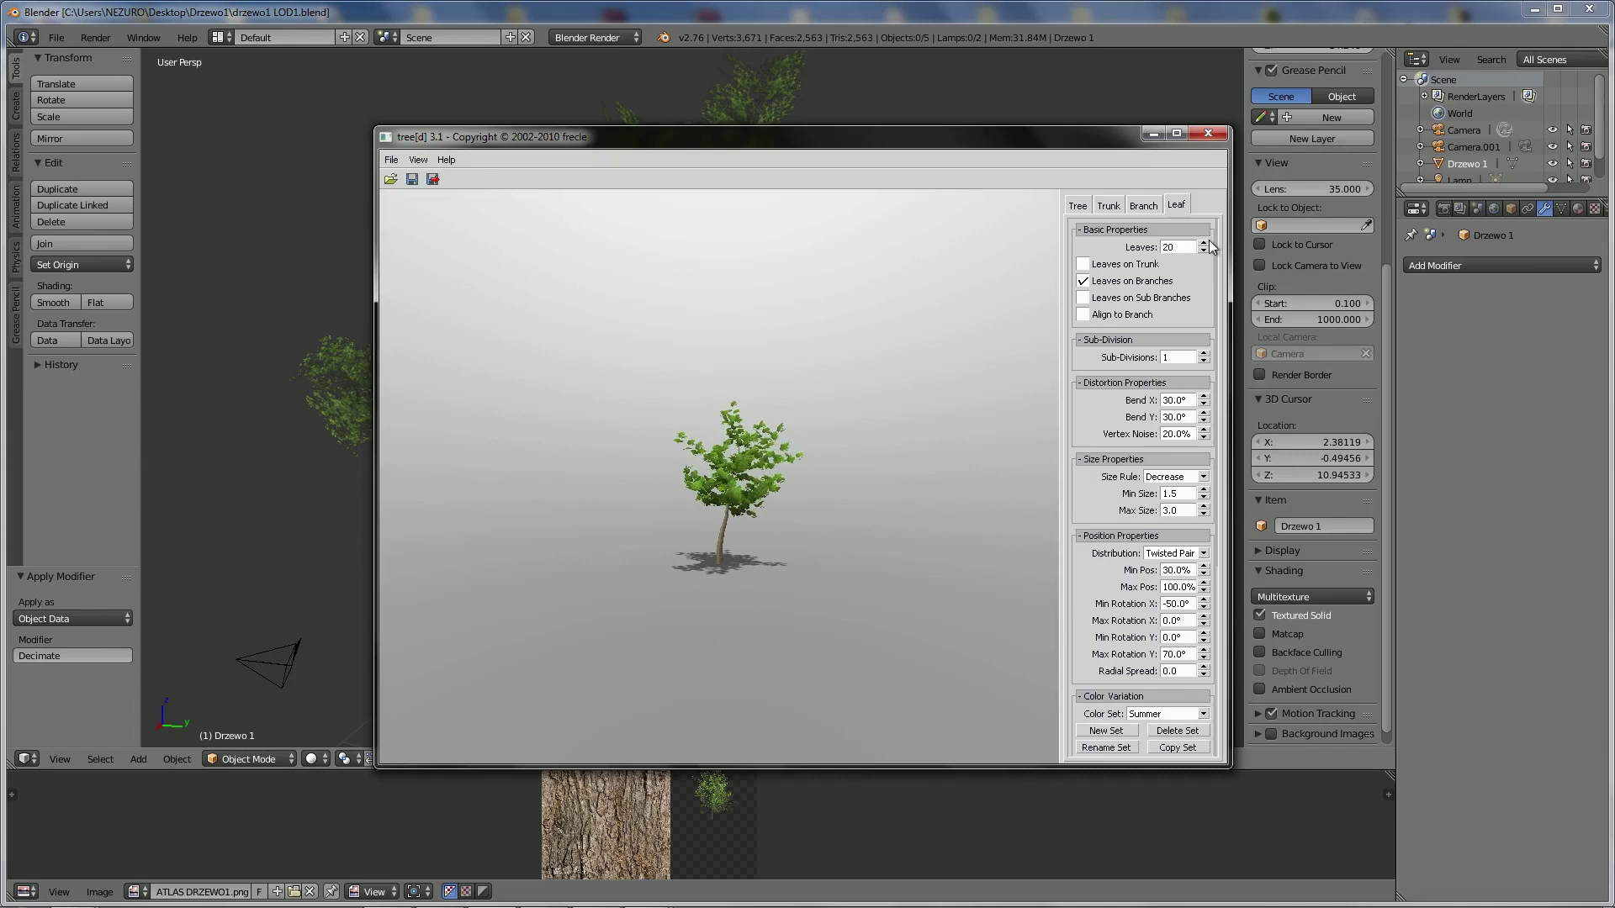
left_click(1077, 205)
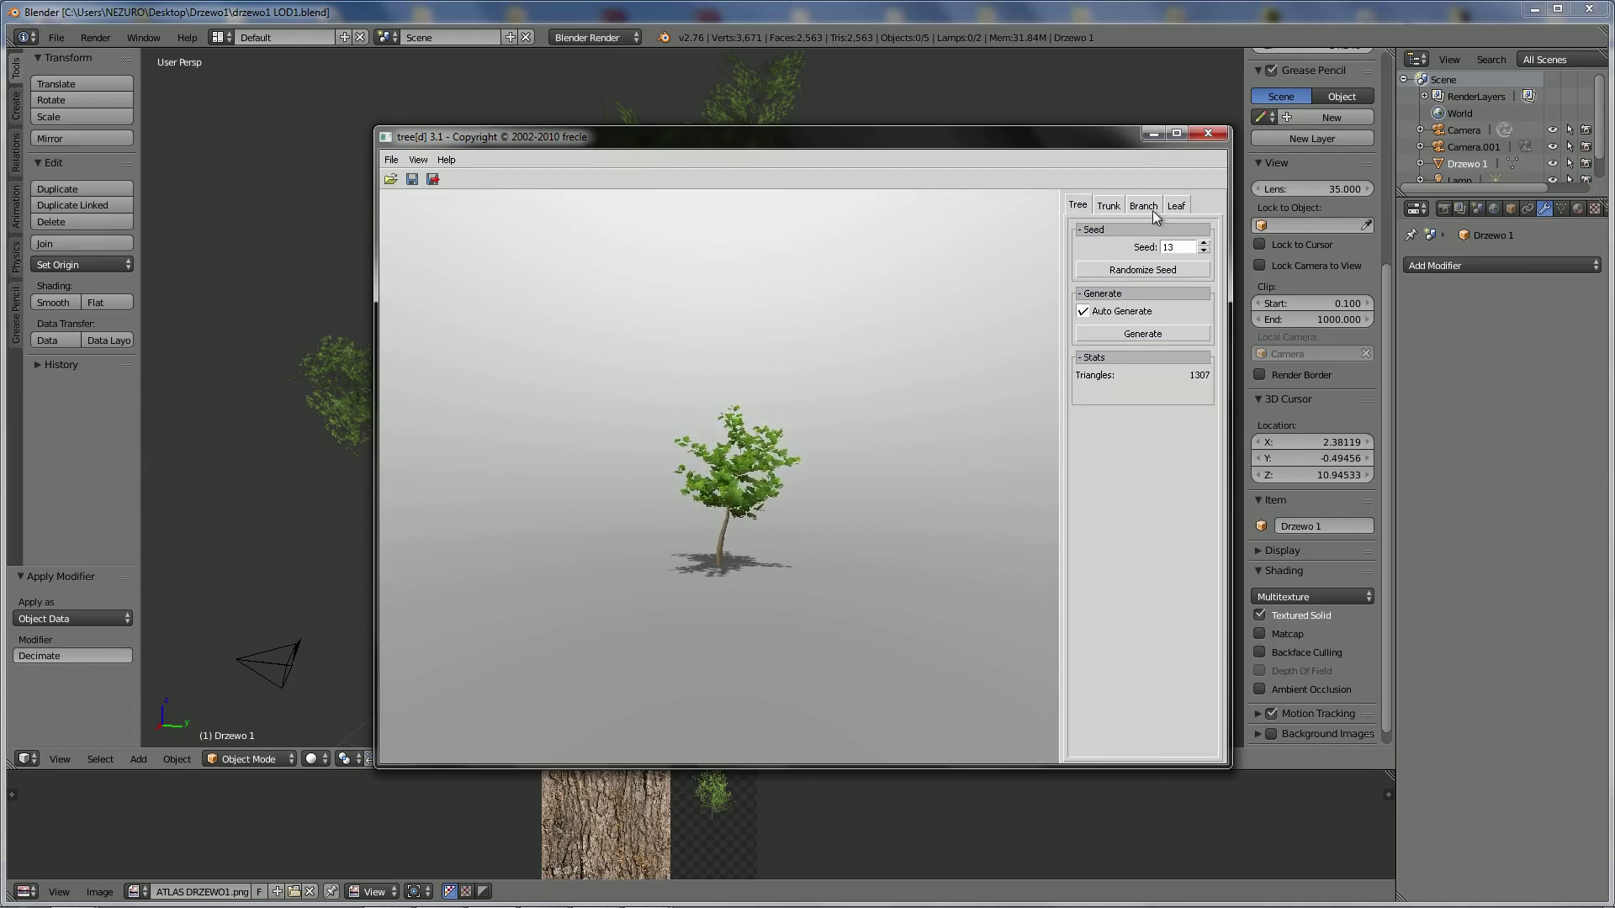
Export the tree as an OBJ file named 'Drzewo 1 LOD1' in the Drzewo1 folder
left_click(391, 159)
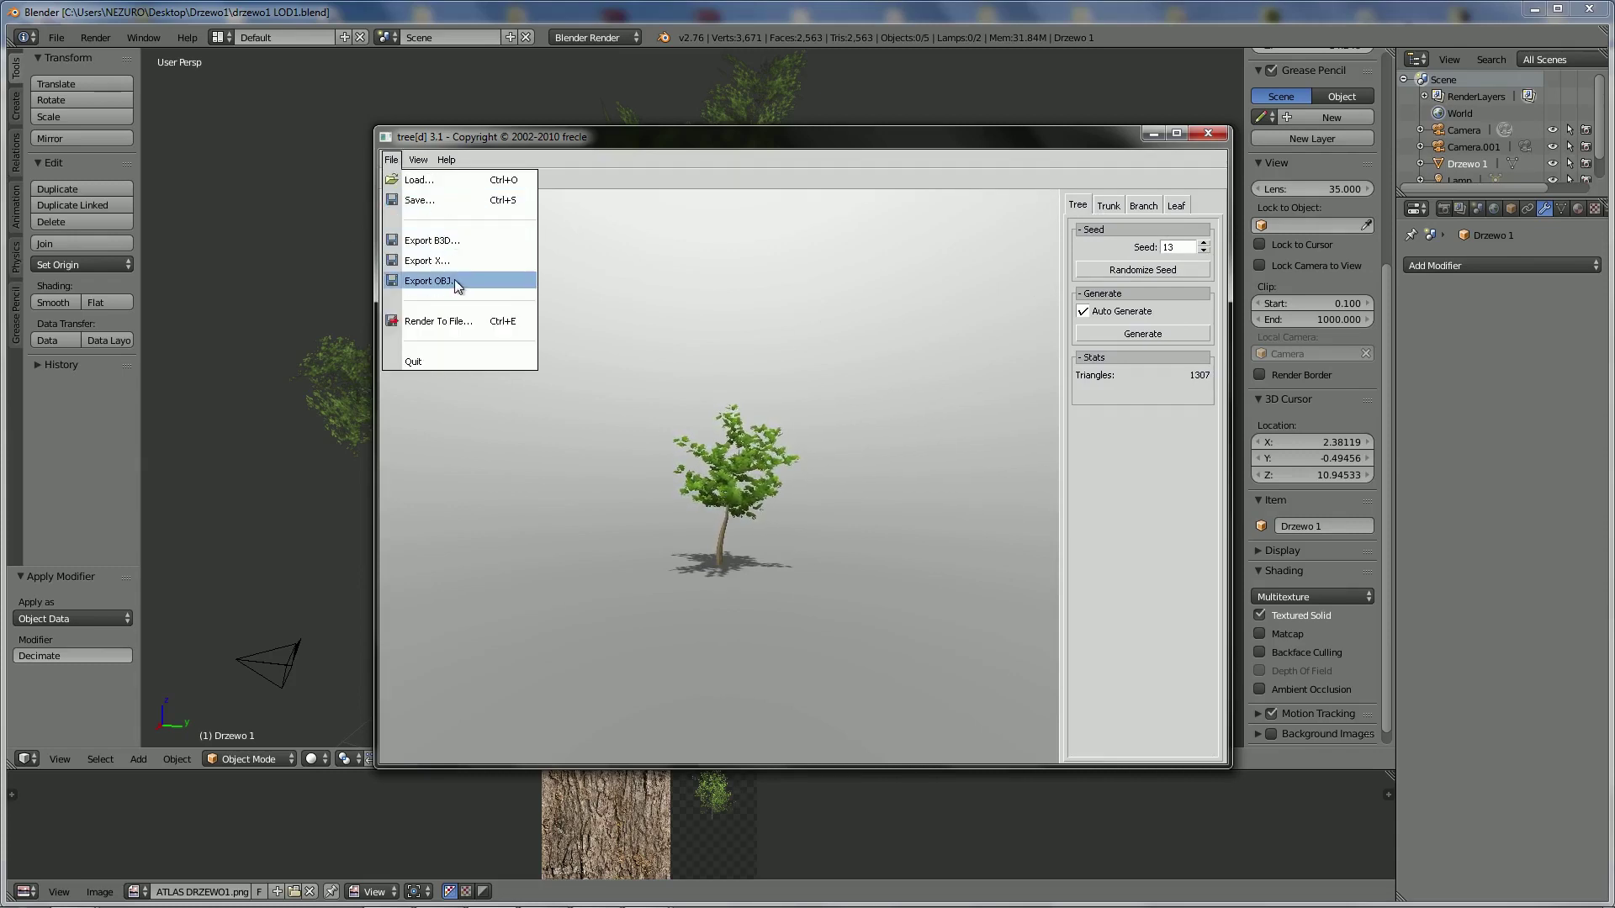
left_click(456, 281)
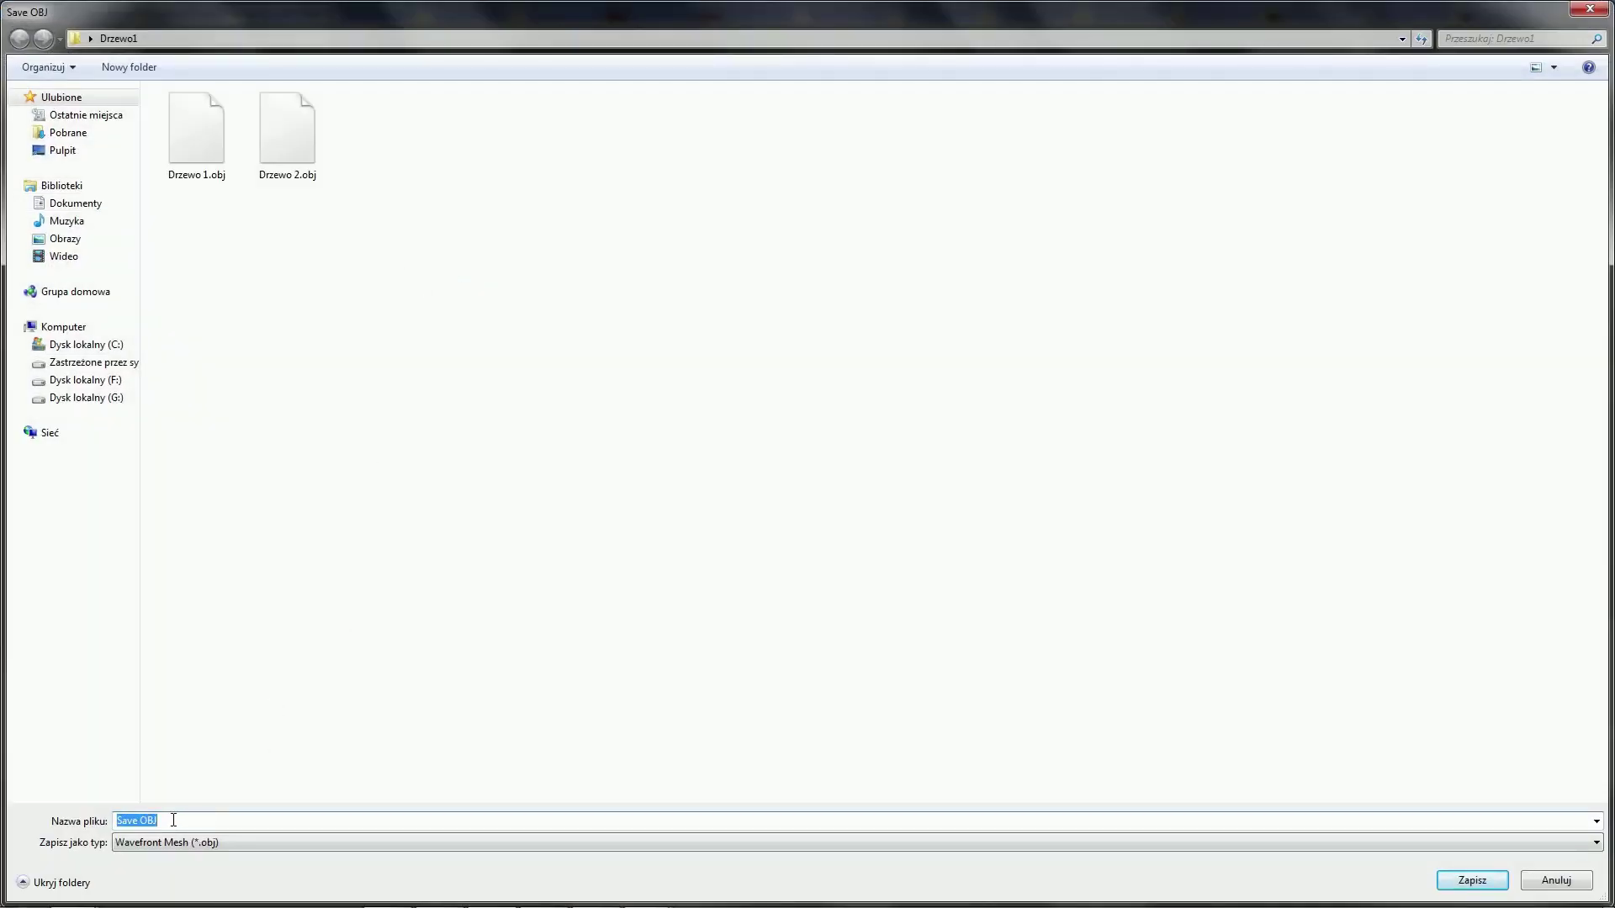
type("Drzewo")
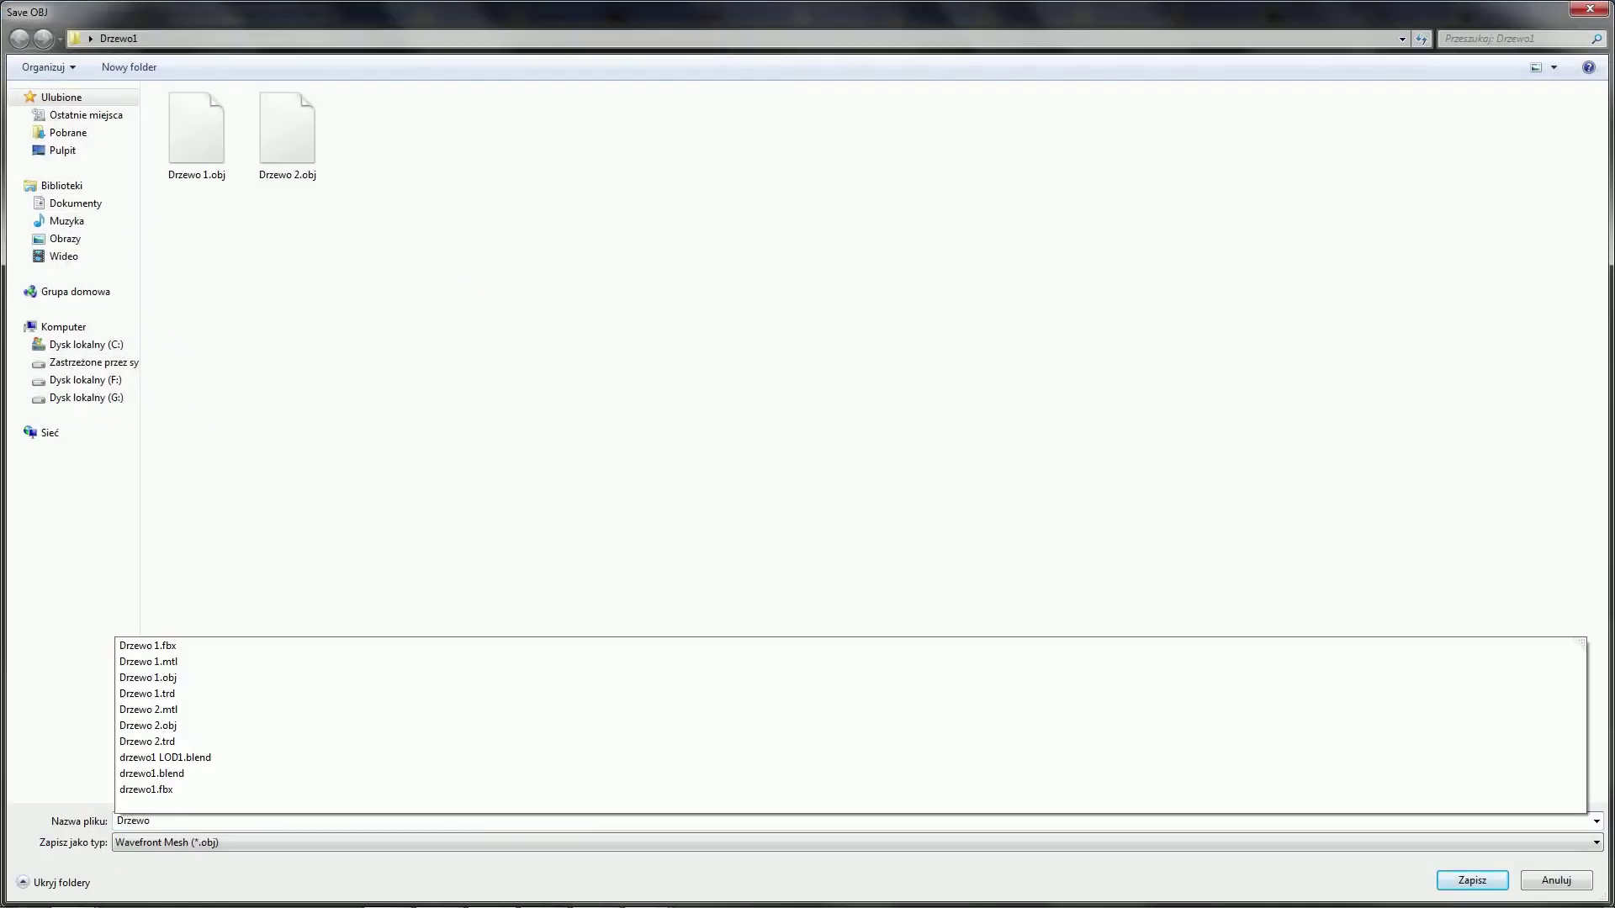
type(" 1 LOD1")
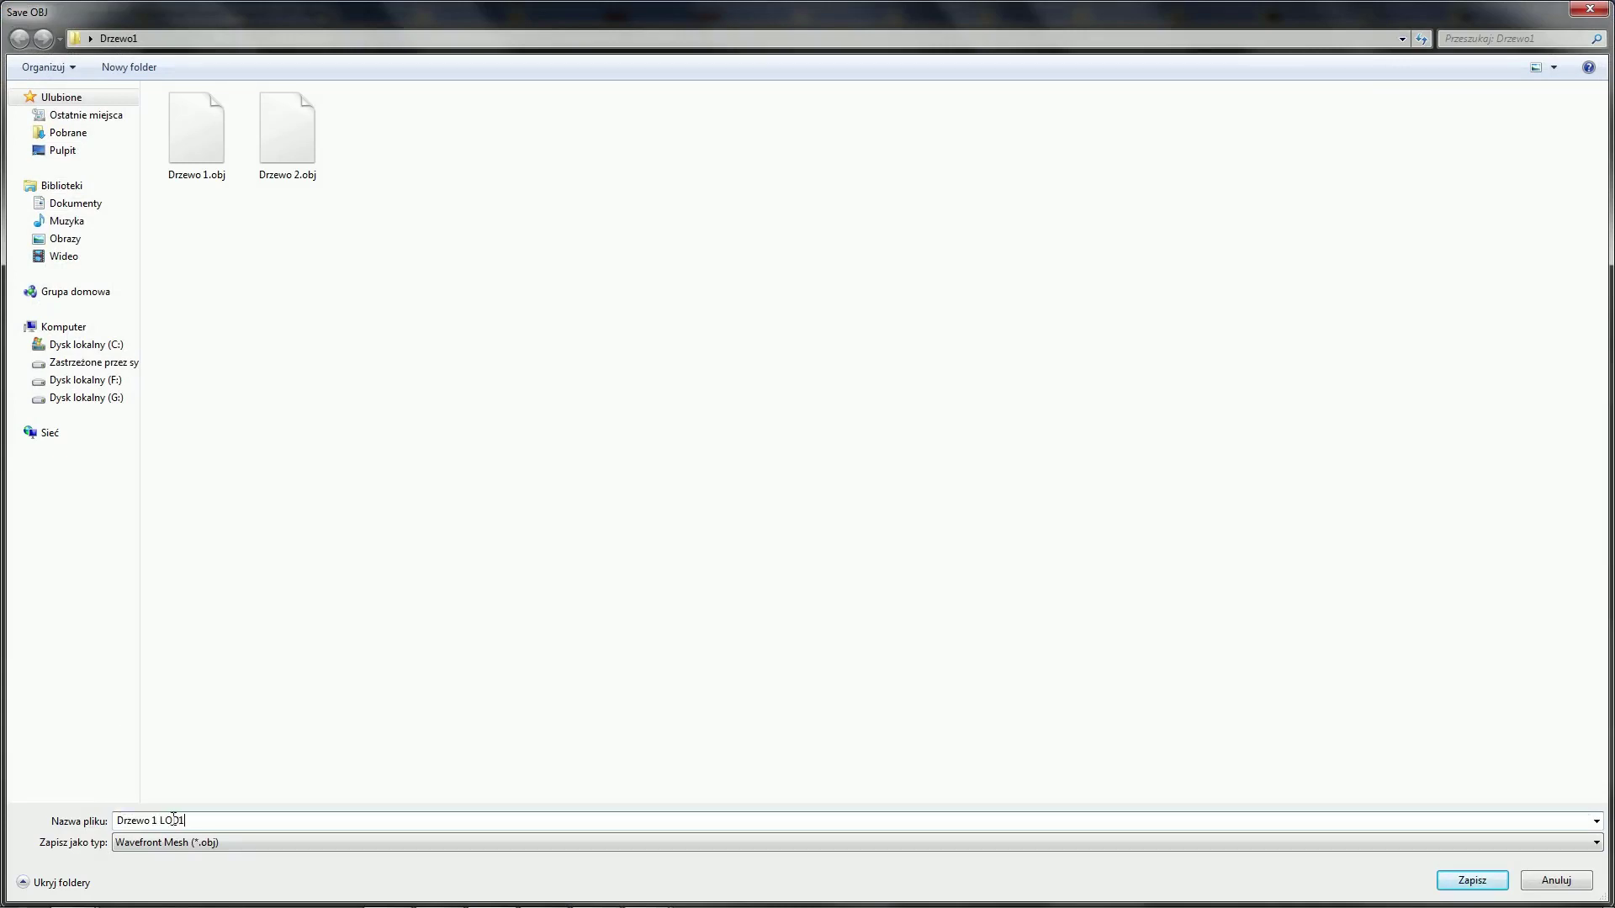
left_click(1487, 883)
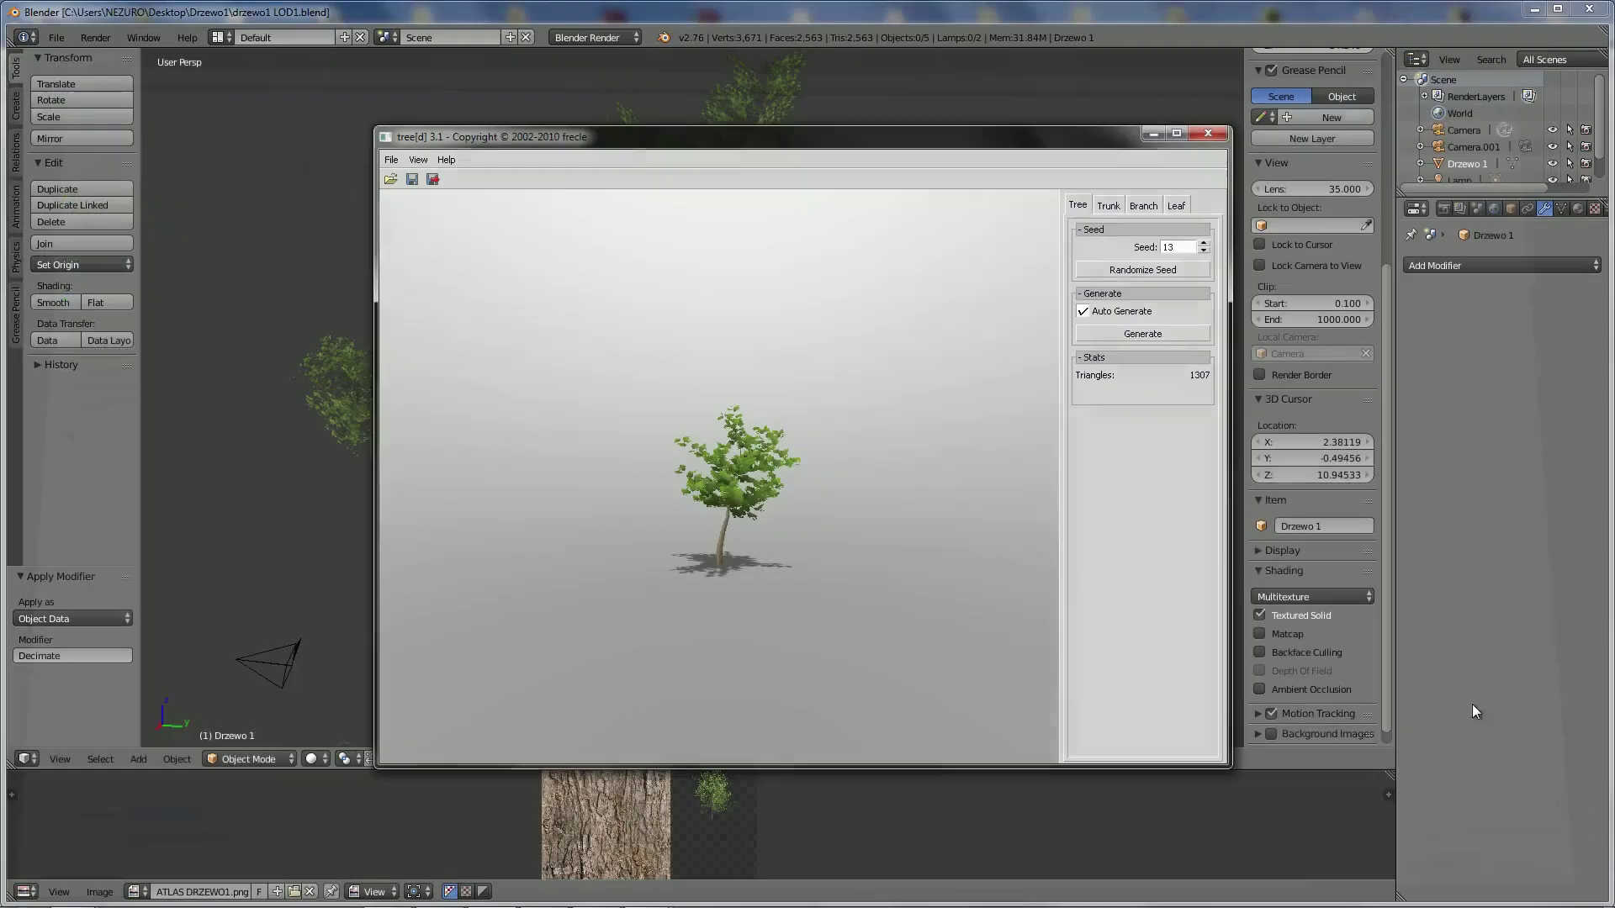
Cancel quitting tree[d] and save the tree as a .trd file named 'Drzewo 1 LOD1'
left_click(1206, 133)
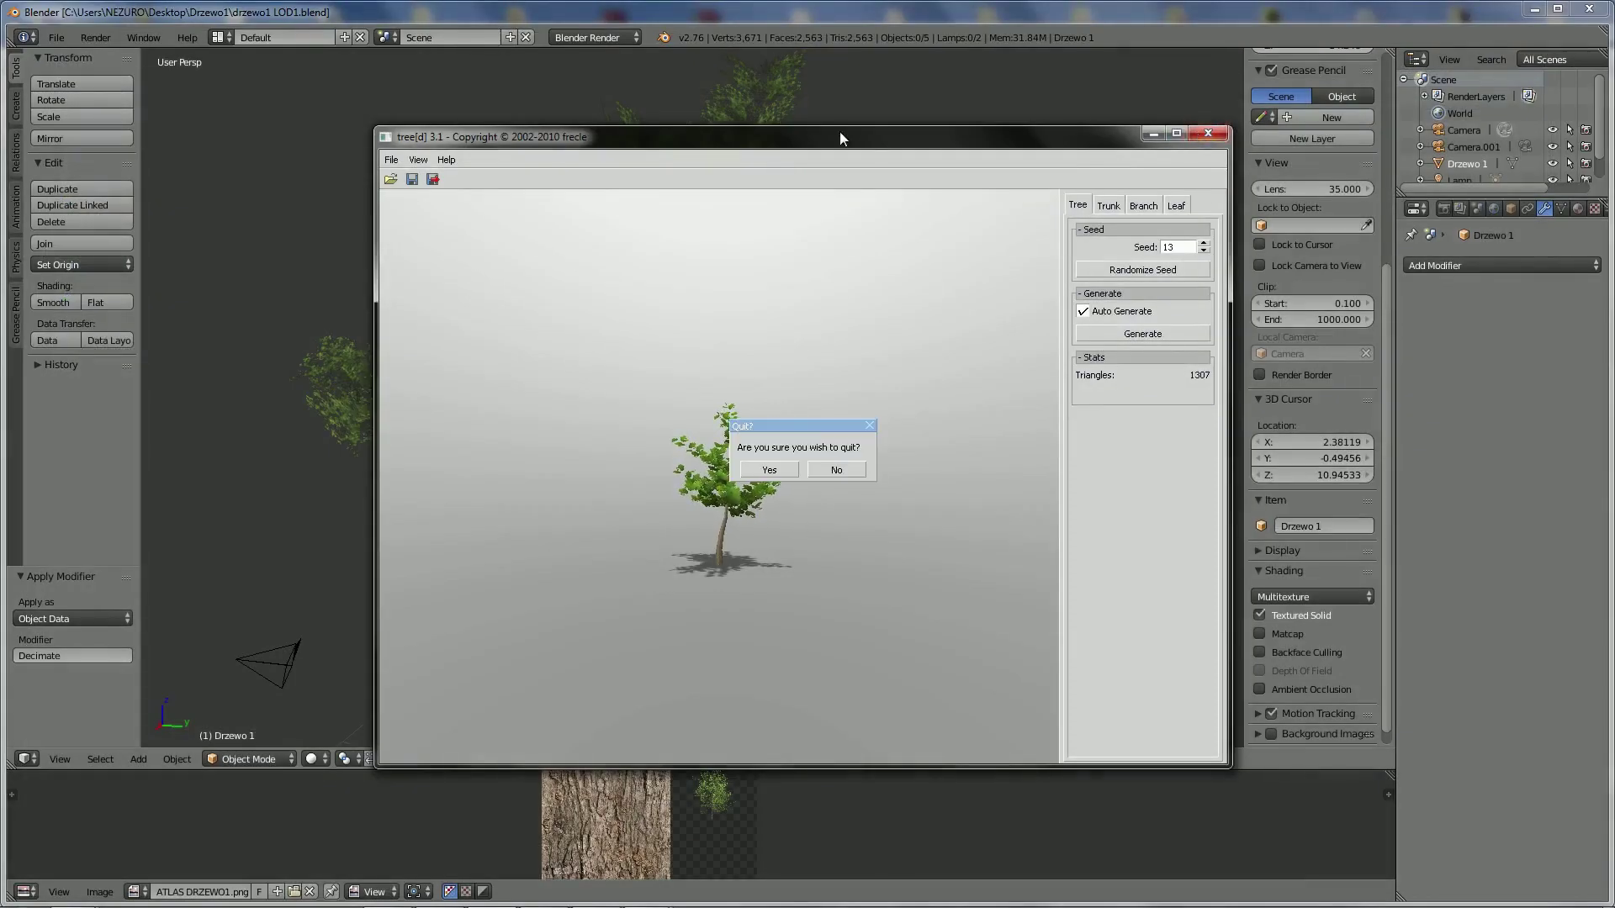
left_click(833, 470)
left_click(391, 159)
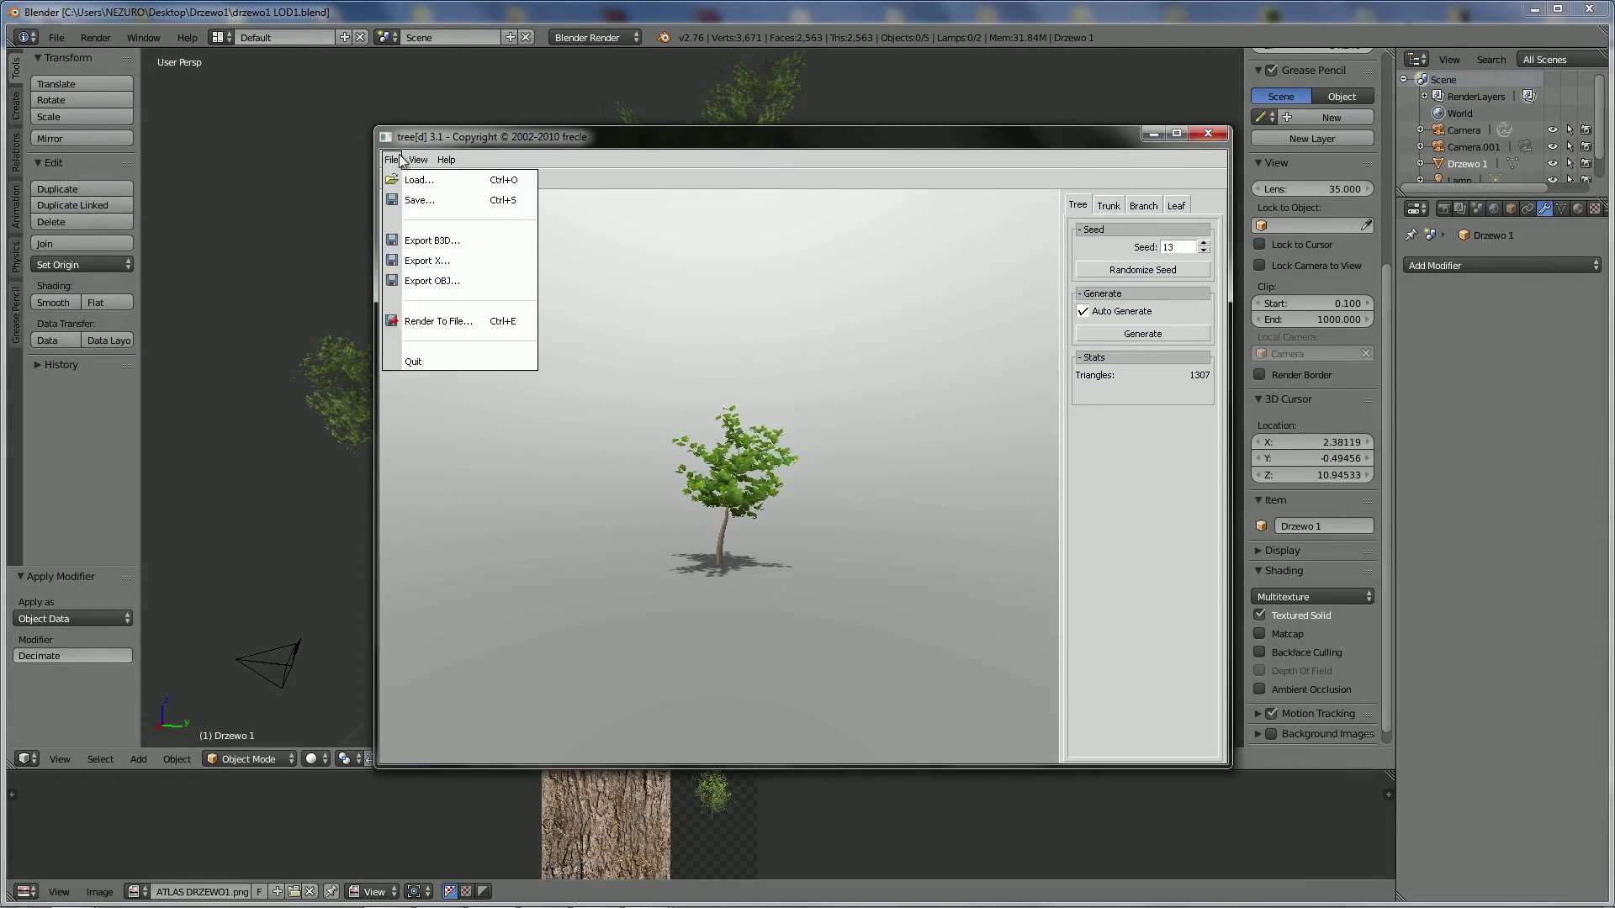
left_click(426, 200)
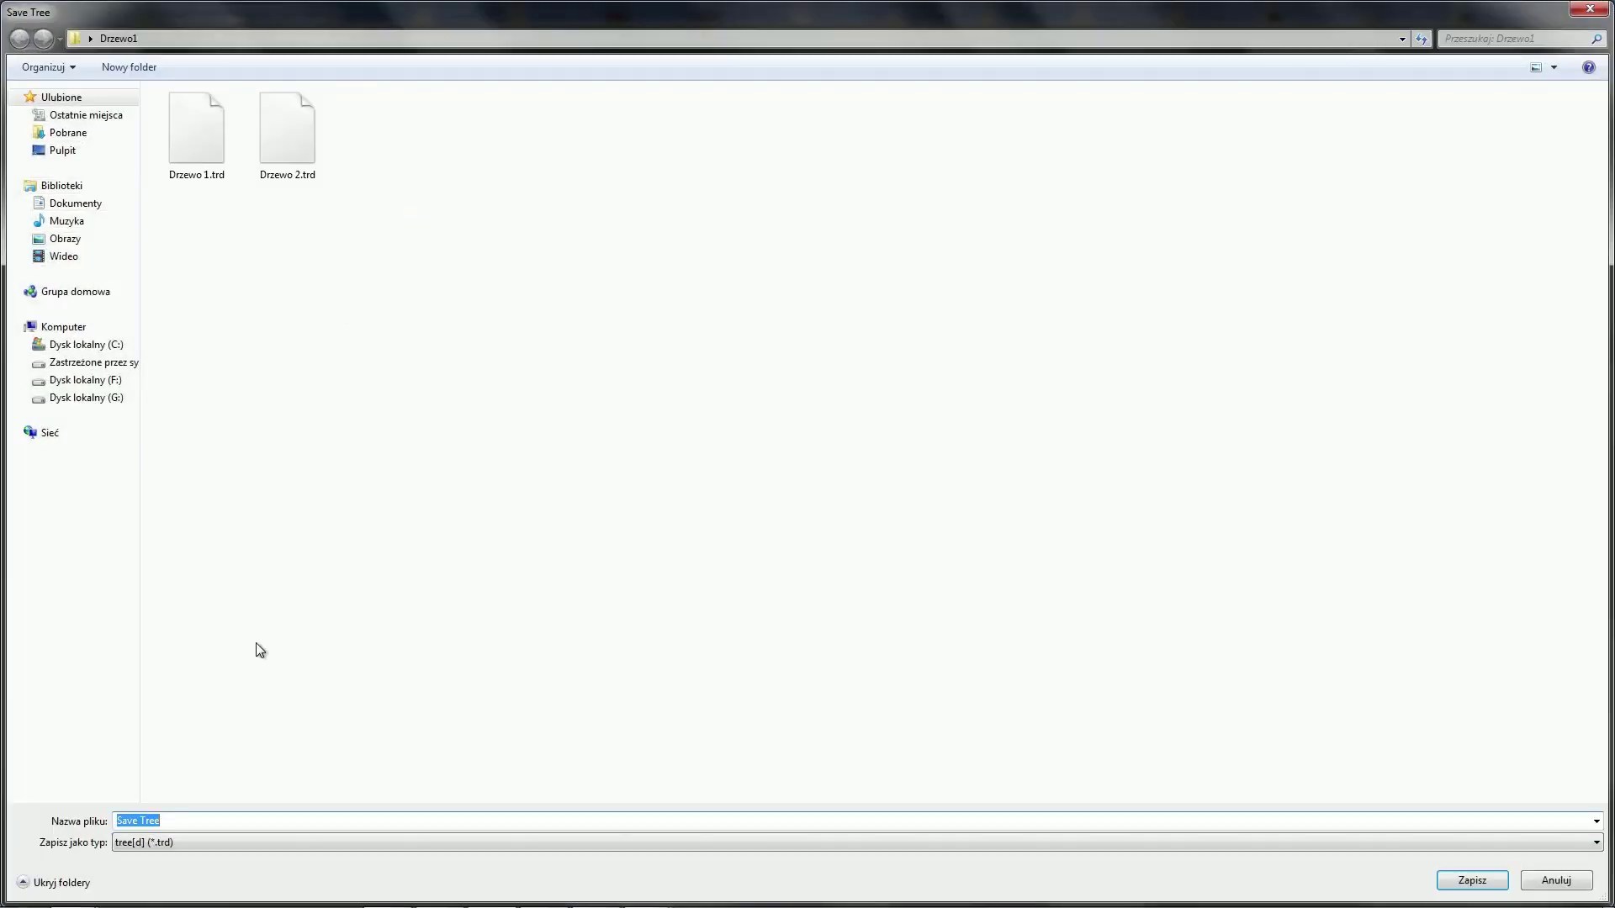
type("Drzewo 1 LOD1")
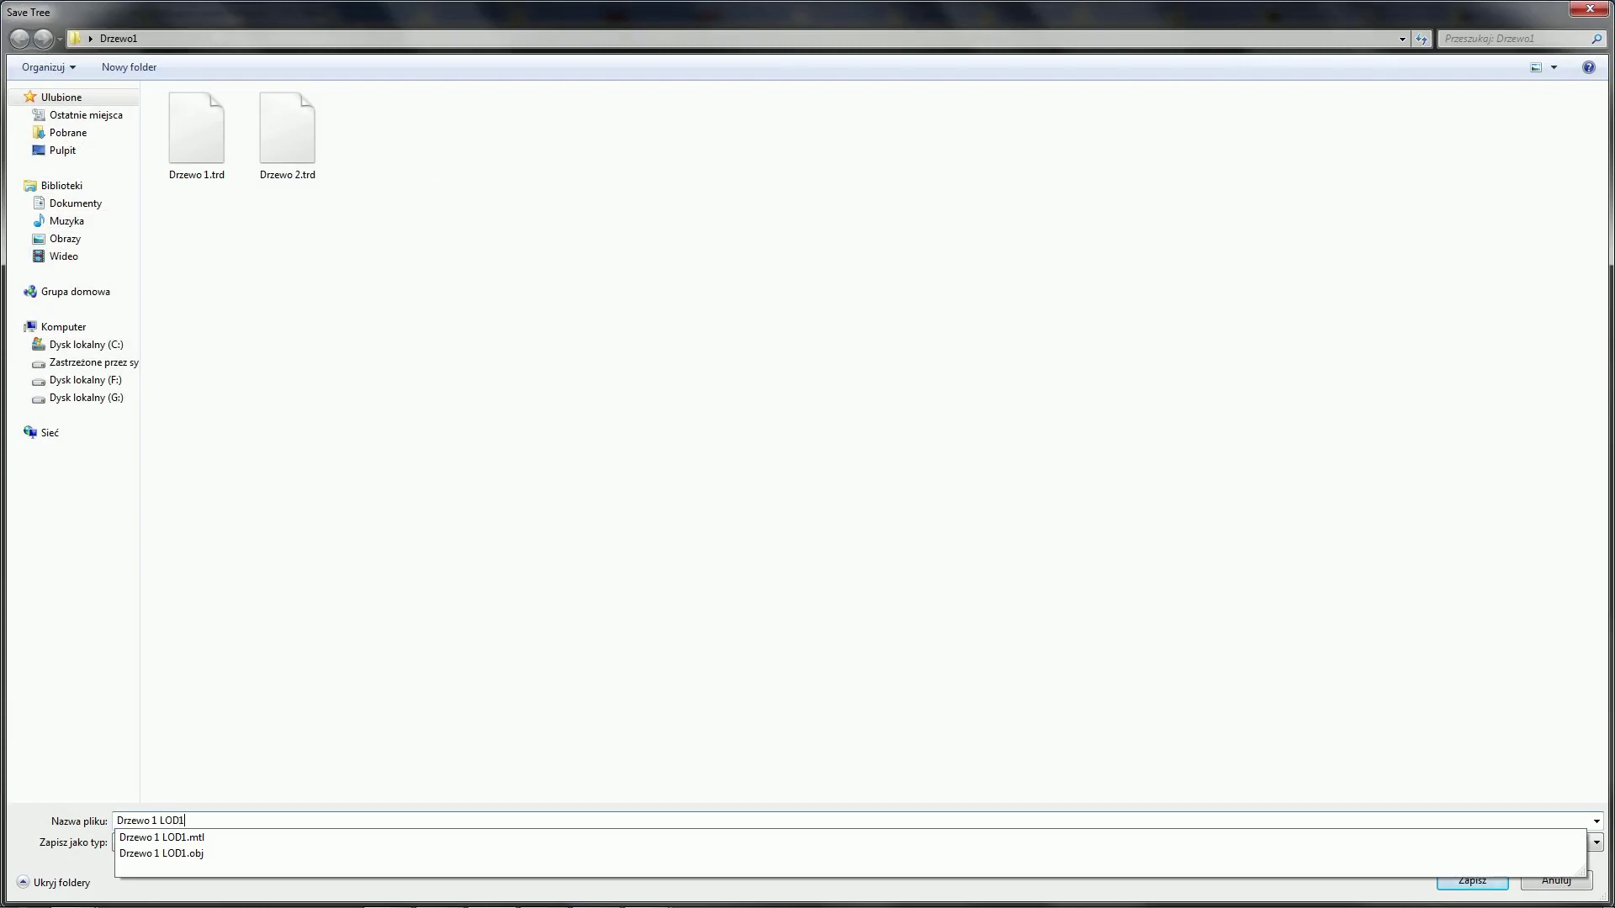
left_click(260, 651)
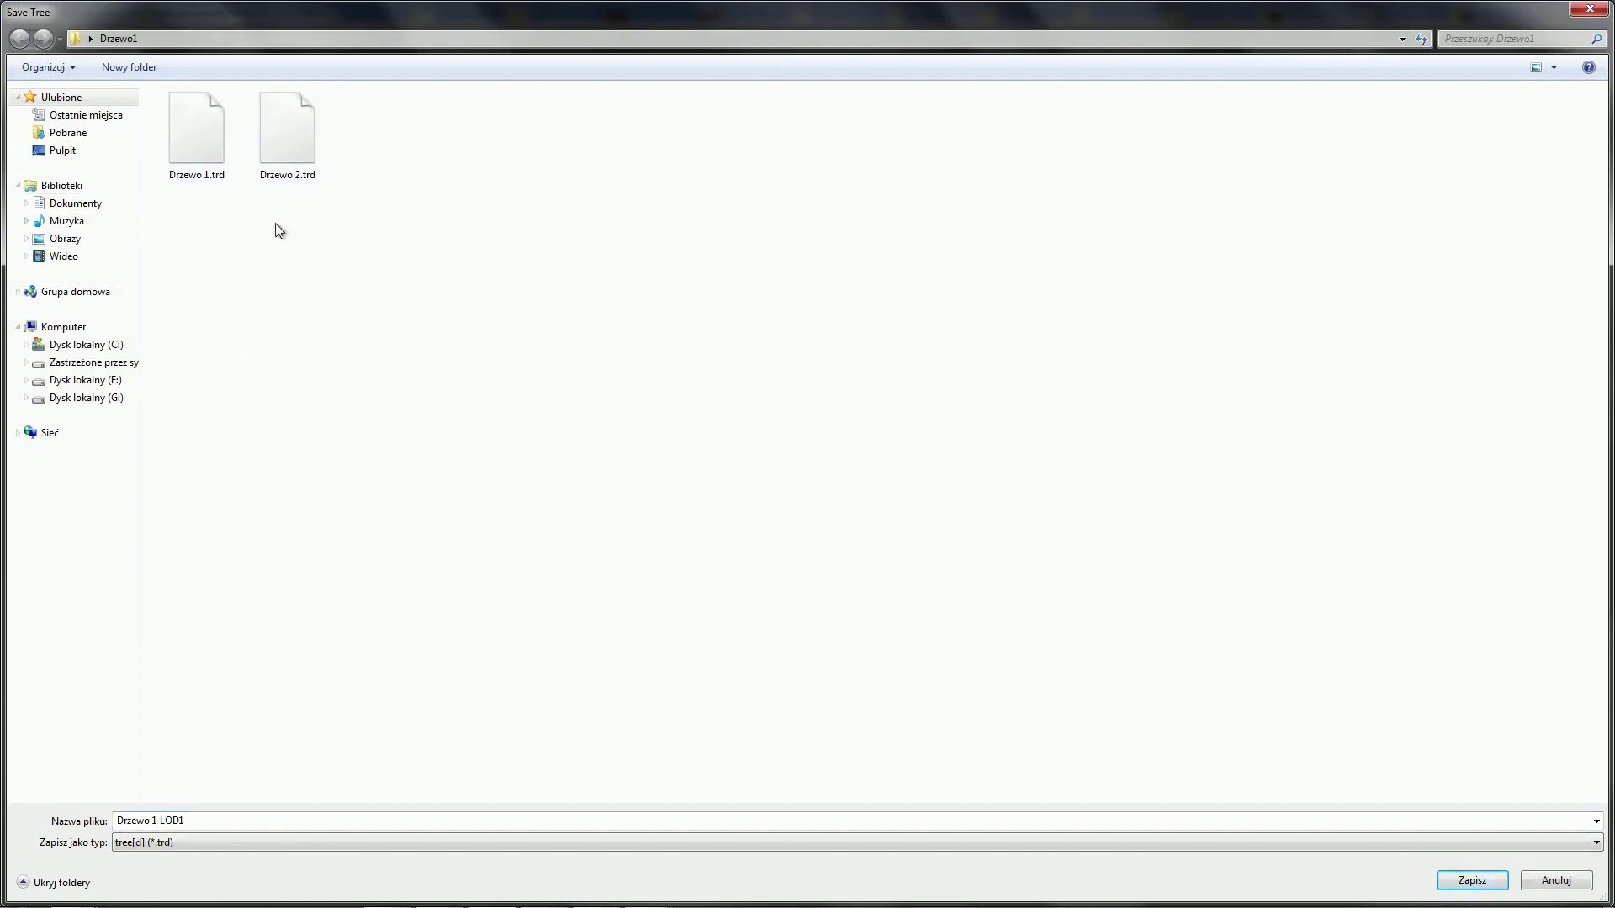
left_click(1474, 880)
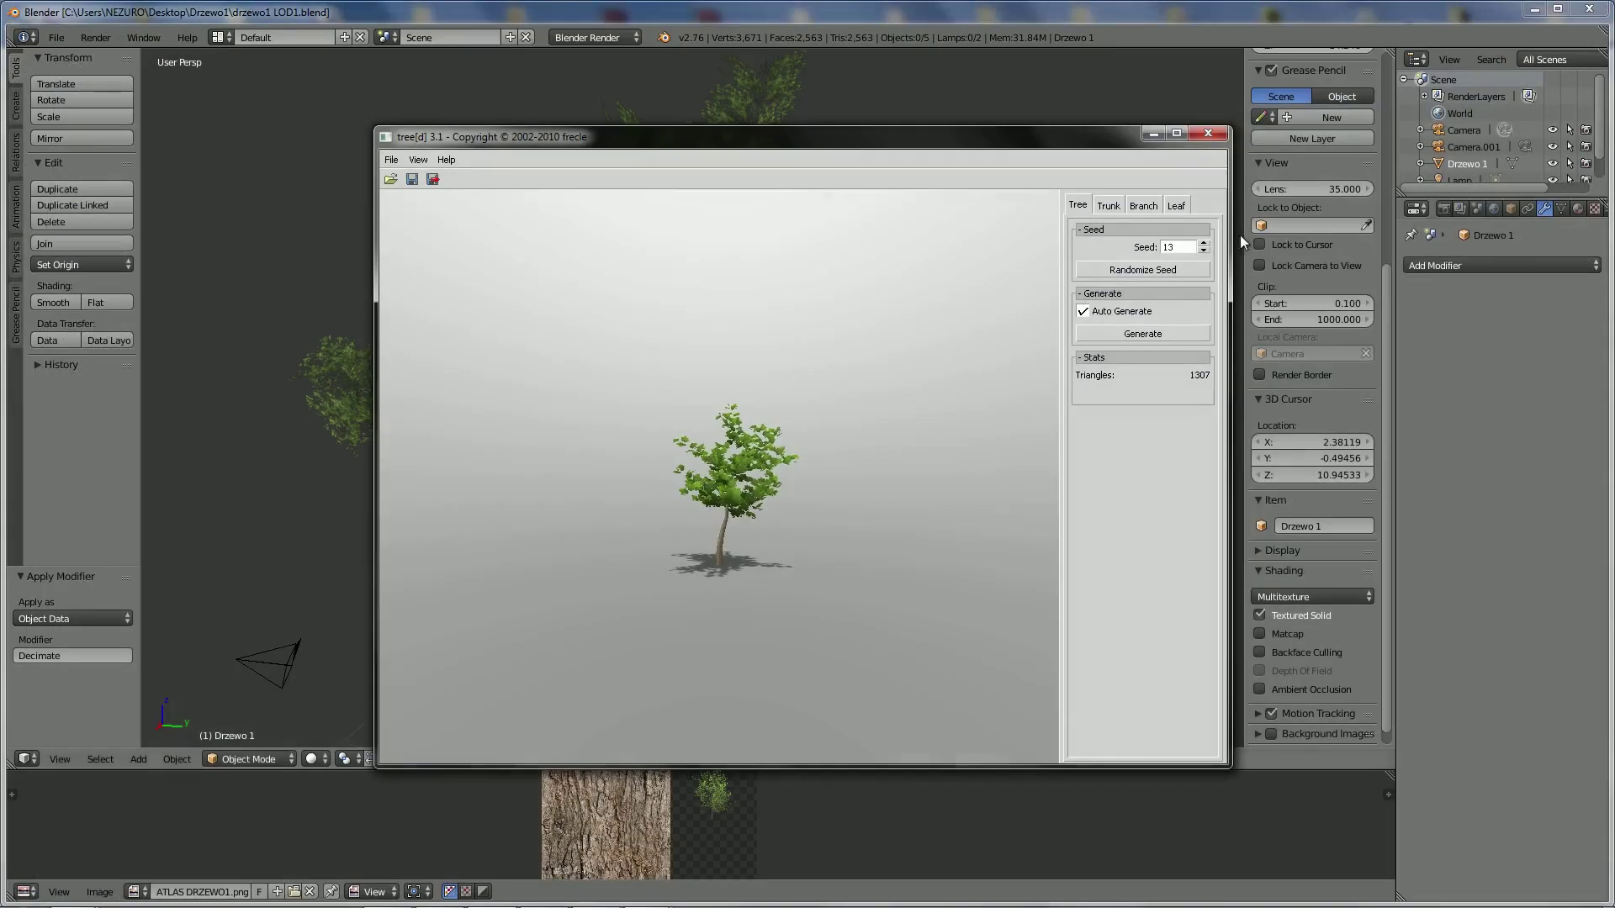
mouse_move(838, 453)
left_mouse_down()
mouse_move(776, 466)
mouse_move(629, 451)
mouse_move(897, 442)
mouse_move(900, 485)
mouse_move(828, 467)
left_mouse_up()
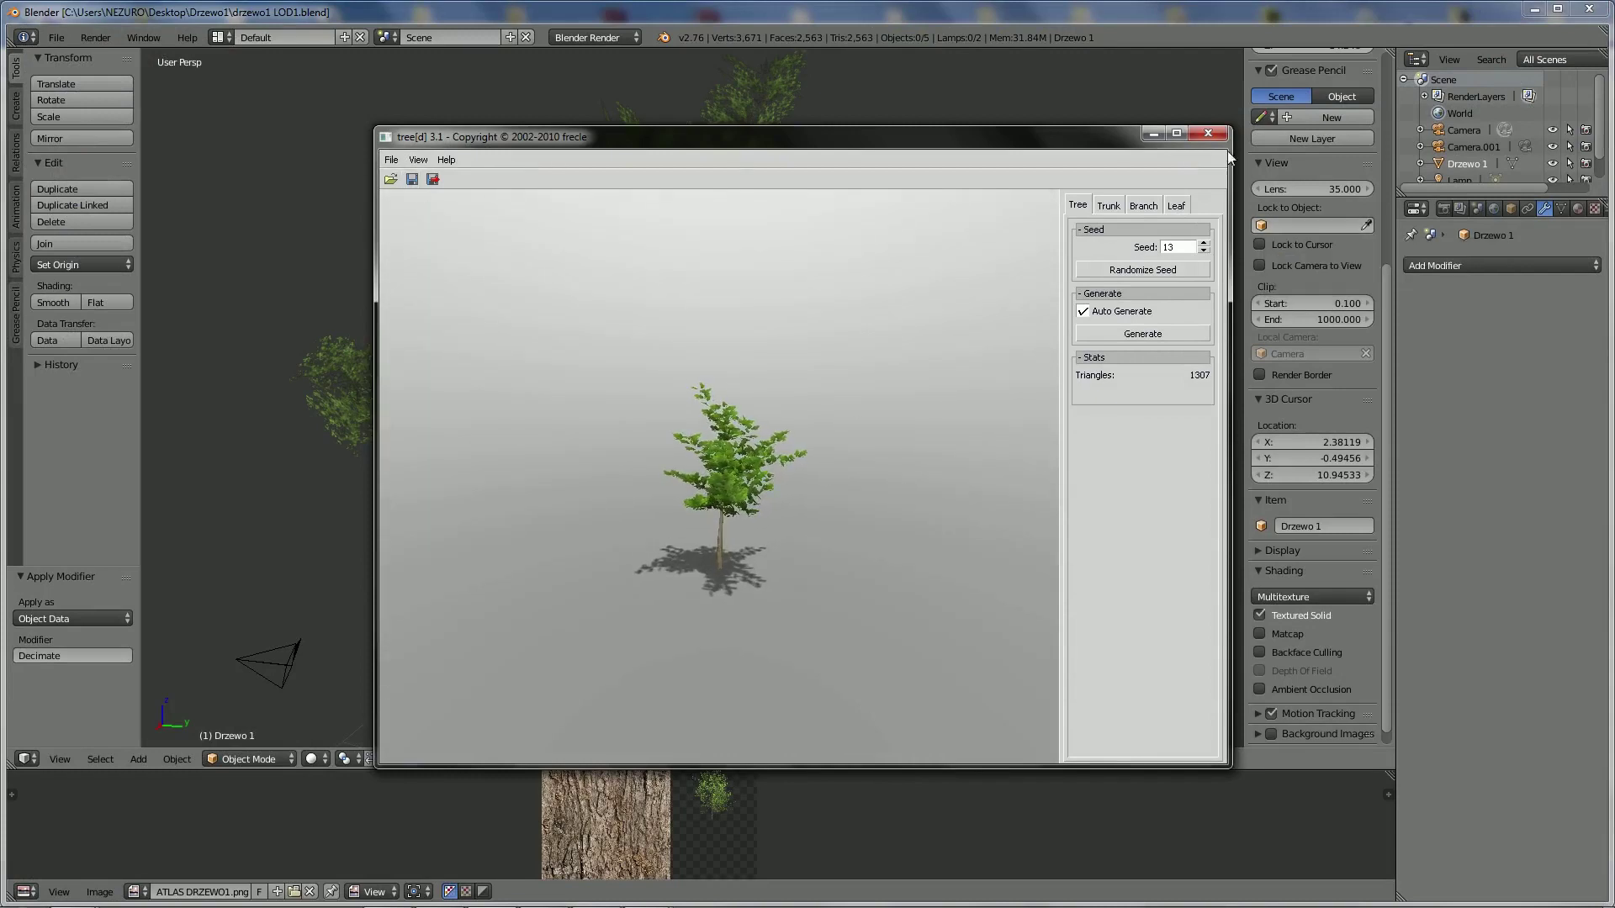
Quit tree[d] and import the Drzewo 1 LOD1 OBJ mesh into the Blender scene
left_click(1208, 133)
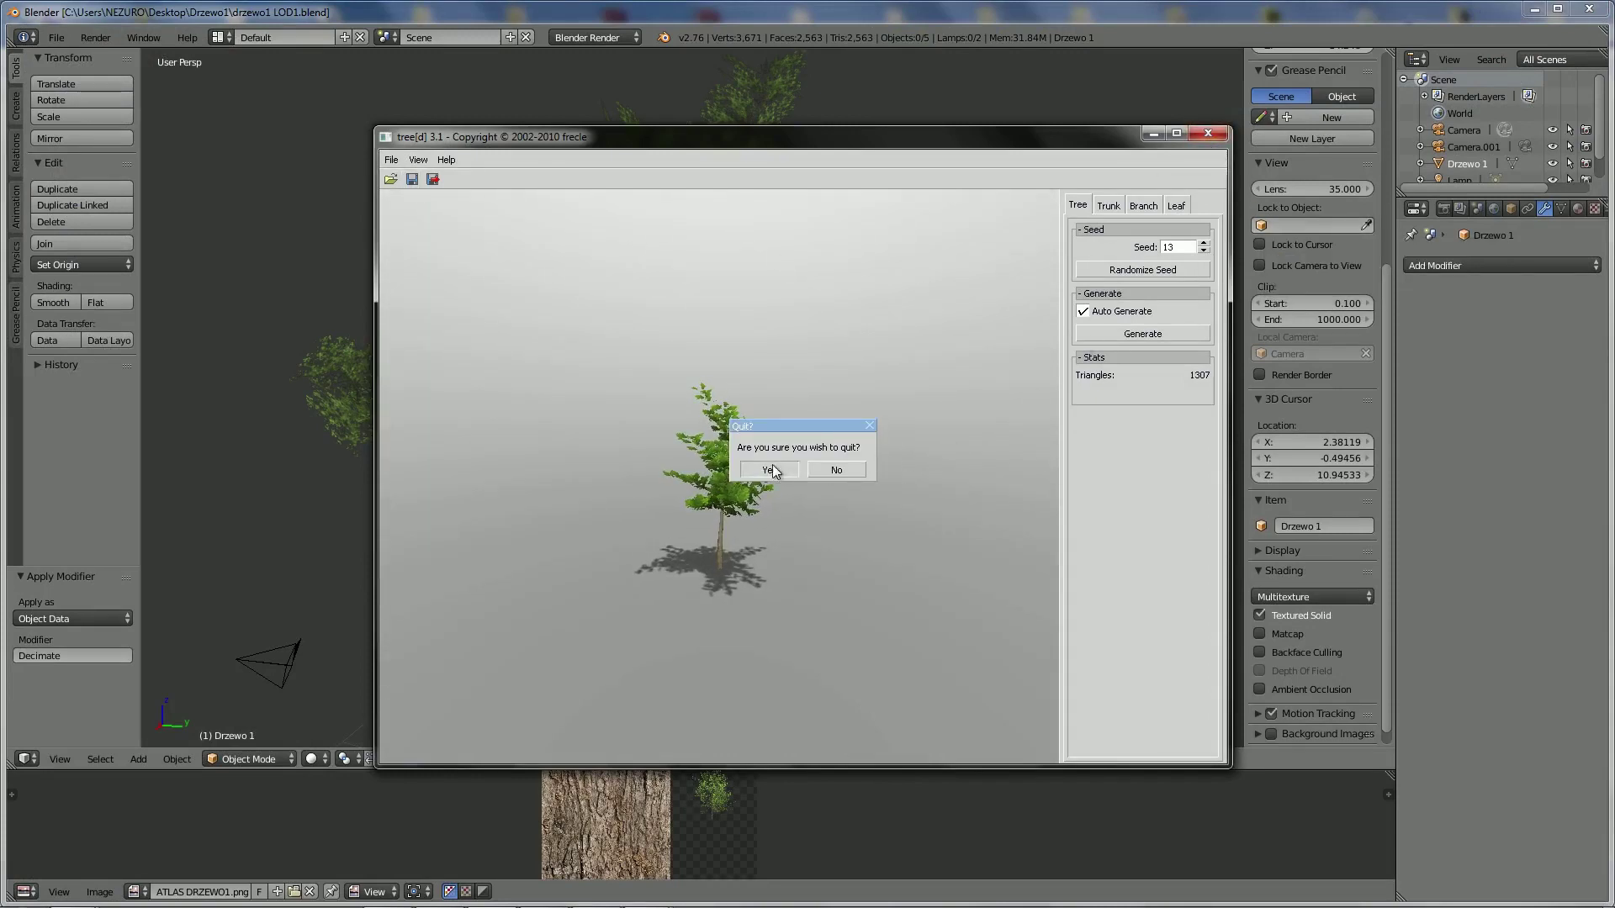
left_click(769, 469)
right_click(630, 407)
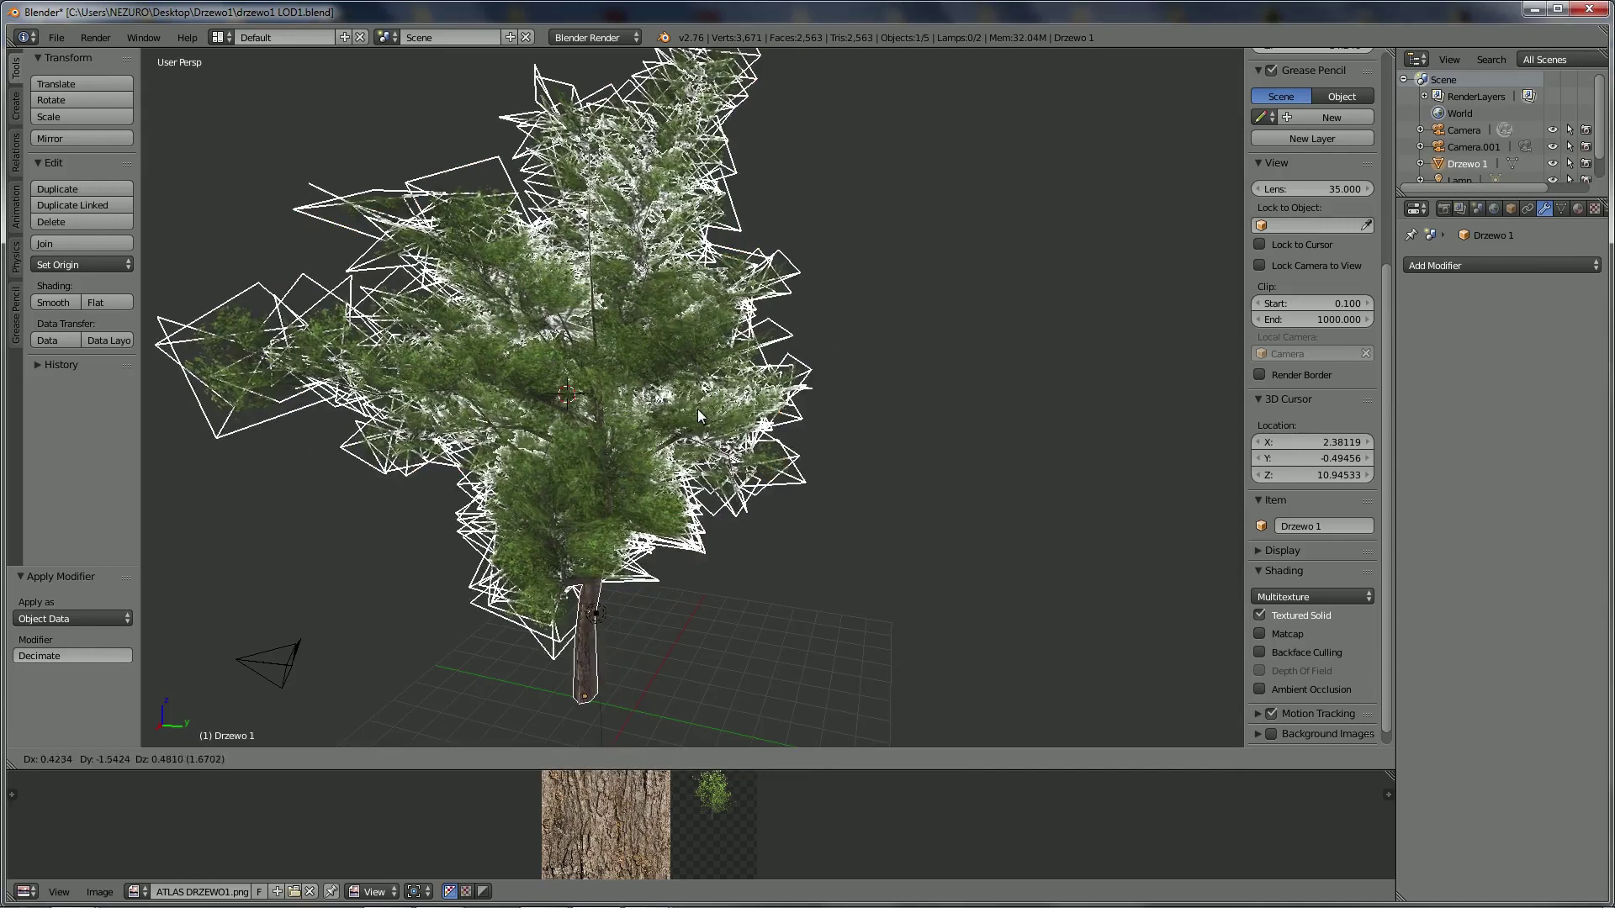
left_click(57, 38)
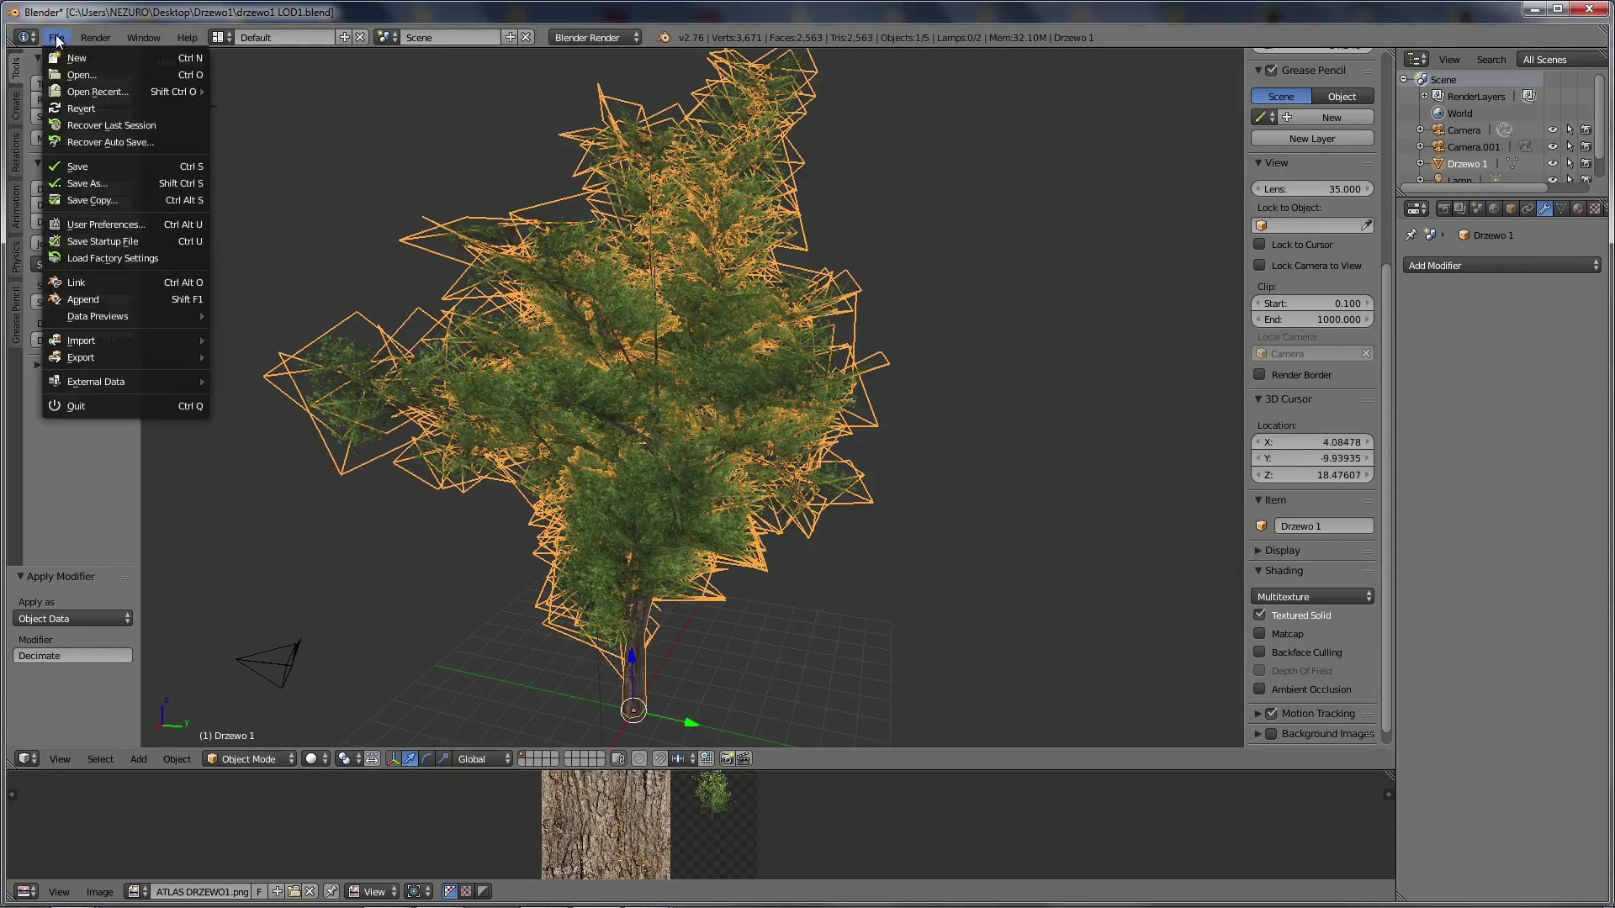
mouse_move(81, 341)
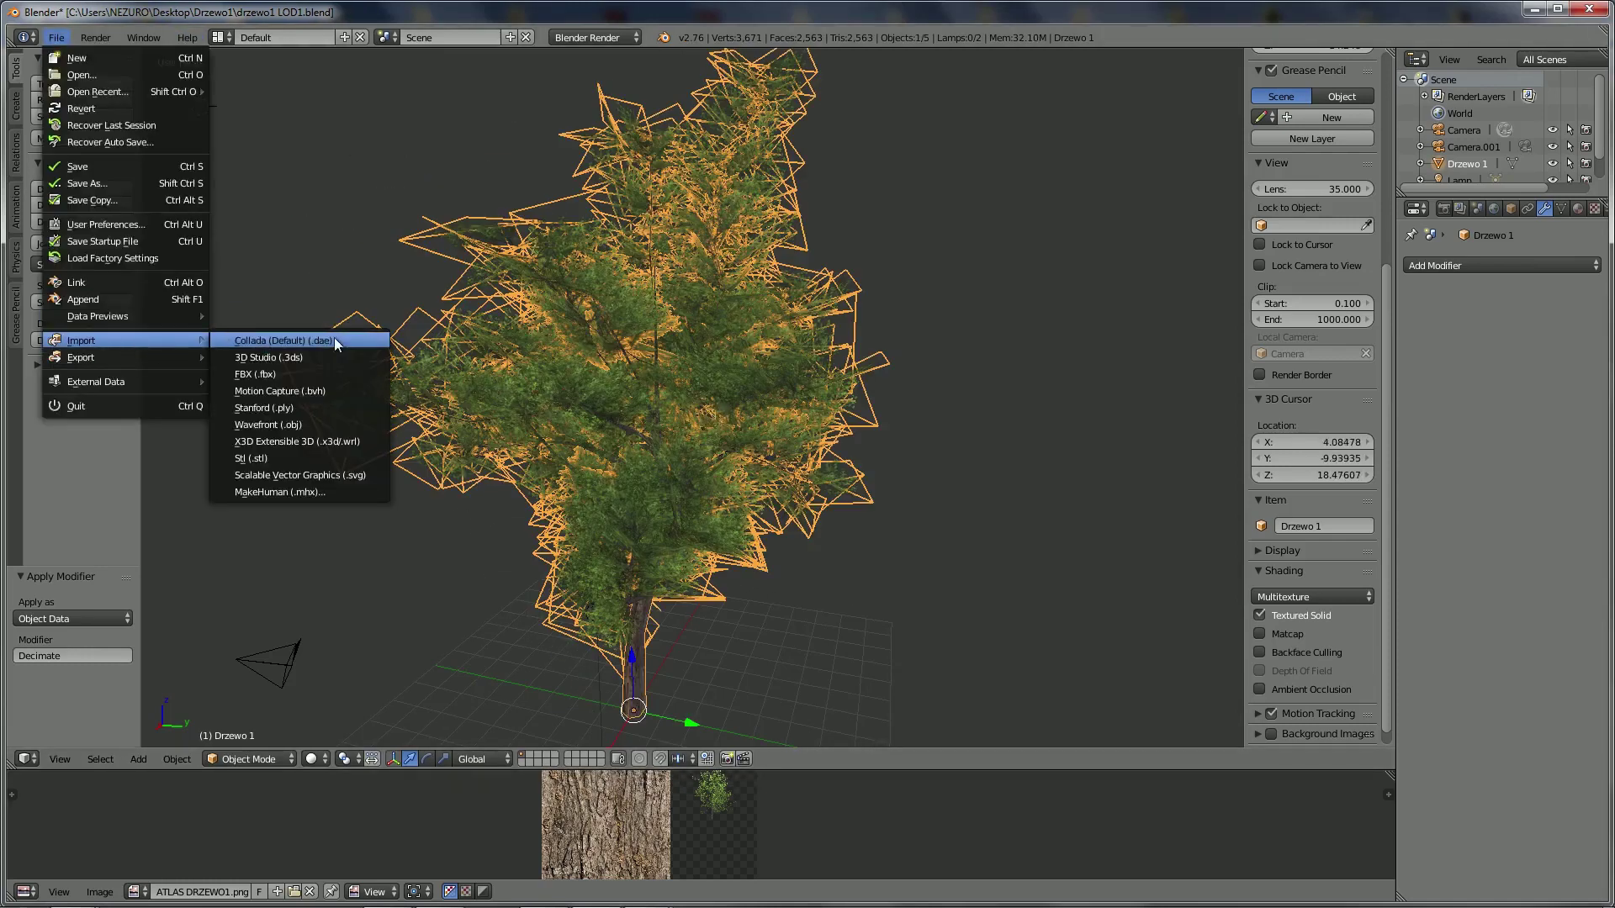
left_click(315, 426)
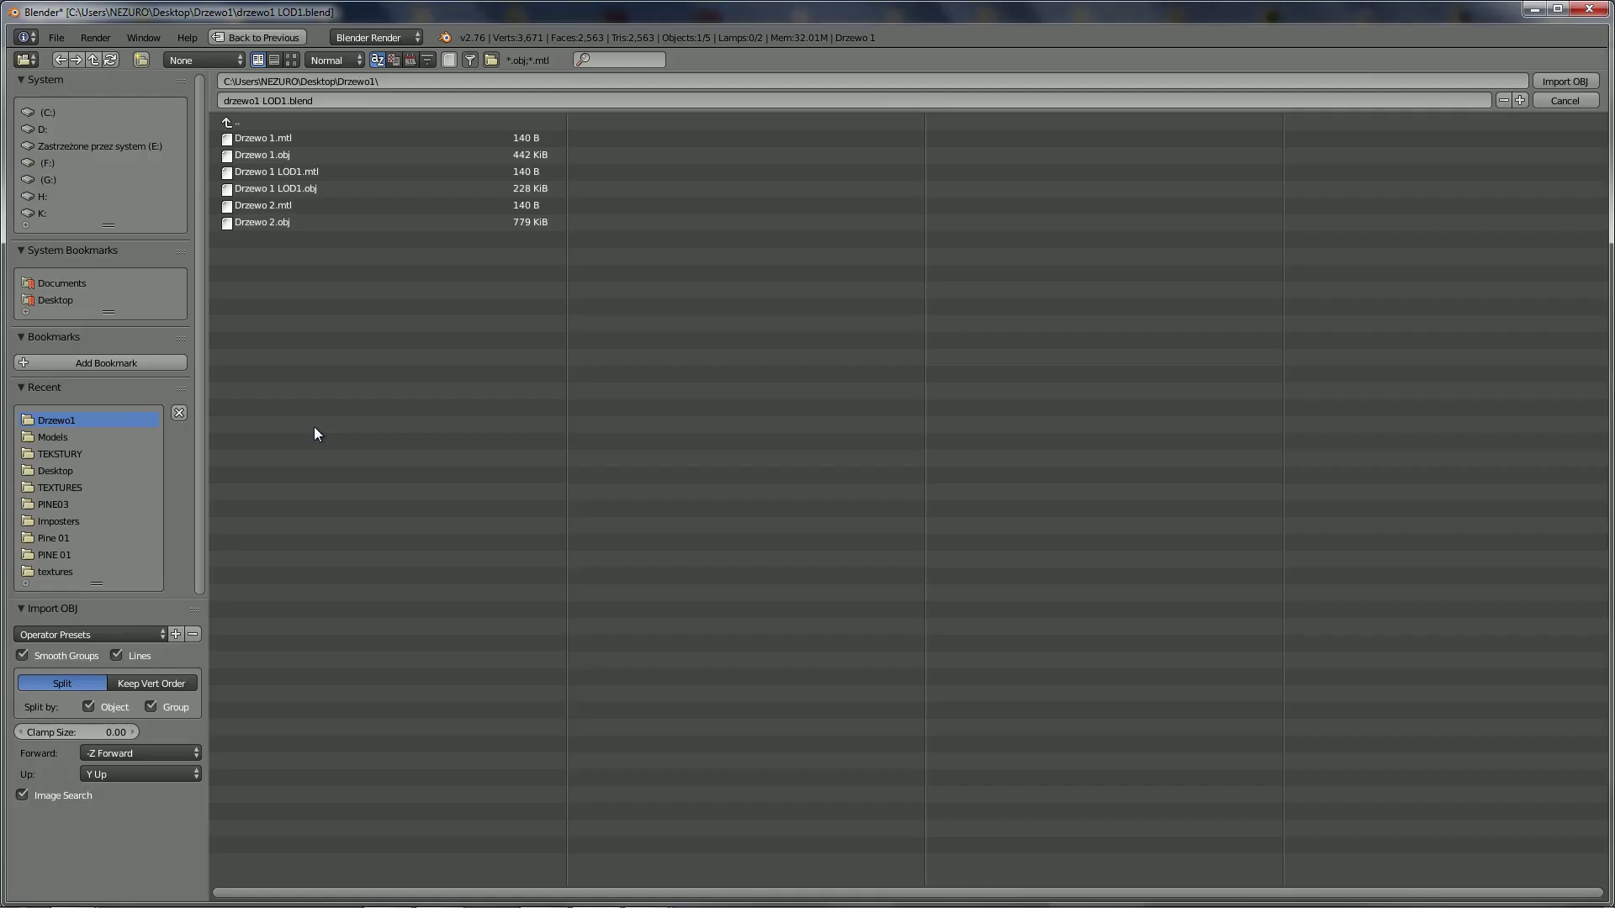
double_click(332, 186)
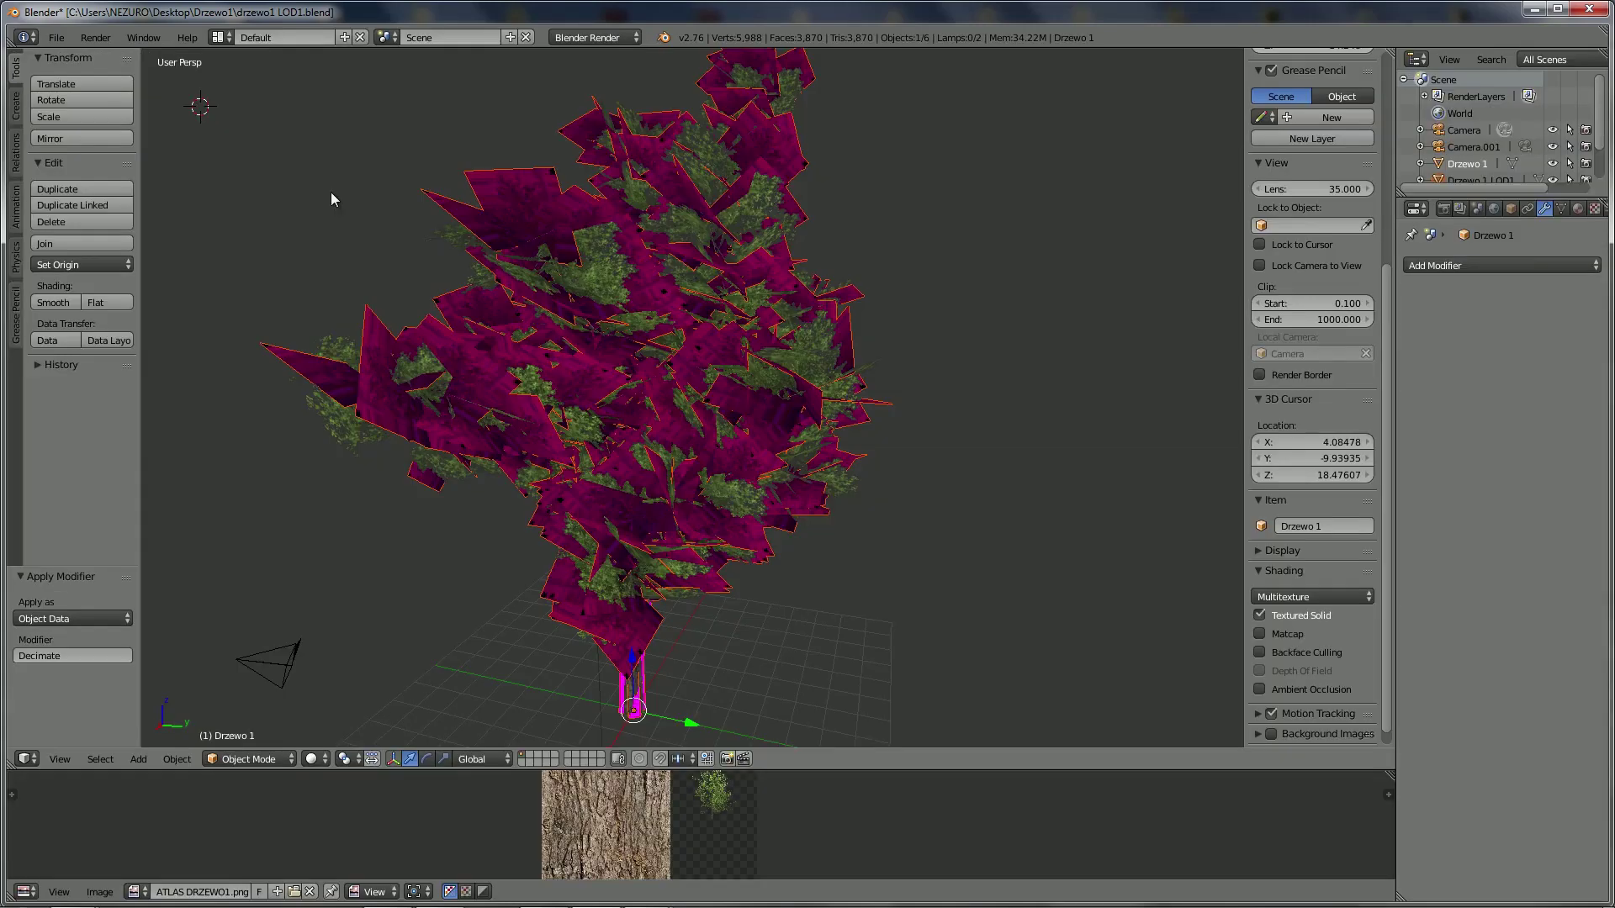
Make the imported Drzewo 1 LOD1 active, deselect all, and orbit around both trees
left_click(1542, 179)
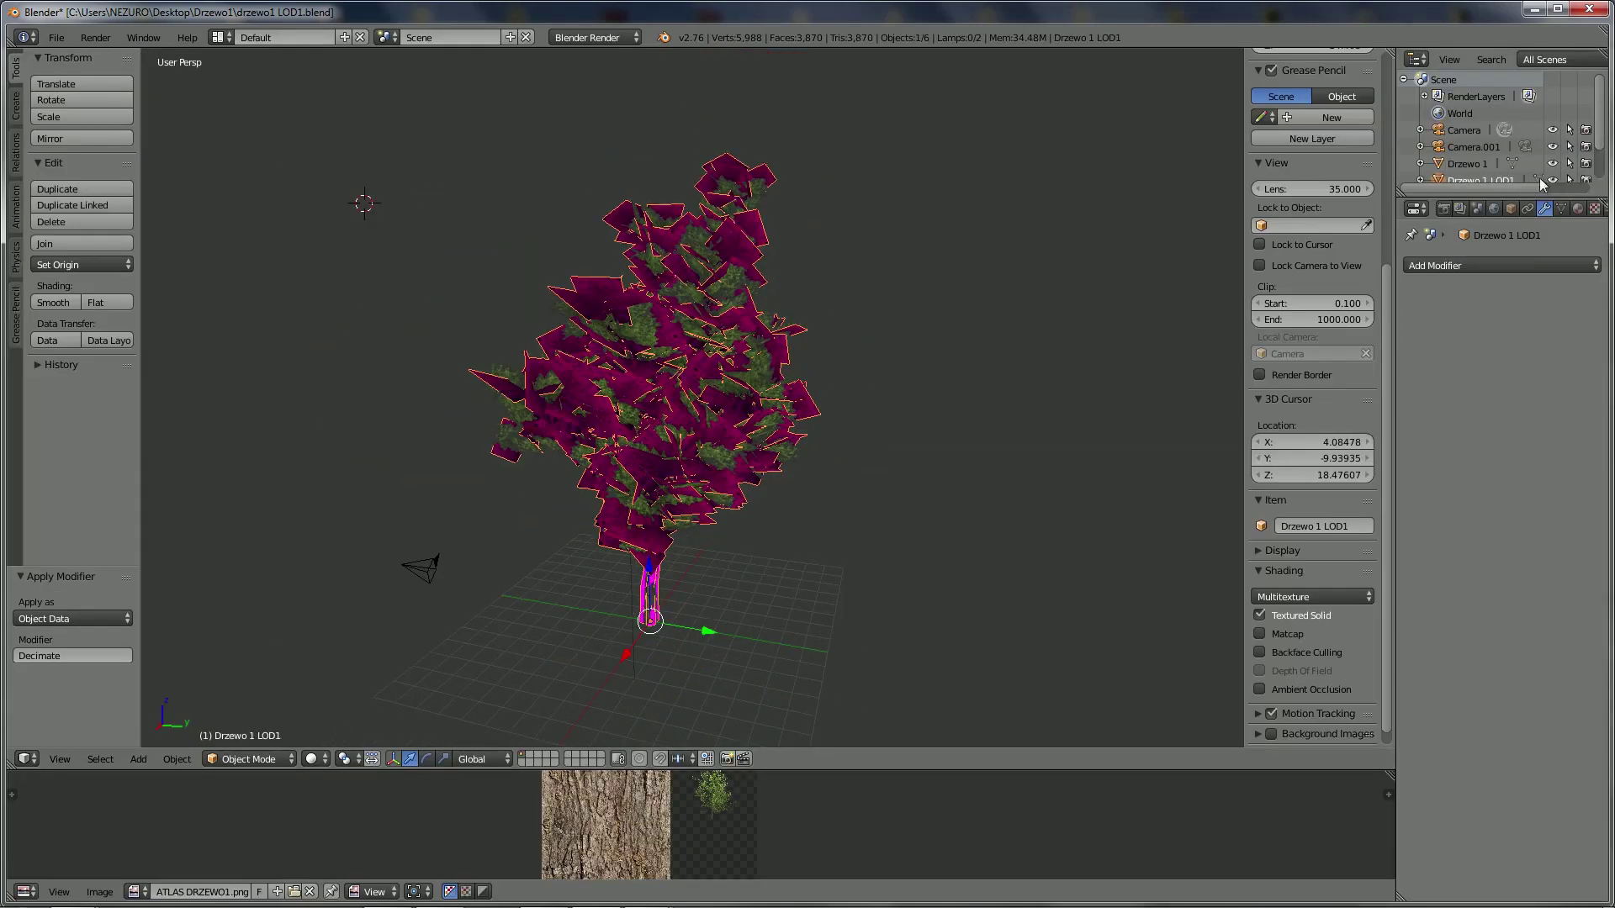
key("a")
scroll(1082, 360, "down", 2)
scroll(1014, 363, "down", 2)
scroll(955, 355, "down", 2)
mouse_move(910, 380)
middle_mouse_down()
mouse_move(814, 420)
mouse_move(837, 420)
middle_mouse_up()
scroll(1560, 152, "down", 1)
scroll(1560, 152, "down", 1)
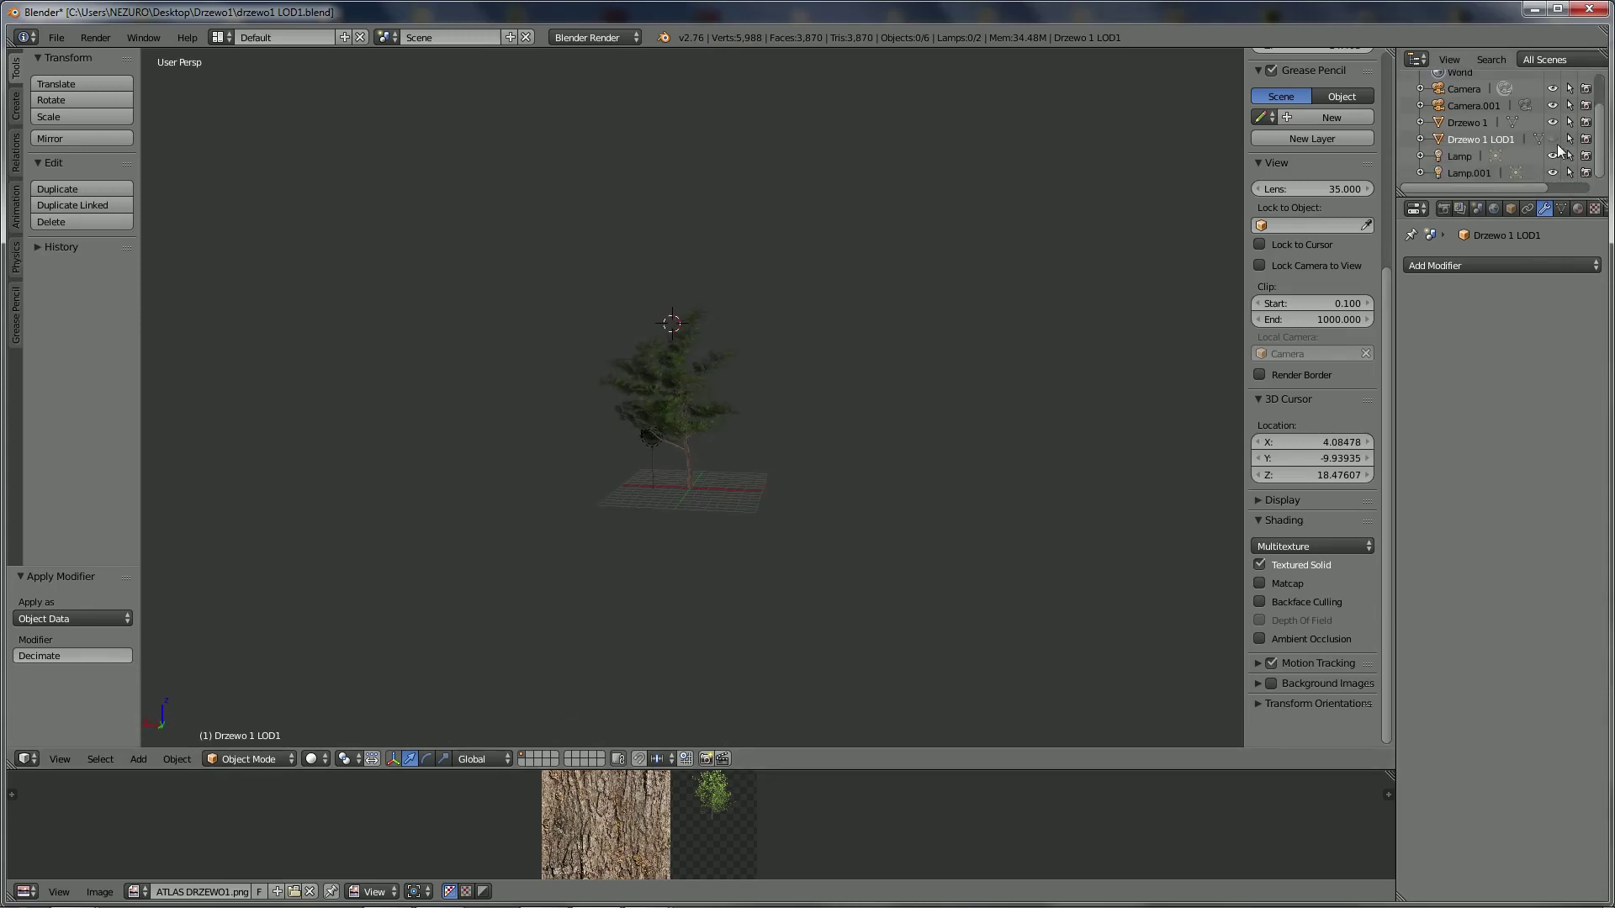
Select the Drzewo 1 LOD1 tree and zoom in on it
left_click(1559, 141)
scroll(880, 433, "up", 5)
scroll(878, 446, "down", 3)
scroll(877, 451, "down", 5)
scroll(877, 457, "up", 2)
scroll(925, 459, "up", 5)
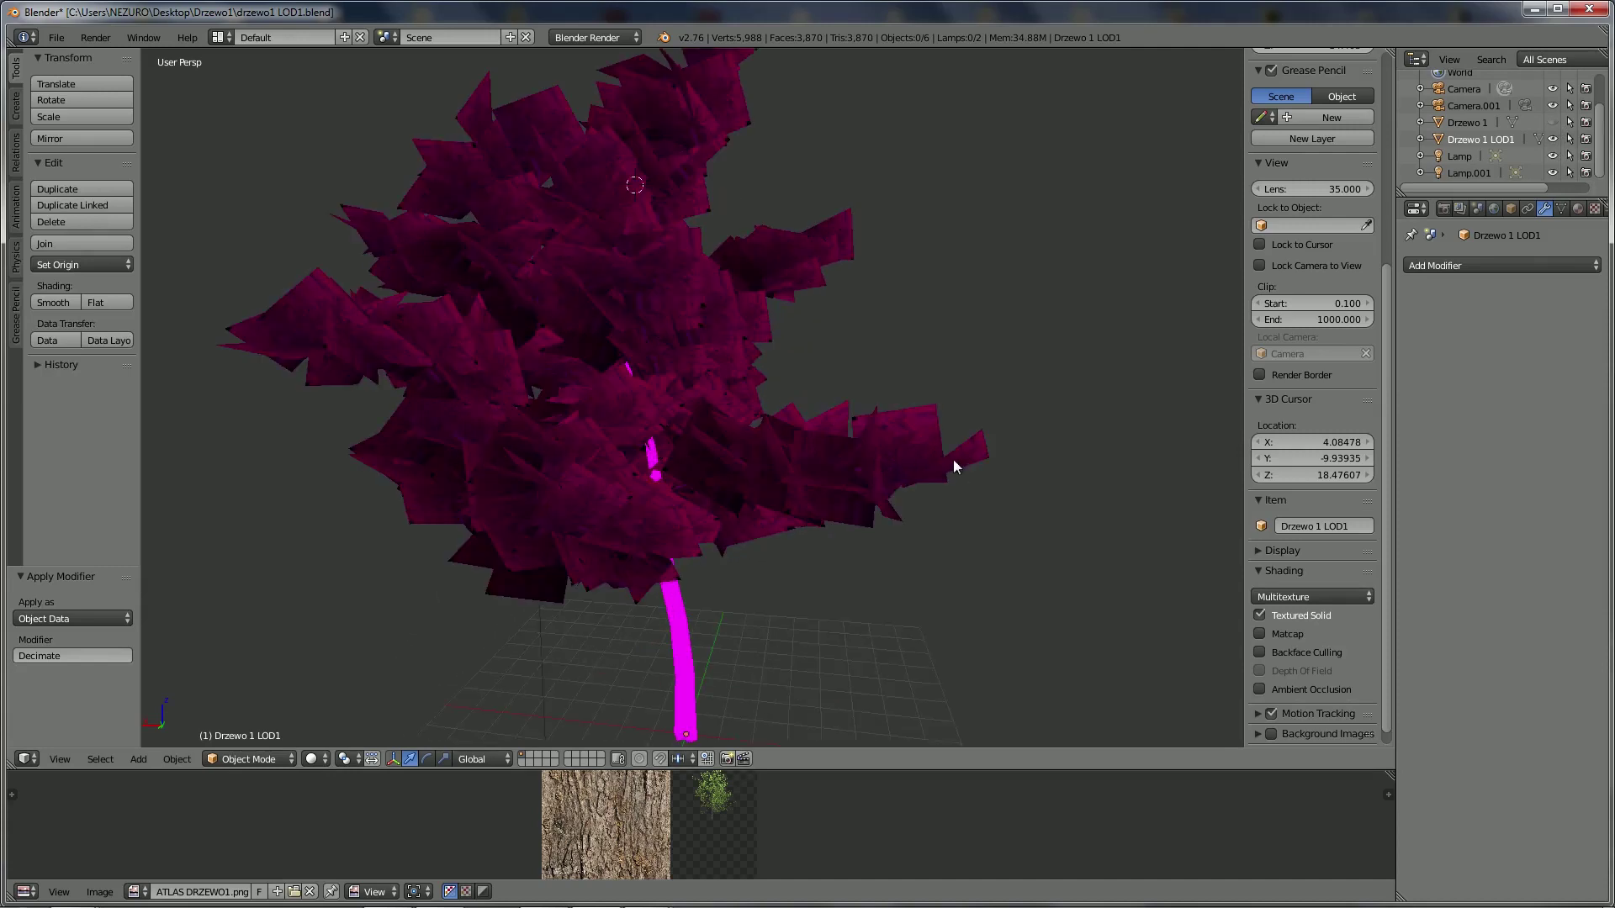
scroll(841, 453, "up", 1)
Enlarge the UV/Image Editor below the viewport and zoom out to show the whole texture atlas
middle_click_drag(814, 456, 648, 468)
scroll(727, 458, "down", 8)
scroll(783, 468, "up", 1)
scroll(789, 471, "up", 4)
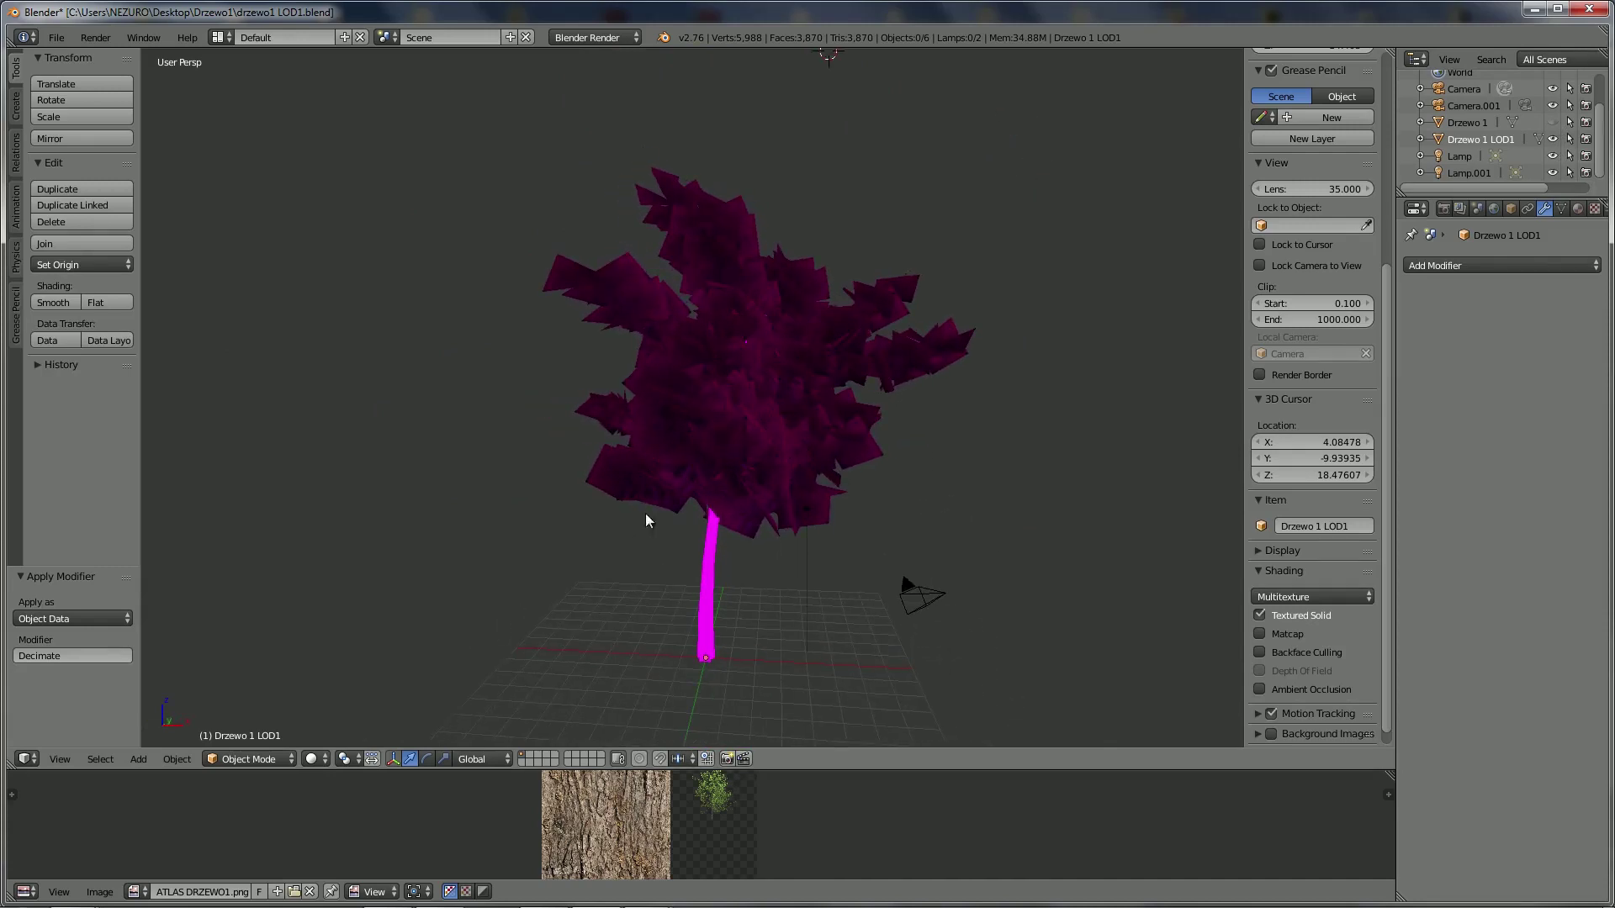
left_click_drag(874, 768, 885, 664)
scroll(603, 743, "down", 3)
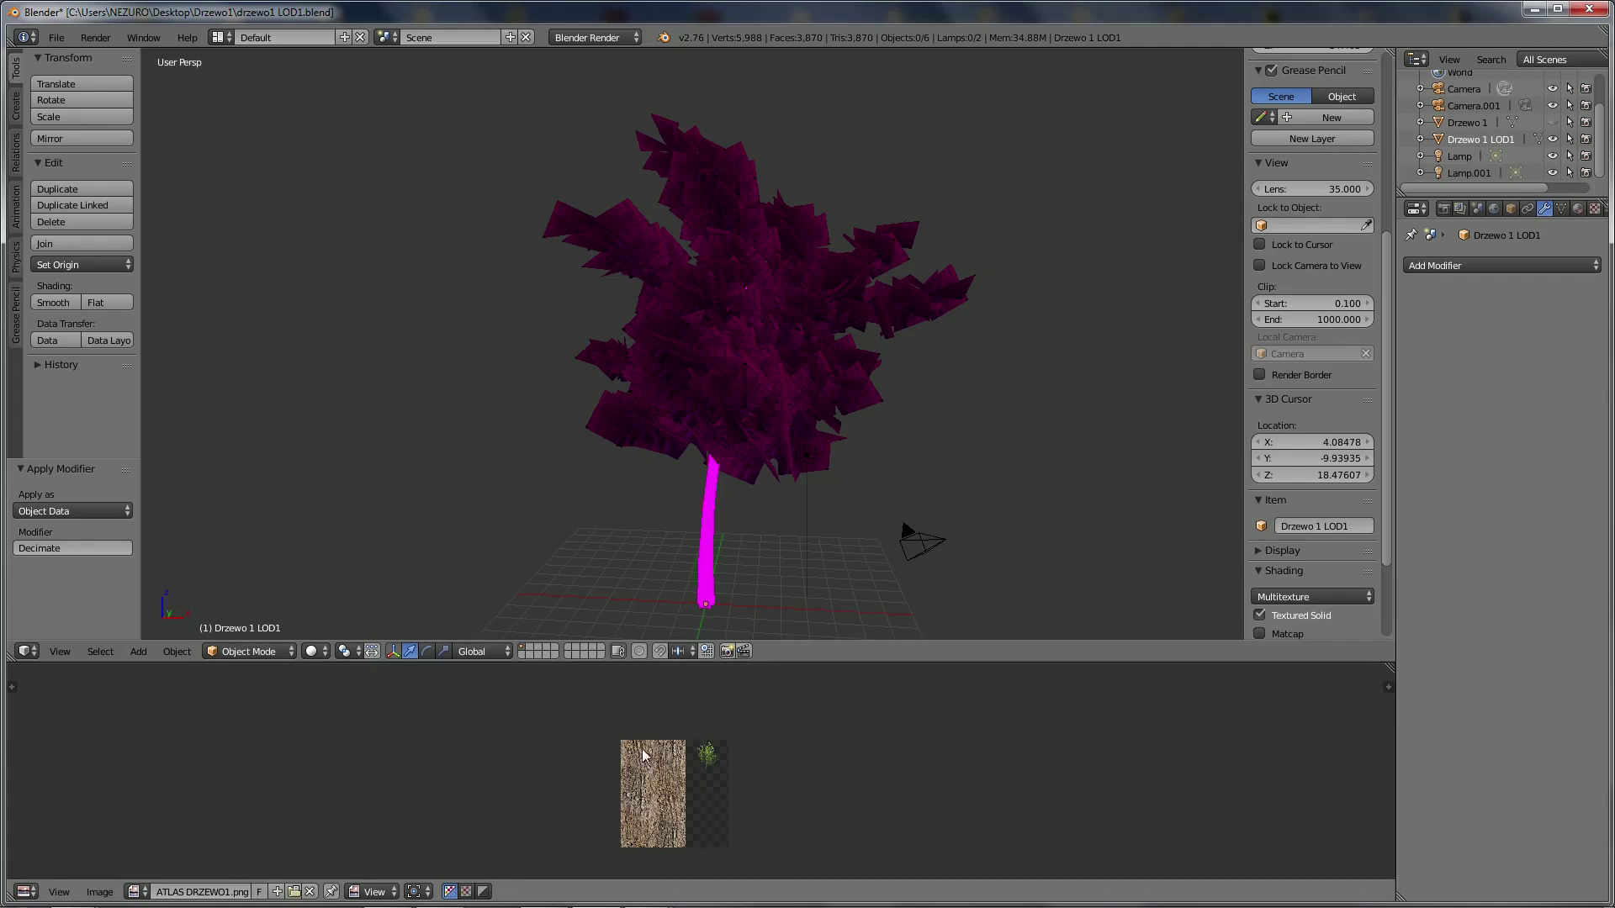
left_click(1468, 123)
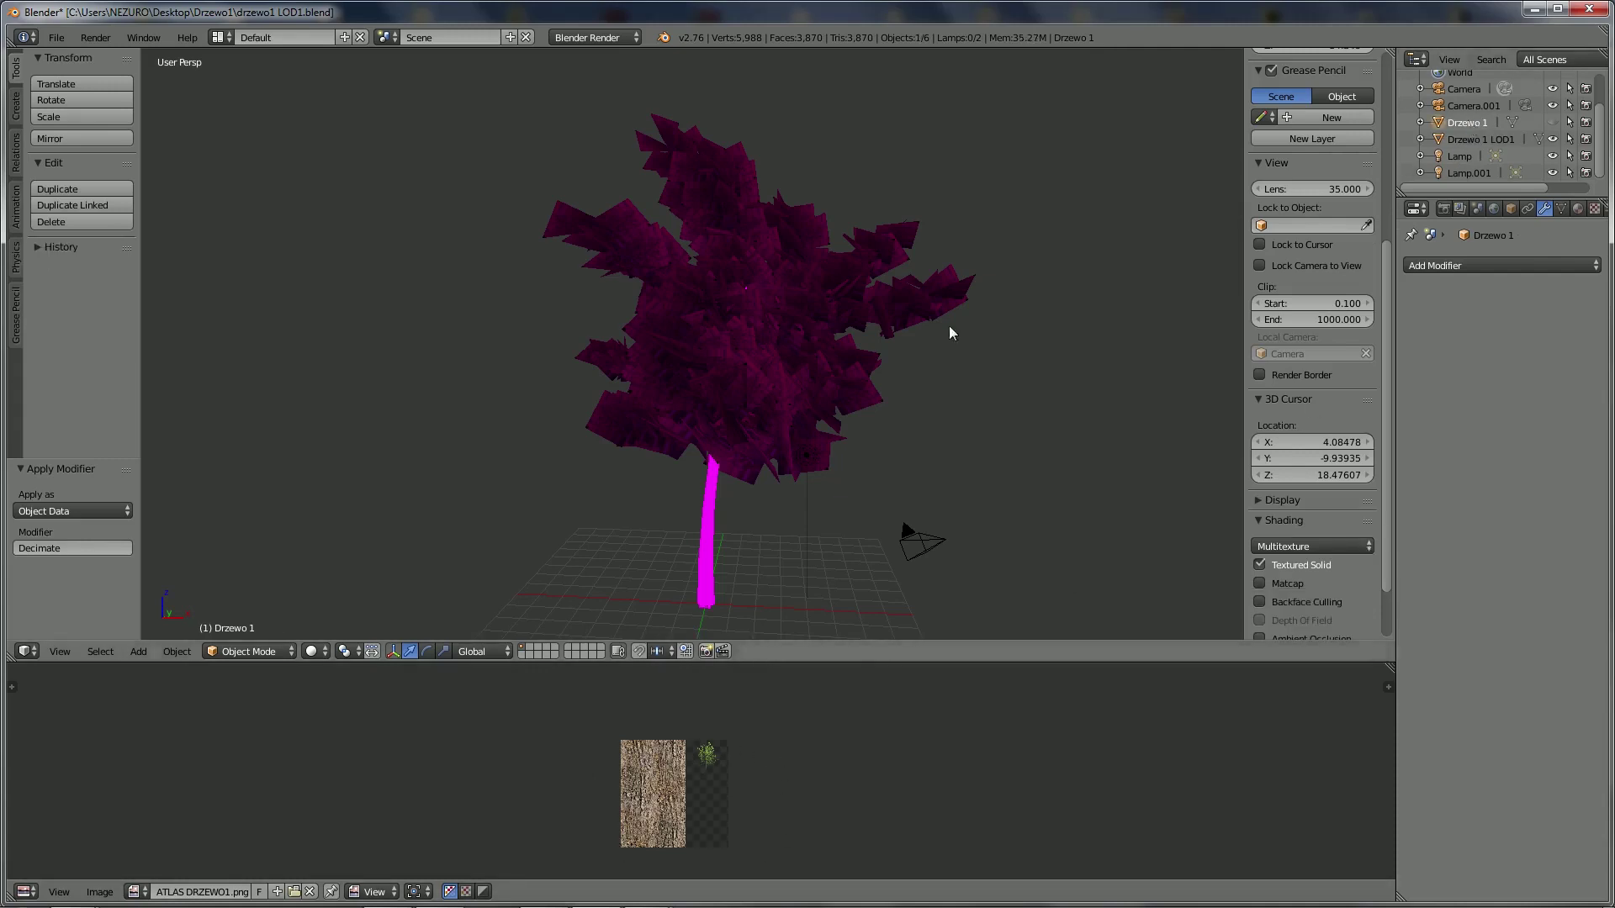
left_click(1489, 139)
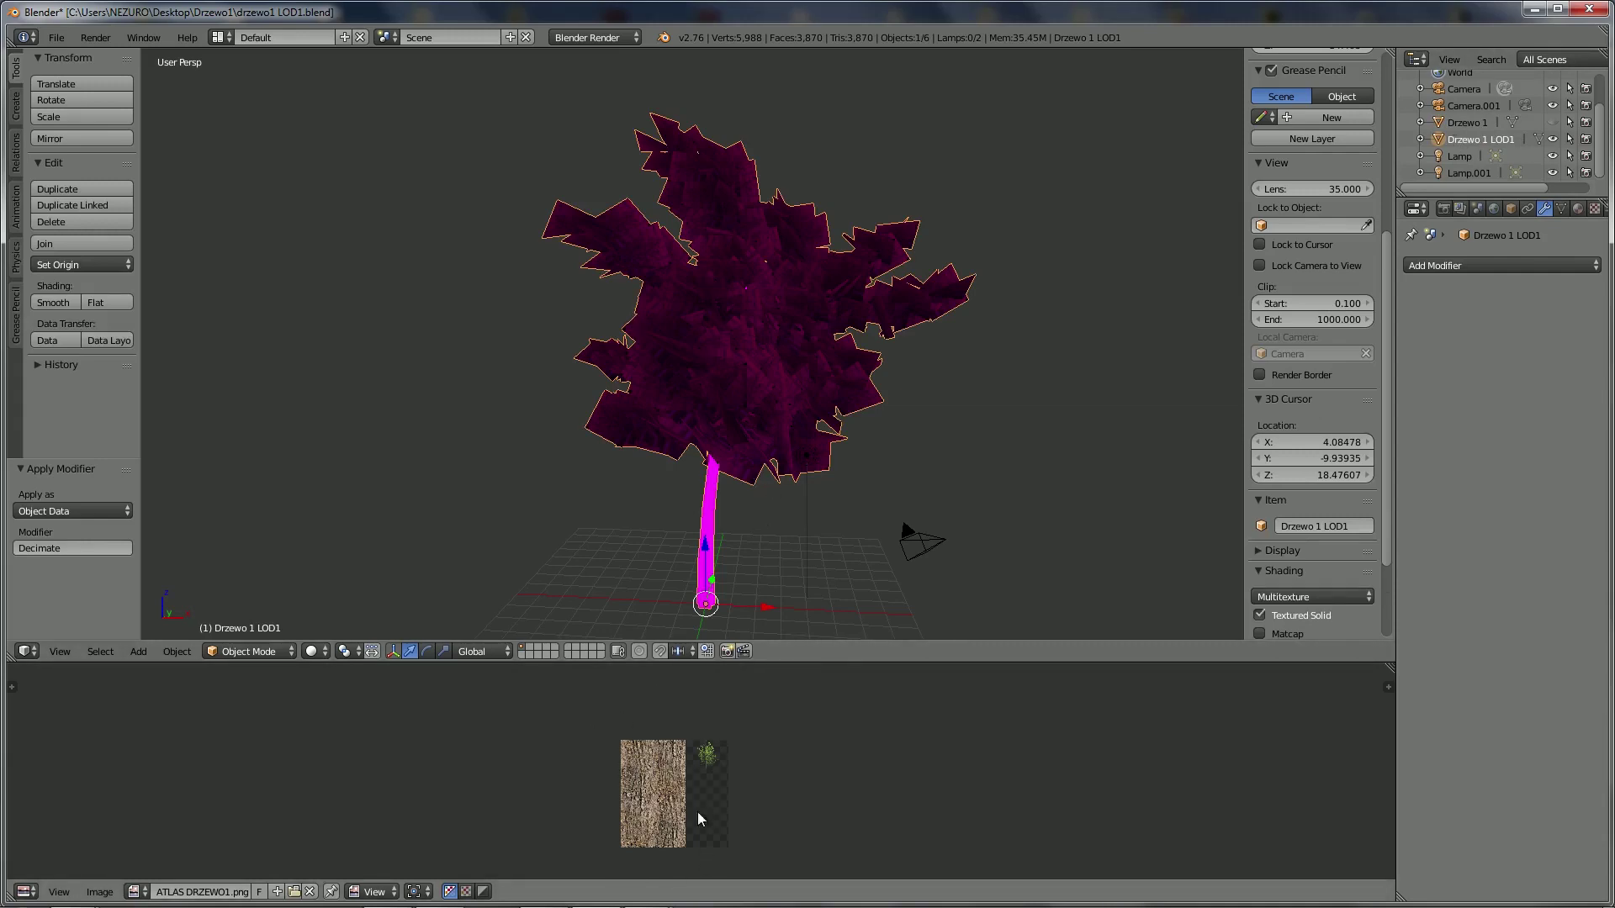
key("Tab")
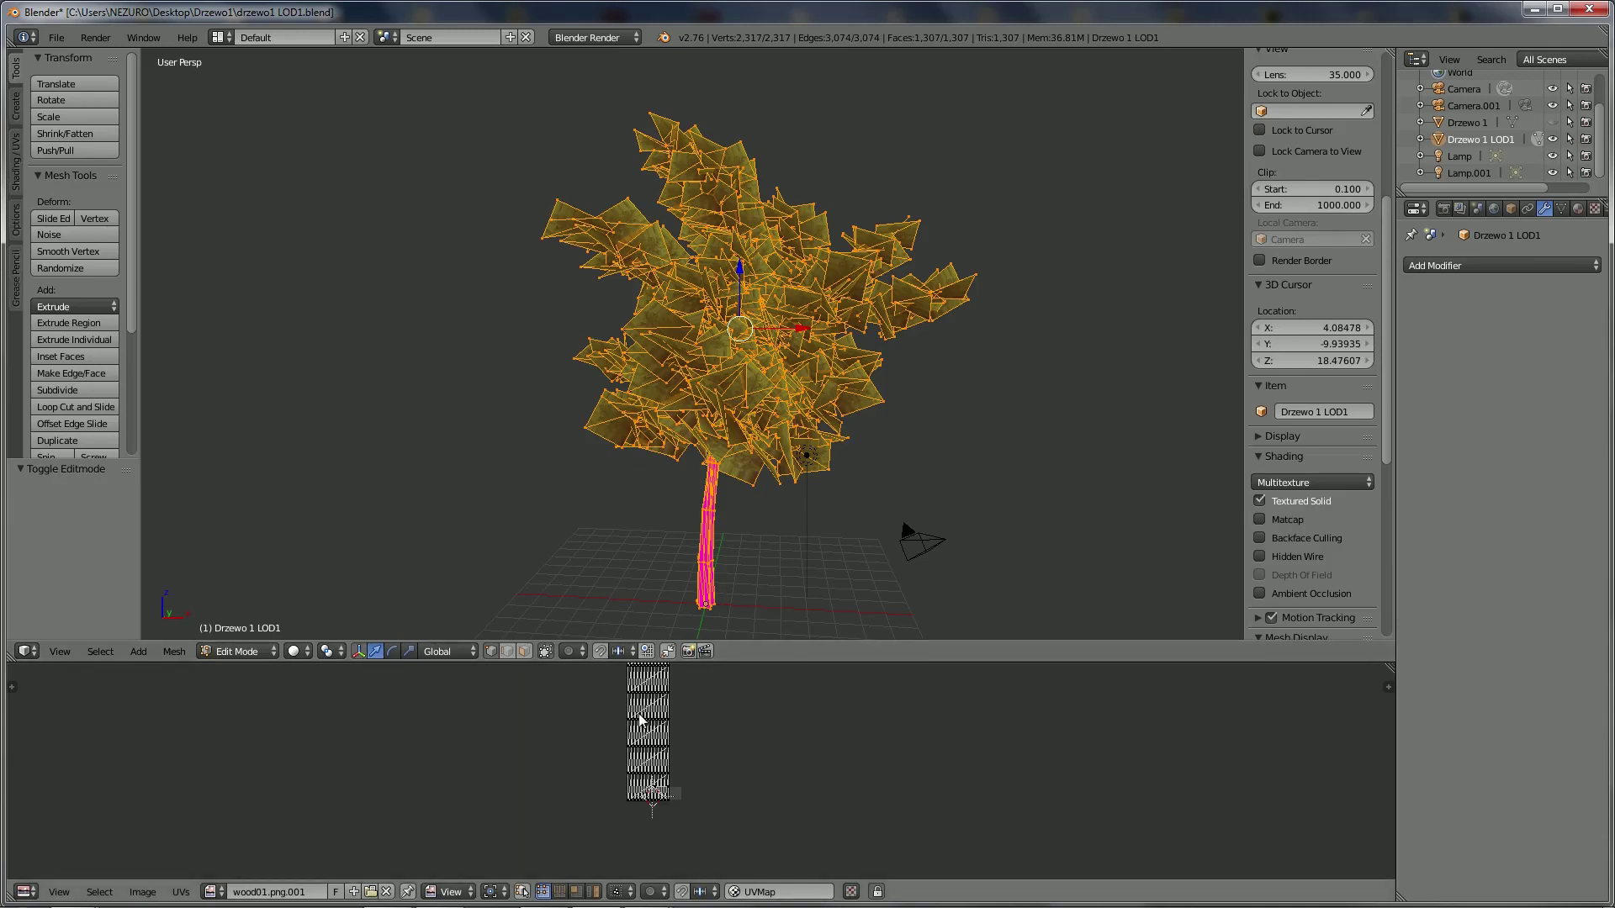
key("Tab")
mouse_move(737, 493)
middle_mouse_down()
mouse_move(755, 488)
mouse_move(609, 483)
mouse_move(654, 482)
middle_mouse_up()
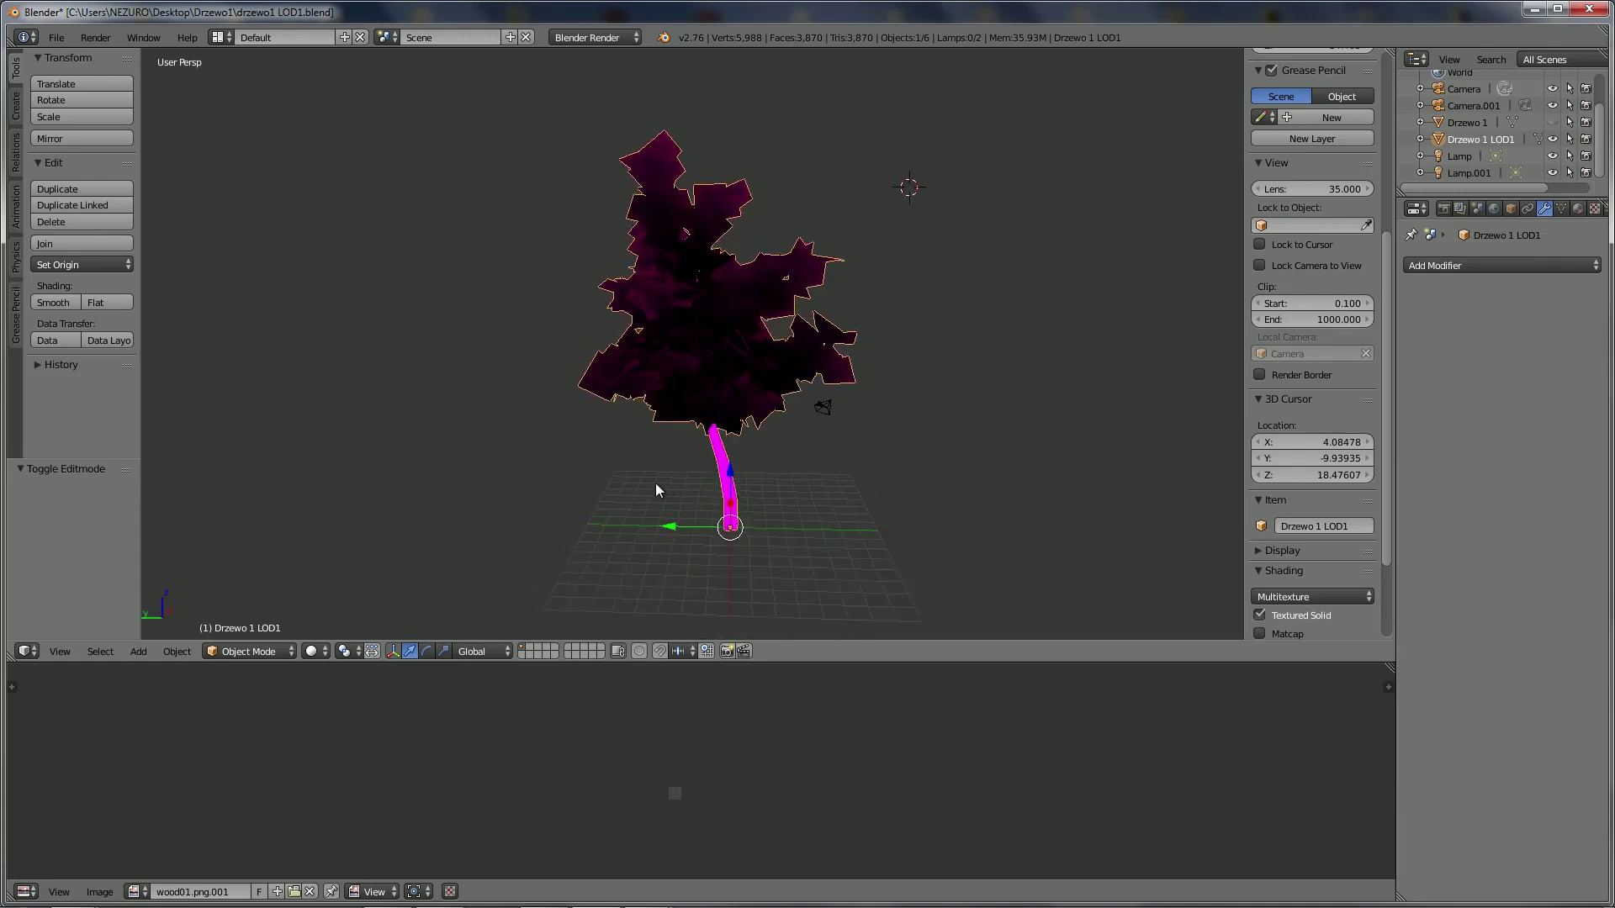
middle_click_drag(749, 441, 932, 383)
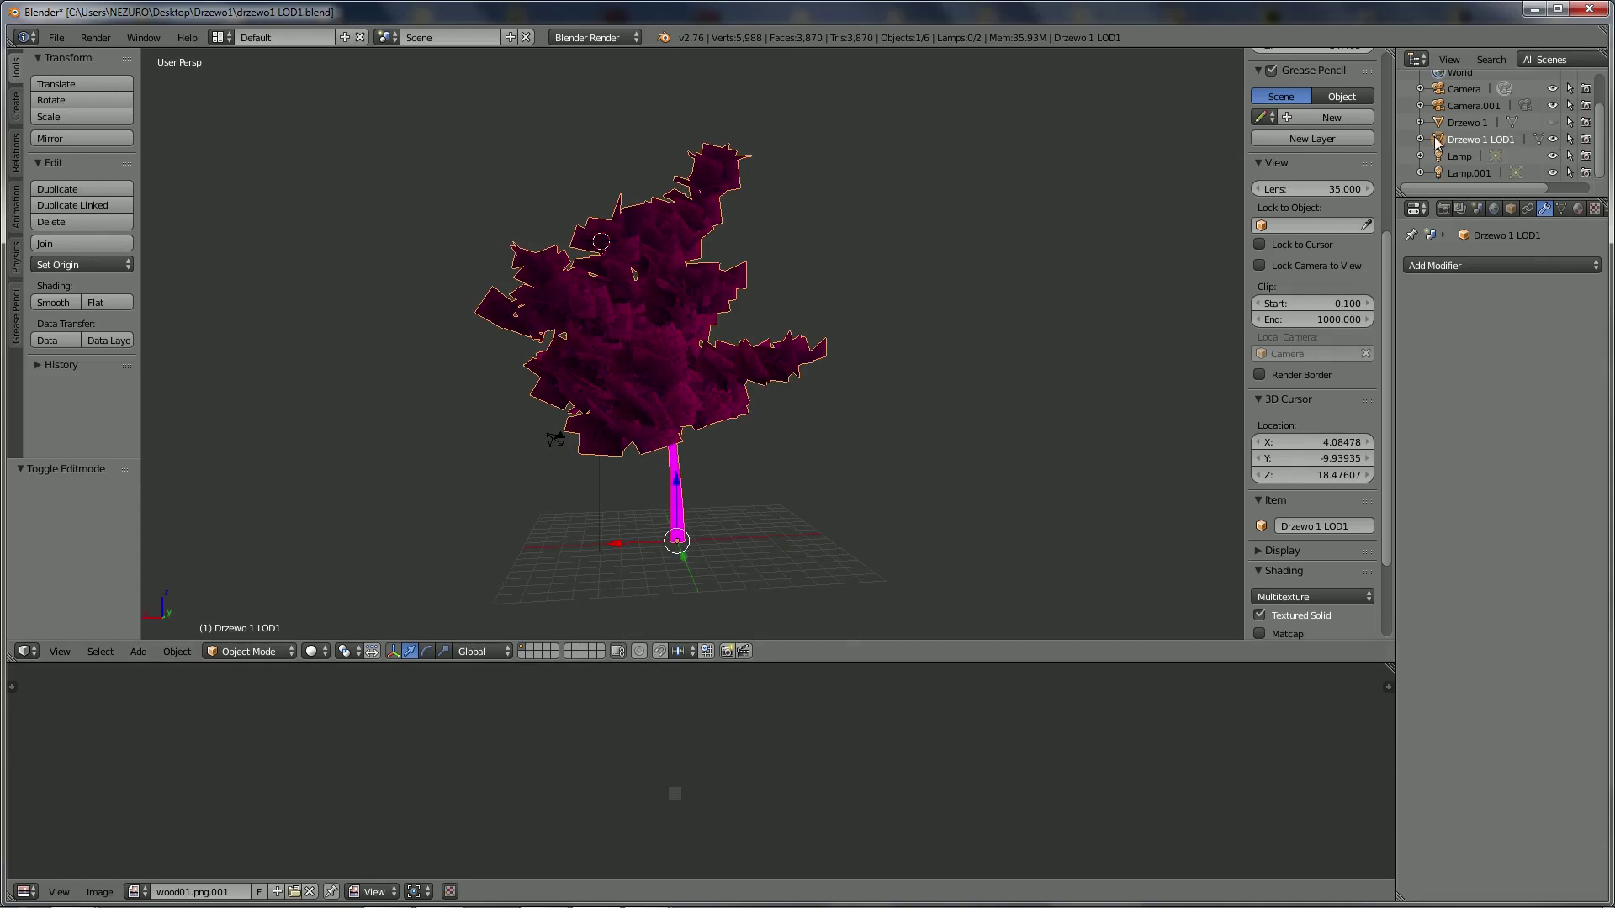
Delete Drzewo 1 from the Outliner, then orbit and zoom around the remaining LOD1 tree
right_click(1467, 125)
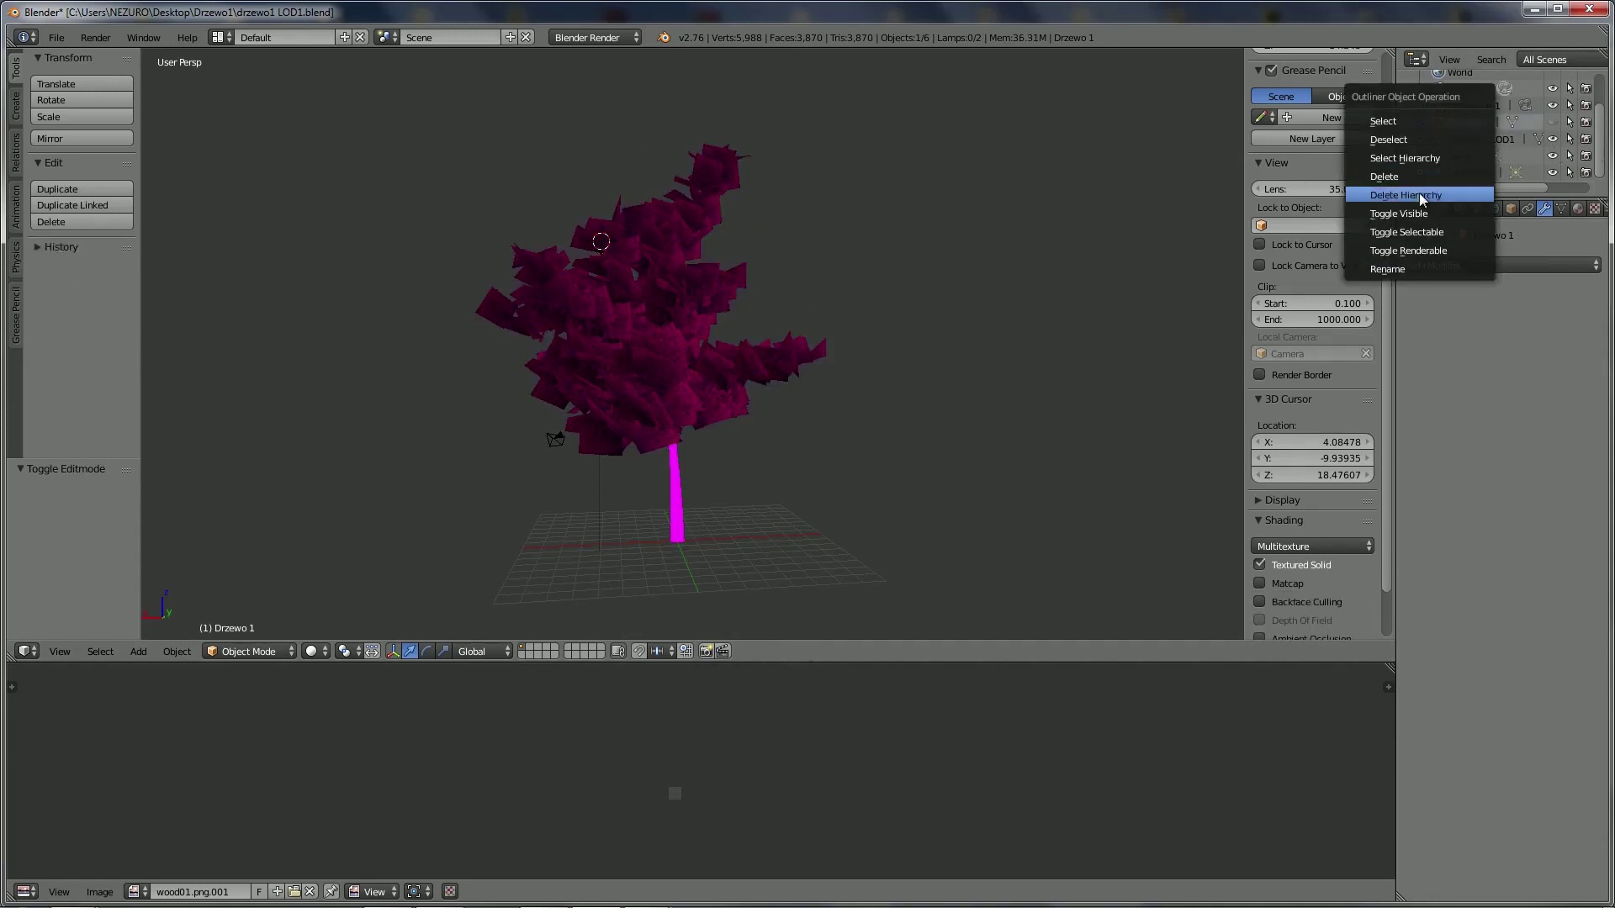
left_click(1434, 178)
mouse_move(699, 144)
middle_mouse_down()
mouse_move(1003, 170)
mouse_move(695, 205)
mouse_move(811, 209)
mouse_move(486, 256)
mouse_move(641, 250)
mouse_move(473, 258)
mouse_move(539, 263)
mouse_move(817, 169)
mouse_move(695, 209)
middle_mouse_up()
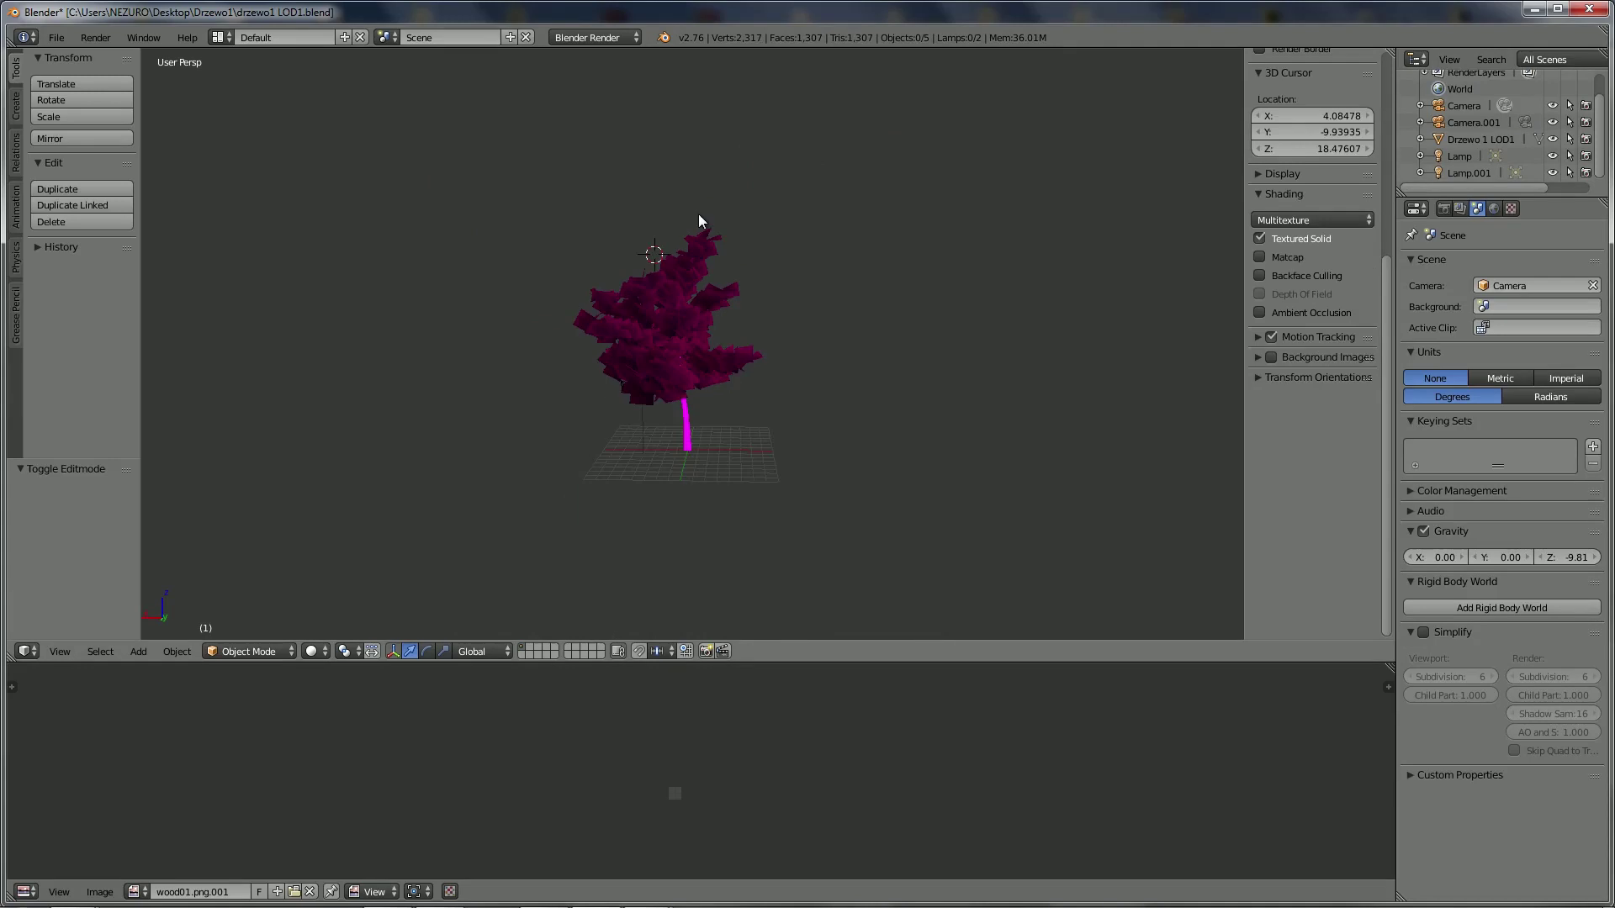
scroll(698, 213, "up", 2)
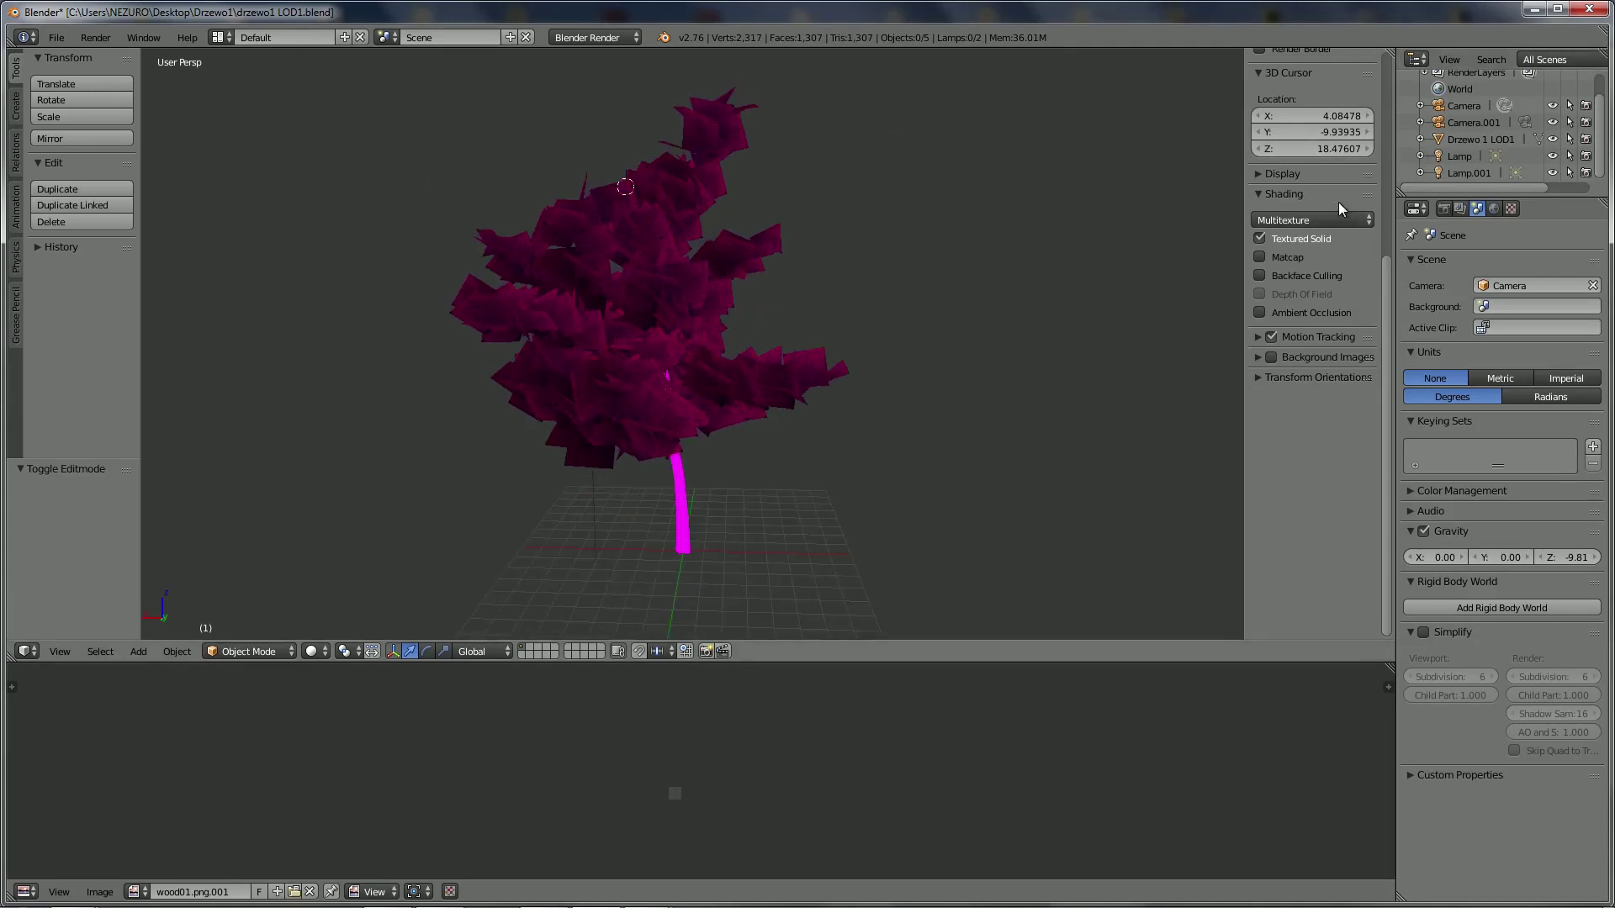
scroll(1361, 244, "up", 2)
scroll(1380, 126, "up", 5)
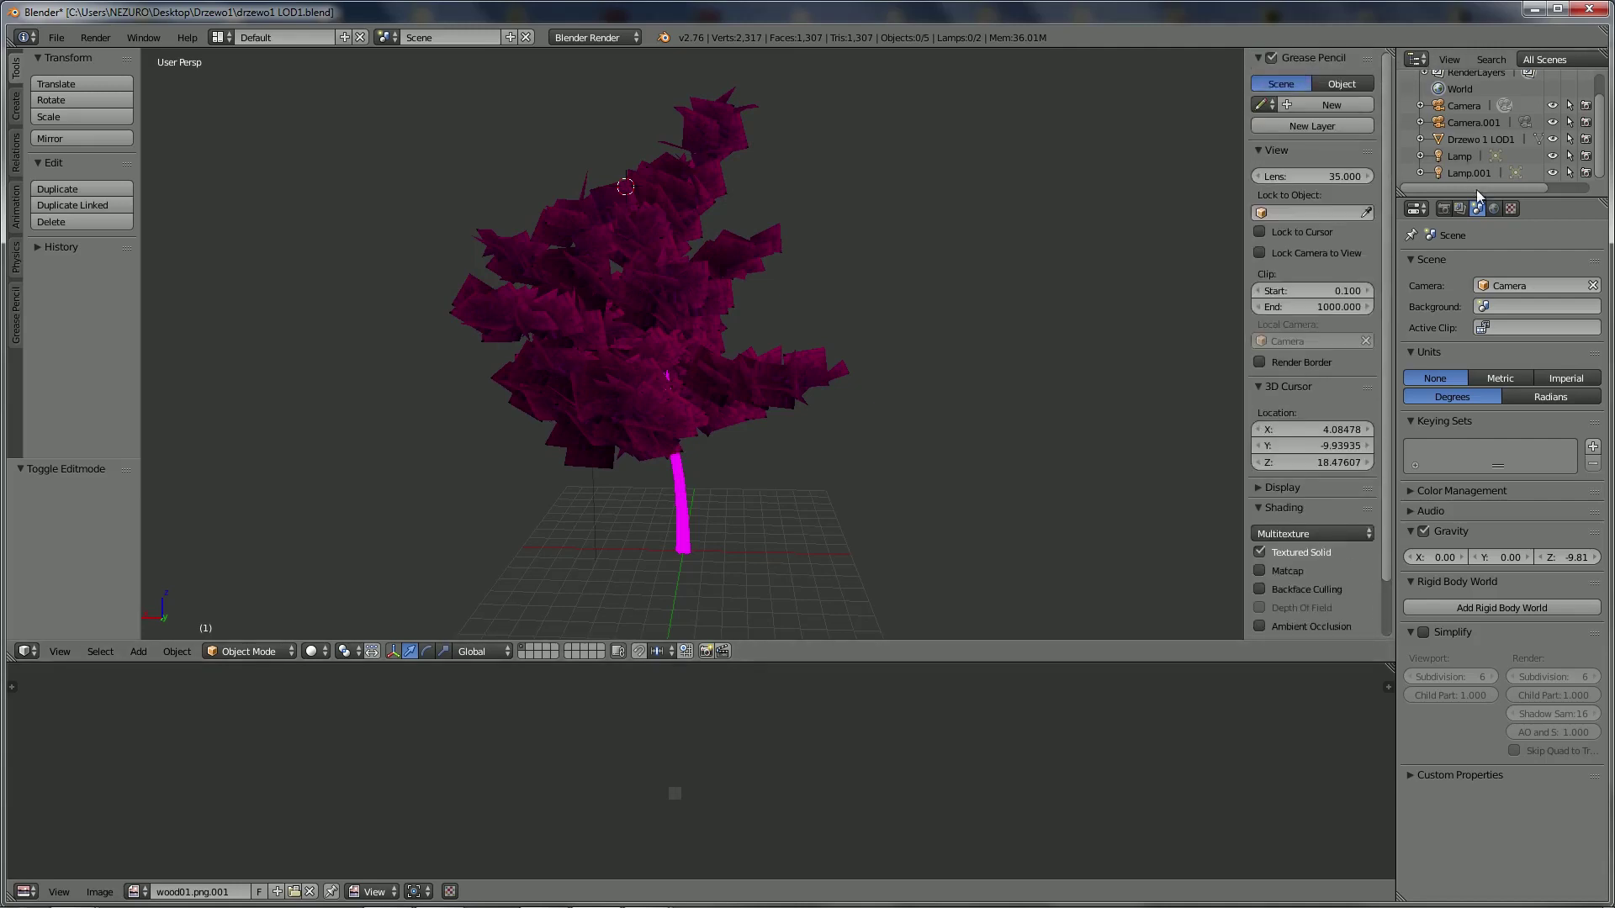
scroll(1477, 168, "up", 2)
Add a Decimate modifier to the LOD1 tree and test lowering its Collapse ratio
right_click(633, 284)
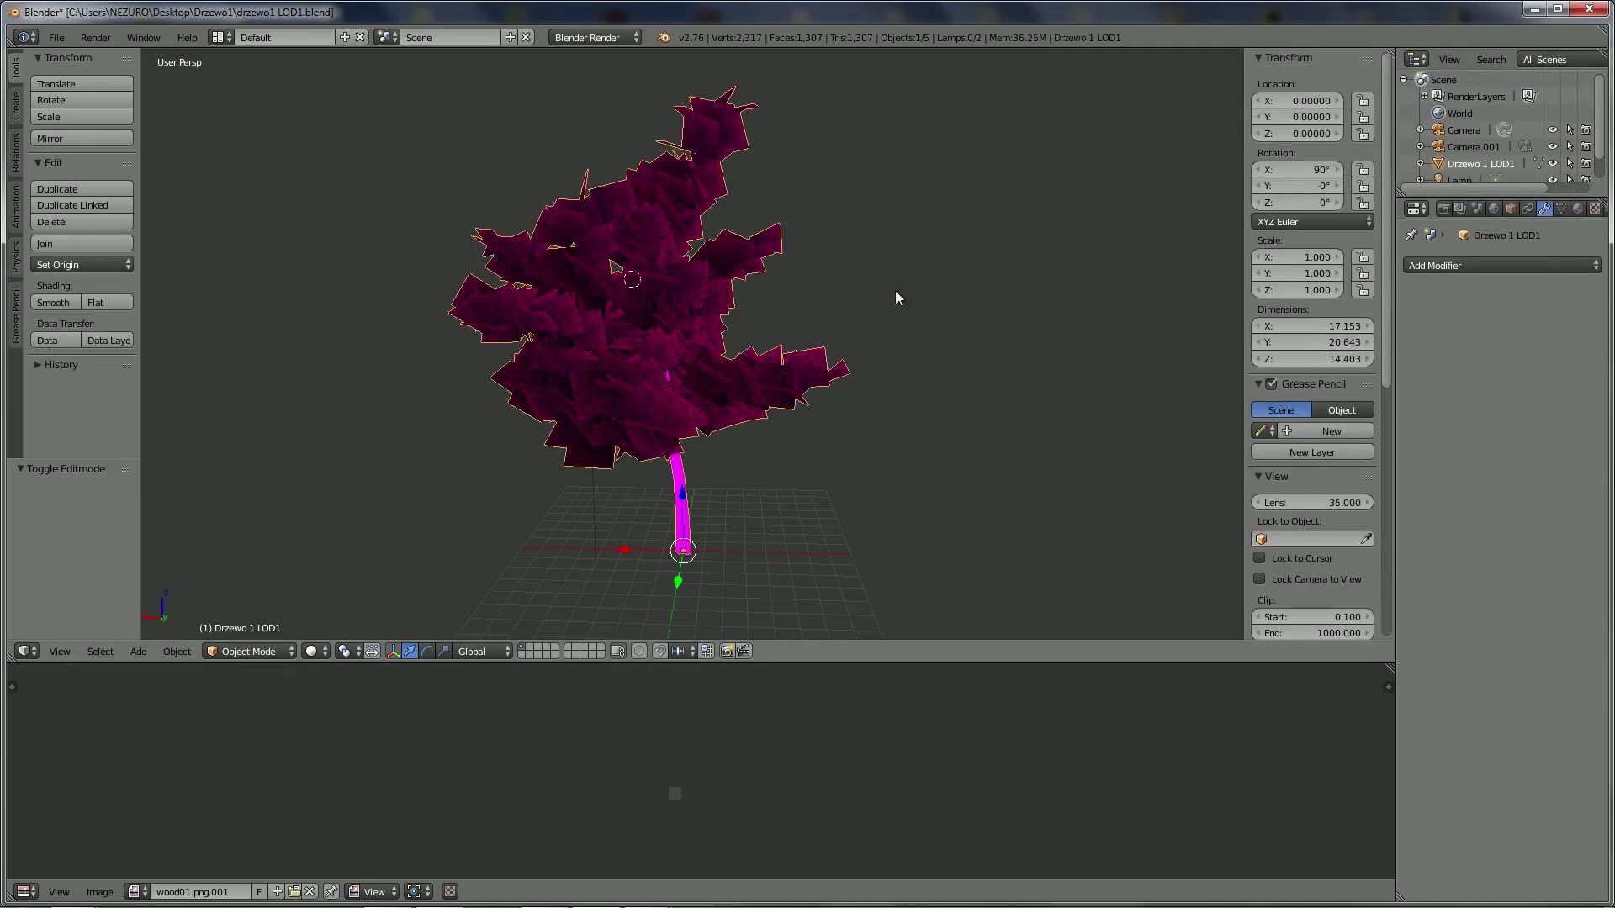
left_click(1515, 265)
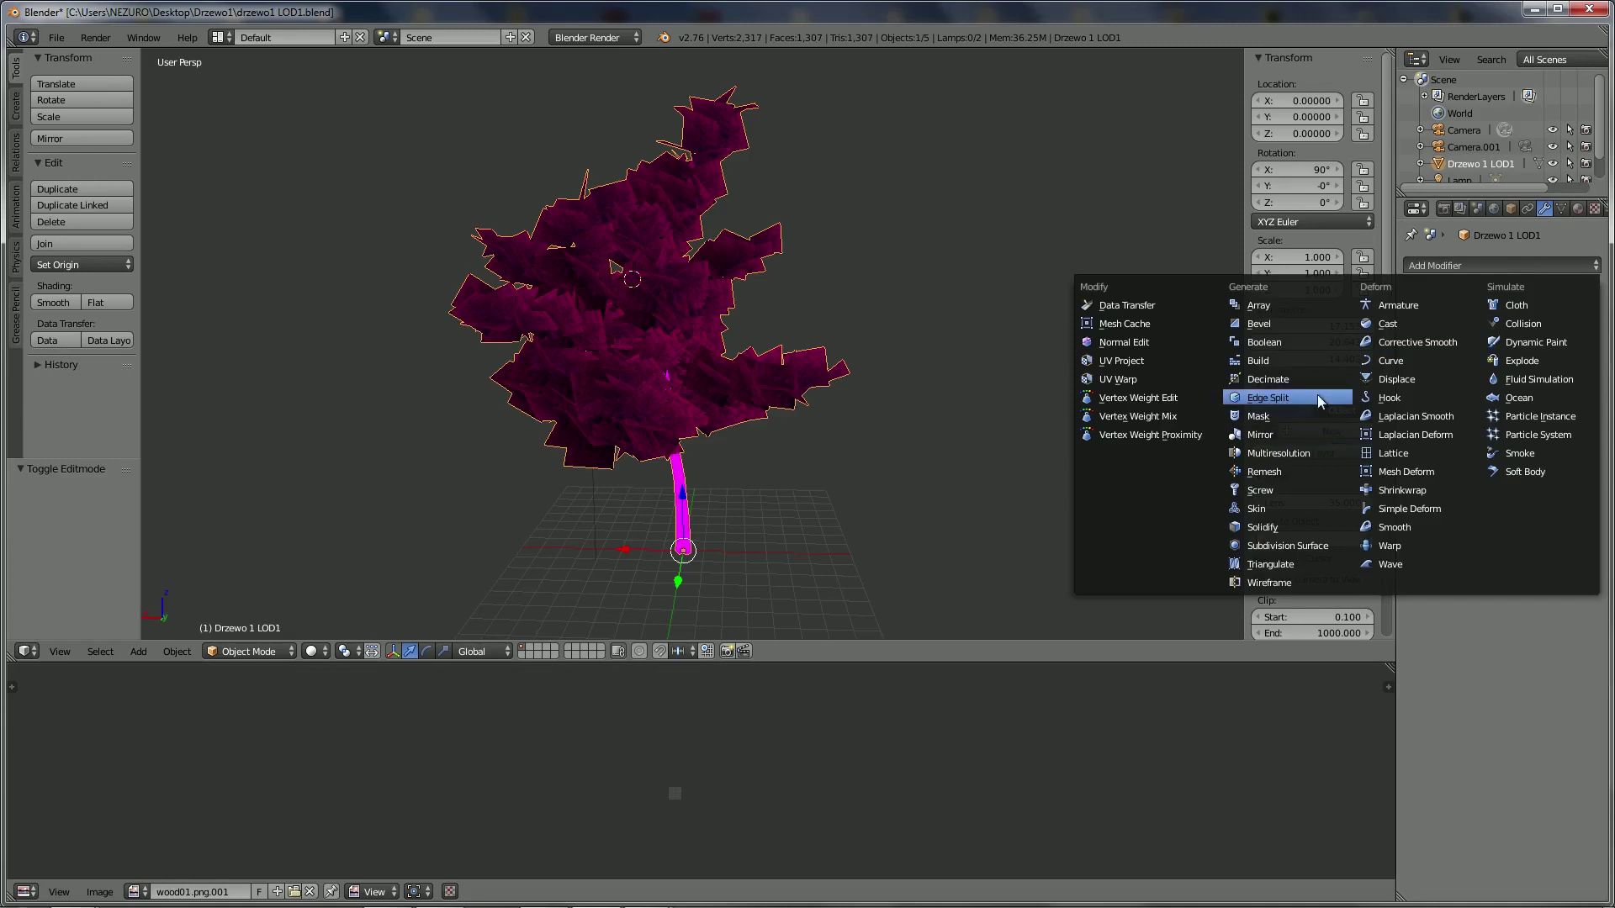
left_click(1312, 380)
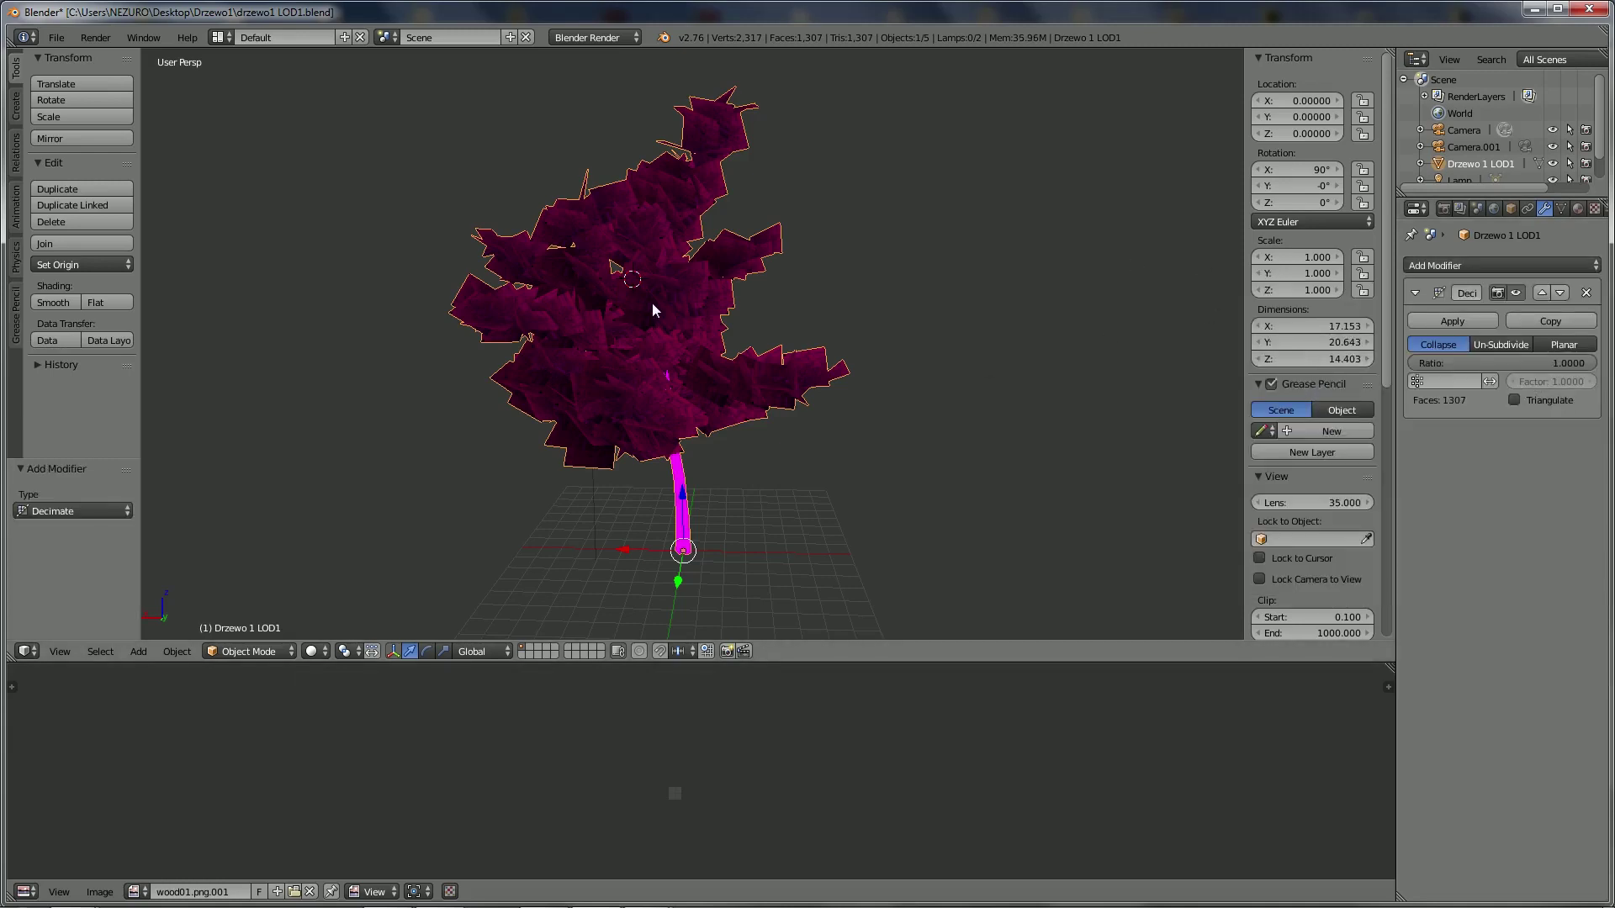
mouse_move(1506, 363)
left_mouse_down()
mouse_move(1430, 362)
mouse_move(1485, 362)
left_mouse_up()
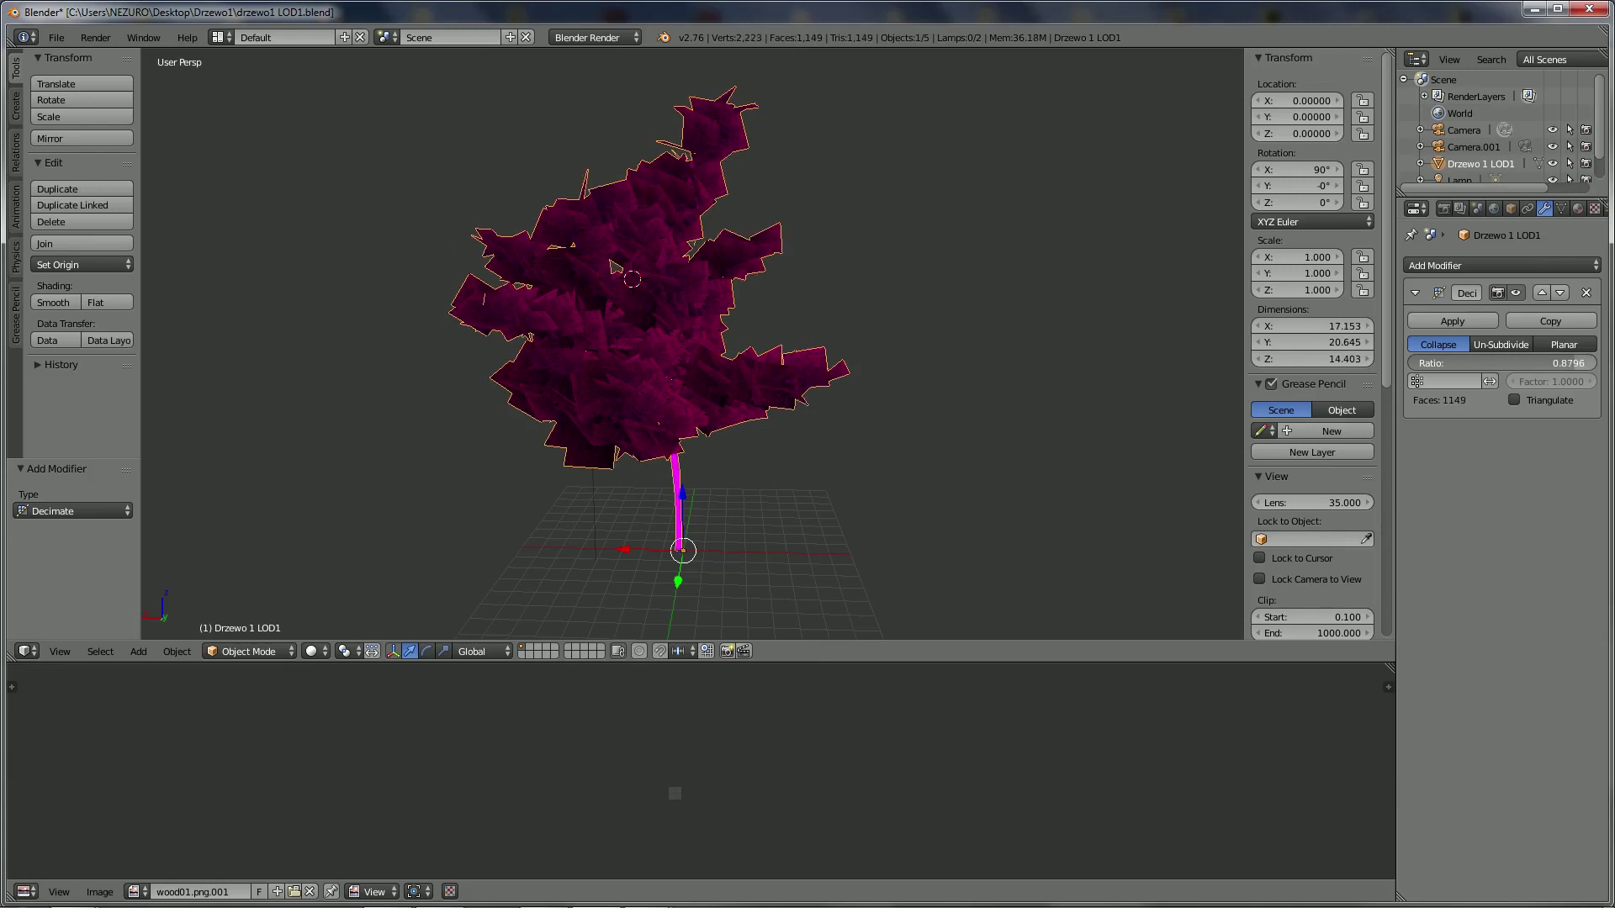
middle_click_drag(1002, 455, 883, 467)
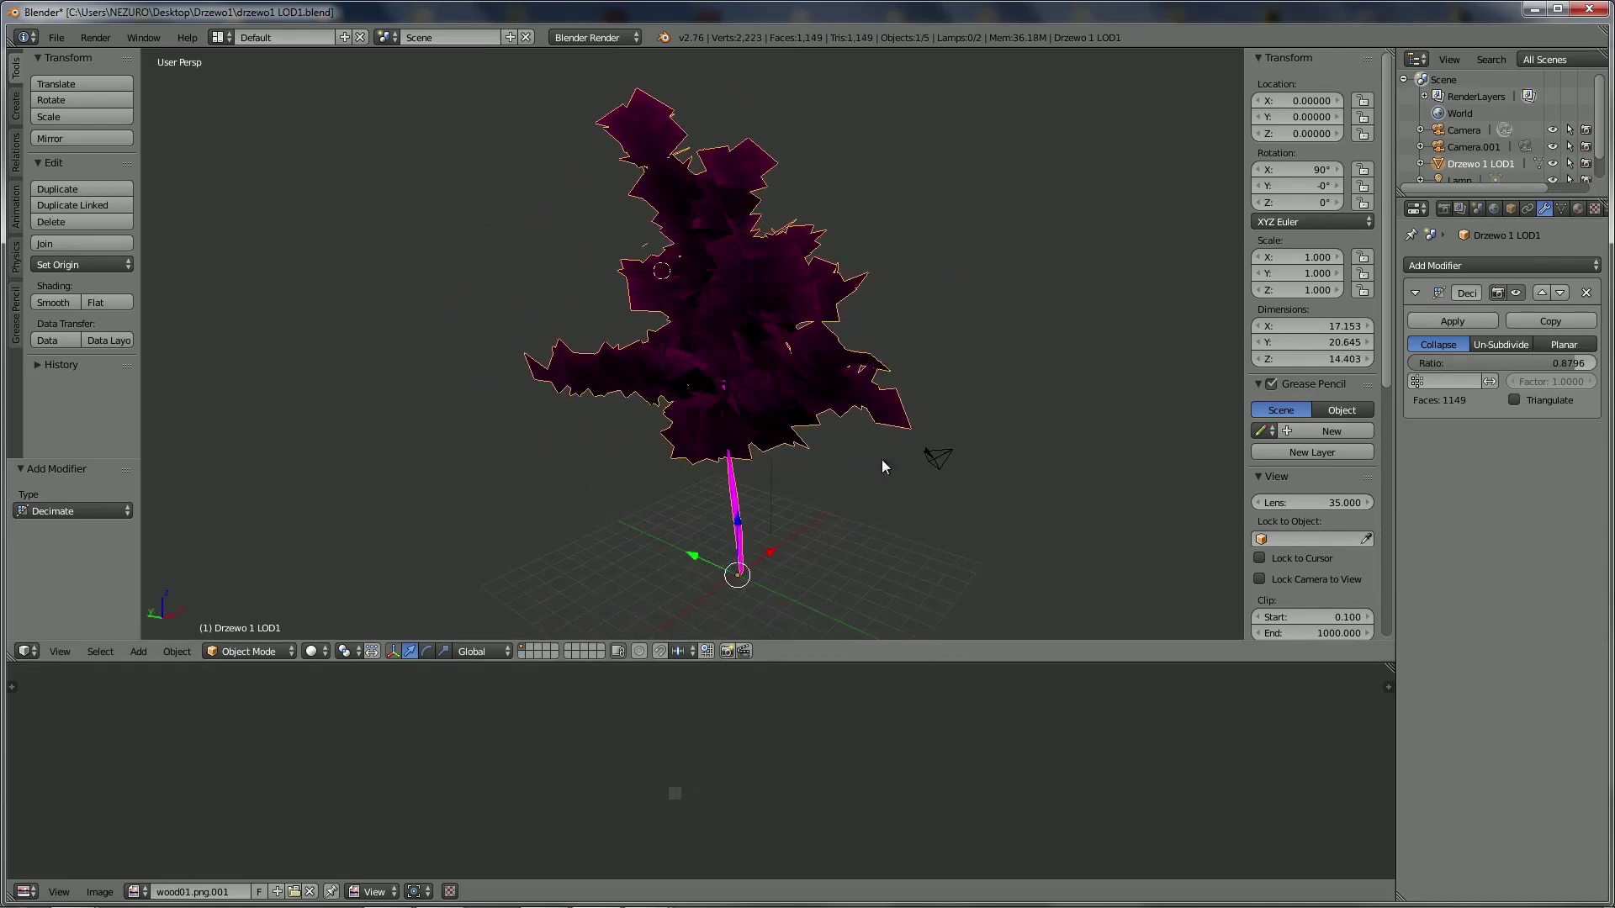
Try Un-Subdivide decimation, then Planar with a raised angle limit
left_click(1500, 344)
left_click(1592, 363)
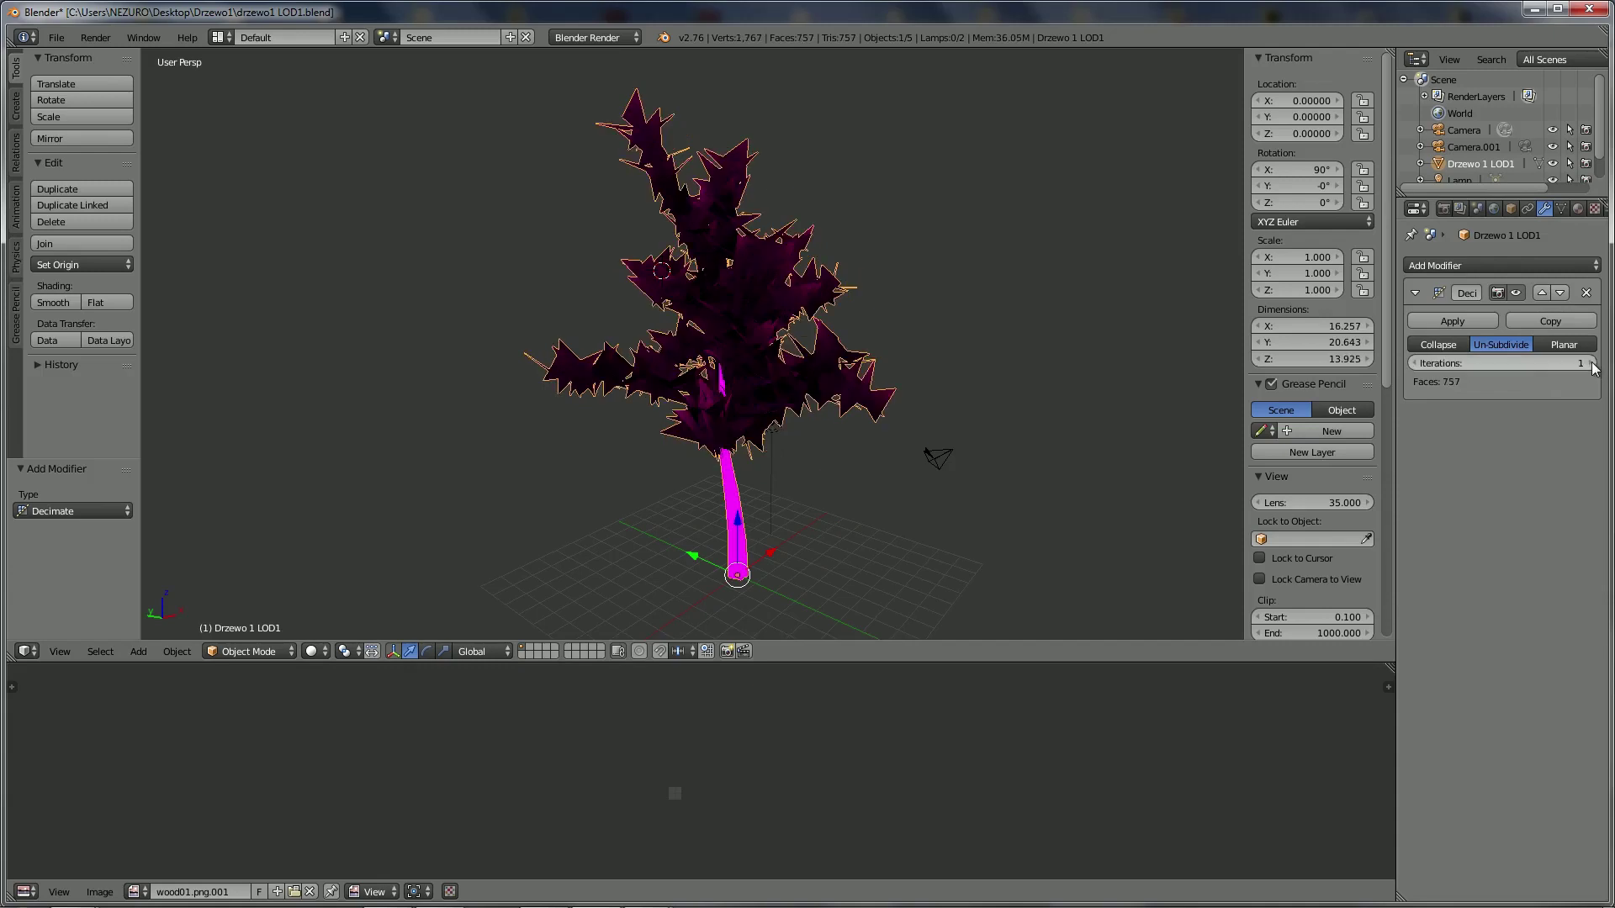
left_click(1564, 344)
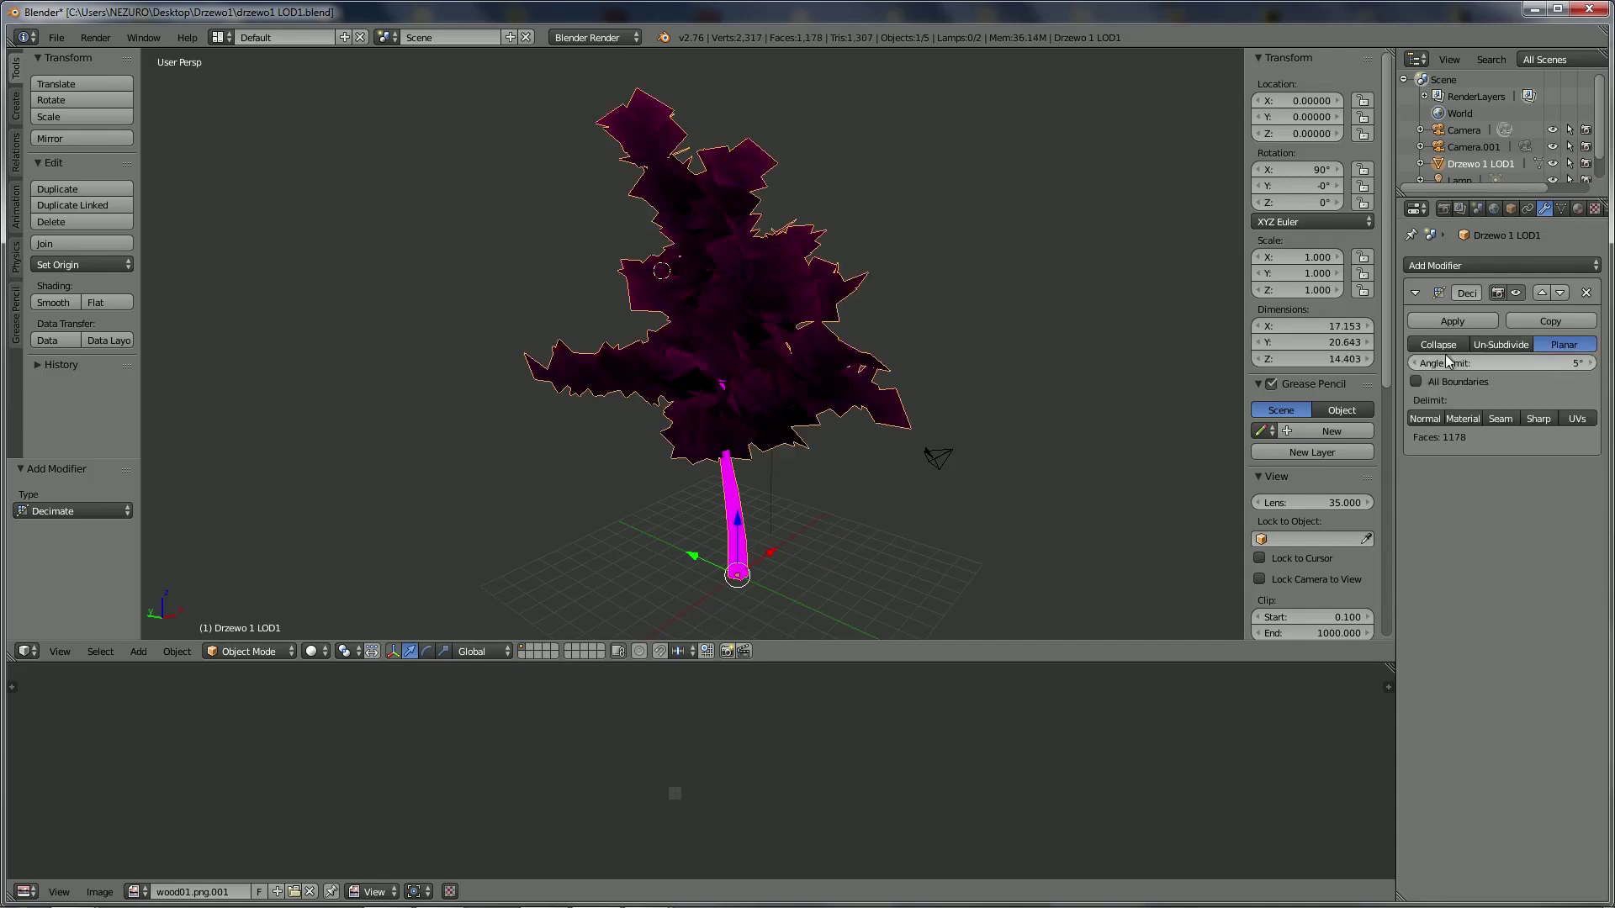
left_click_drag(1501, 362, 1539, 363)
left_click_drag(723, 386, 730, 389)
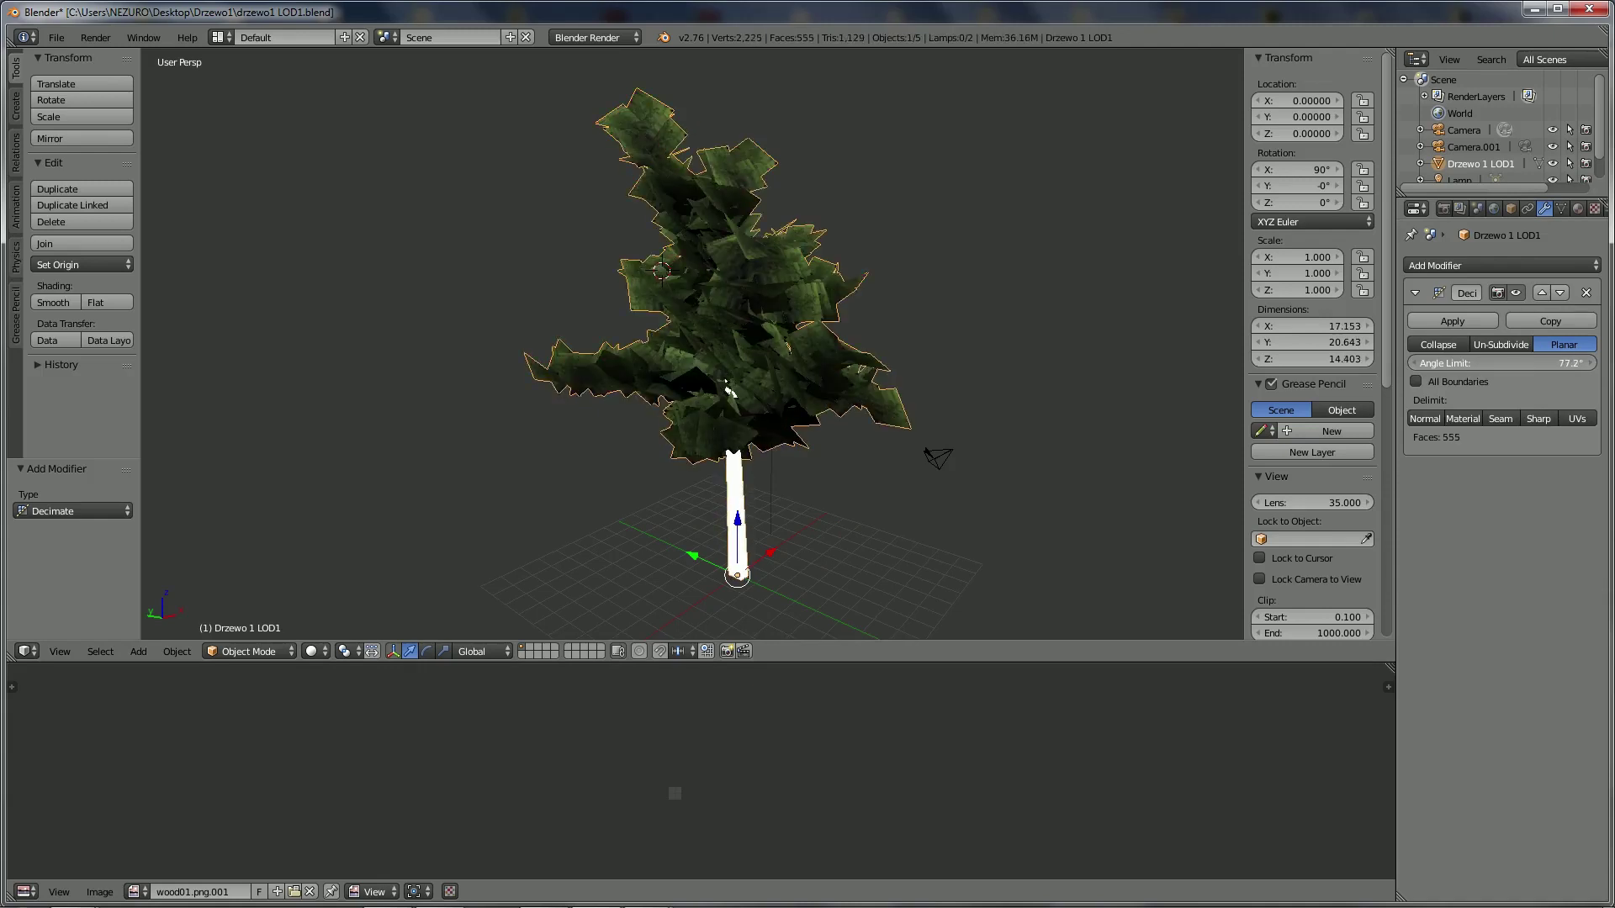
mouse_move(729, 389)
middle_mouse_down()
mouse_move(668, 446)
mouse_move(775, 461)
middle_mouse_up()
Reset the Planar angle limit to 0° and start quitting Blender
scroll(668, 446, "down", 5)
scroll(776, 461, "up", 3)
scroll(813, 461, "up", 5)
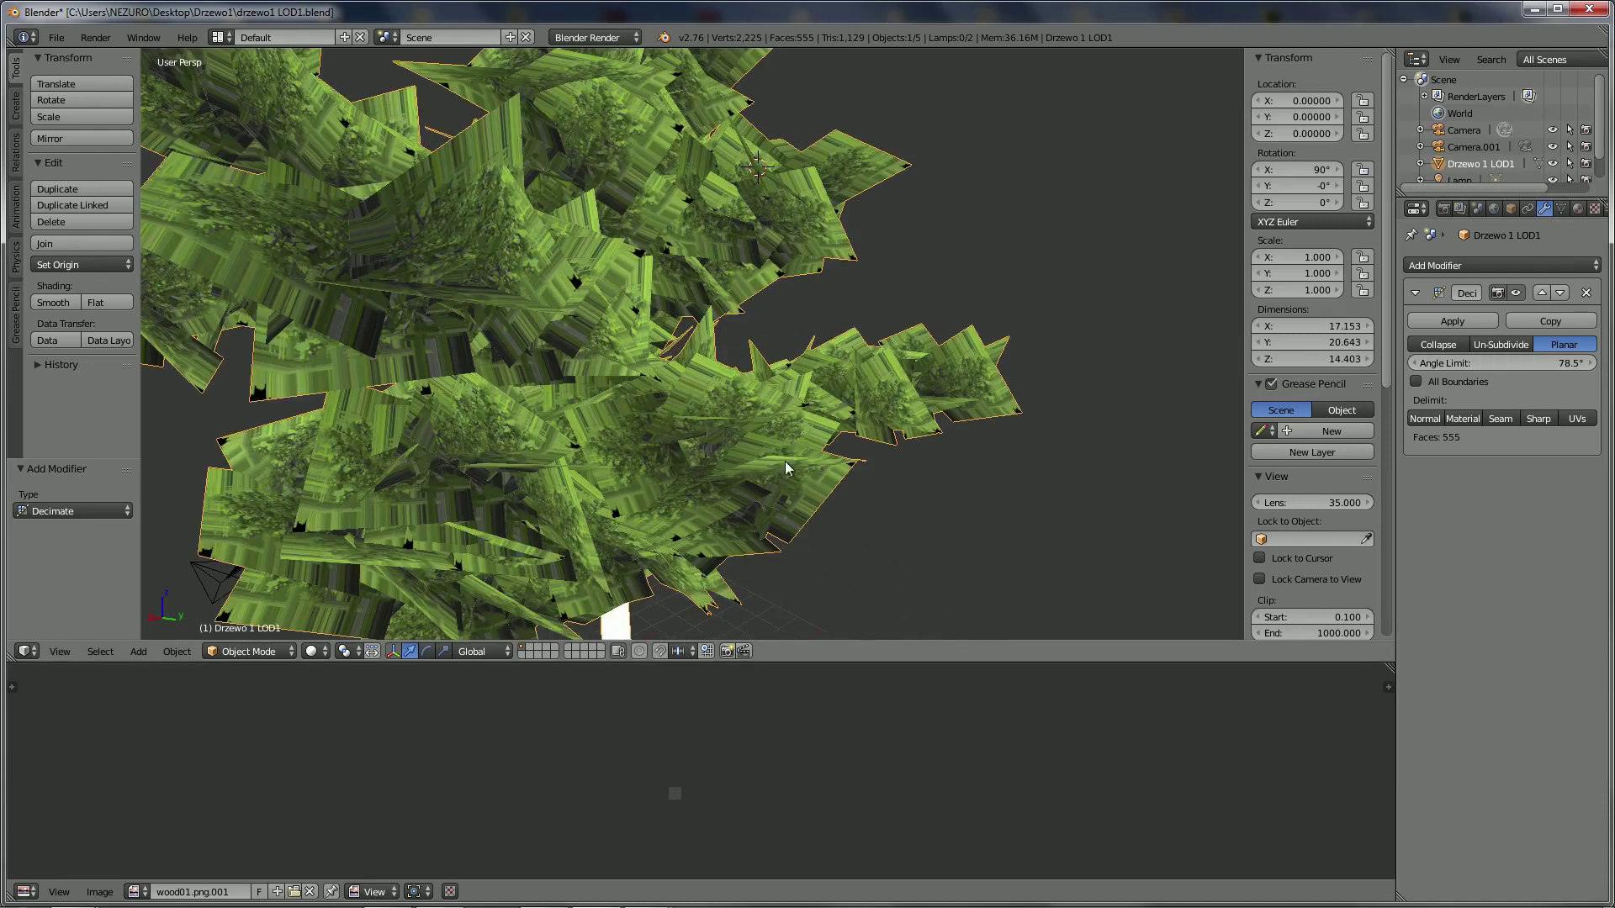
left_click_drag(1506, 362, 1421, 362)
scroll(999, 393, "down", 8)
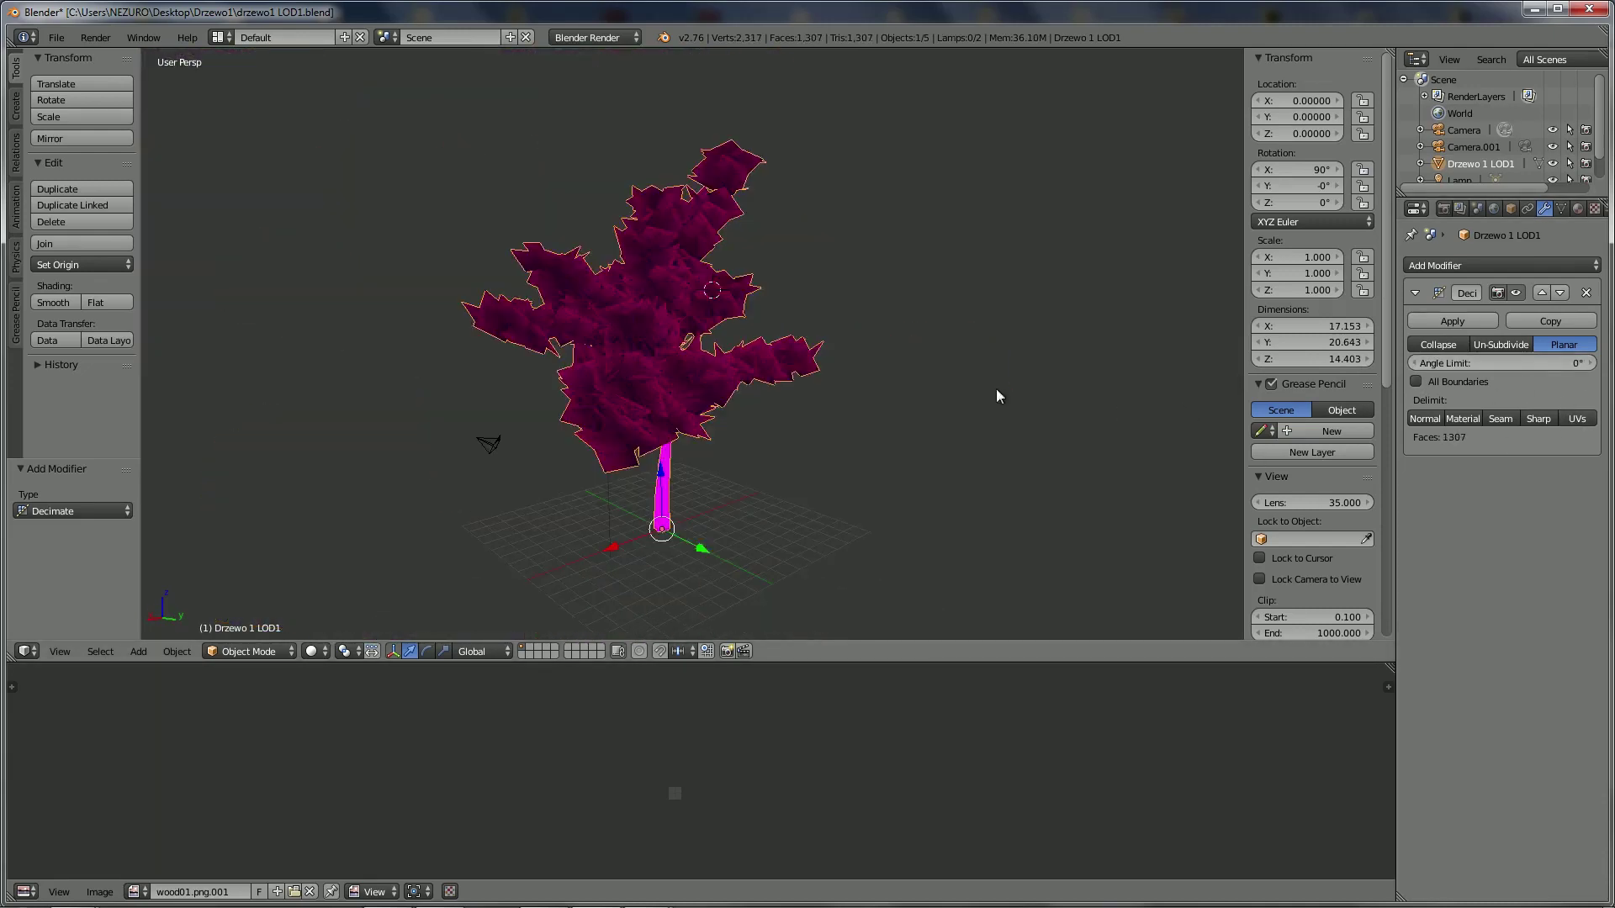
left_click(1581, 9)
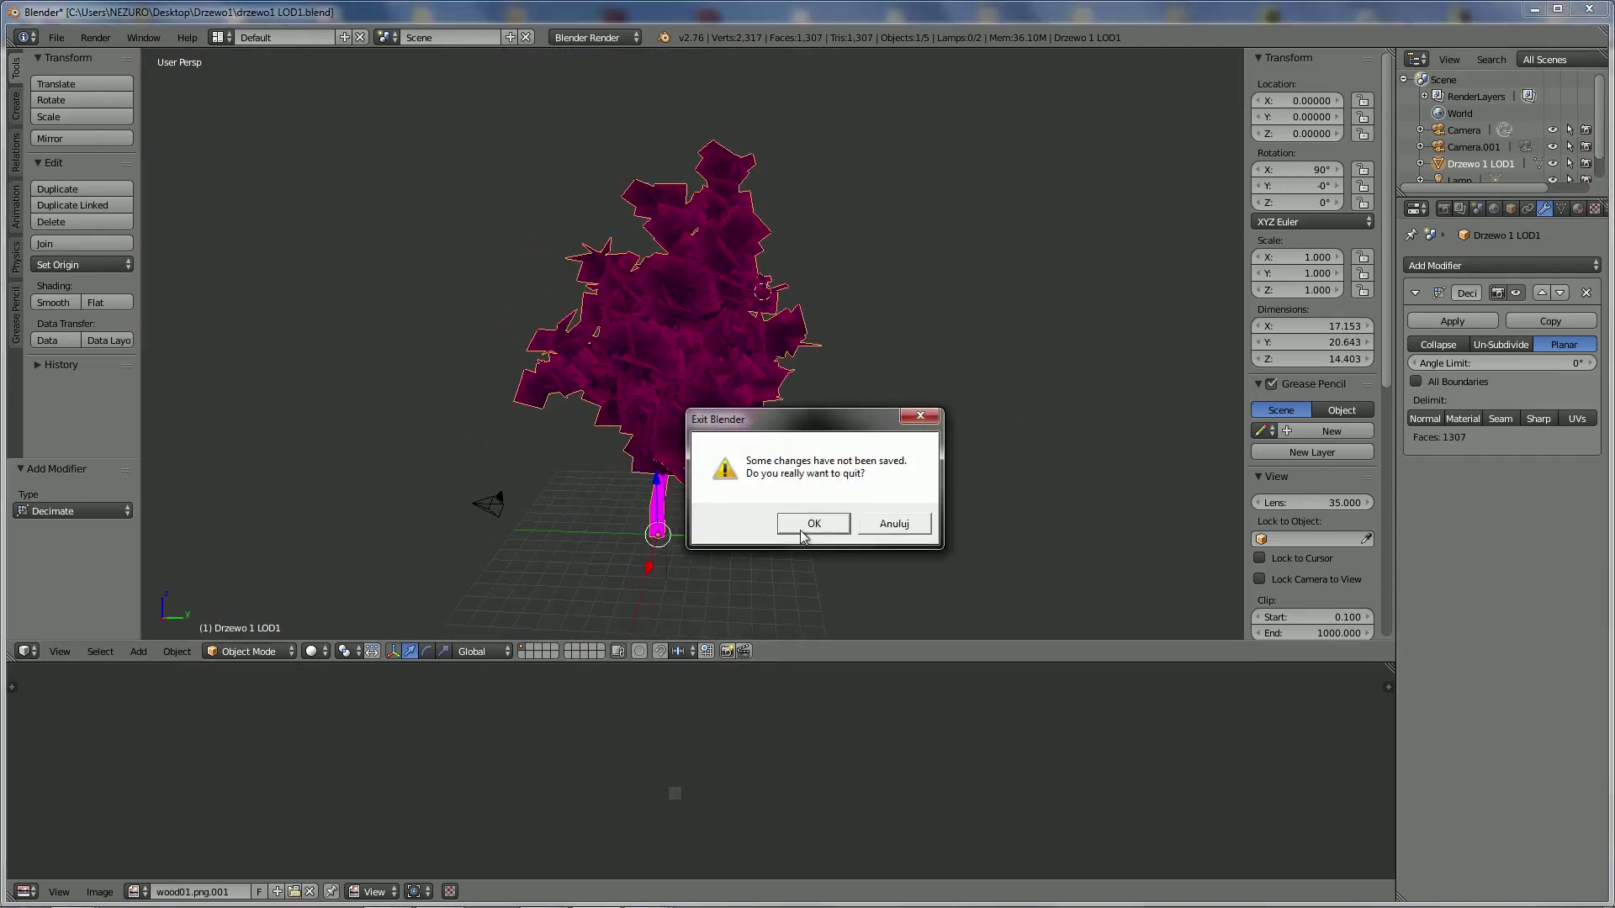
Quit Blender without saving, resize the Unity window, and drag the drzewo1 LOD1 file into it
left_click(798, 526)
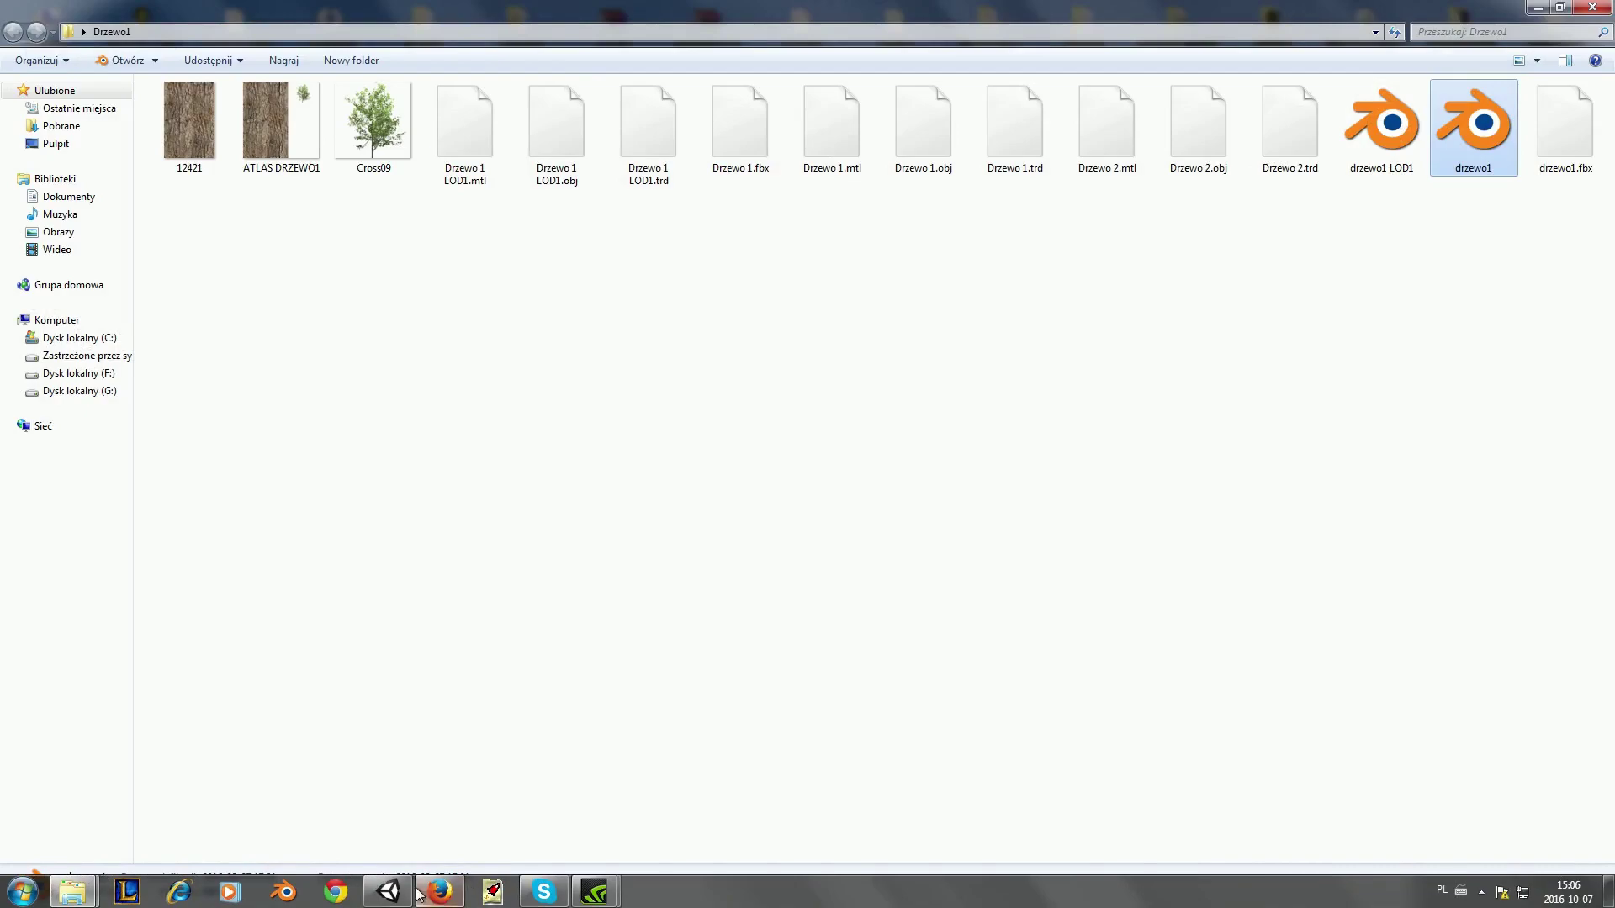
left_click(387, 898)
left_click(1560, 7)
mouse_move(608, 22)
left_mouse_down()
mouse_move(860, 279)
mouse_move(796, 160)
mouse_move(816, 190)
left_mouse_up()
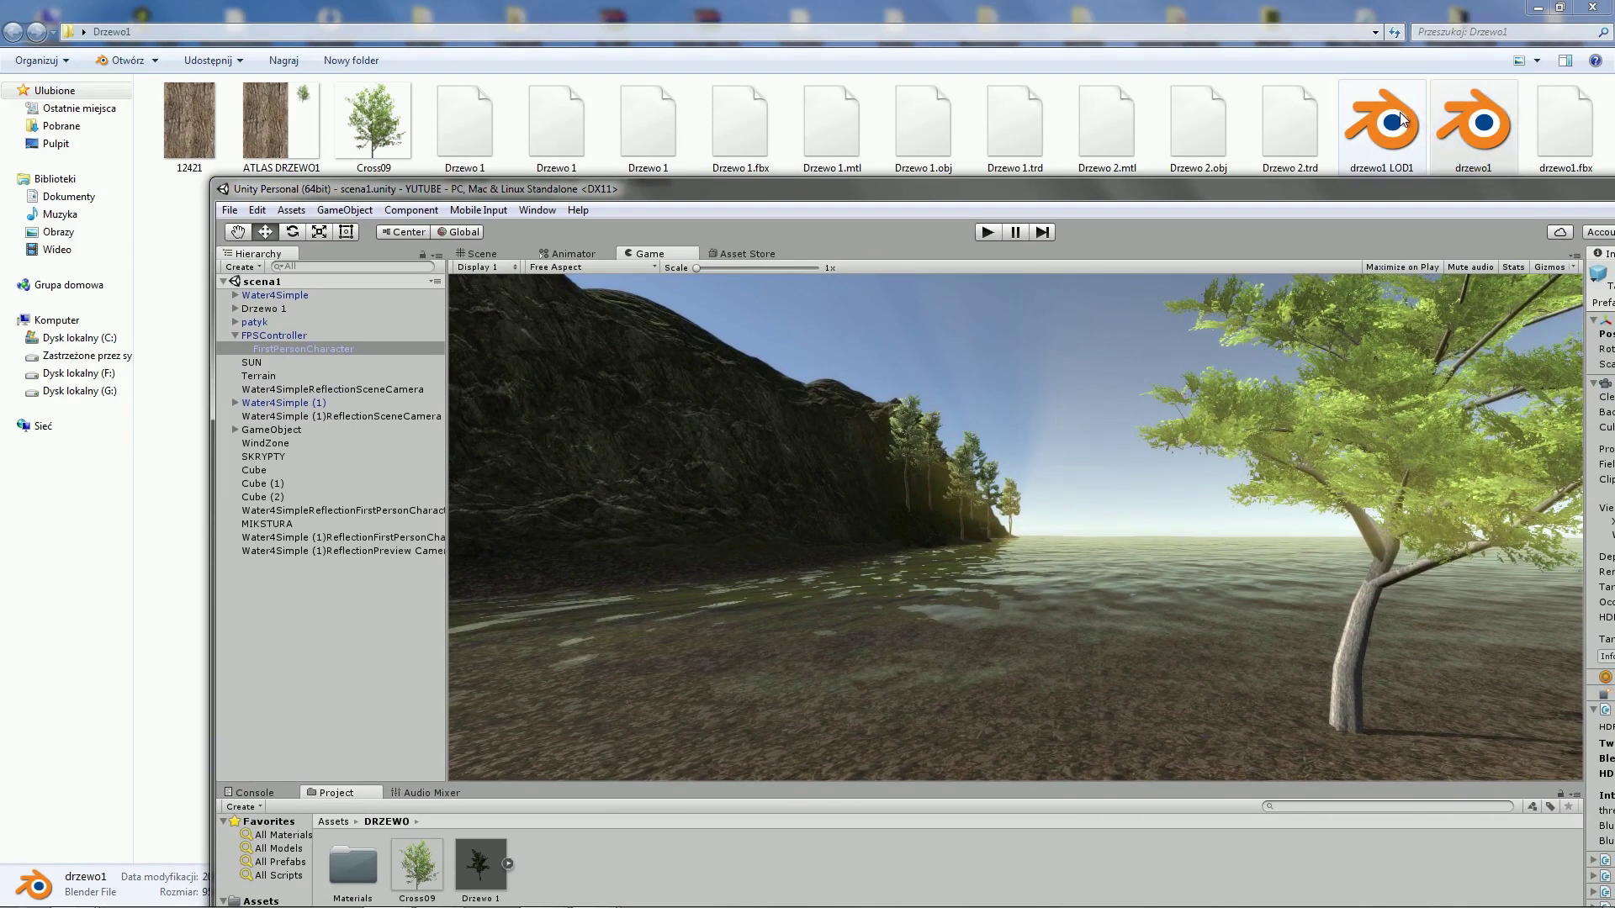
left_click_drag(1402, 118, 1127, 292)
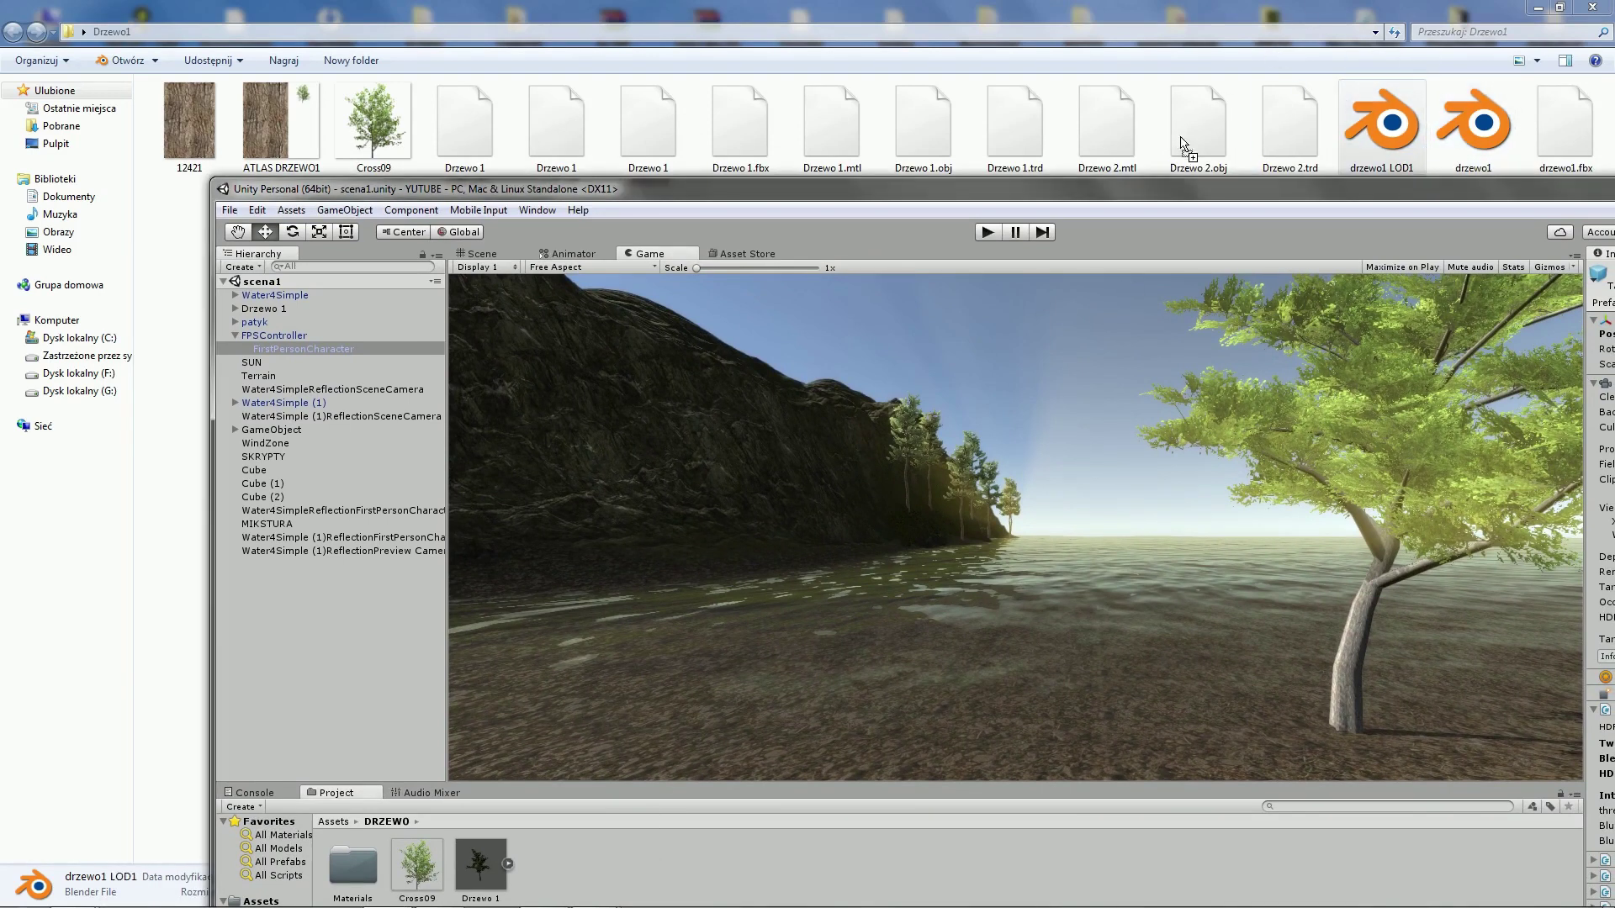
left_click_drag(1573, 190, 1274, 154)
Maximize Unity and select the drzewo1 LOD1 asset in the DRZEWO folder
left_click(1468, 149)
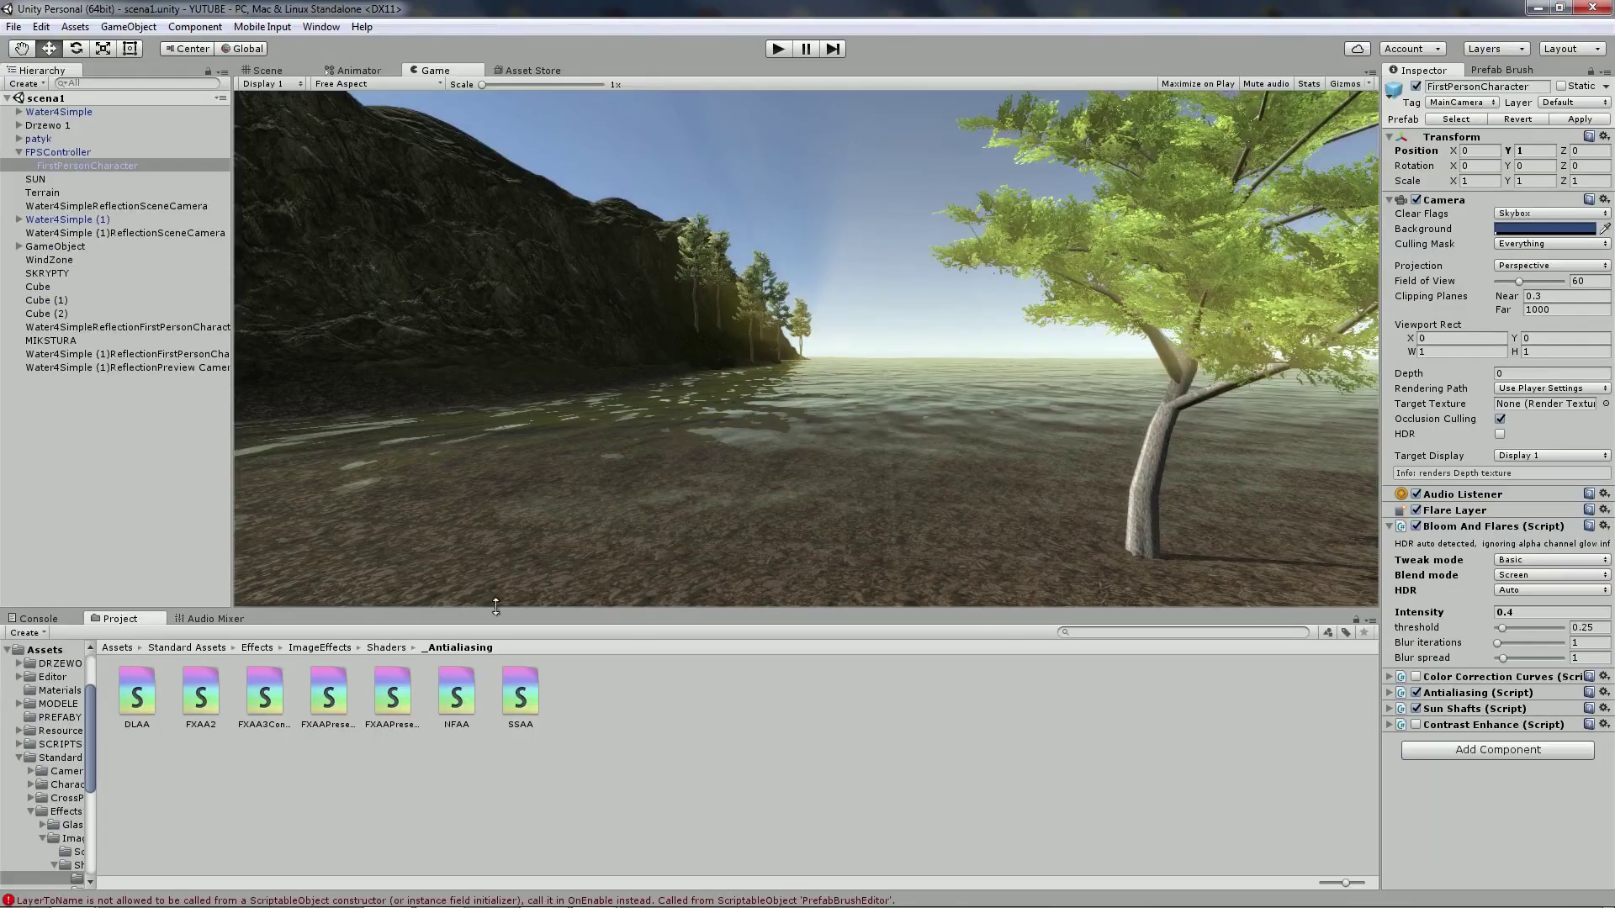
left_click(117, 648)
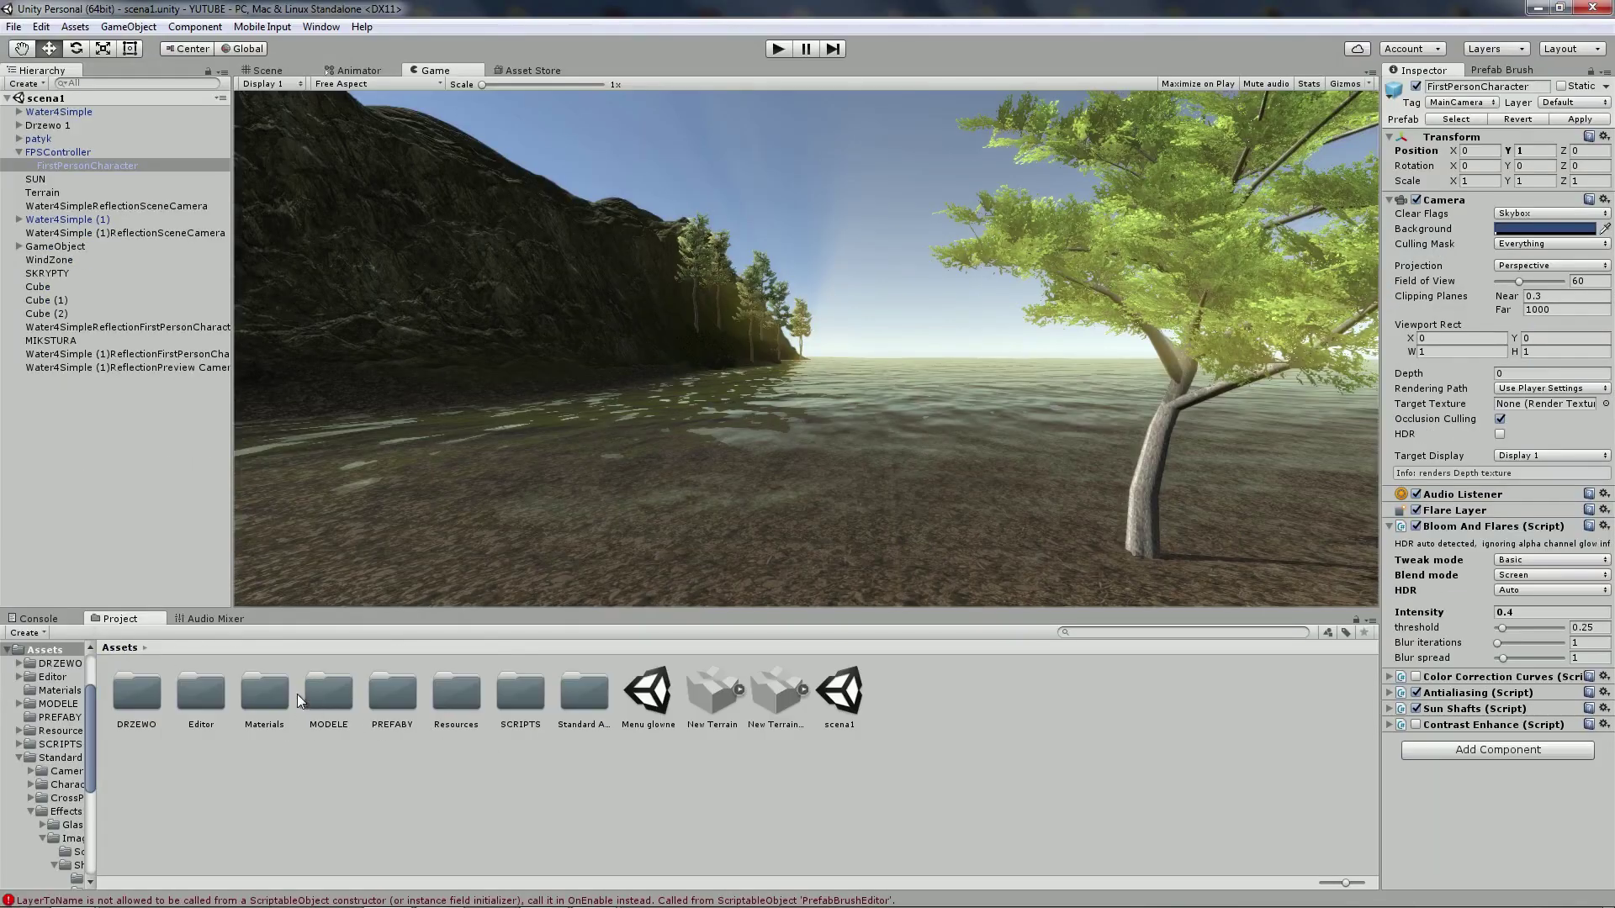
double_click(328, 691)
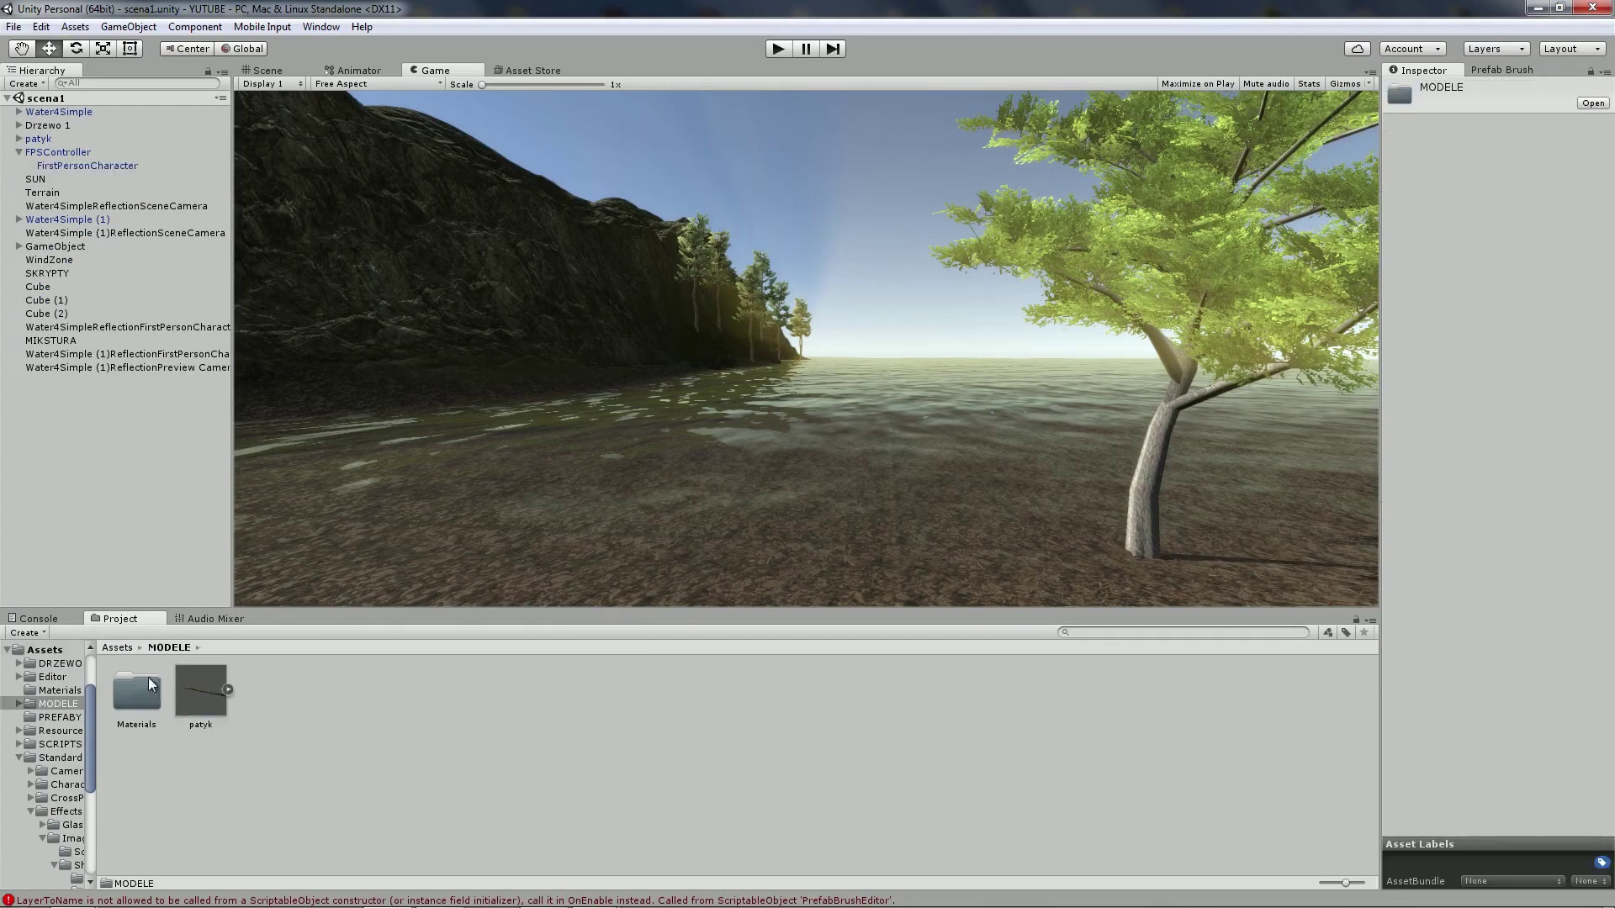
left_click(116, 646)
double_click(145, 710)
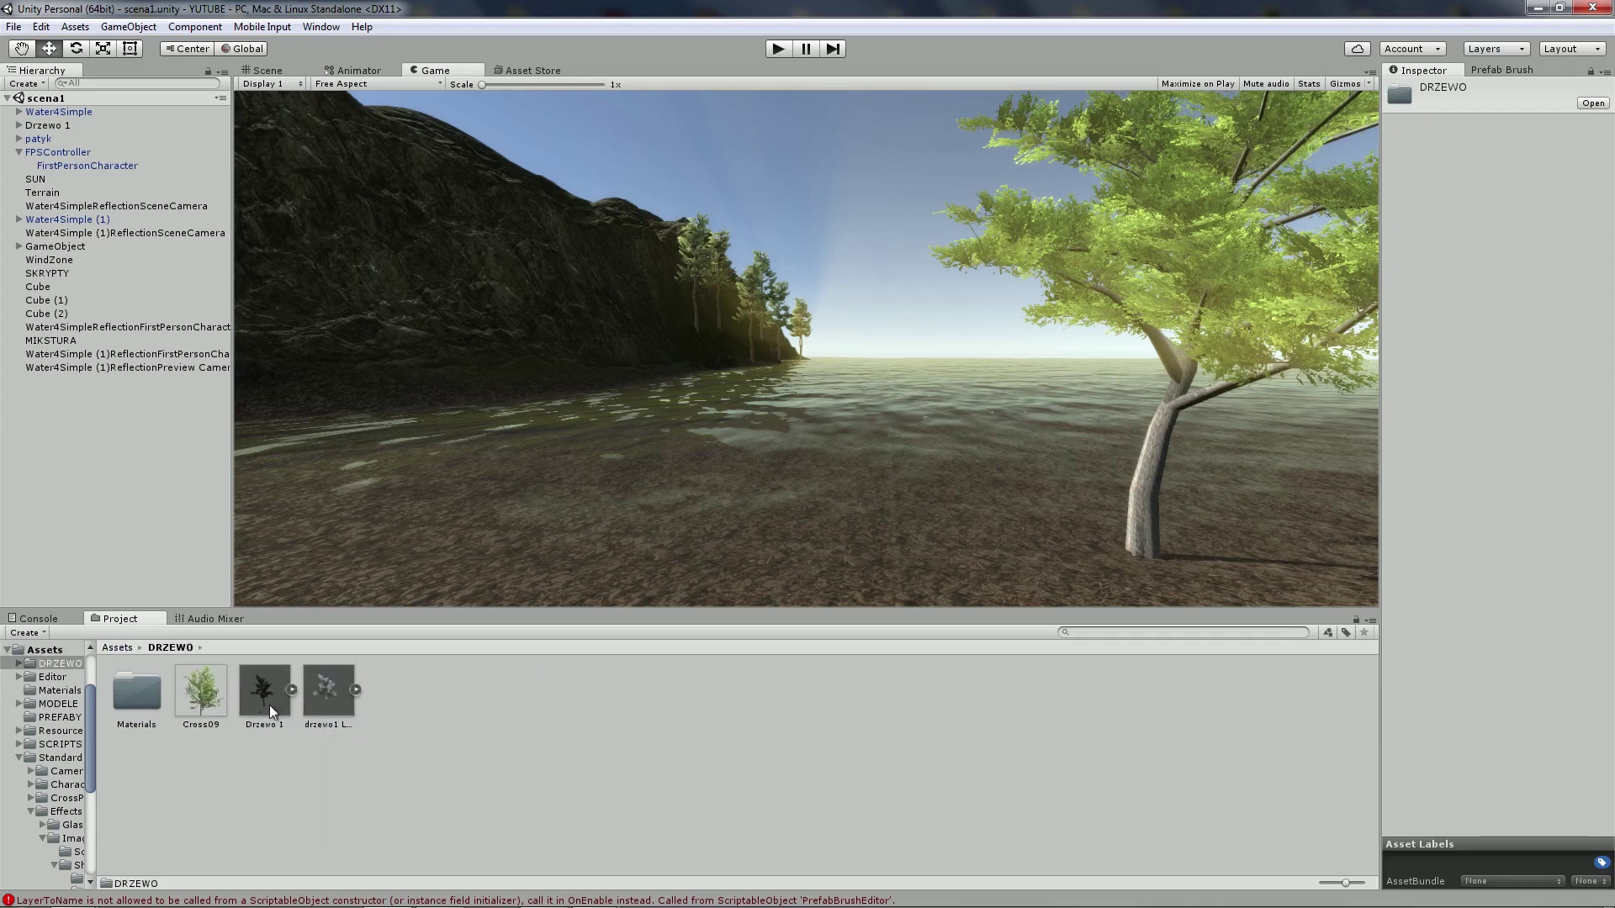
left_click(310, 678)
left_click(264, 679)
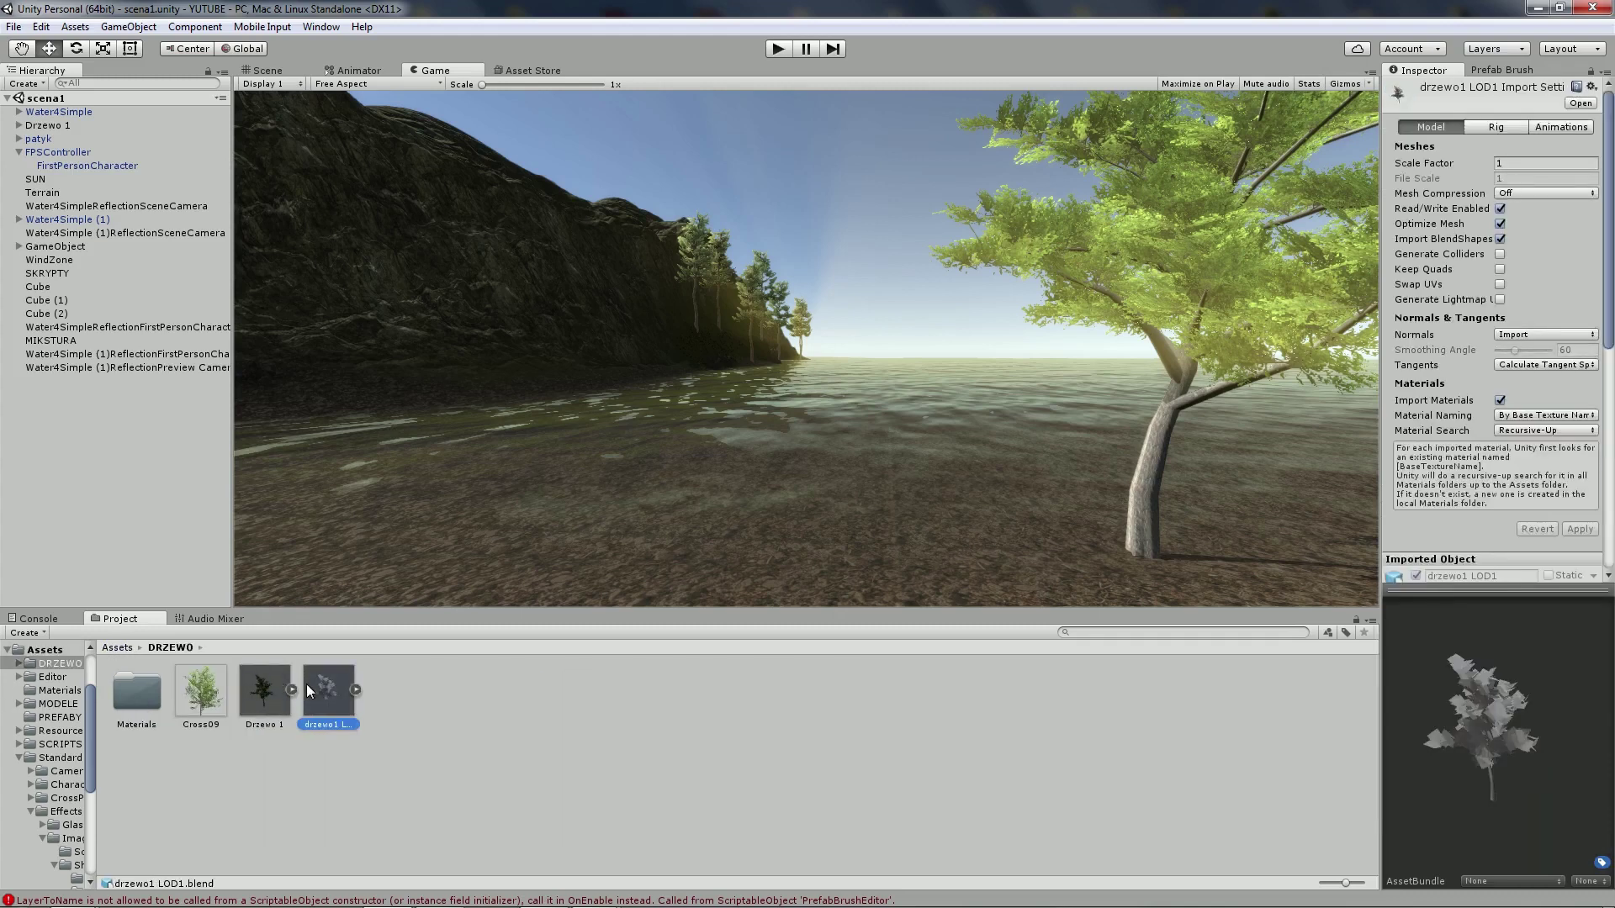
Set Mesh Compression to High, Normals to Calculate, and Smoothing Angle to 180
left_click(1515, 199)
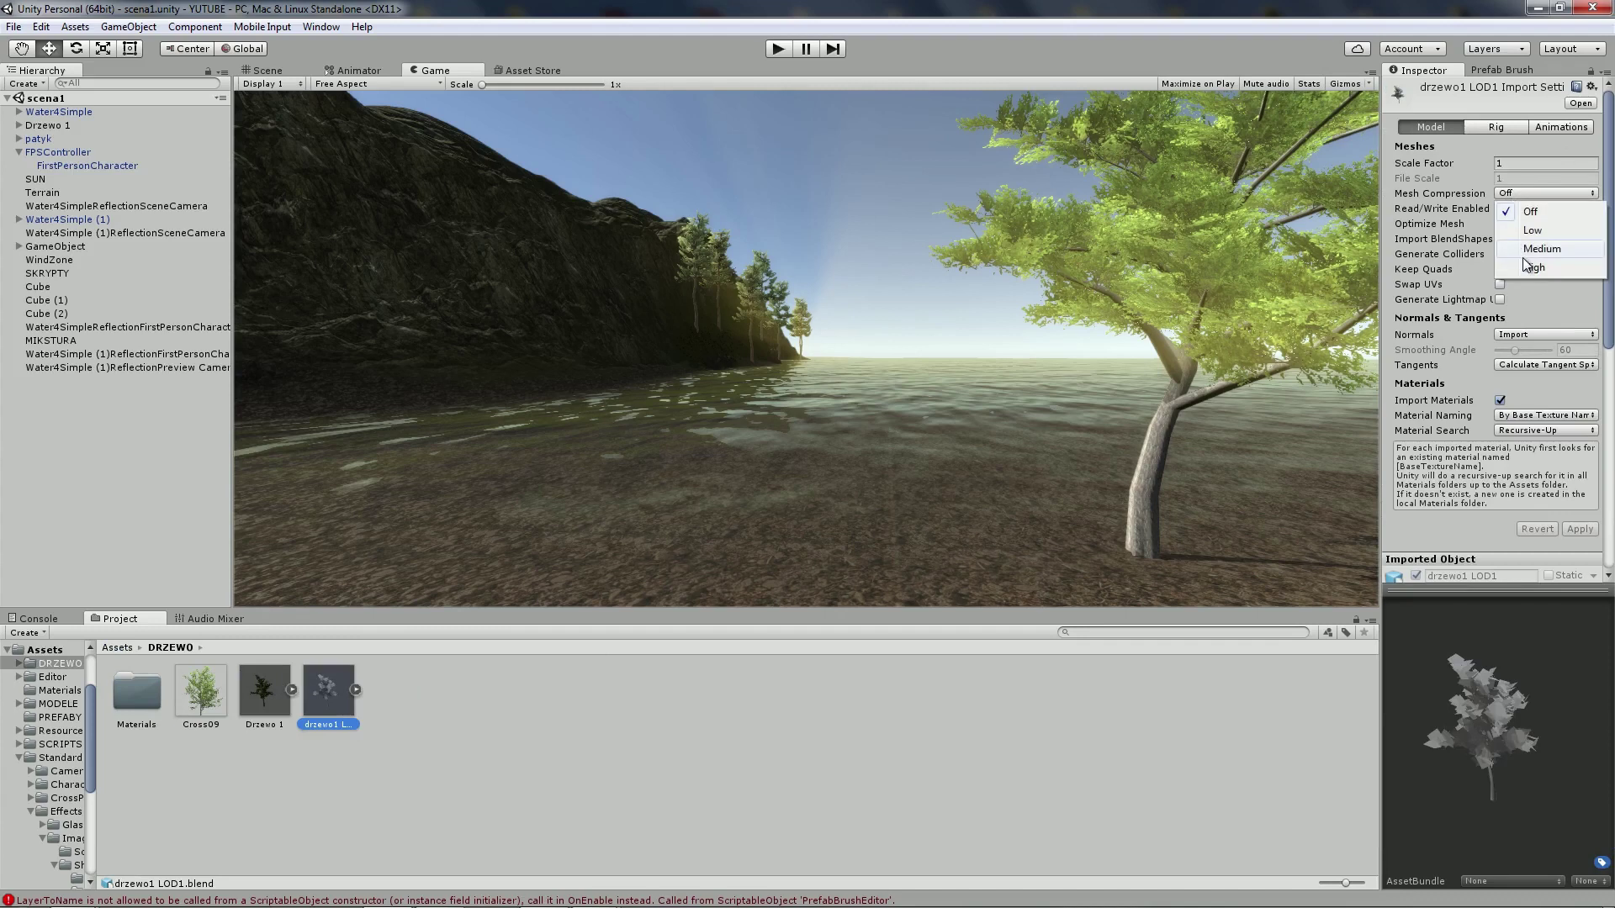
left_click(1529, 269)
left_click(314, 727)
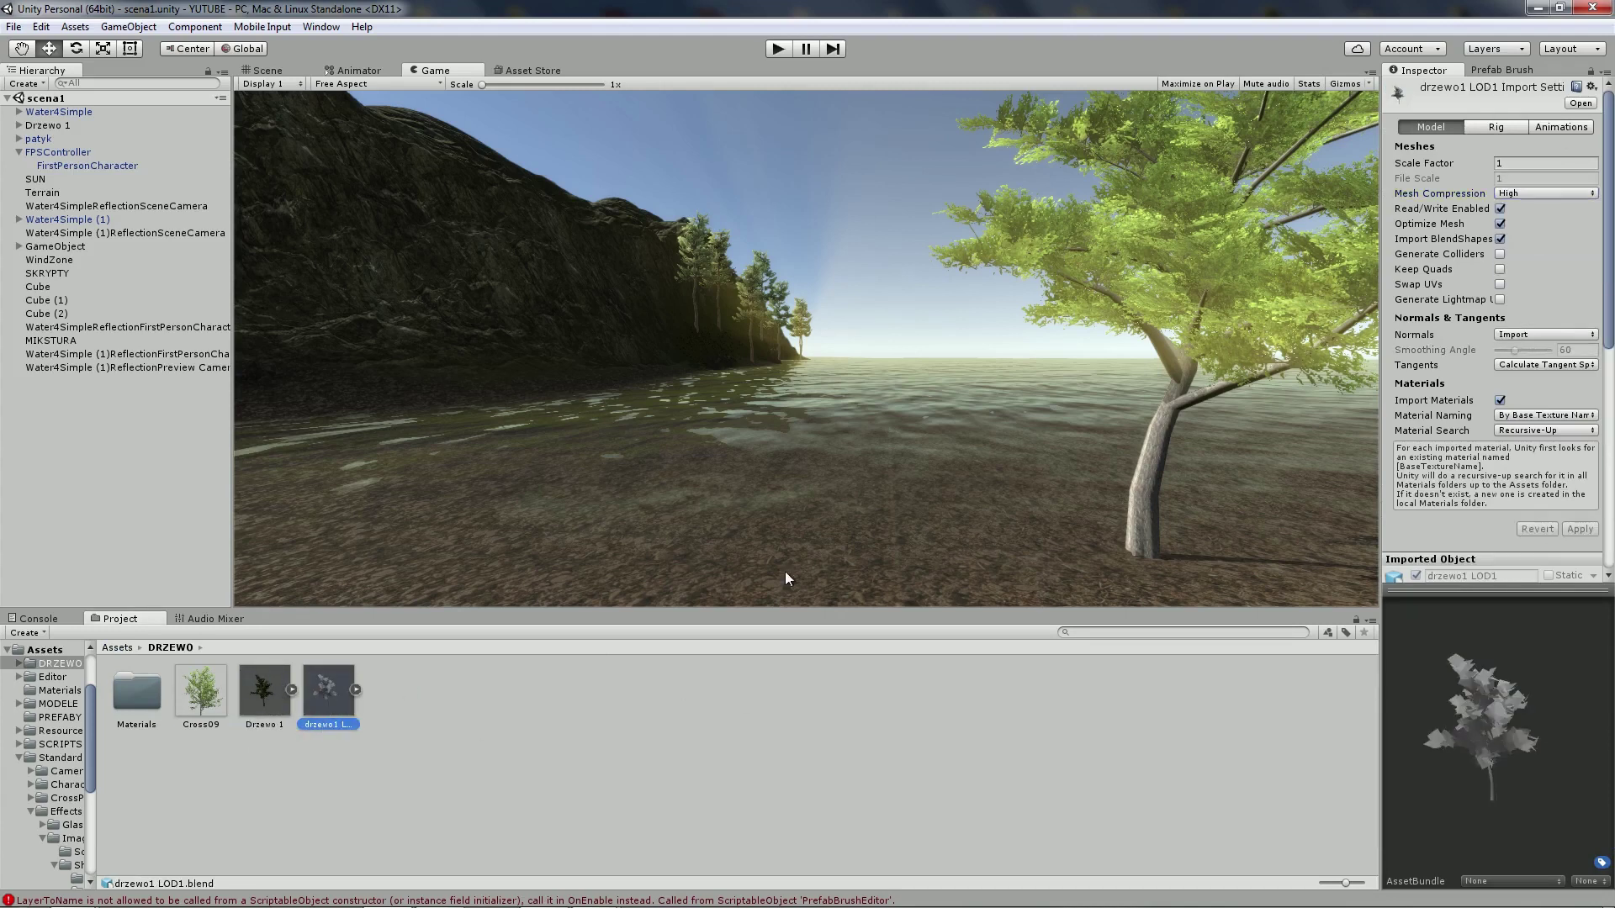
left_click(1520, 334)
left_click(1540, 371)
left_click_drag(1514, 350, 1552, 350)
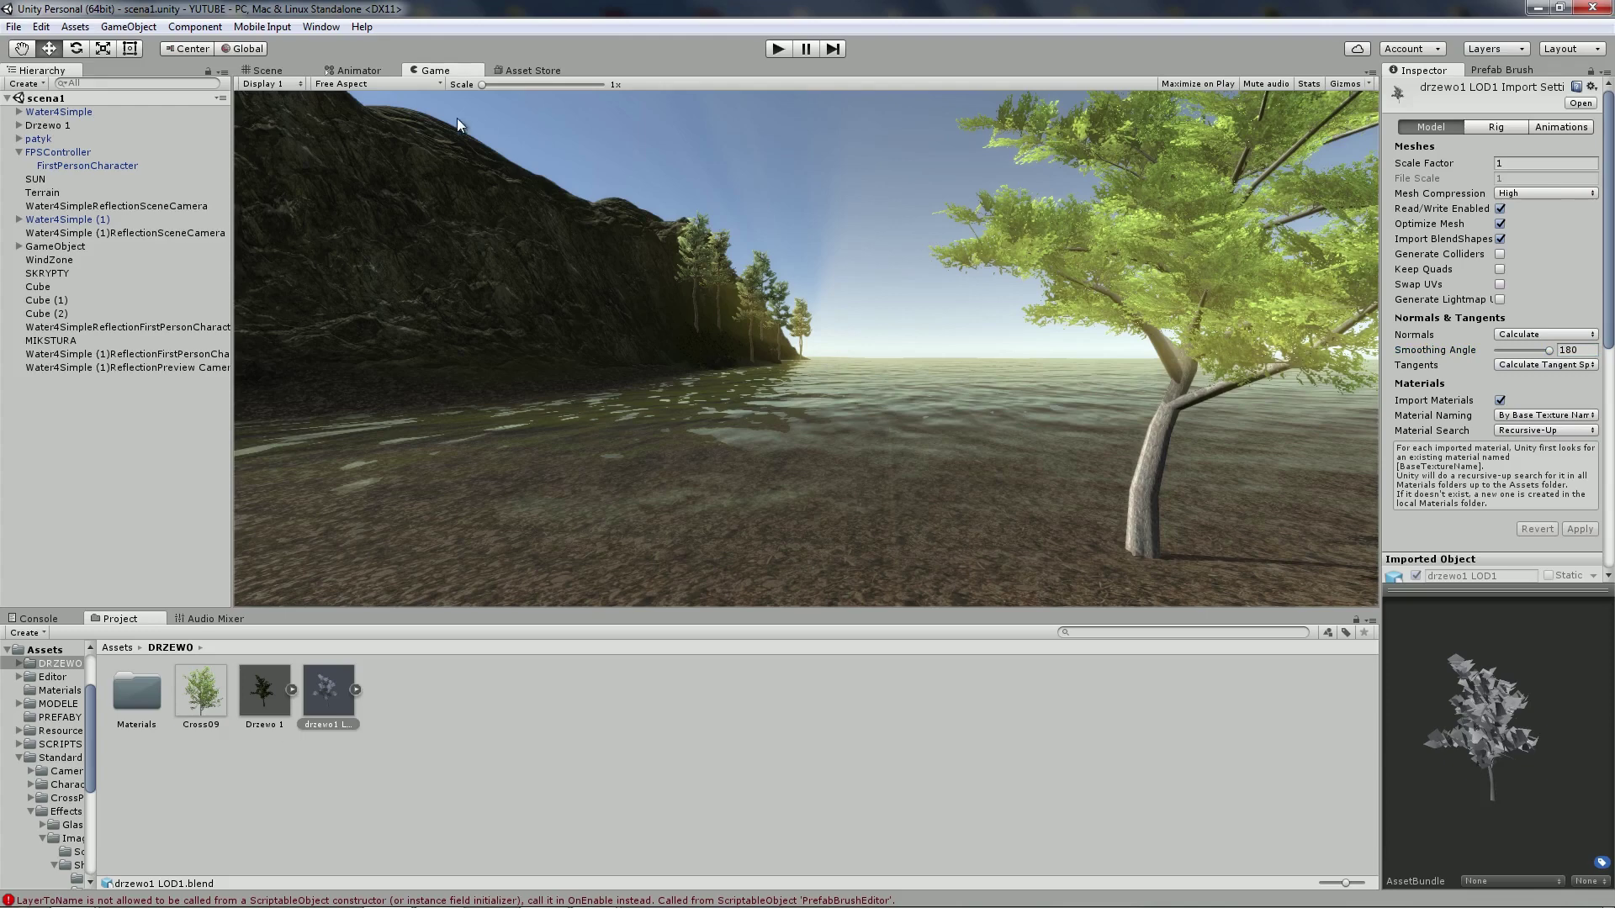
Place drzewo1 LOD1 in the Scene view beside the green tree
left_click(268, 70)
right_click_drag(667, 242, 354, 582)
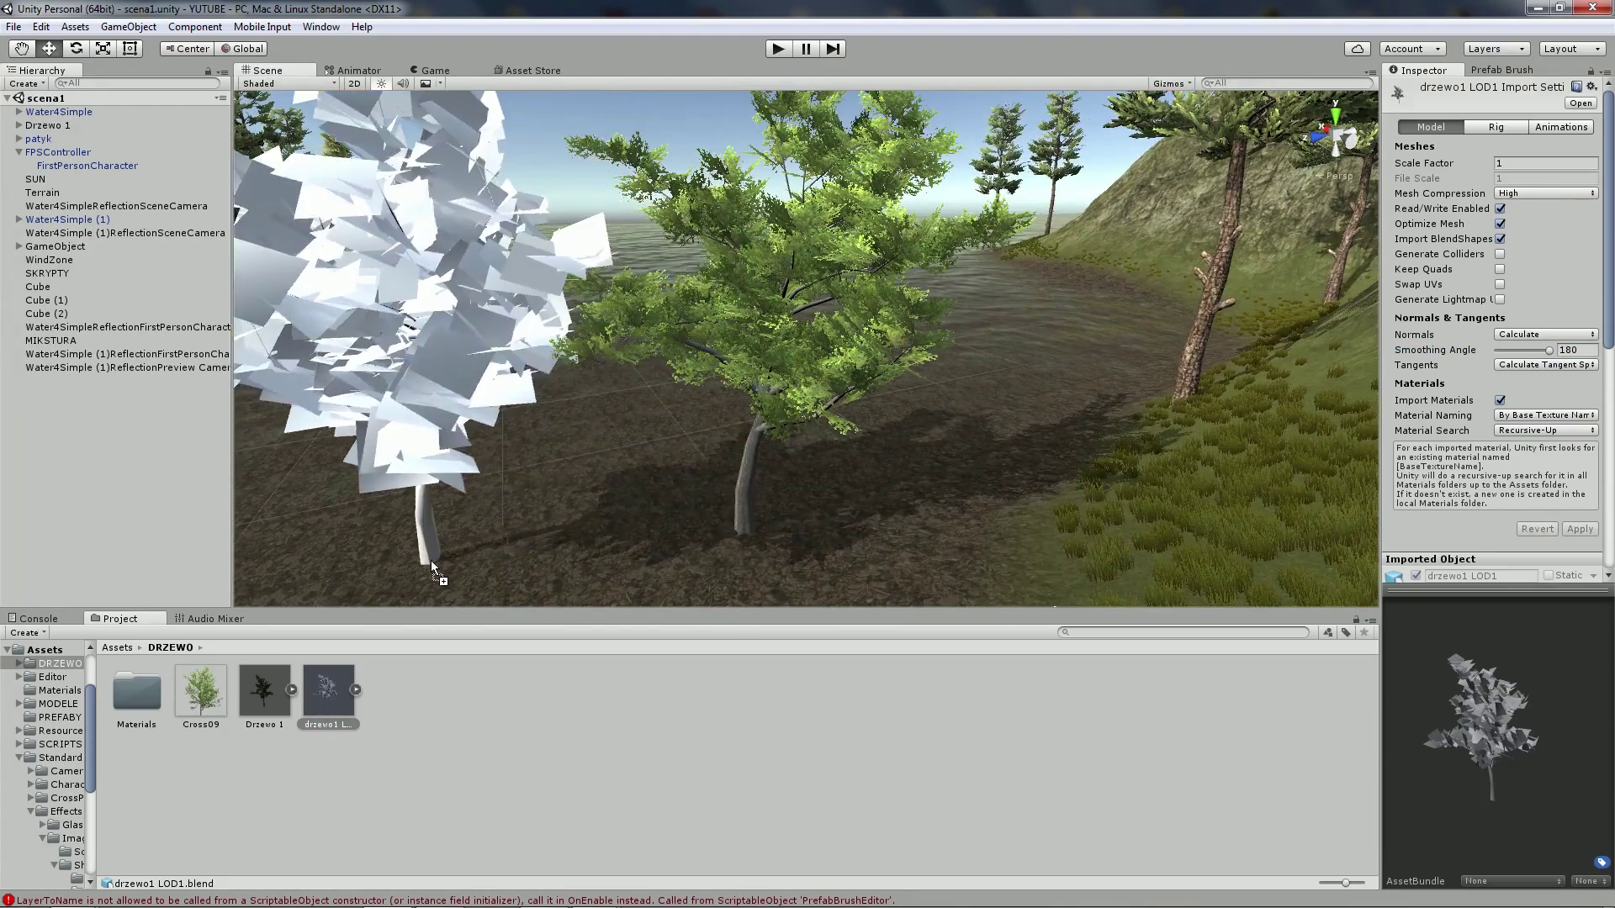
left_click_drag(580, 608, 503, 538)
key("f")
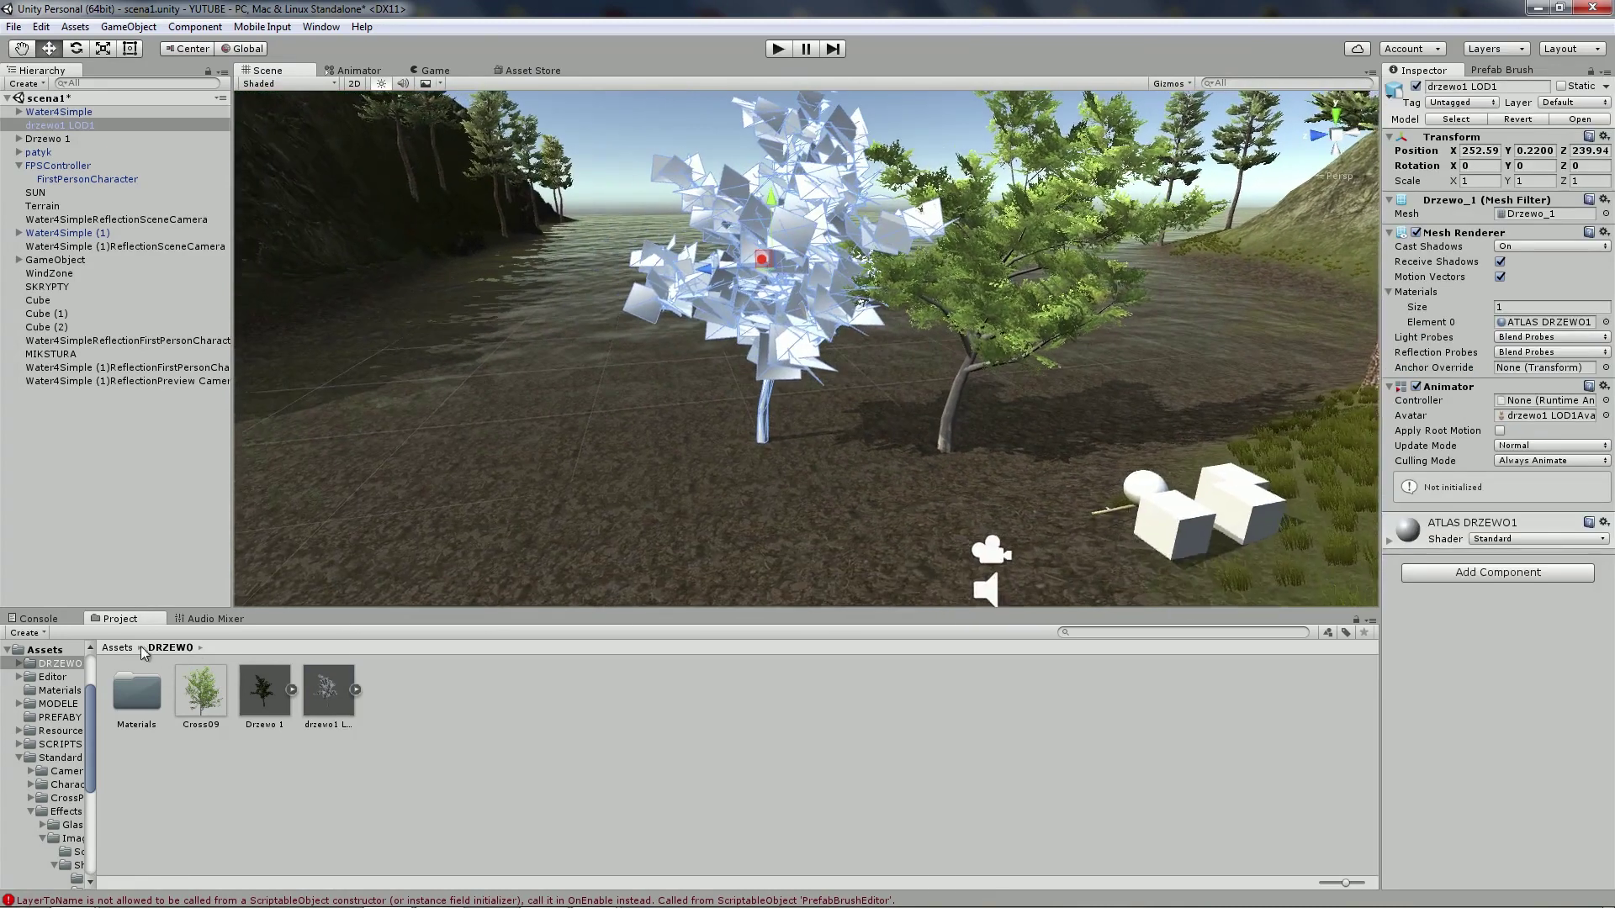
left_click(118, 647)
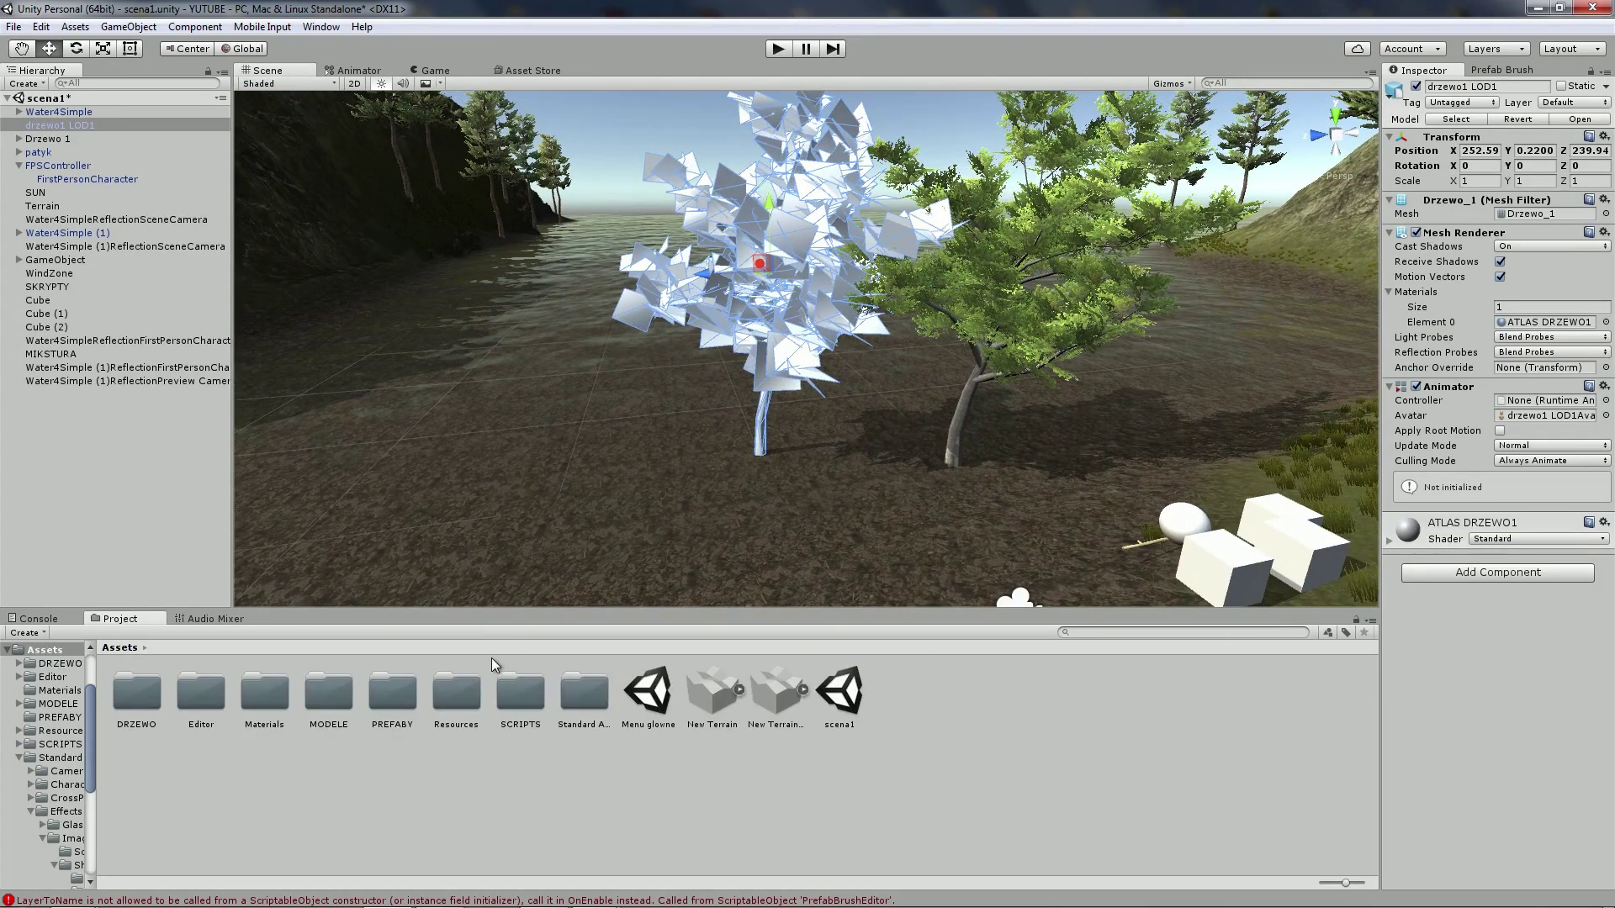
left_click(988, 313)
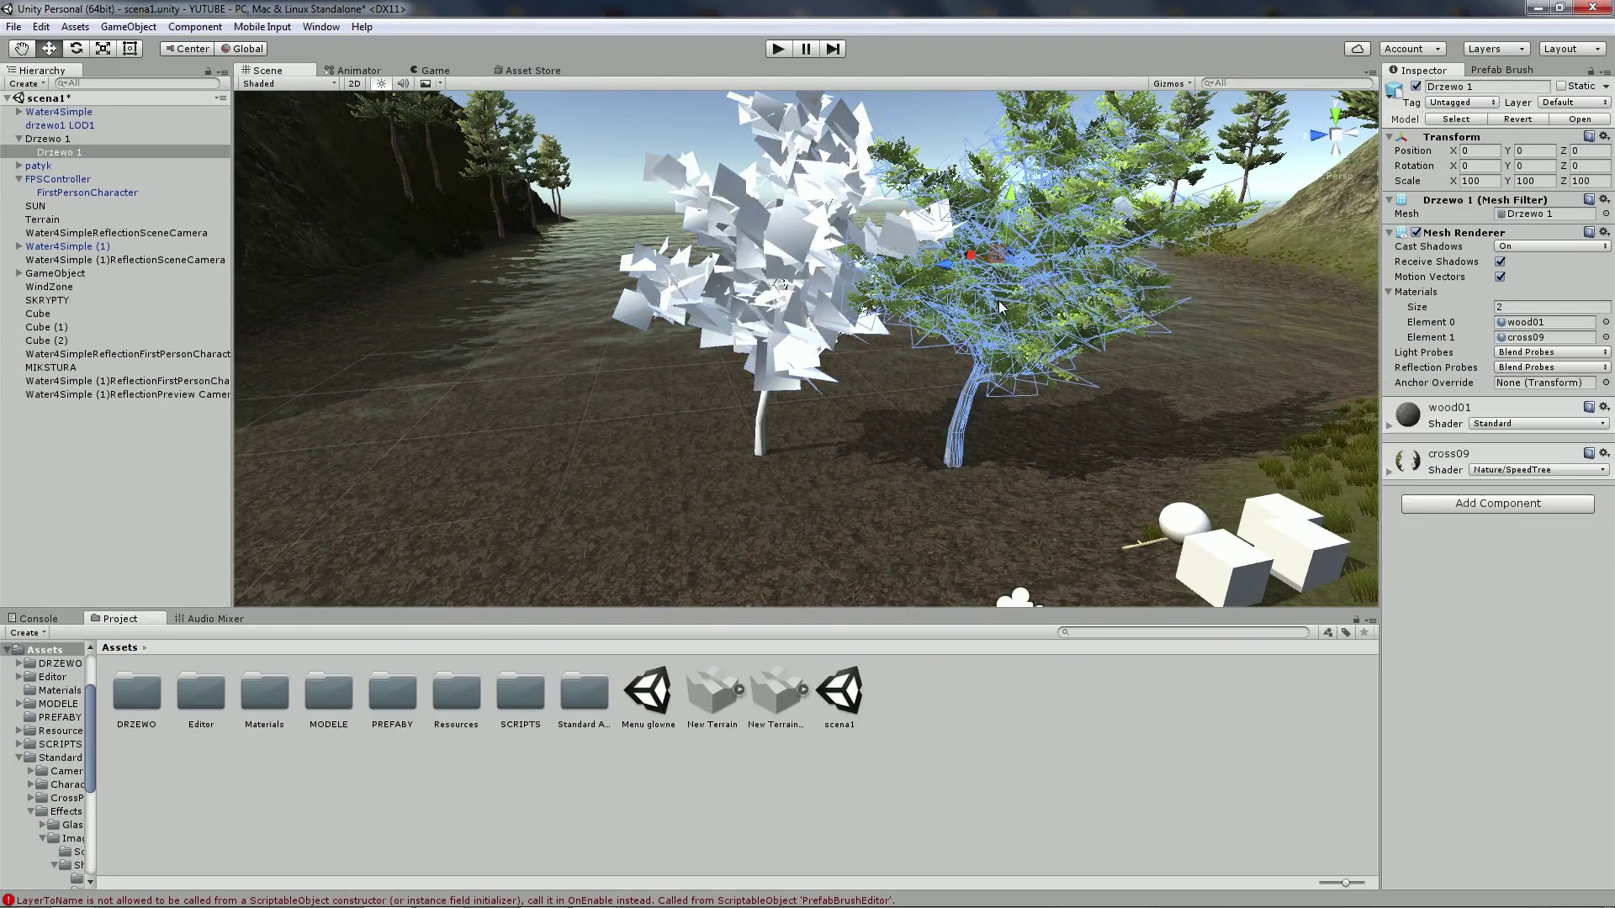
Expand the cross09 material to locate its leaf texture, then clear the selection
left_click(1389, 473)
left_click(1592, 533)
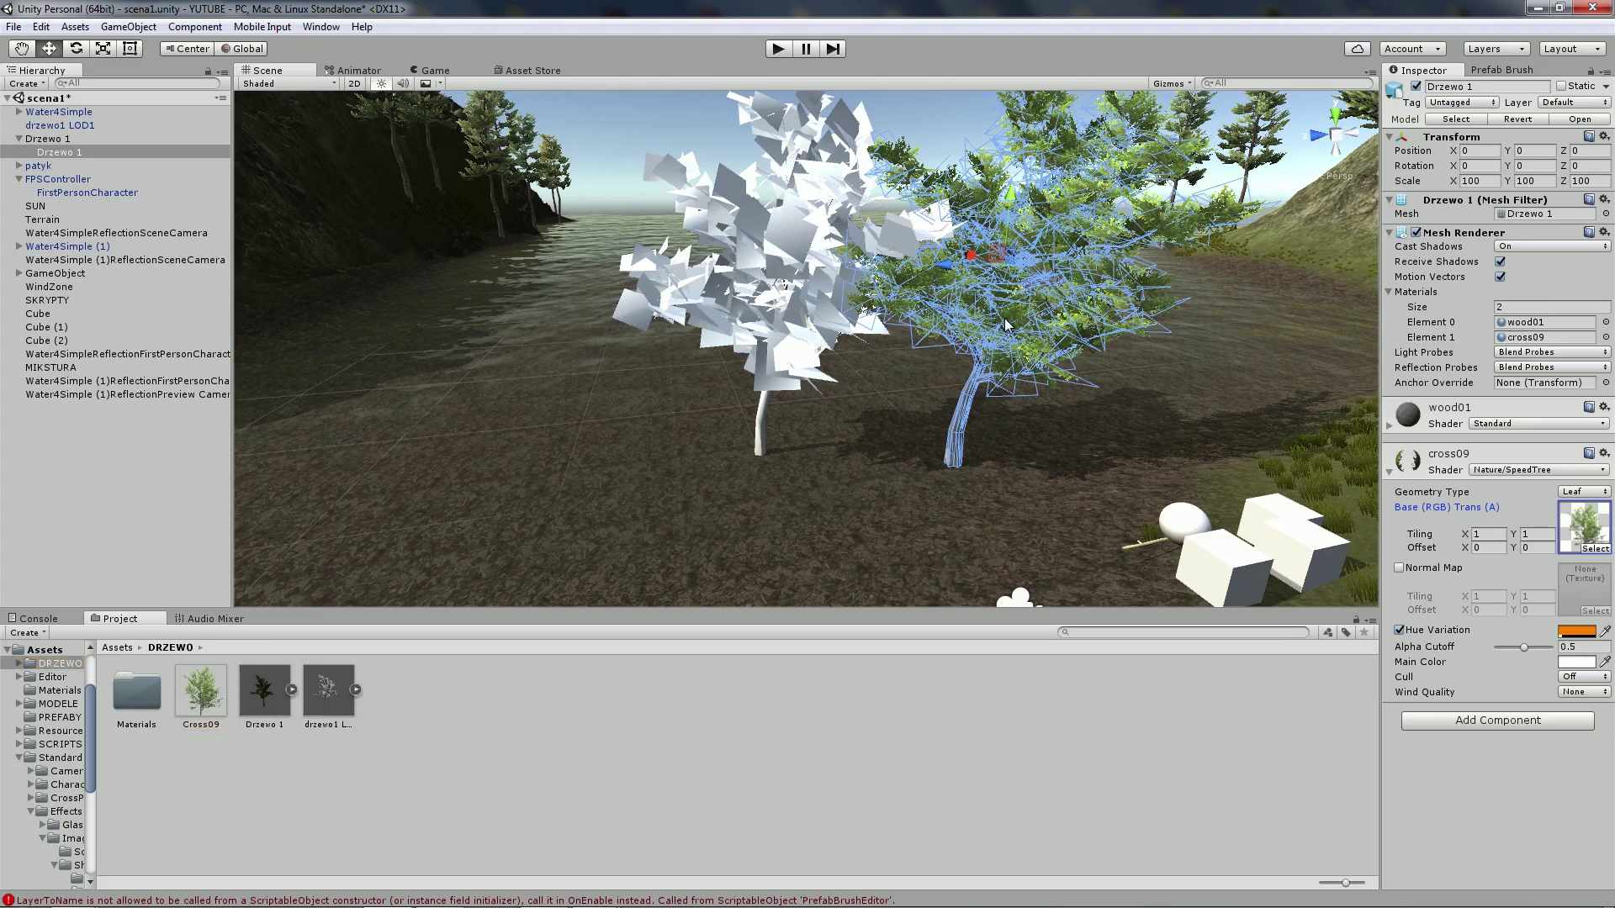
left_click(624, 730)
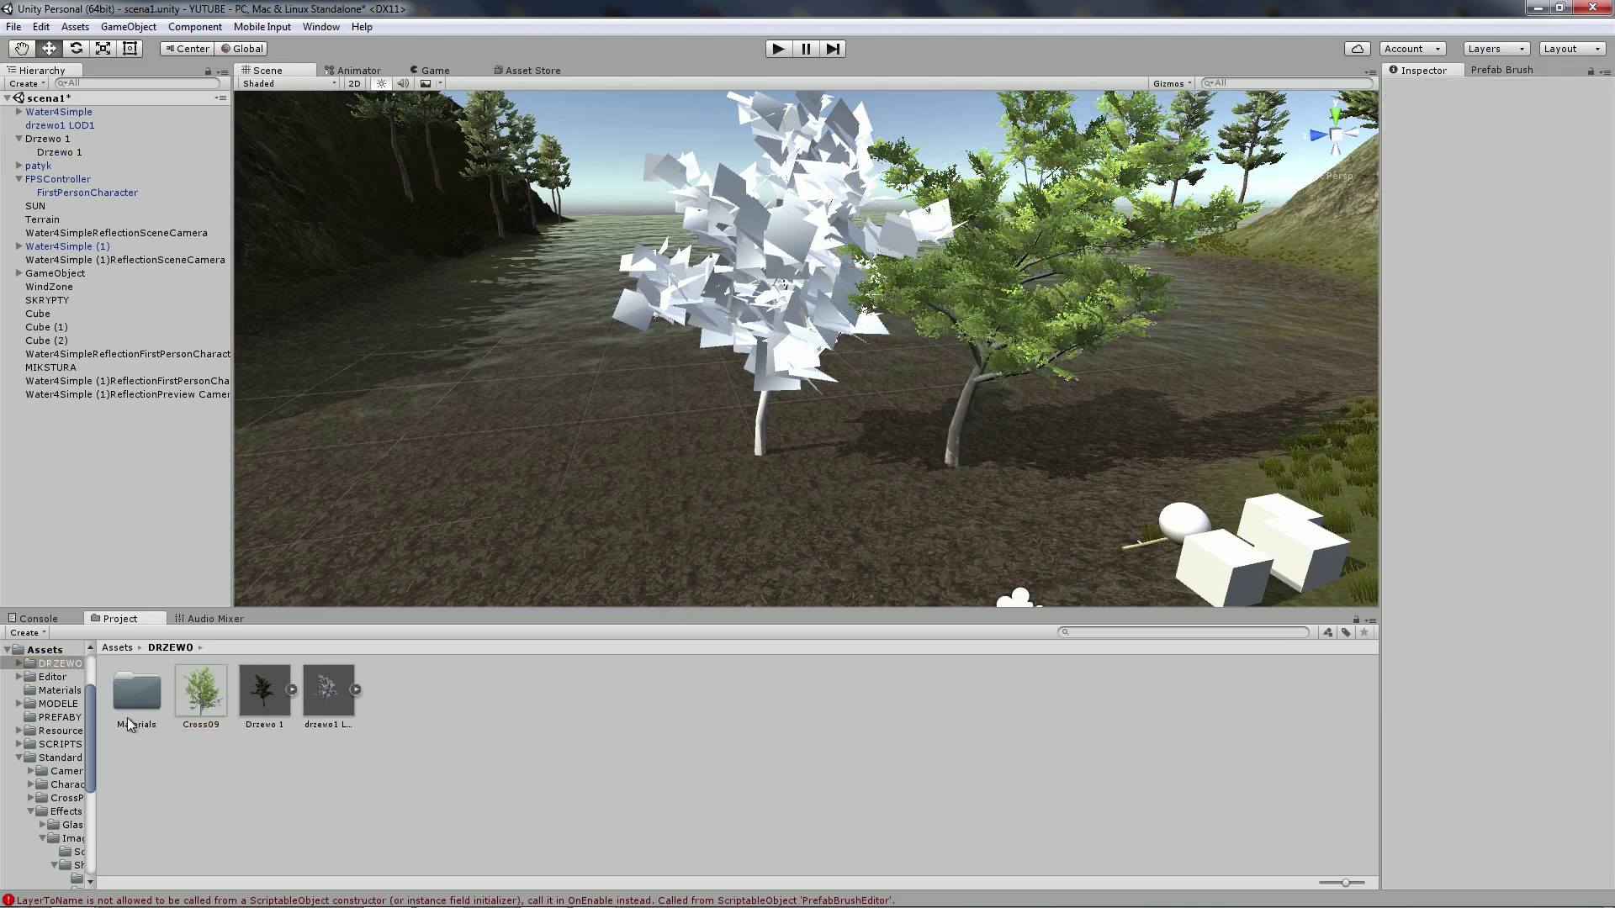
Delete the green Drzewo 1 tree from the scene and its Drzewo 1 model asset
left_click(968, 318)
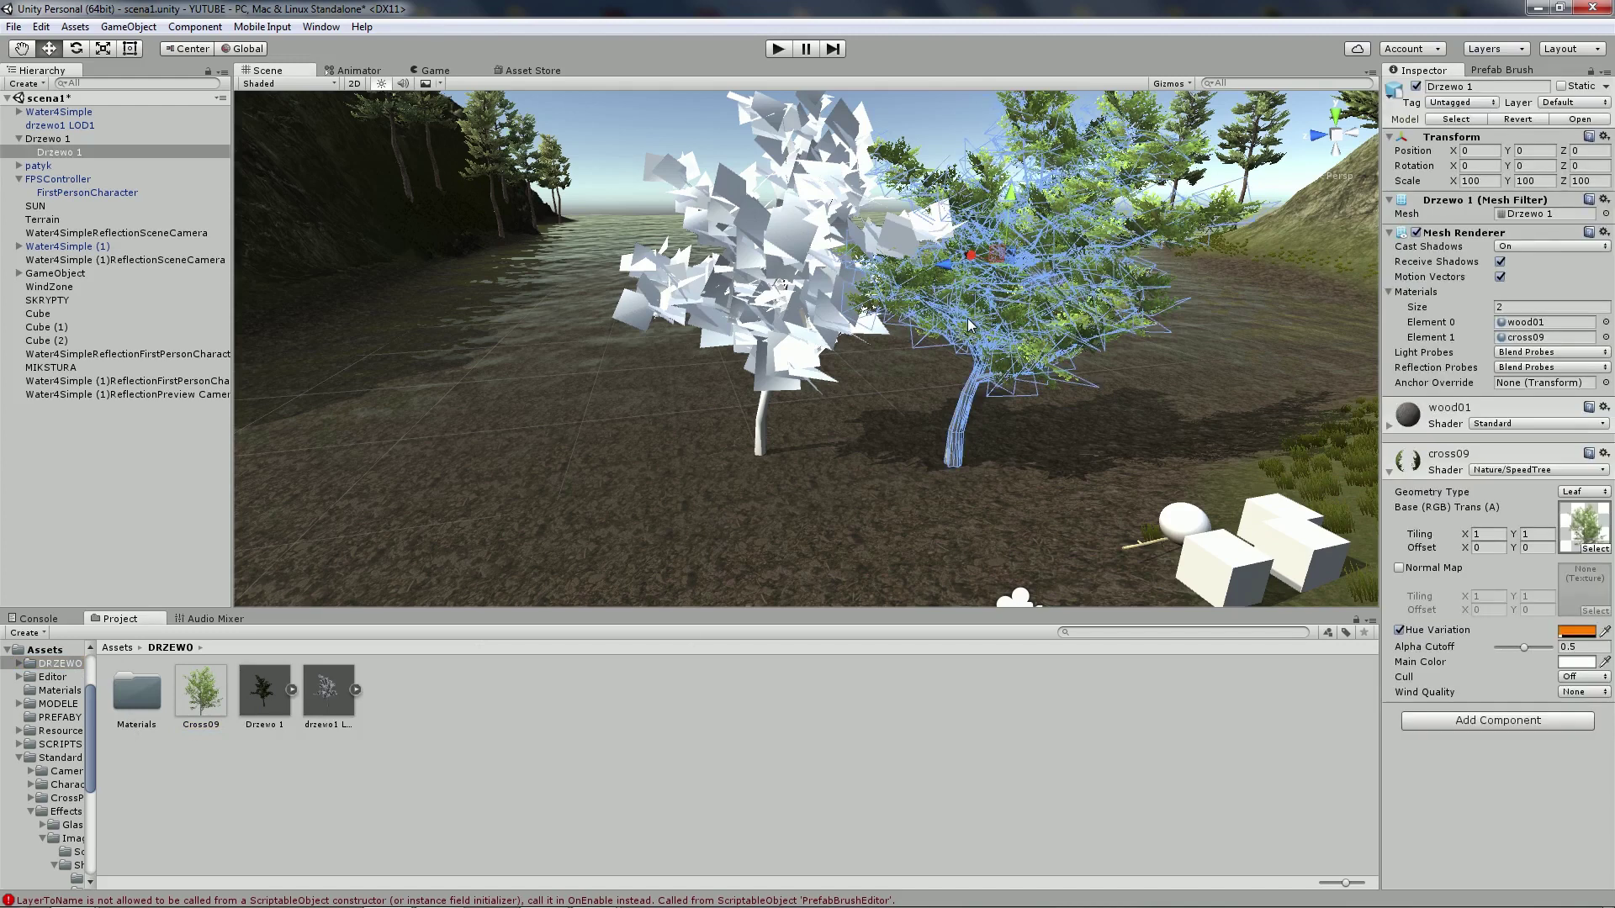
key("Delete")
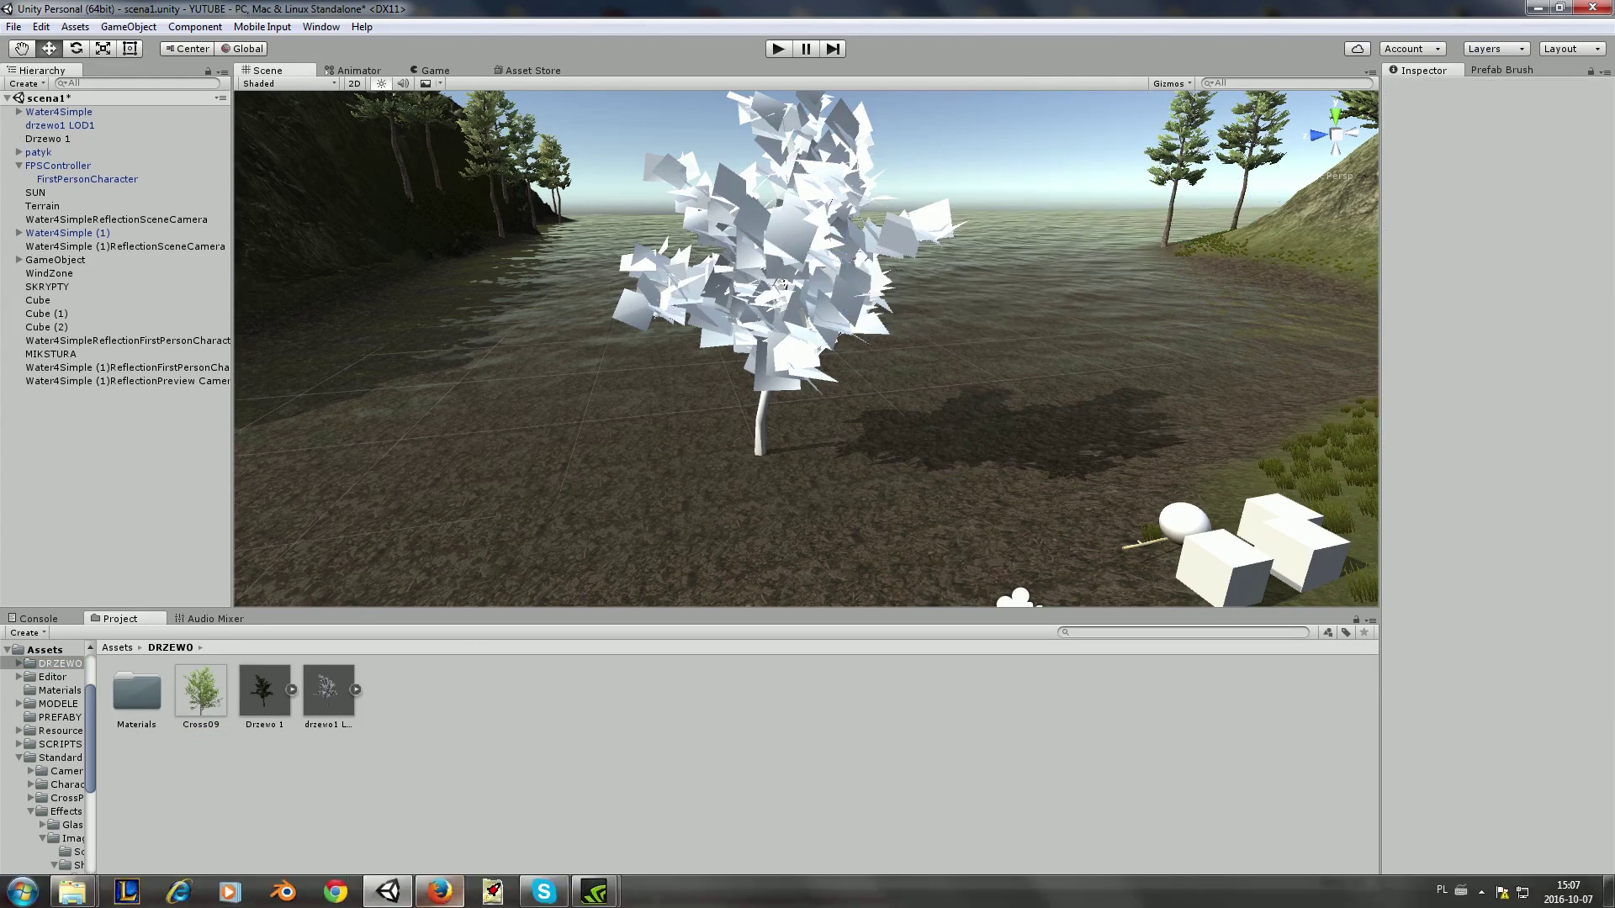
left_click(269, 693)
key("Delete")
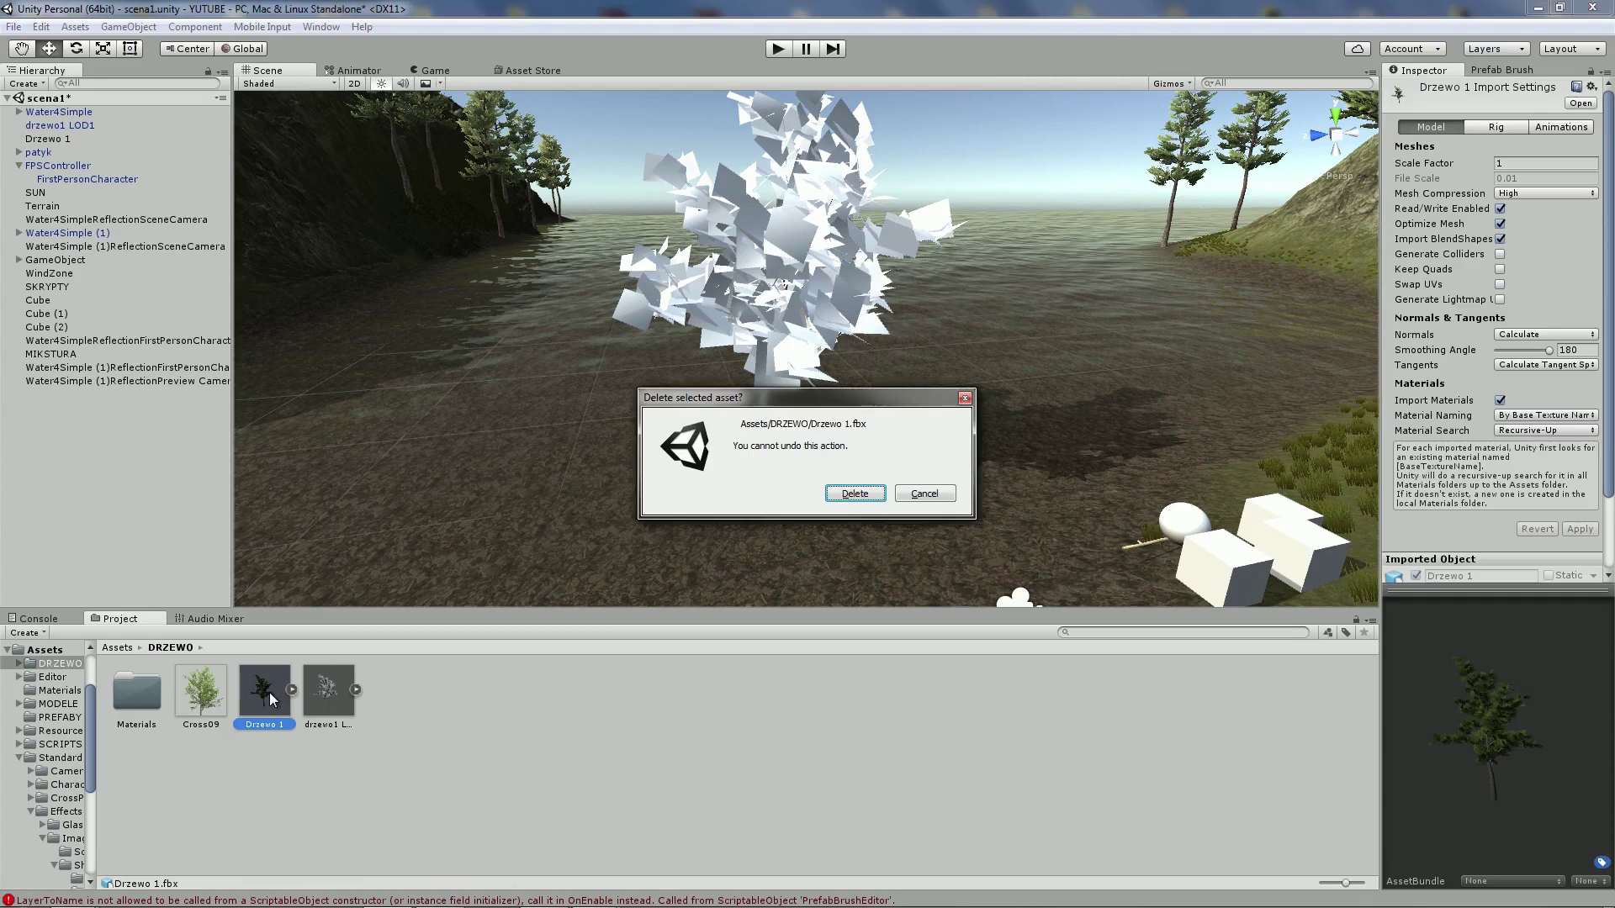
key("Return")
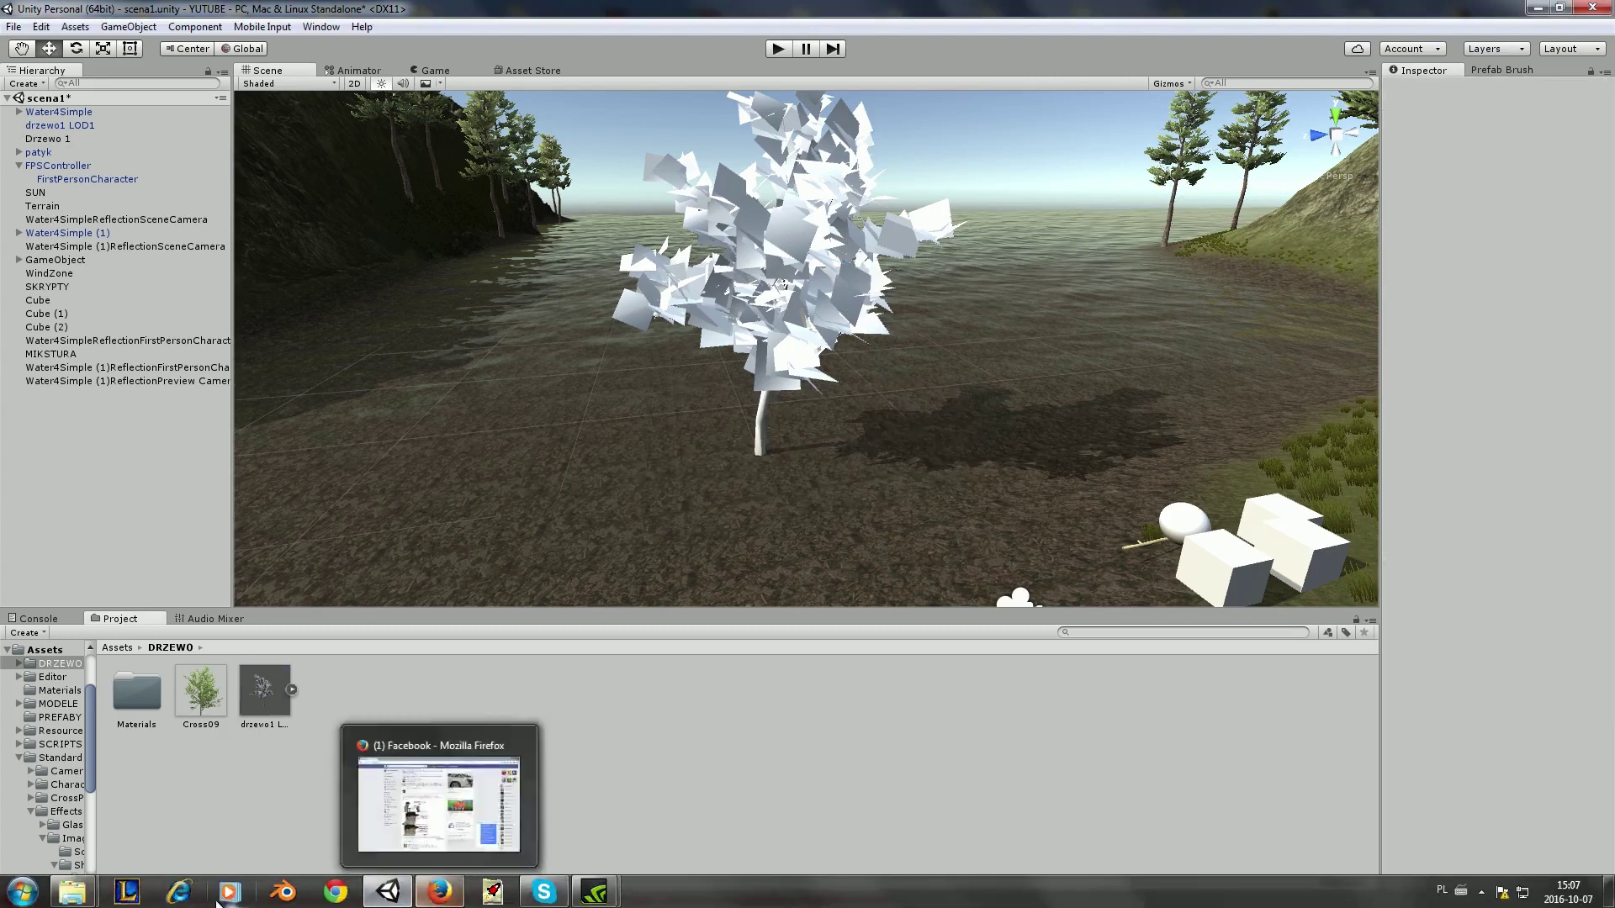
mouse_move(73, 892)
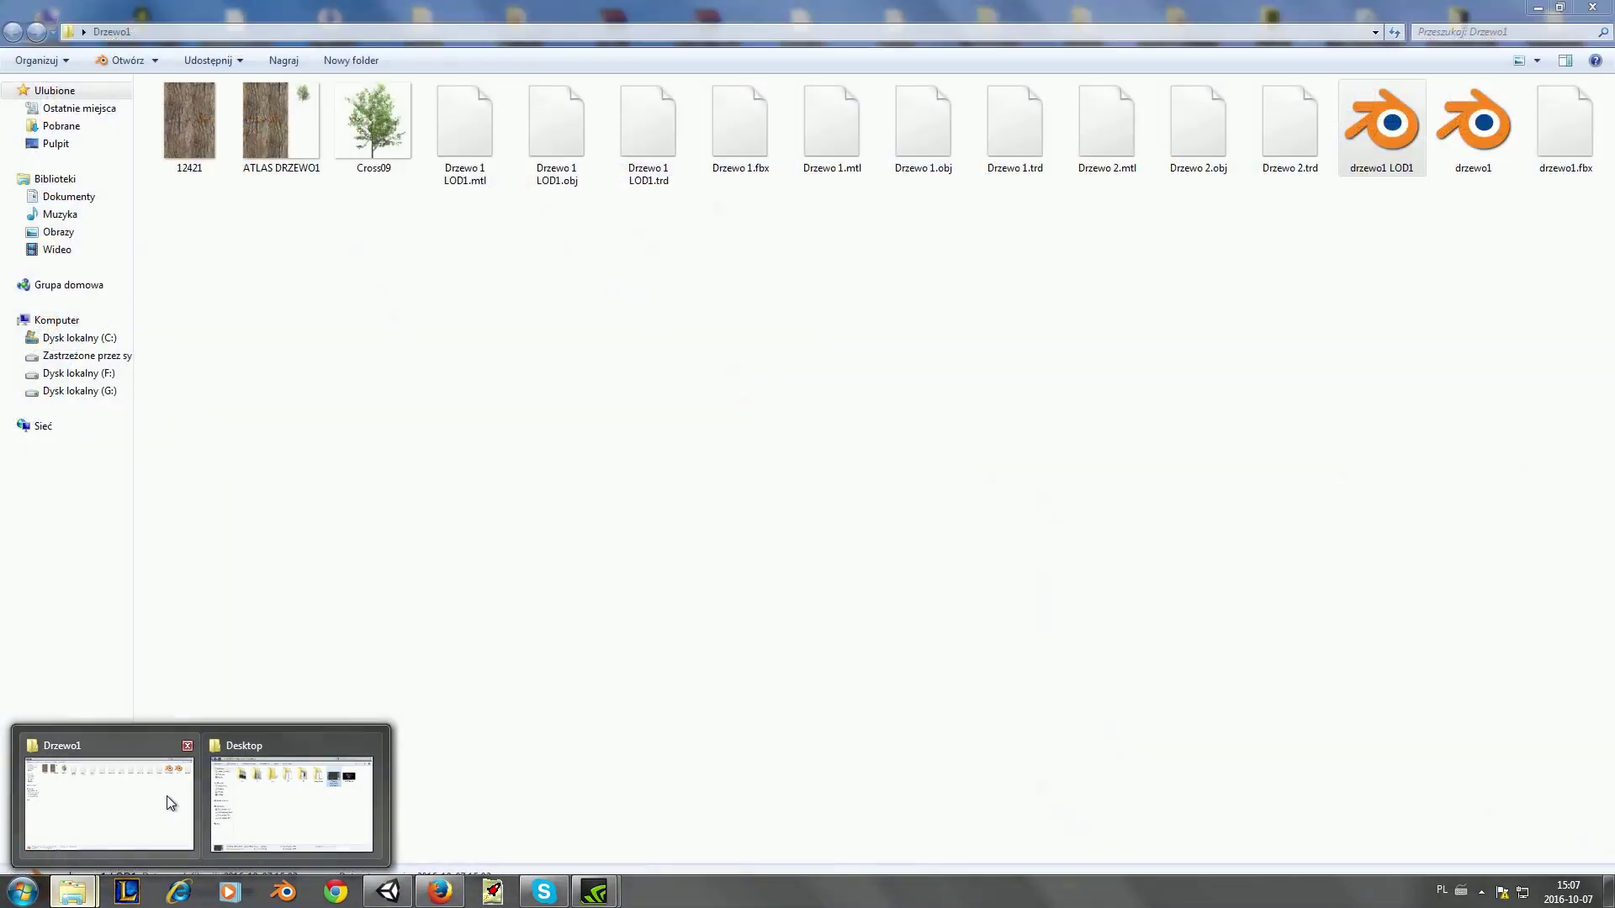
Shrink Unity beside the Drzewo1 folder and drag drzewo1 into the DRZEWO assets folder
left_click(166, 796)
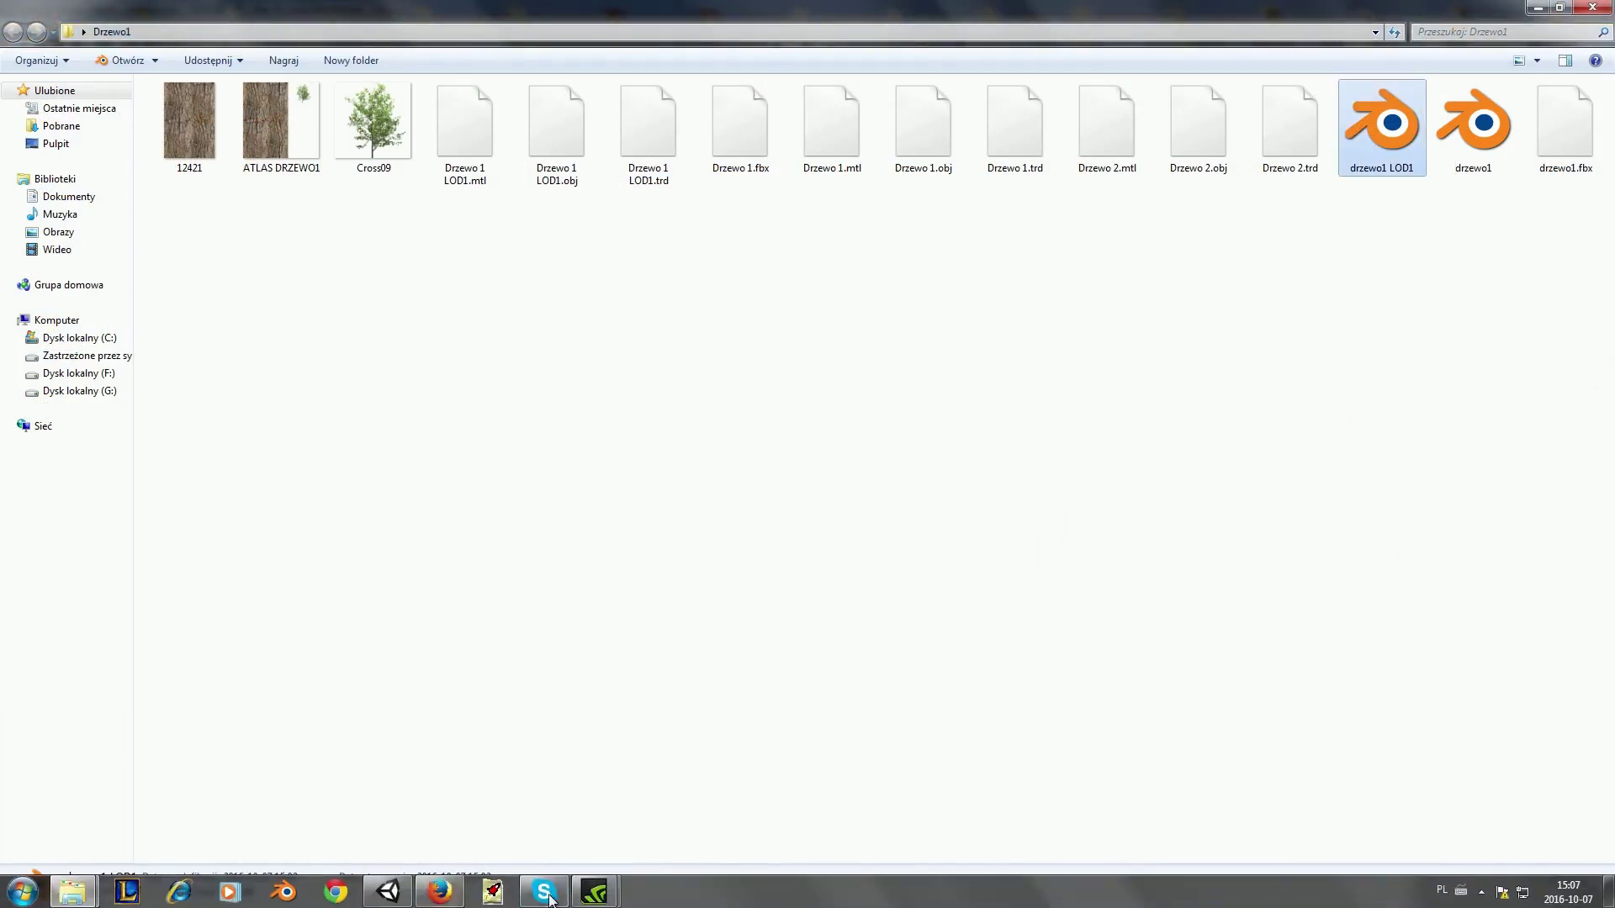
left_click(388, 891)
left_click_drag(1464, 18, 1216, 142)
left_click_drag(1476, 105, 887, 716)
left_click_drag(504, 108, 284, 97)
left_click(296, 92)
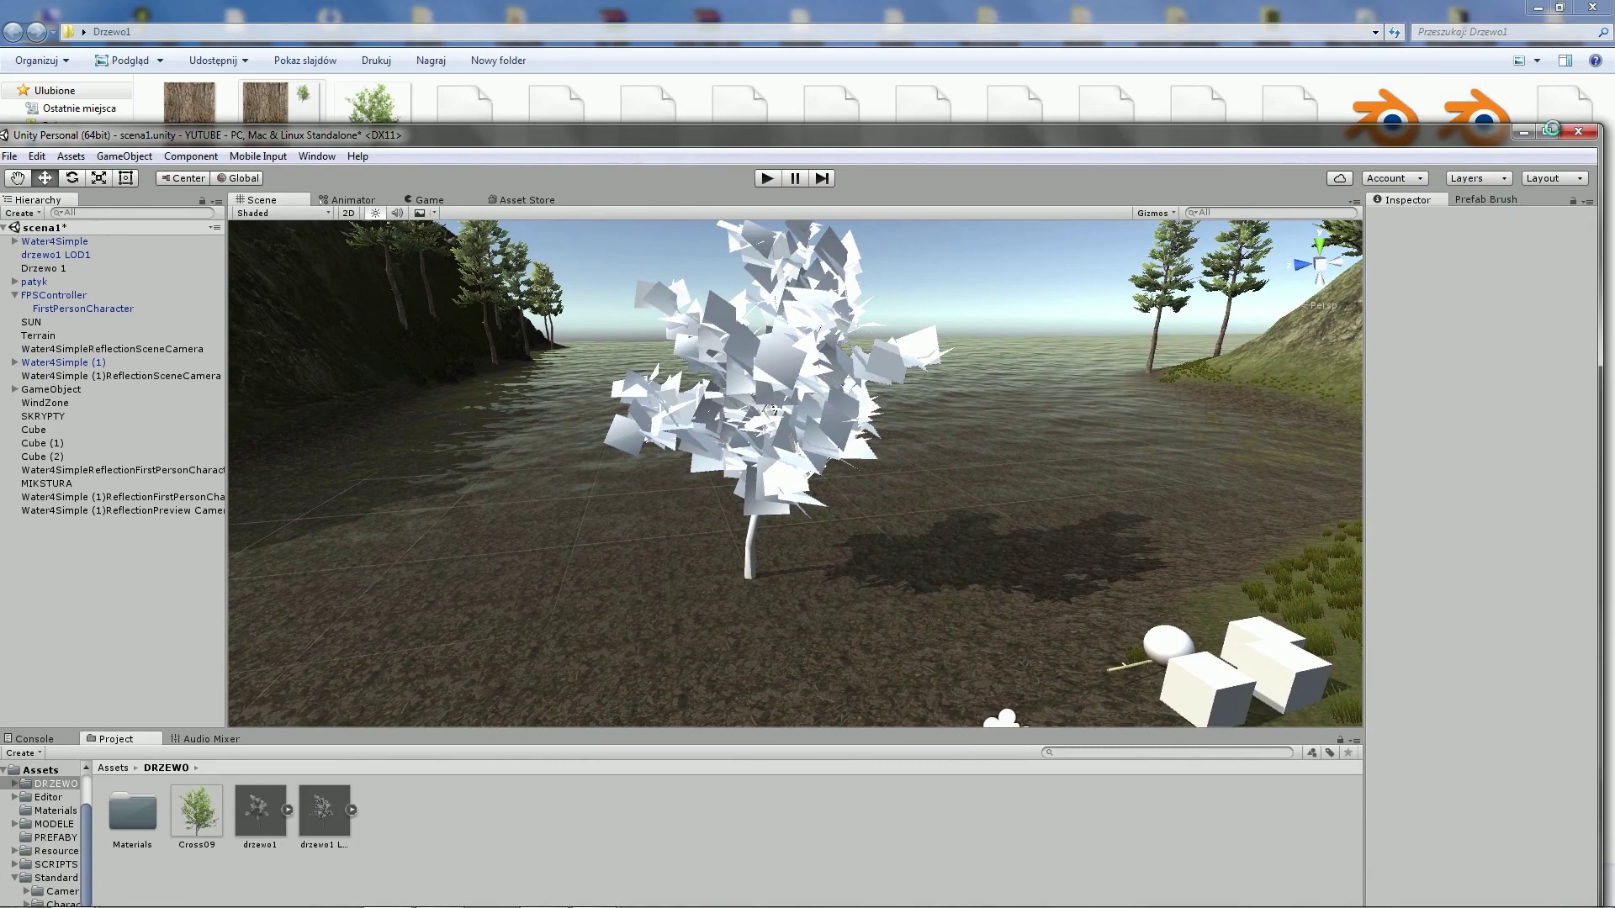
Place a drzewo1 tree in the scene and open the DRZEWO Materials folder
left_click(1552, 131)
left_click(391, 690)
mouse_move(313, 690)
left_mouse_down()
mouse_move(938, 518)
mouse_move(989, 442)
left_mouse_up()
double_click(131, 711)
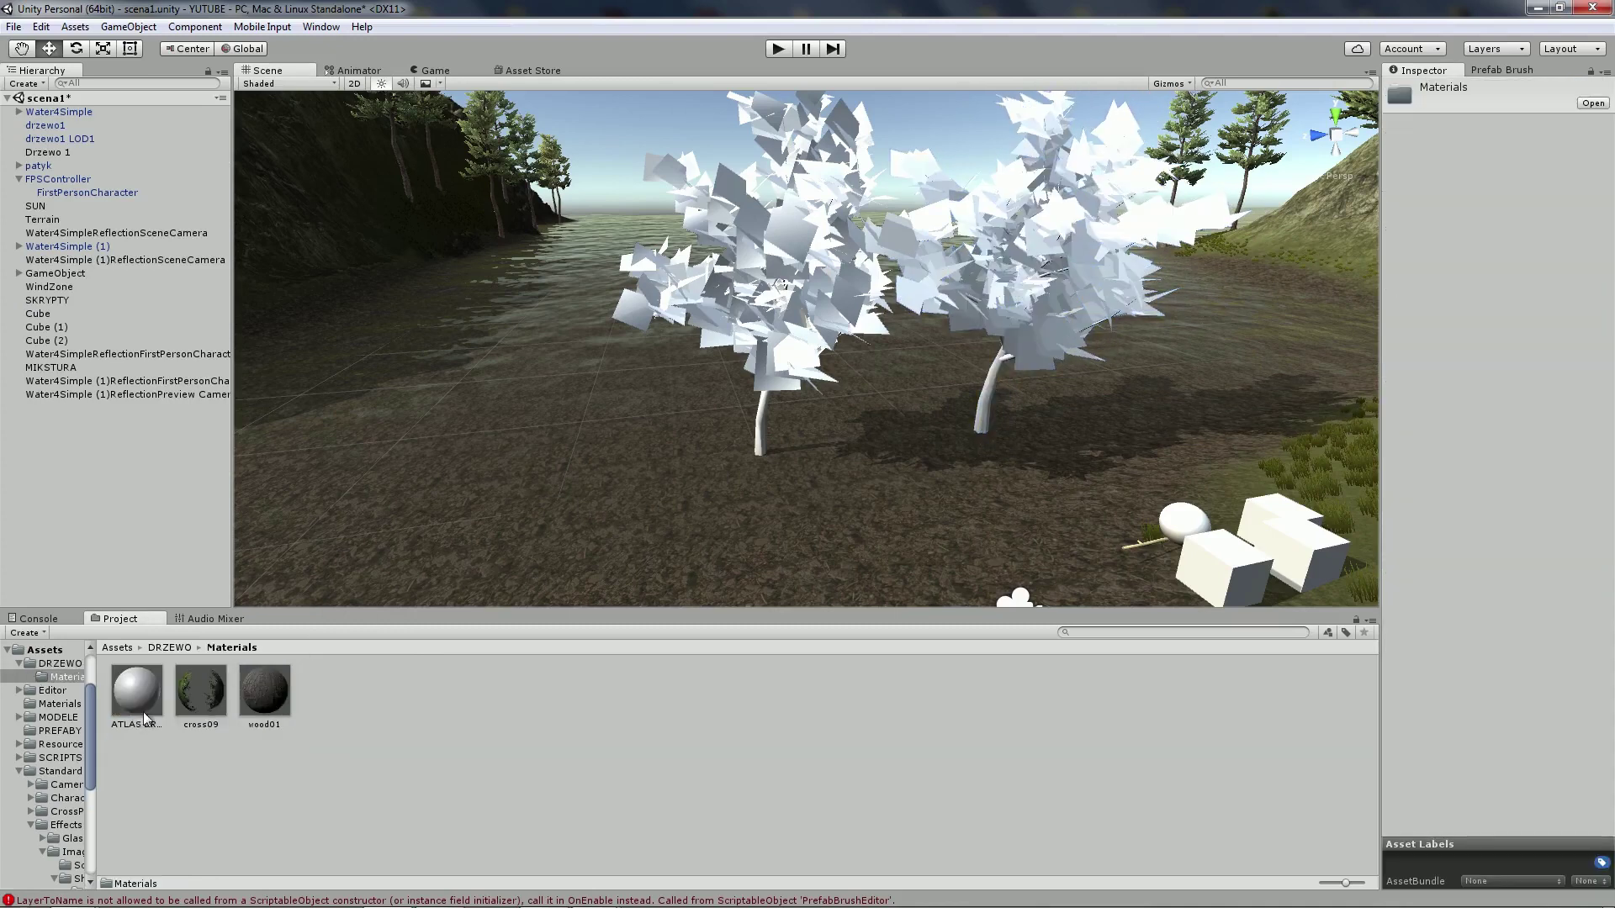
left_click(180, 651)
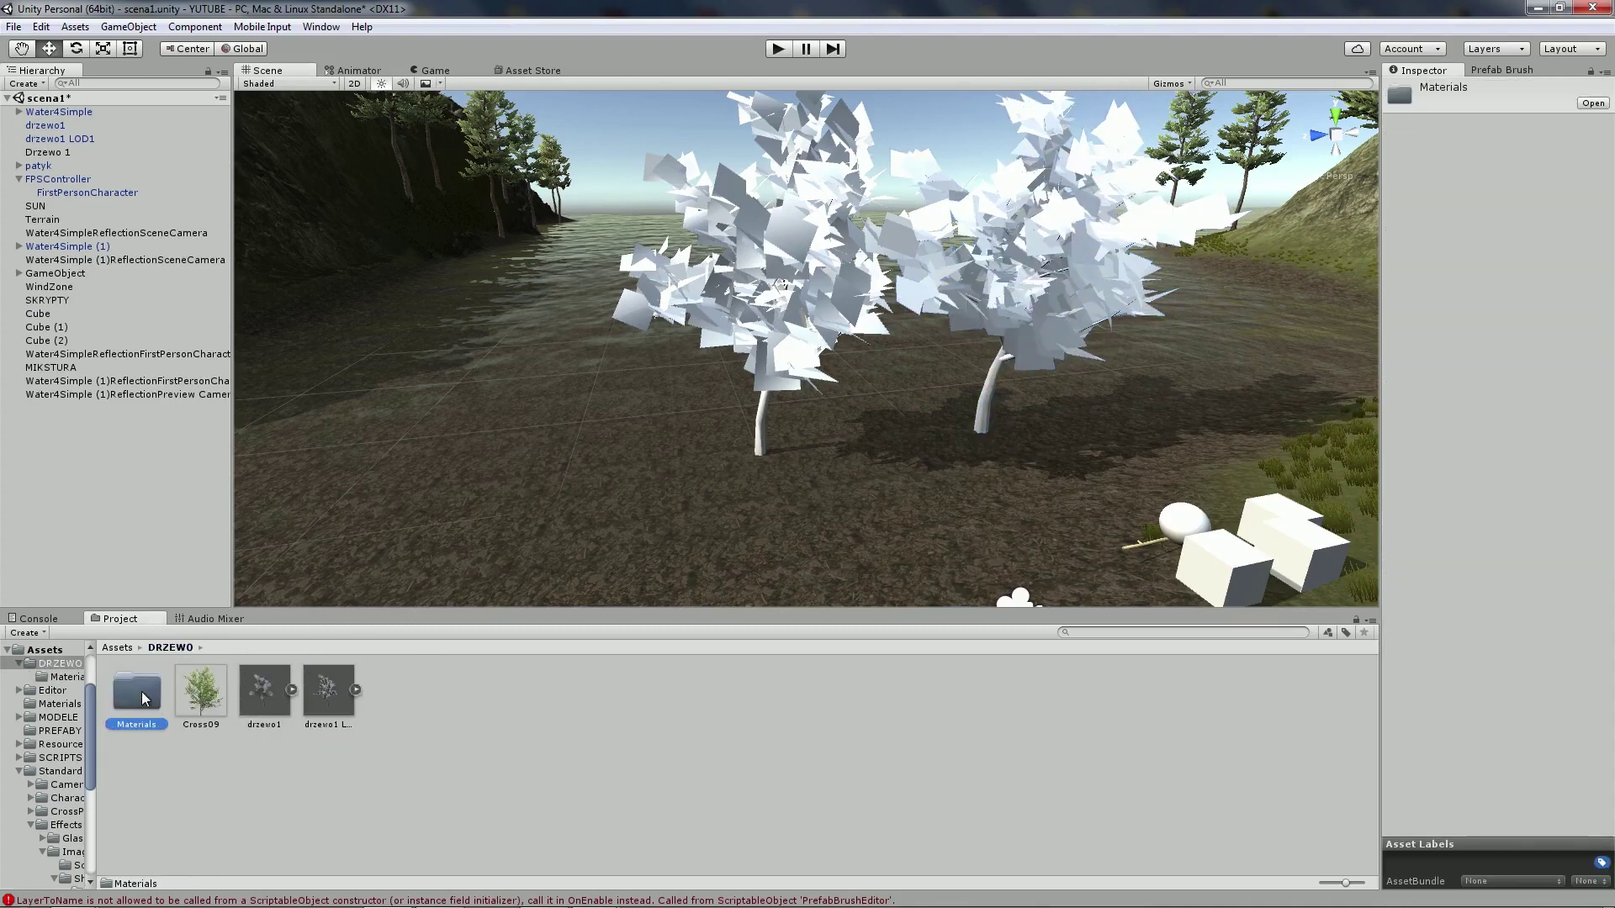
double_click(145, 693)
Drag the cross09 material onto both white trees and zoom to check them
left_click(201, 691)
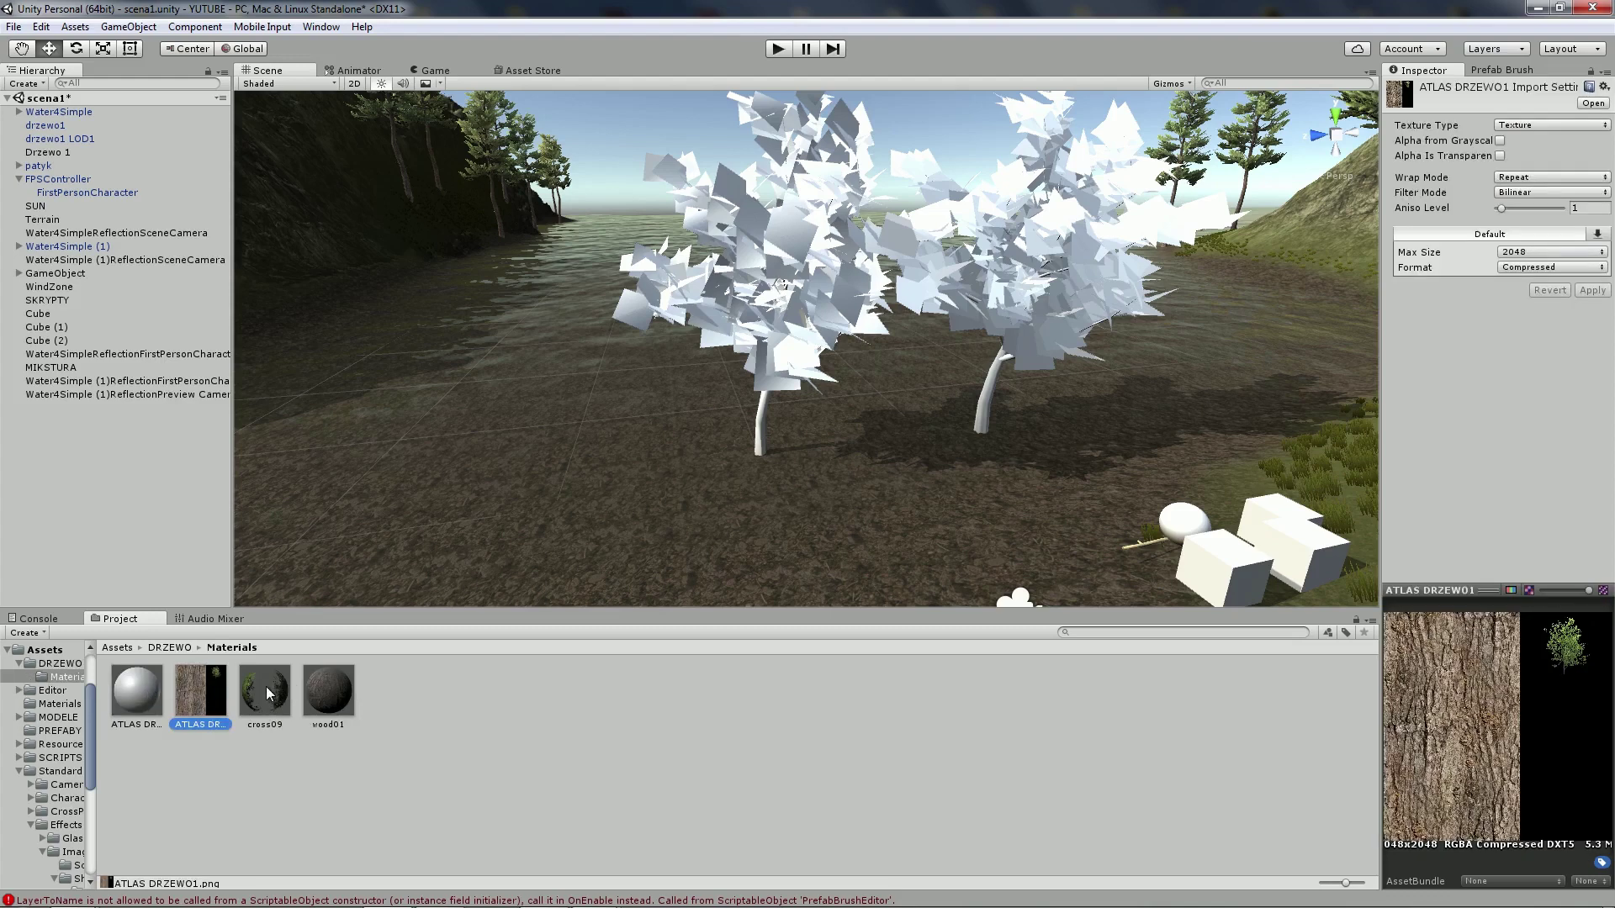
left_click(266, 692)
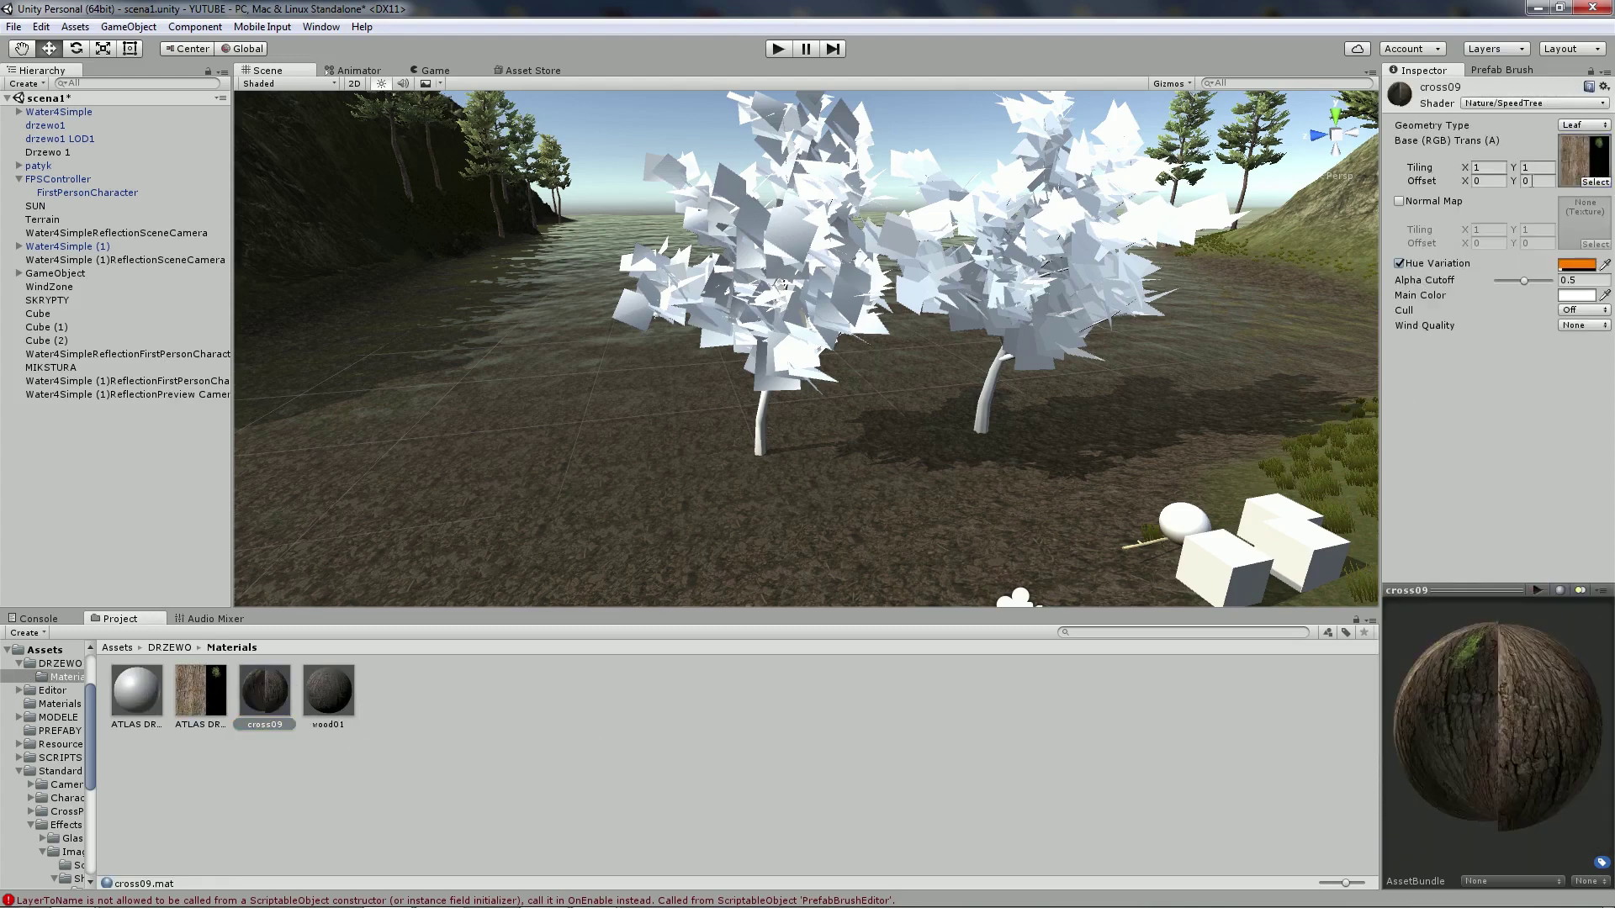
left_click_drag(334, 700, 1086, 284)
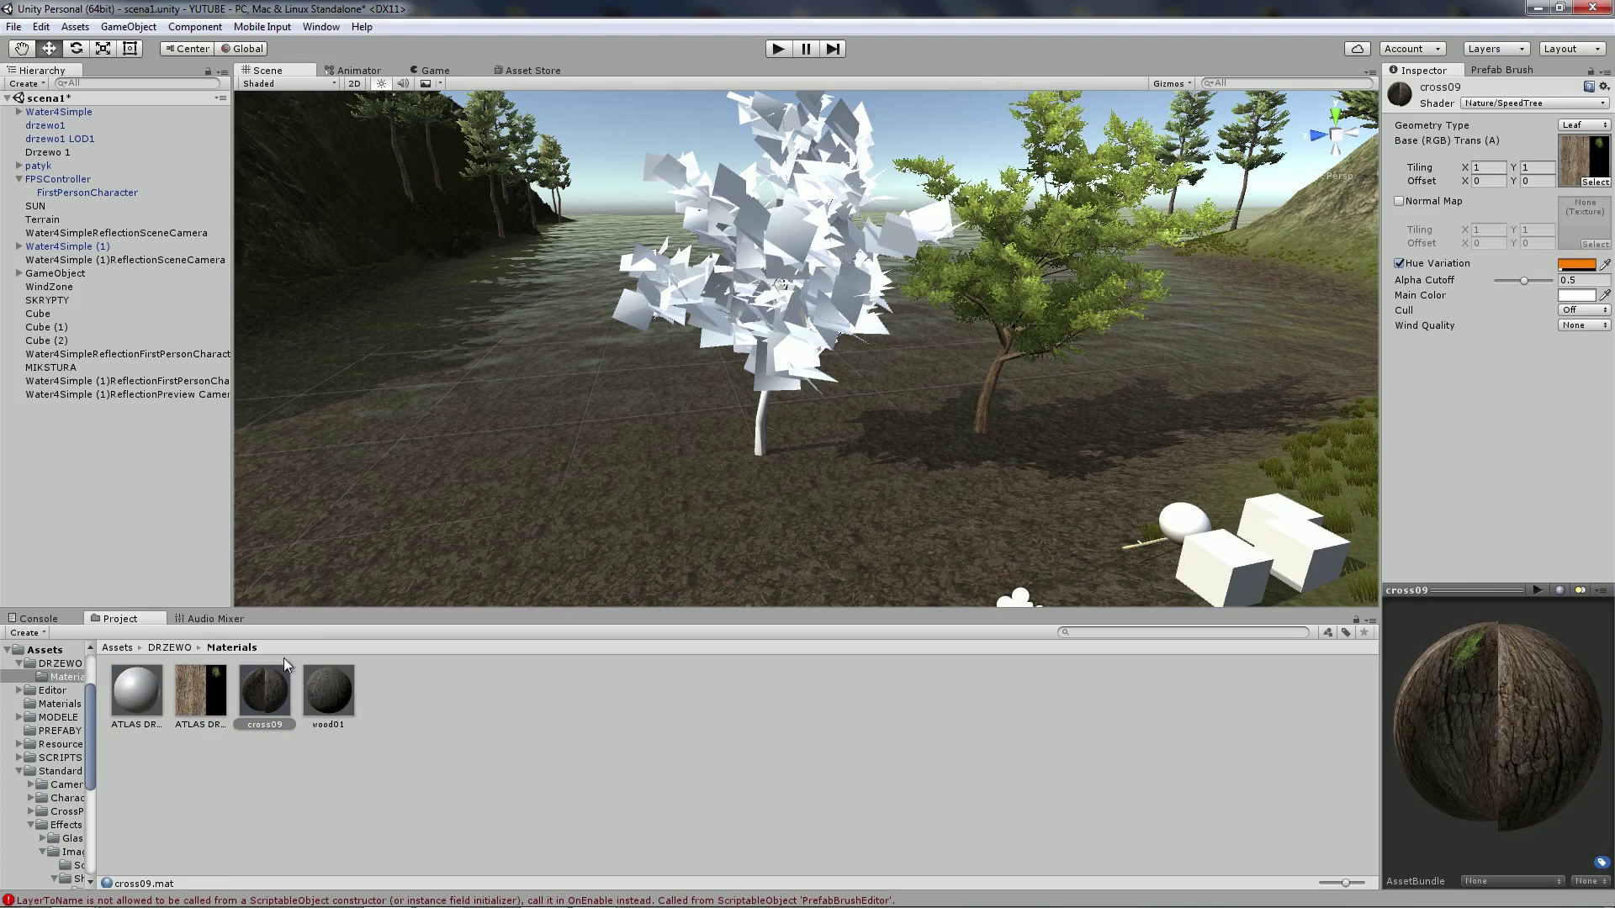
left_click_drag(259, 692, 753, 286)
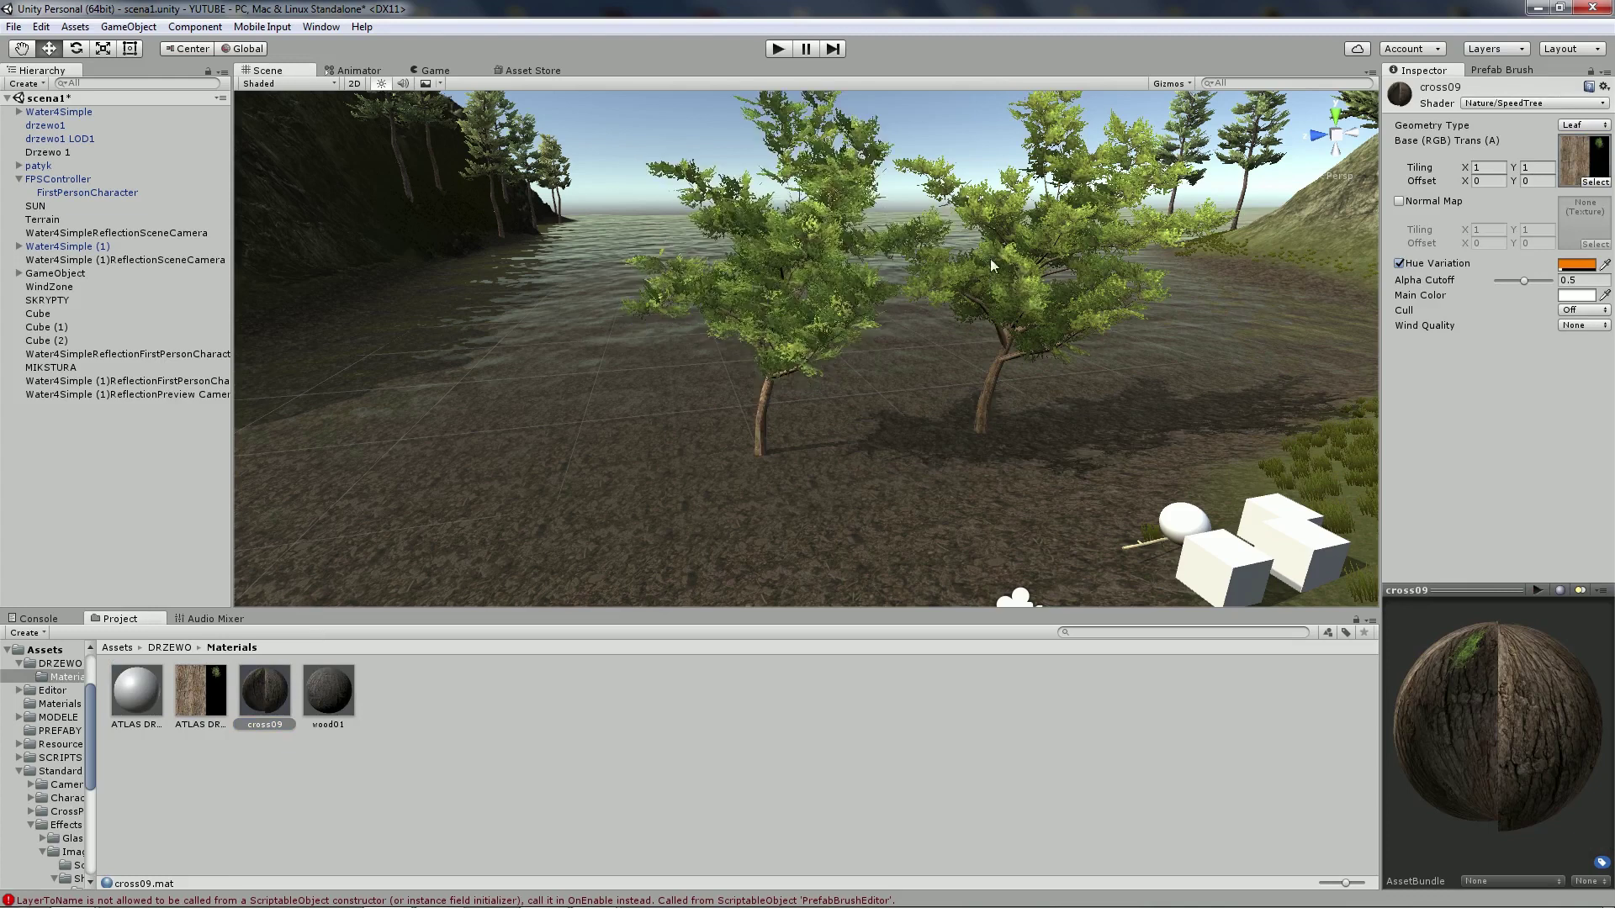
scroll(936, 291, "up", 2)
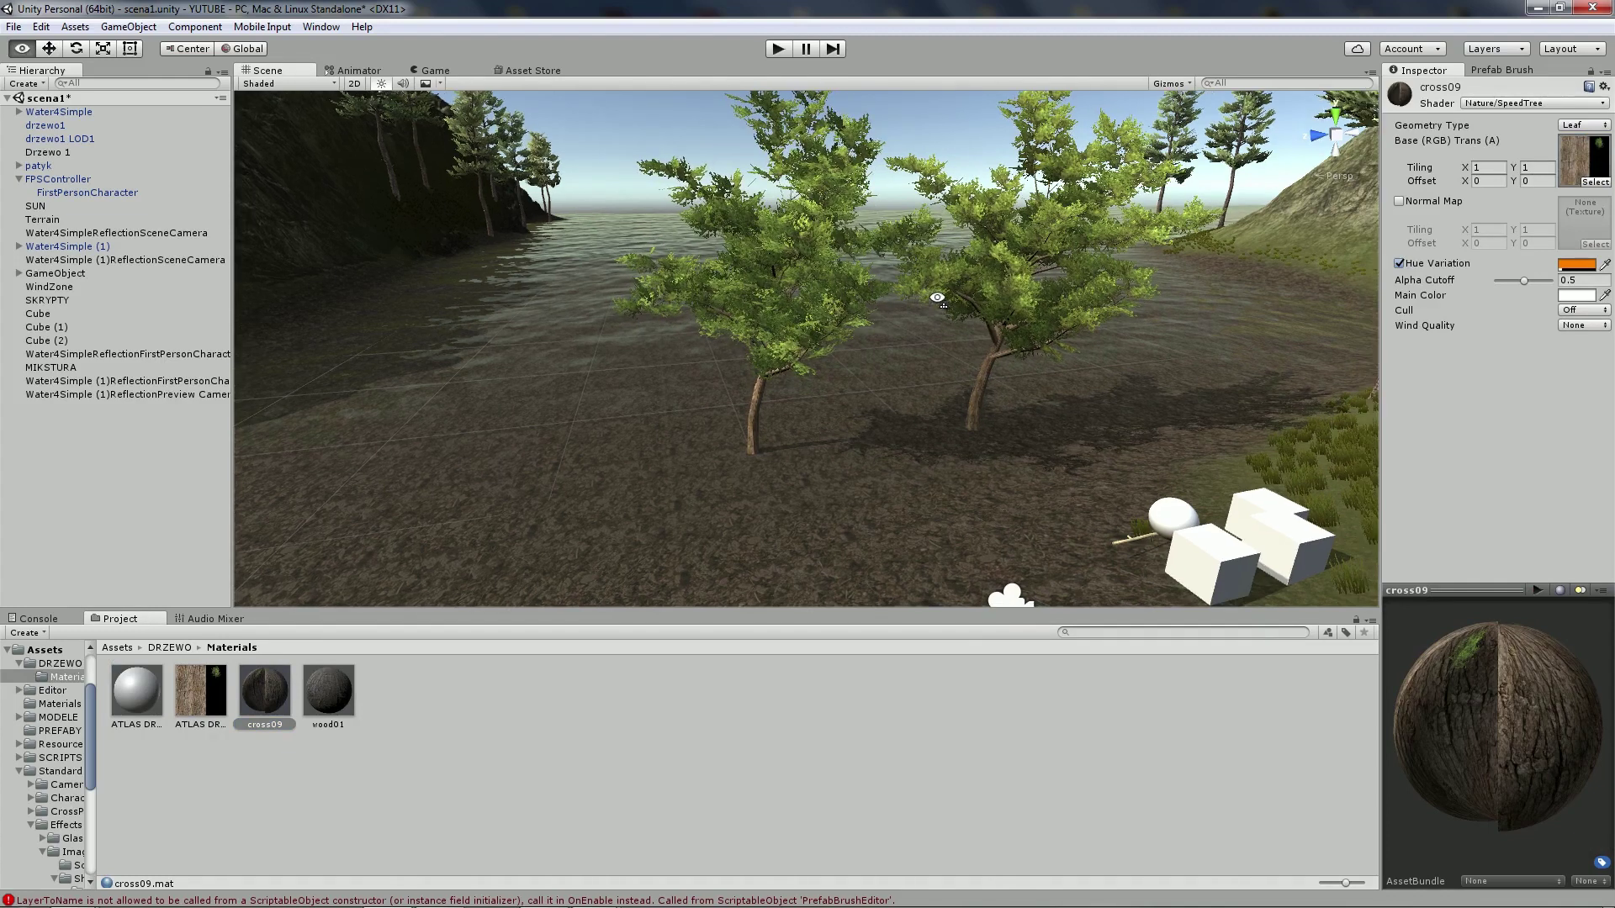
scroll(936, 294, "up", 2)
scroll(938, 298, "up", 2)
scroll(937, 297, "up", 2)
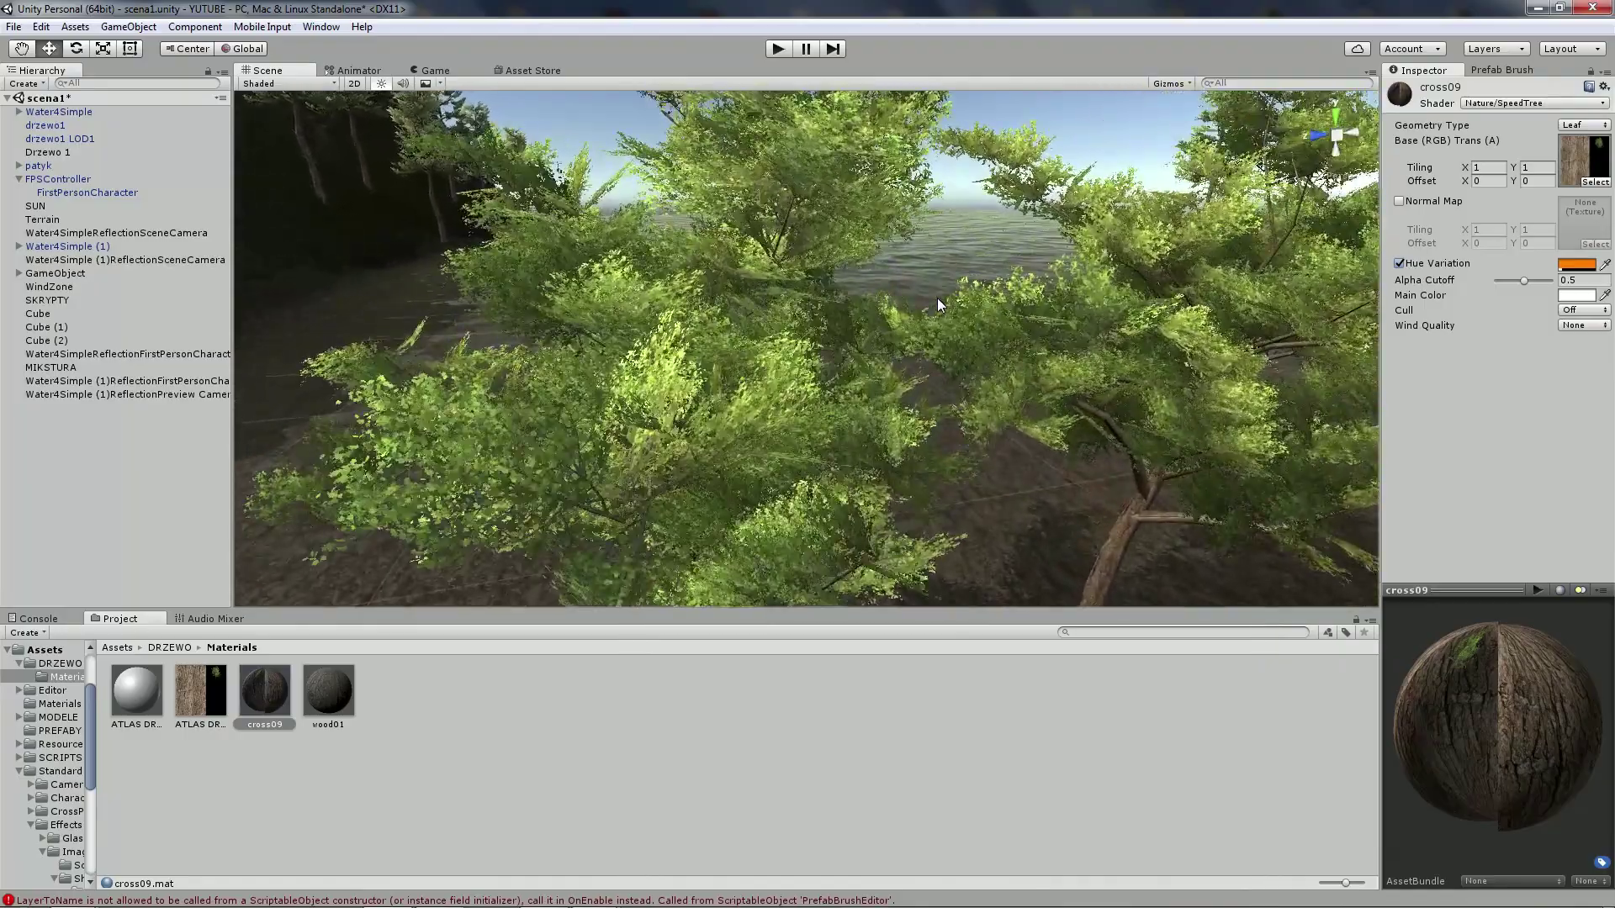
scroll(940, 298, "down", 5)
scroll(940, 298, "down", 2)
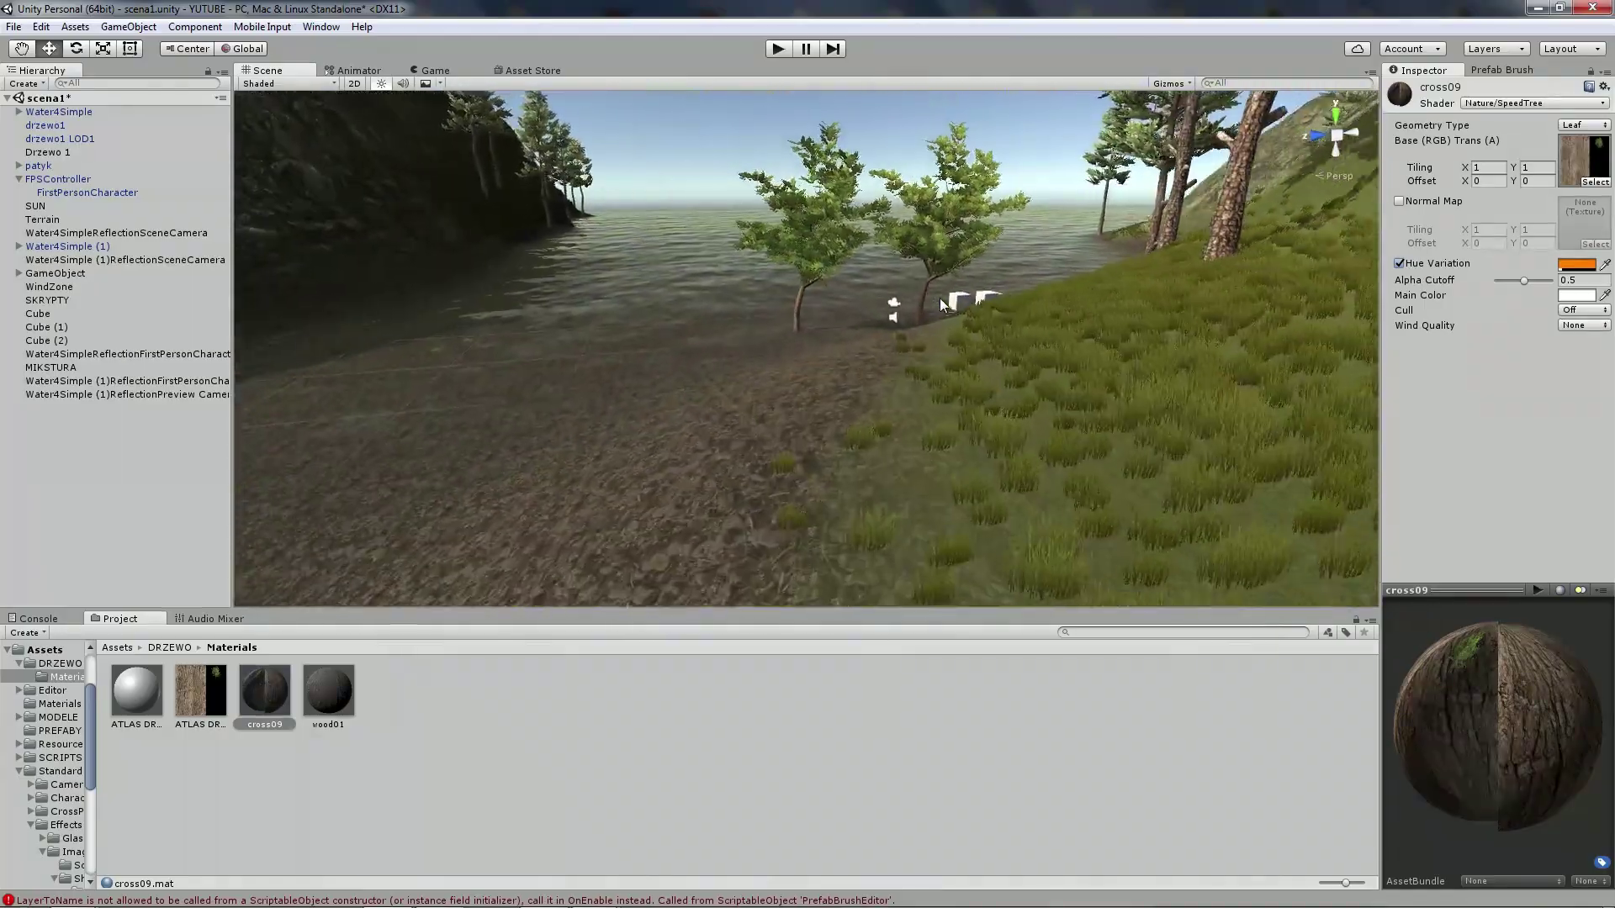
scroll(941, 298, "up", 2)
scroll(941, 298, "up", 2)
scroll(905, 306, "down", 1)
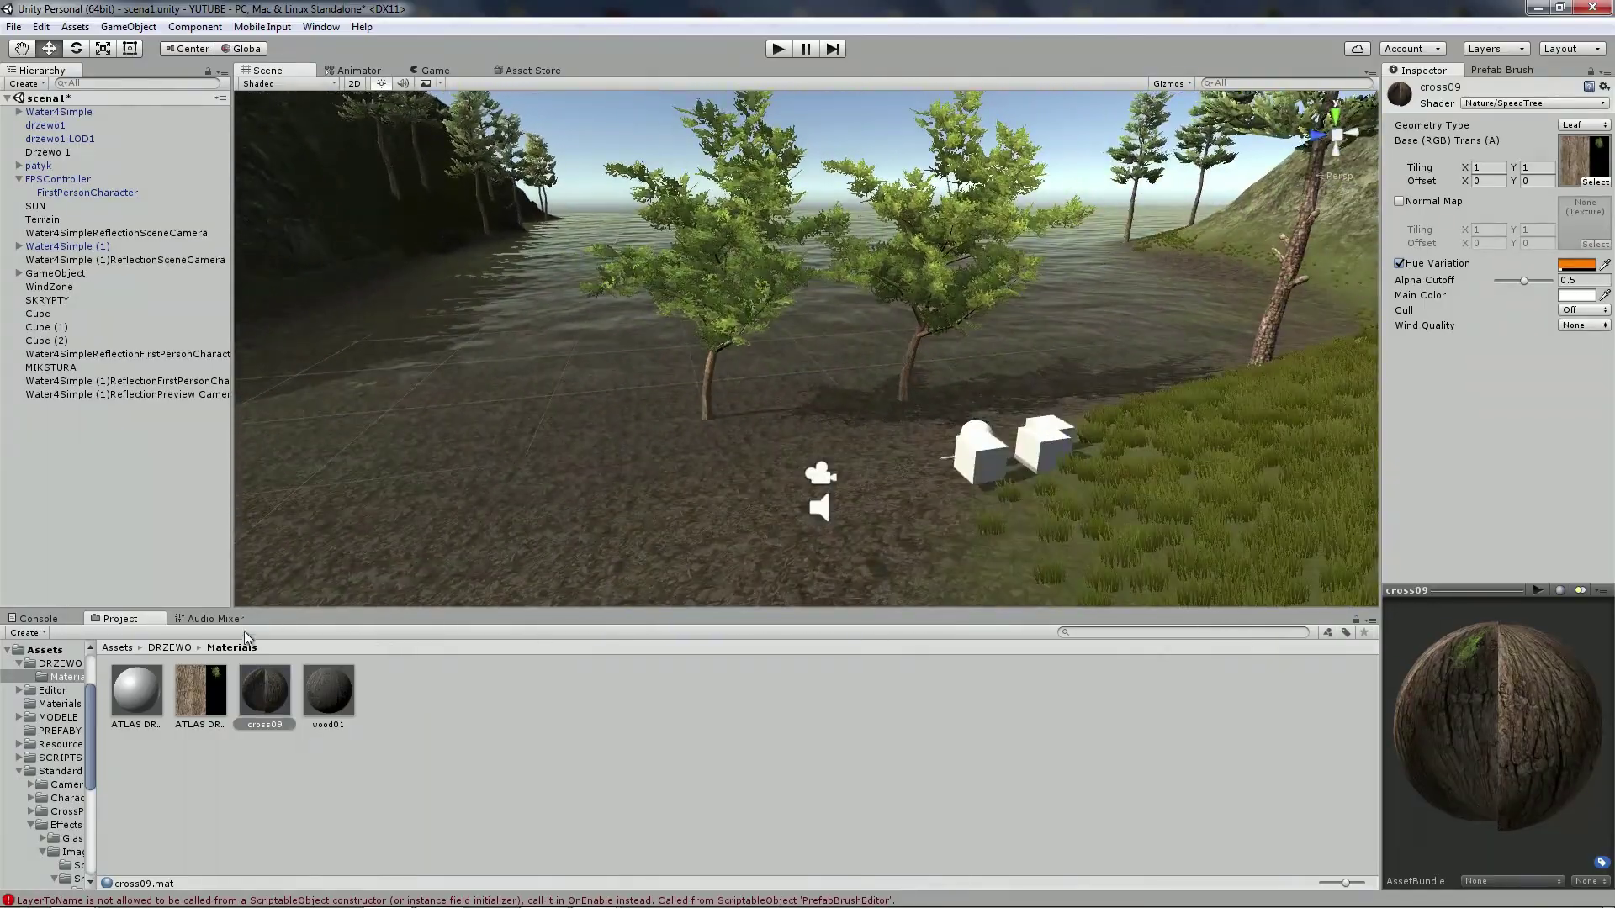
left_click(165, 649)
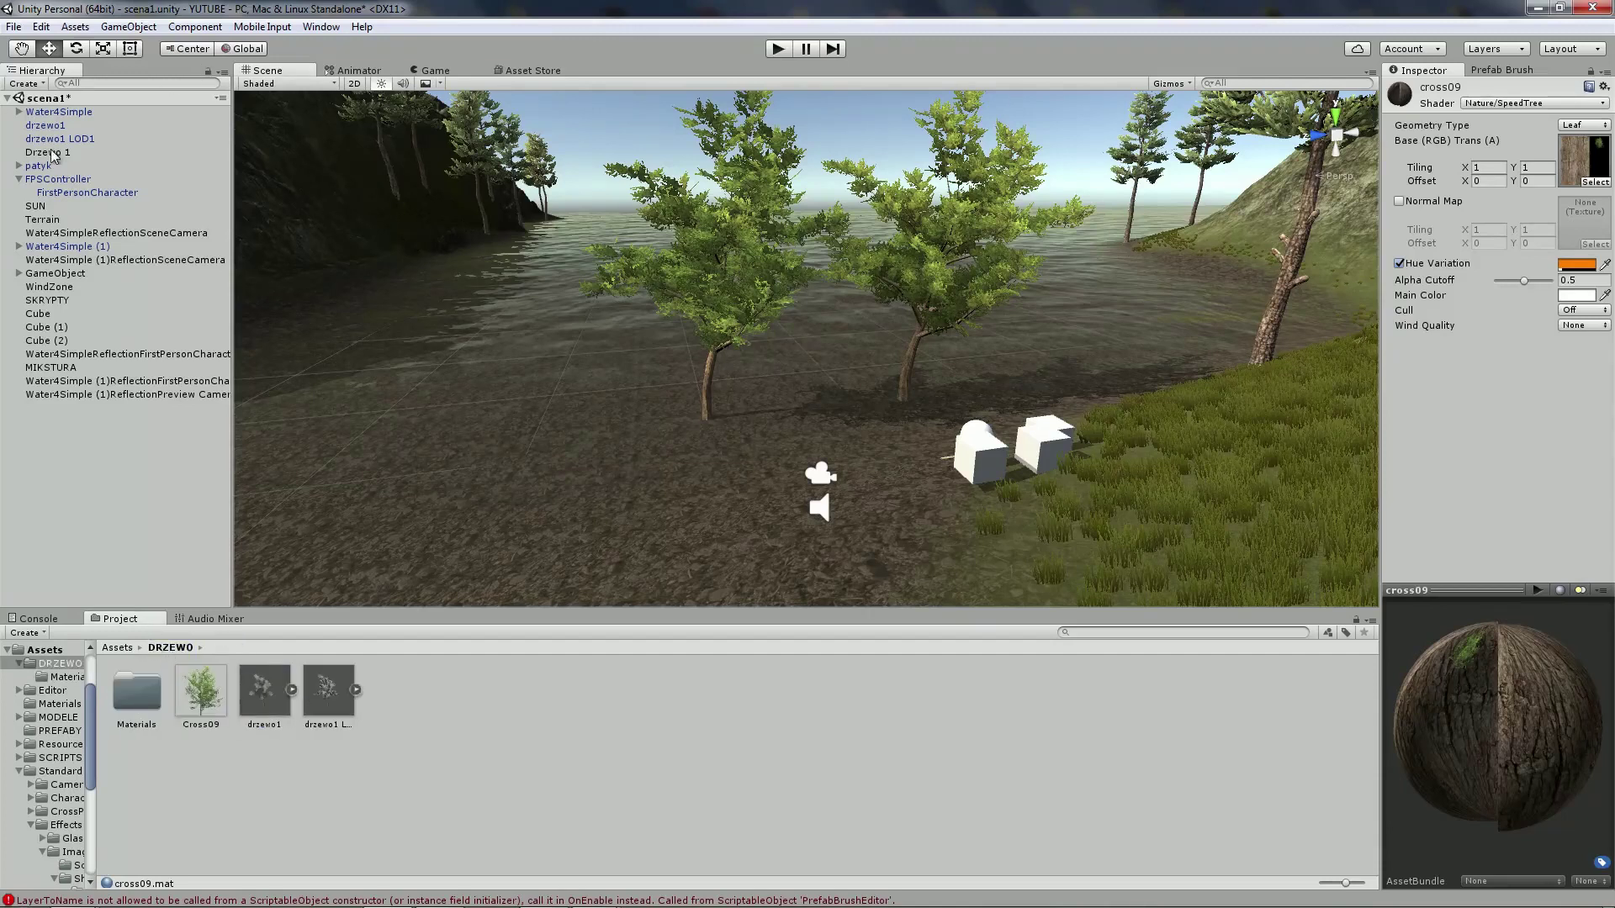
Create an empty object named DRZEWO 1 and parent drzewo1 and drzewo1 LOD1 to it
left_click(25, 83)
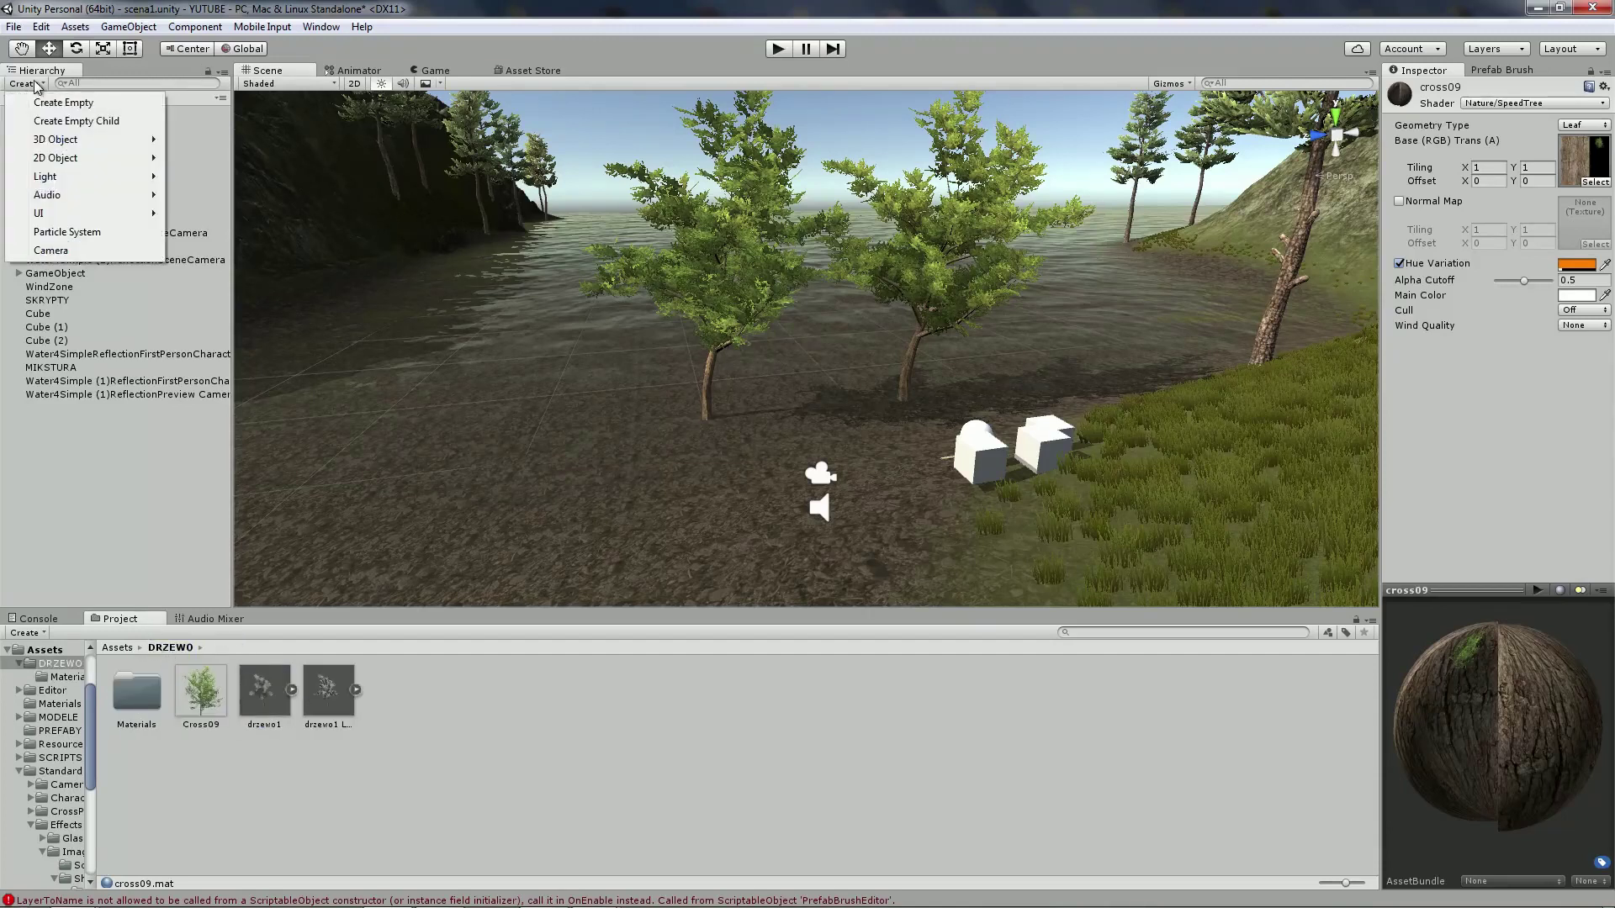
left_click(59, 101)
left_click(106, 408)
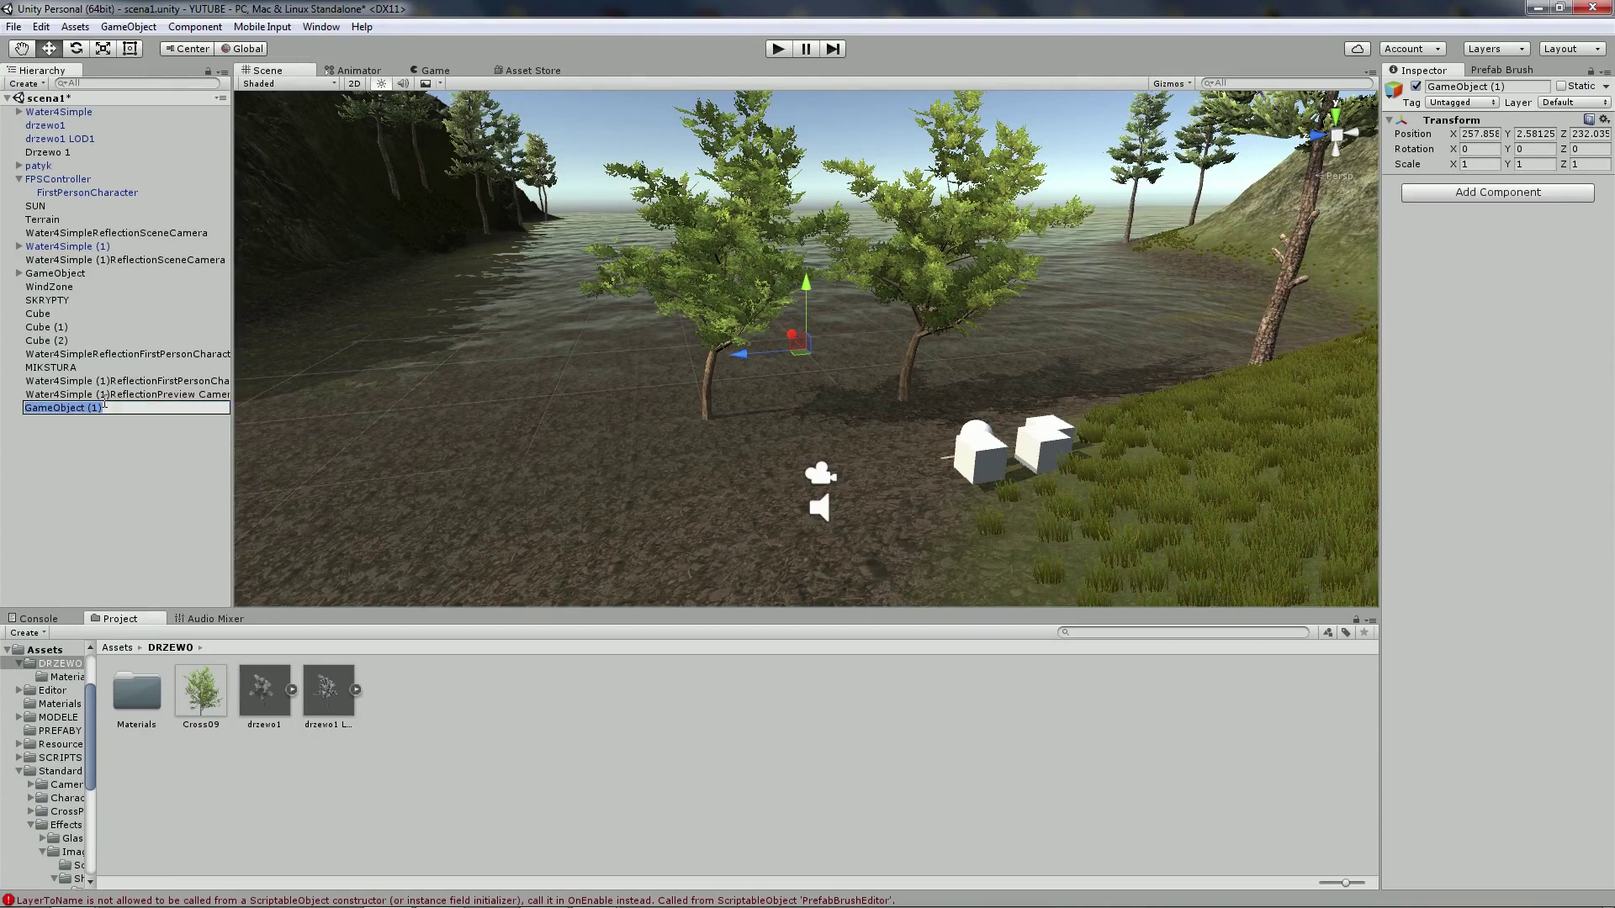
type("DRZEWO 1")
left_click(103, 466)
left_click(46, 124)
left_click(48, 137, "shift")
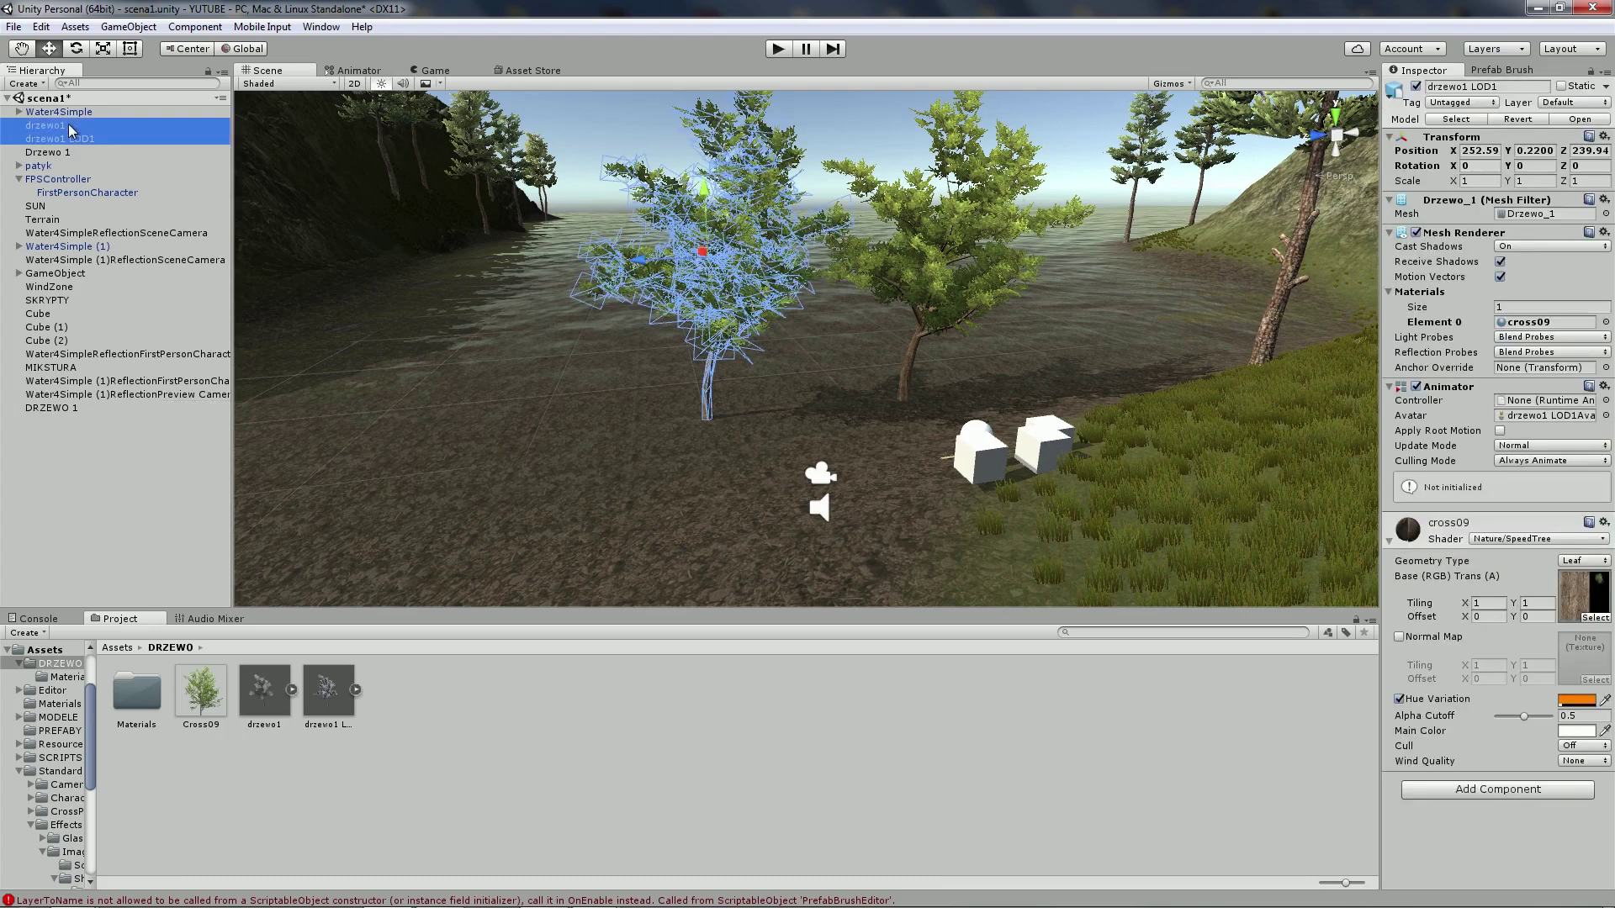
left_click_drag(48, 137, 68, 409)
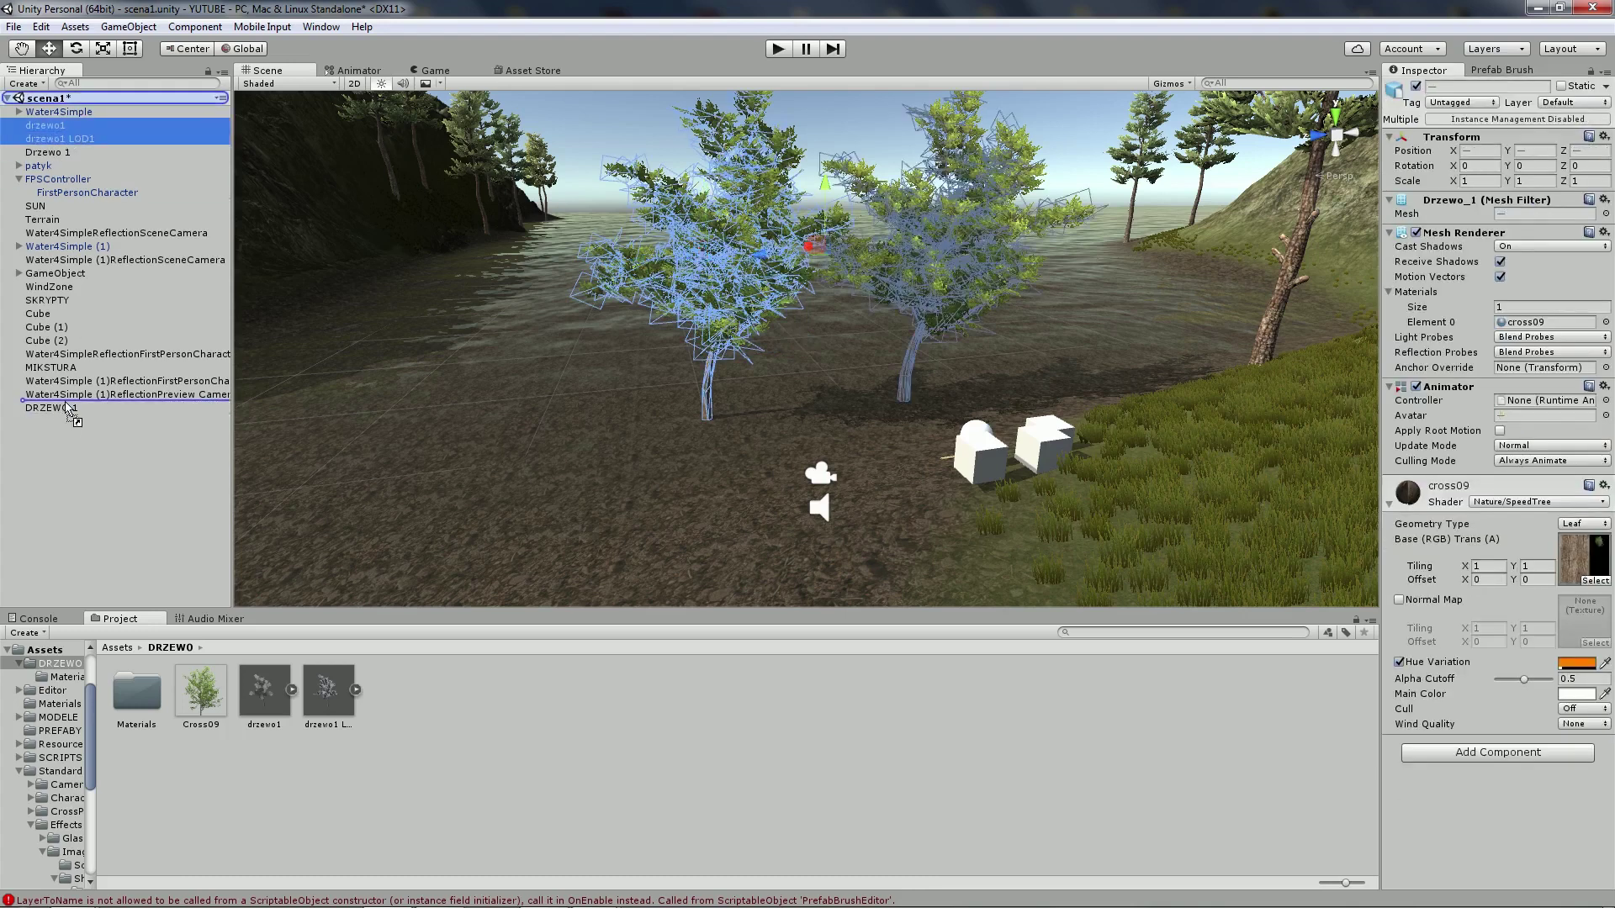
Set both trees' Transform Position to 0, 0, 0
left_click(1480, 150)
type("0")
key("Tab")
type("0")
key("Tab")
type("0")
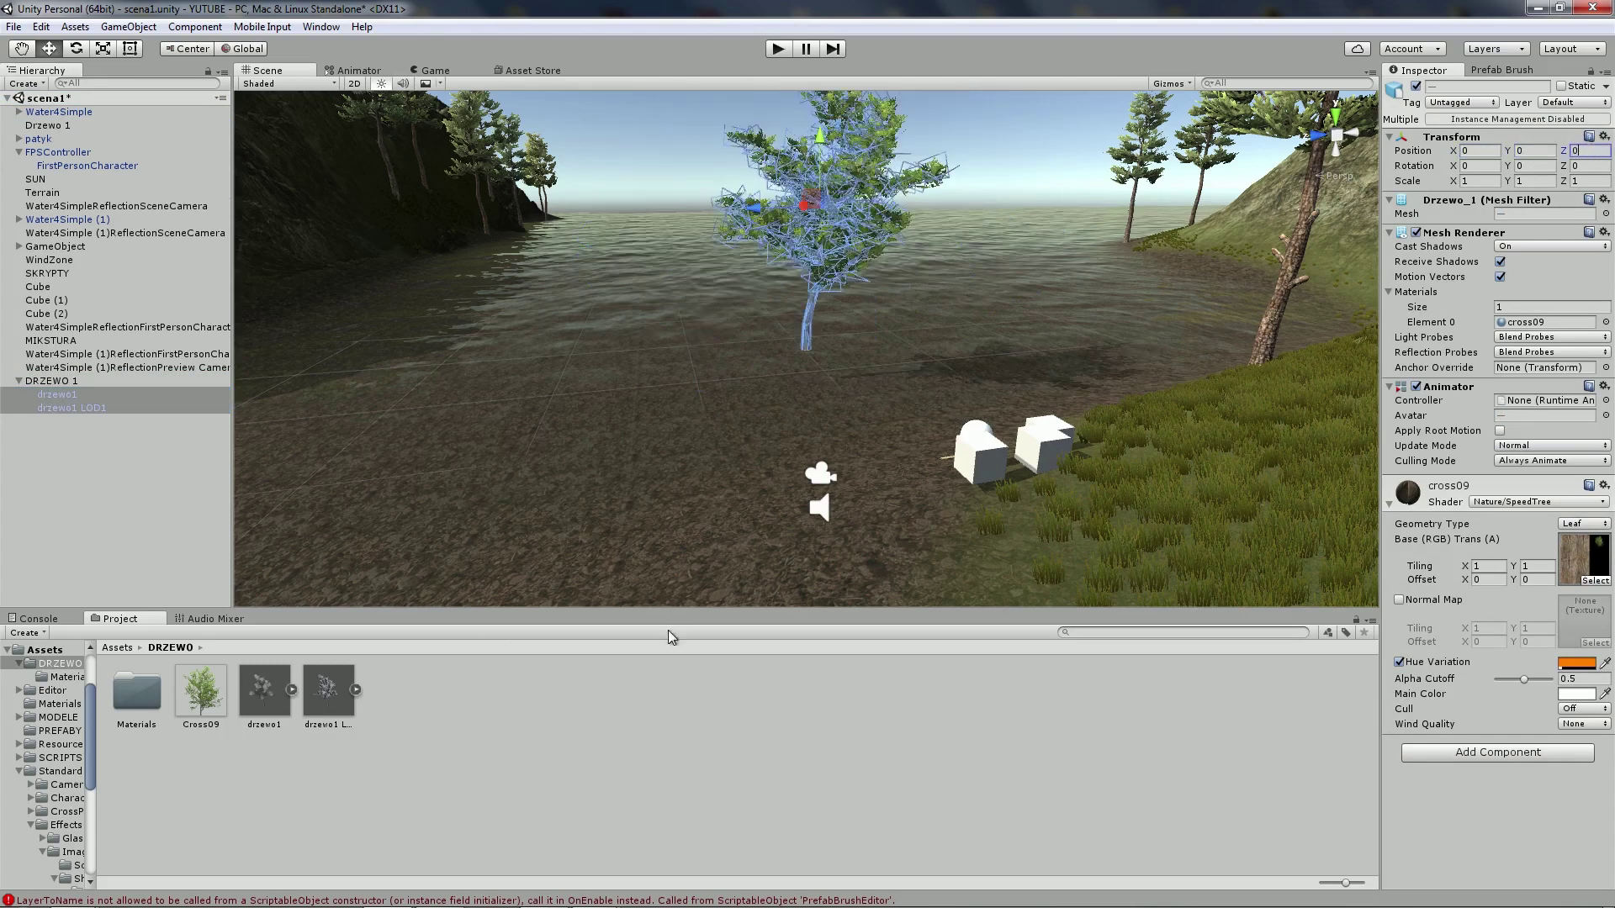
left_click(50, 382)
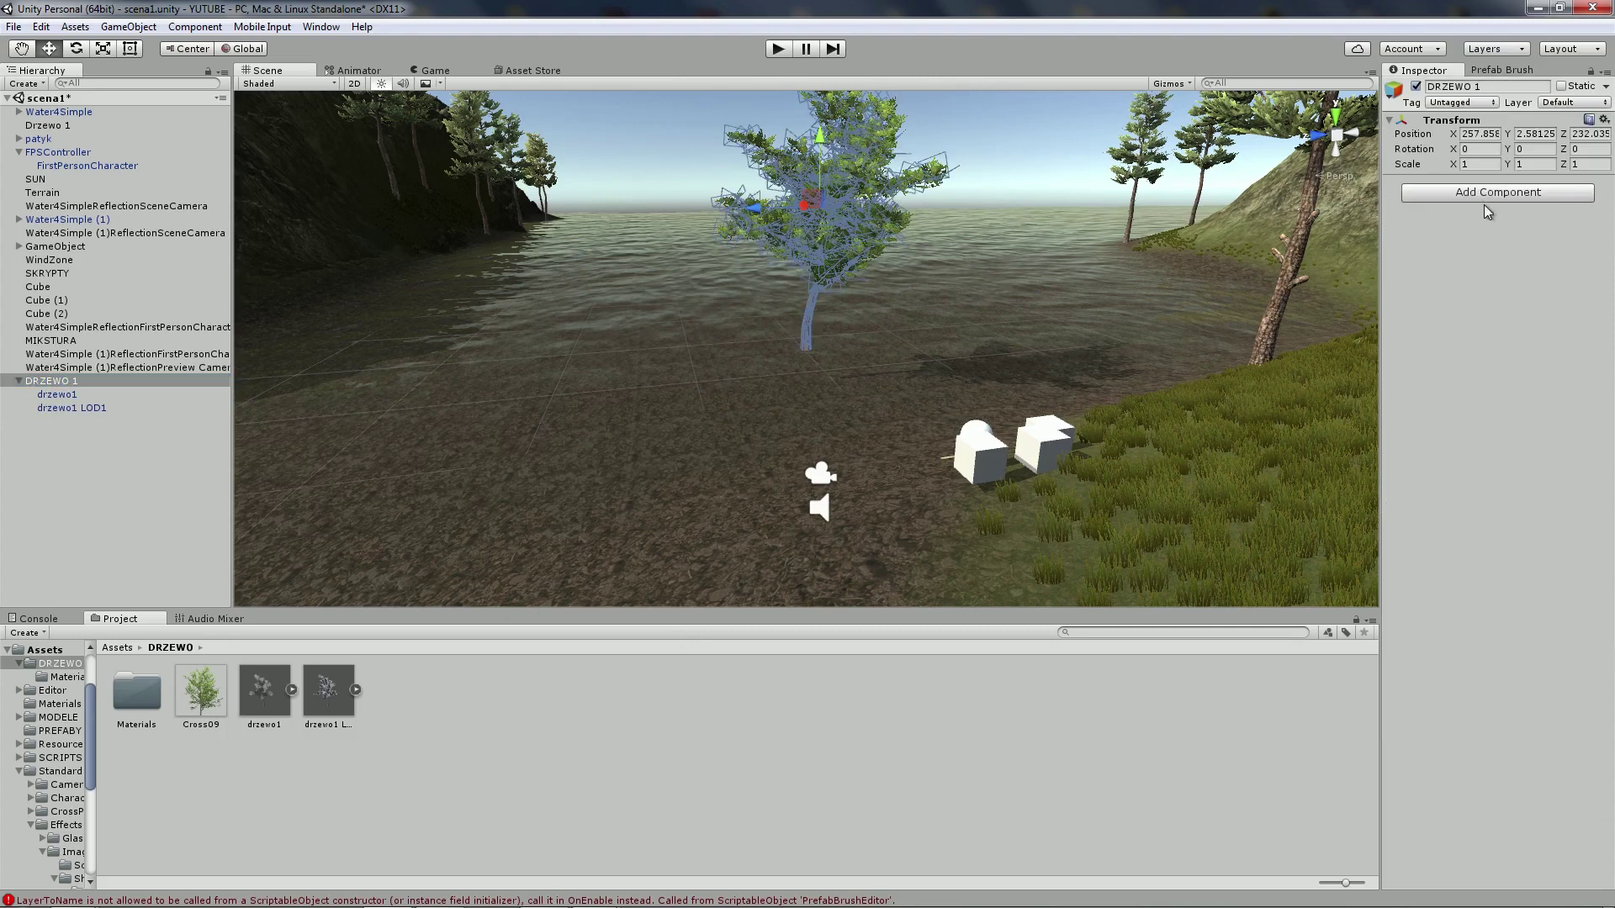
Add an LOD Group component to DRZEWO 1
left_click(1487, 195)
type("lo")
left_click(1464, 260)
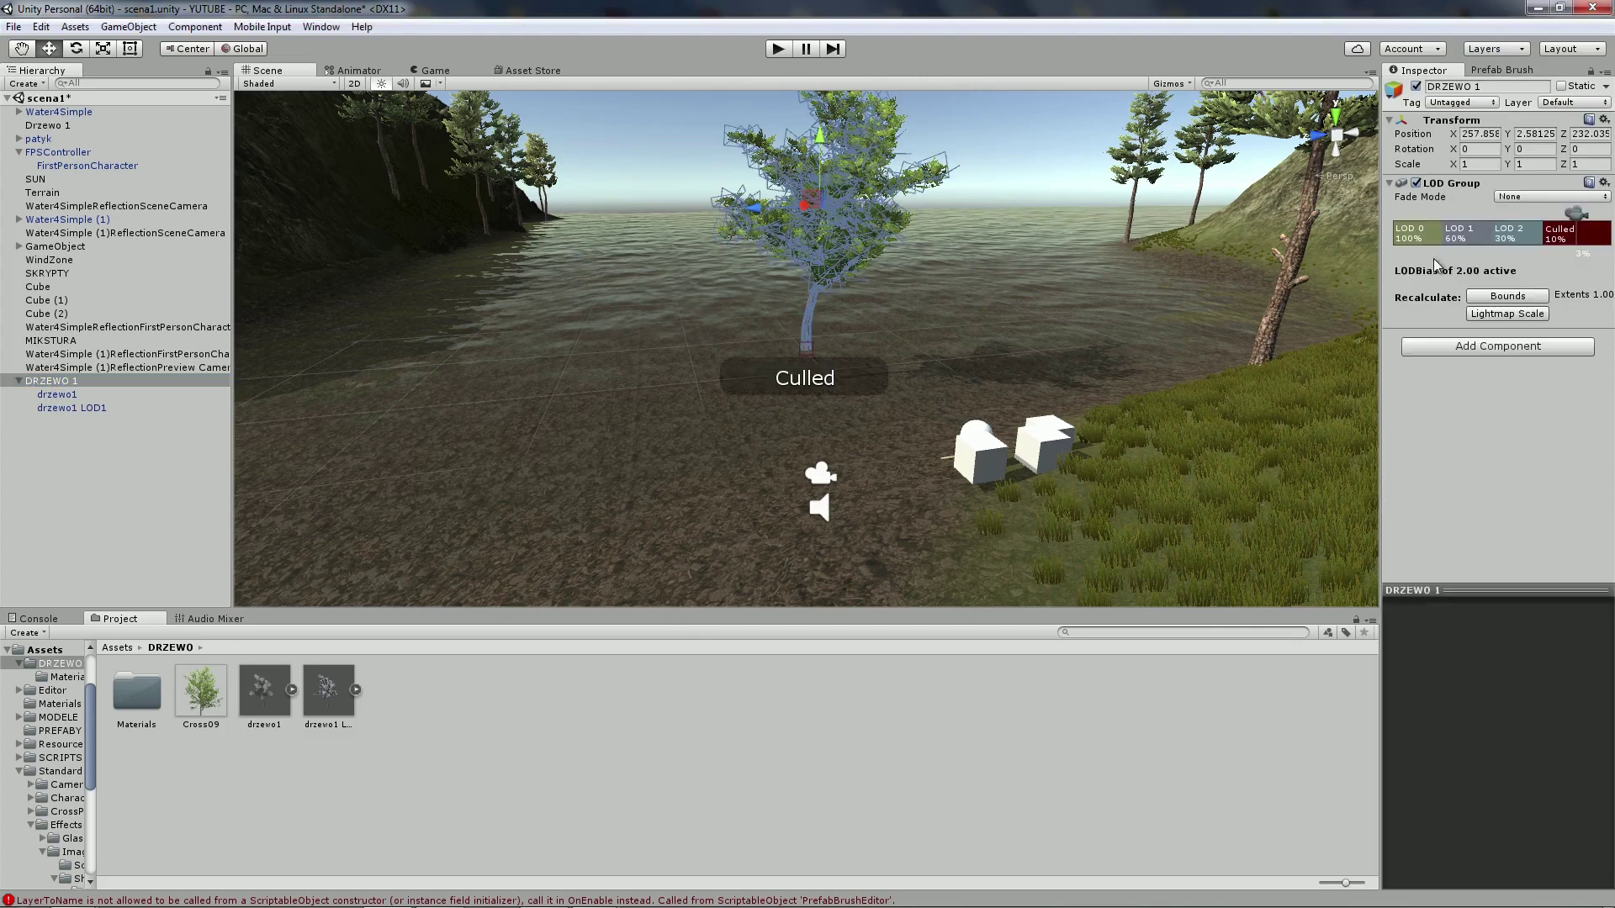
Assign drzewo1 to LOD 0 and drzewo1 LOD1 to LOD 1, then delete LOD 2
left_click(1430, 239)
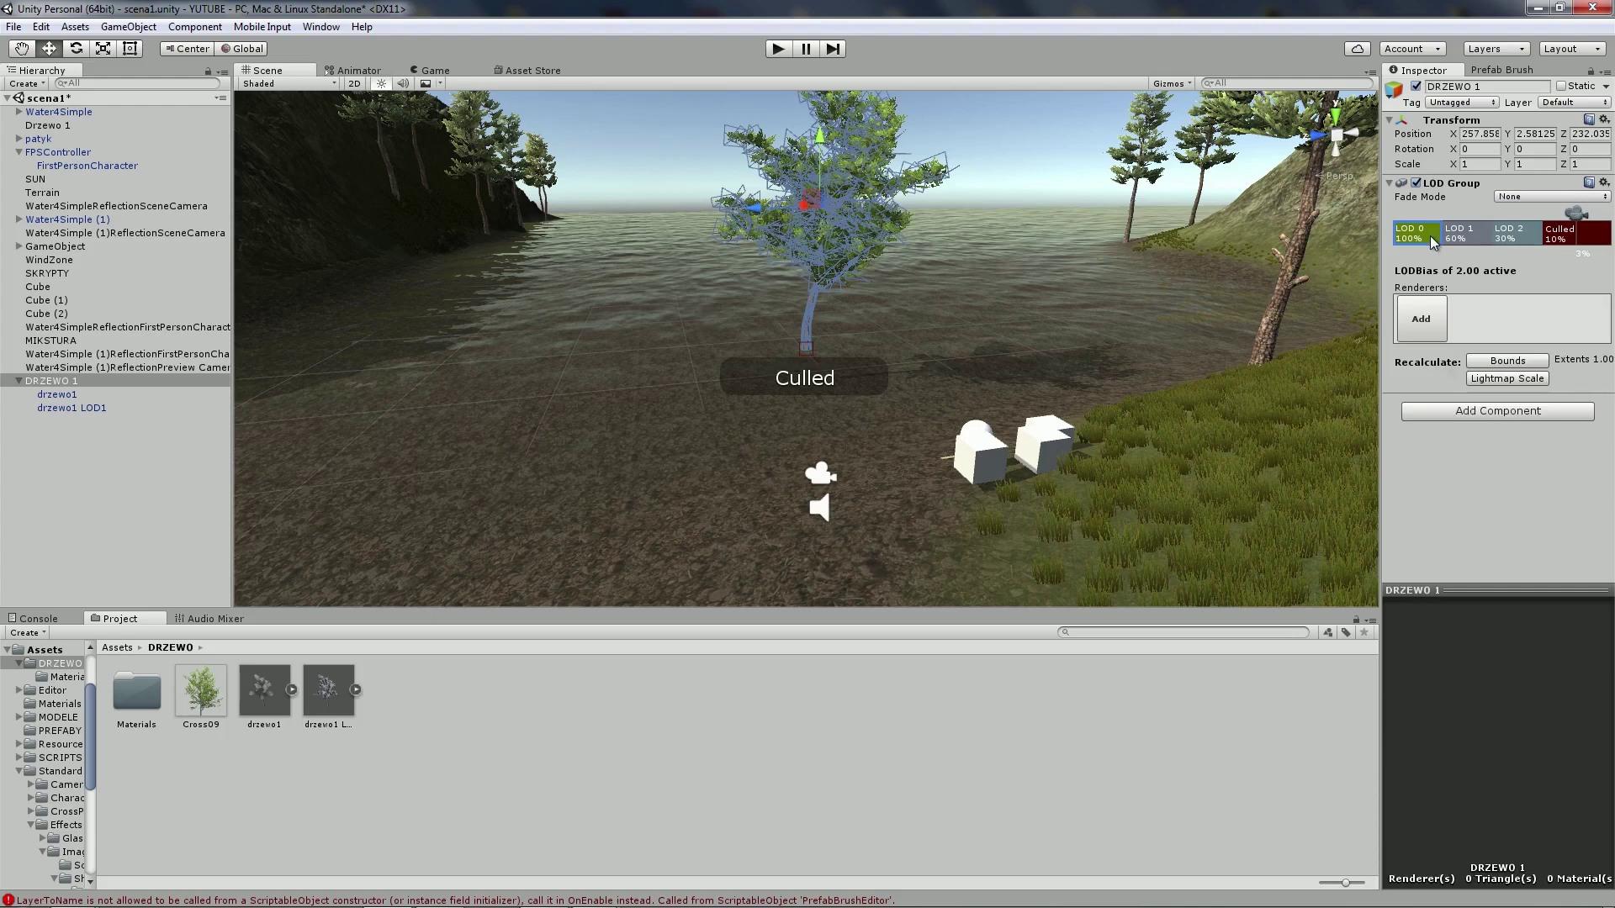
mouse_move(57, 395)
left_mouse_down()
mouse_move(1444, 252)
mouse_move(1444, 238)
left_mouse_up()
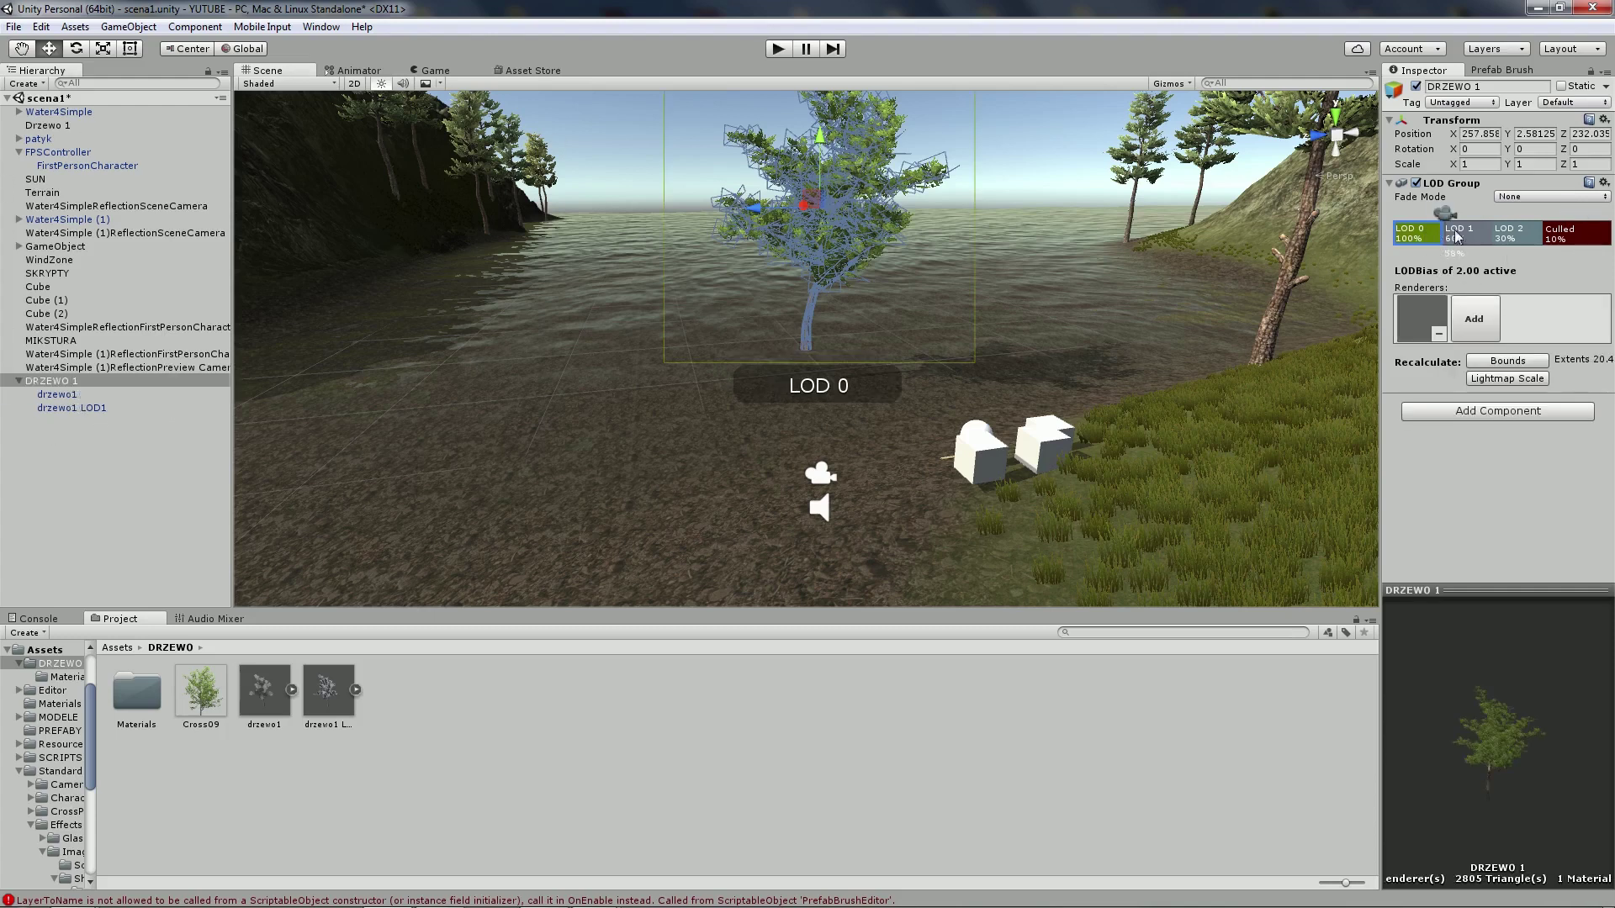
left_click(1458, 238)
left_click_drag(114, 408, 1559, 229)
right_click(1506, 238)
left_click(1527, 263)
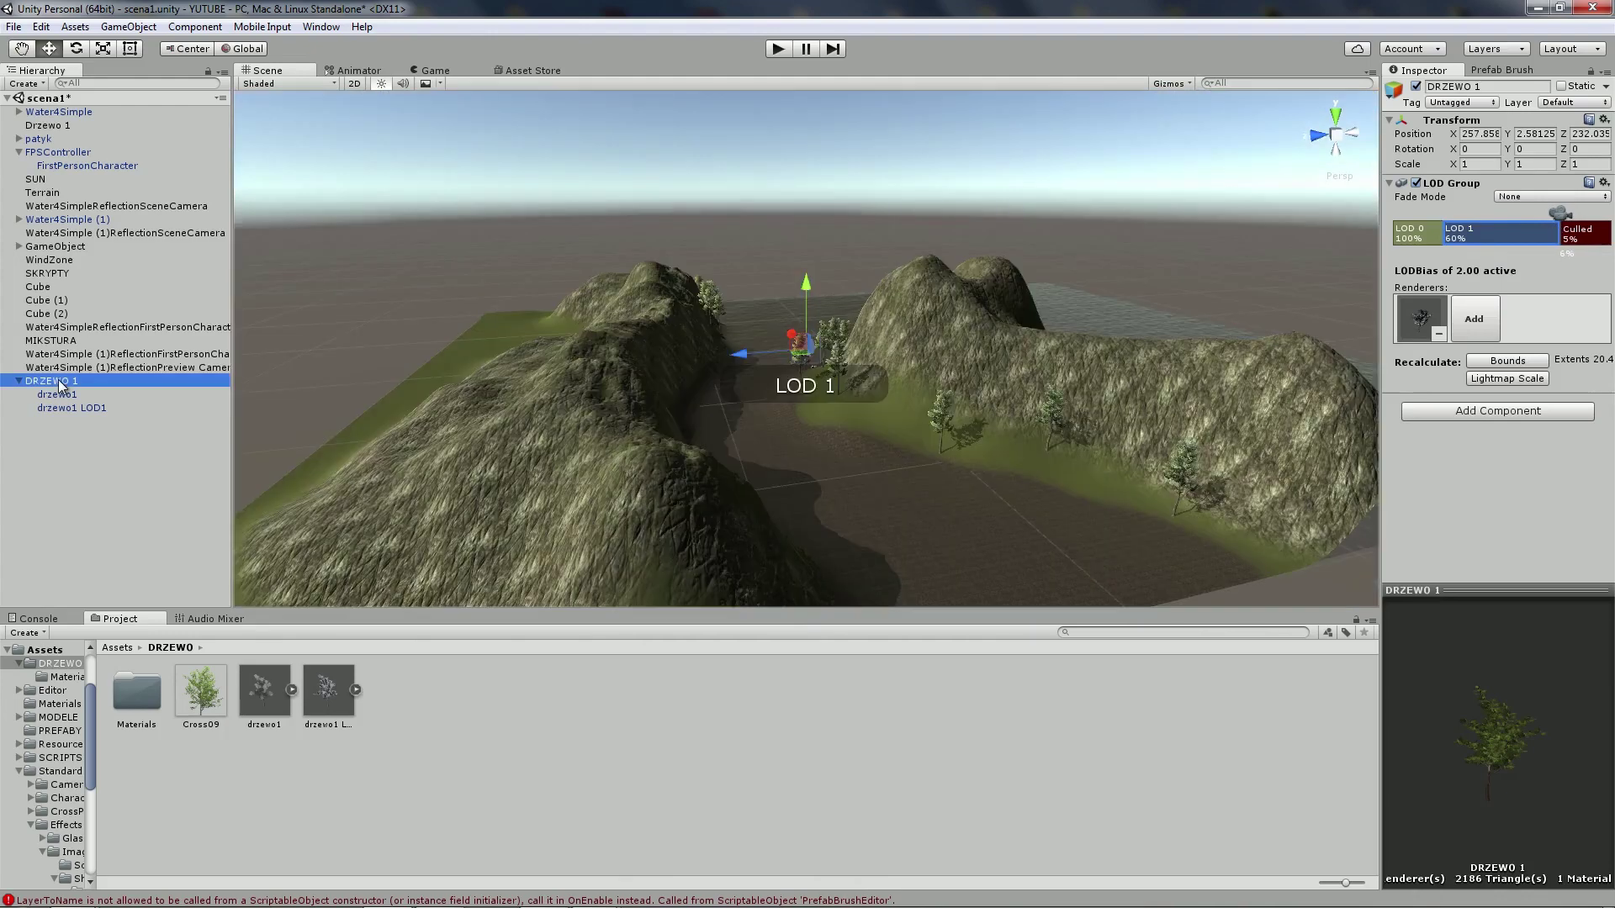
Frame DRZEWO 1 in the Scene view and pull the camera back from it
double_click(64, 383)
left_click_drag(732, 402, 723, 424, "alt")
scroll(725, 425, "up", 3)
scroll(725, 425, "up", 2)
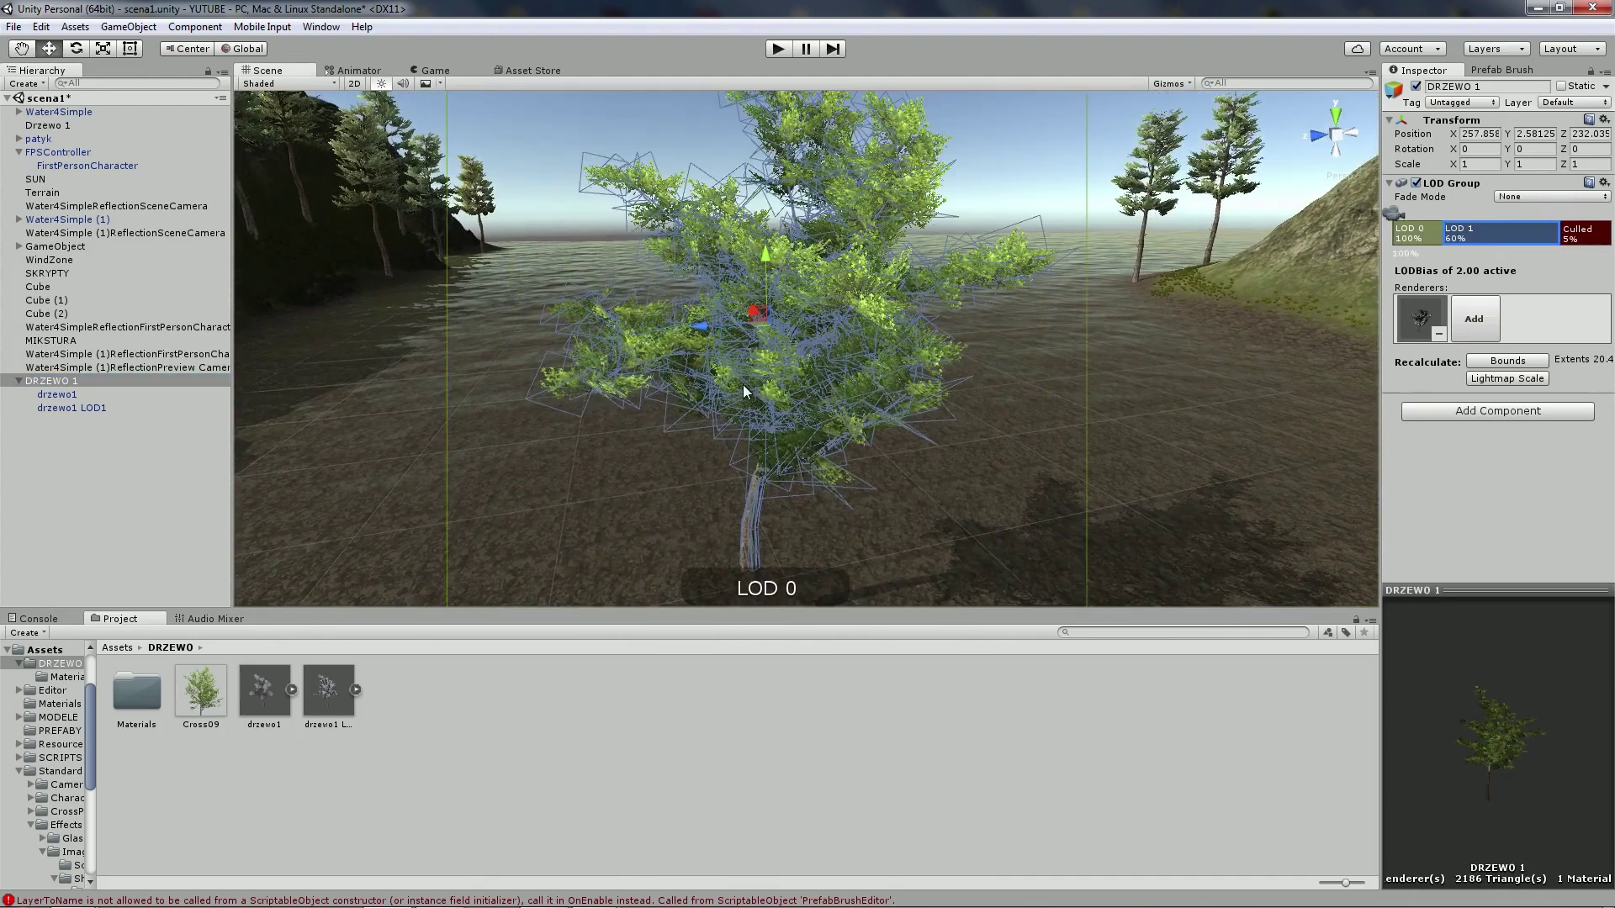
key("Down")
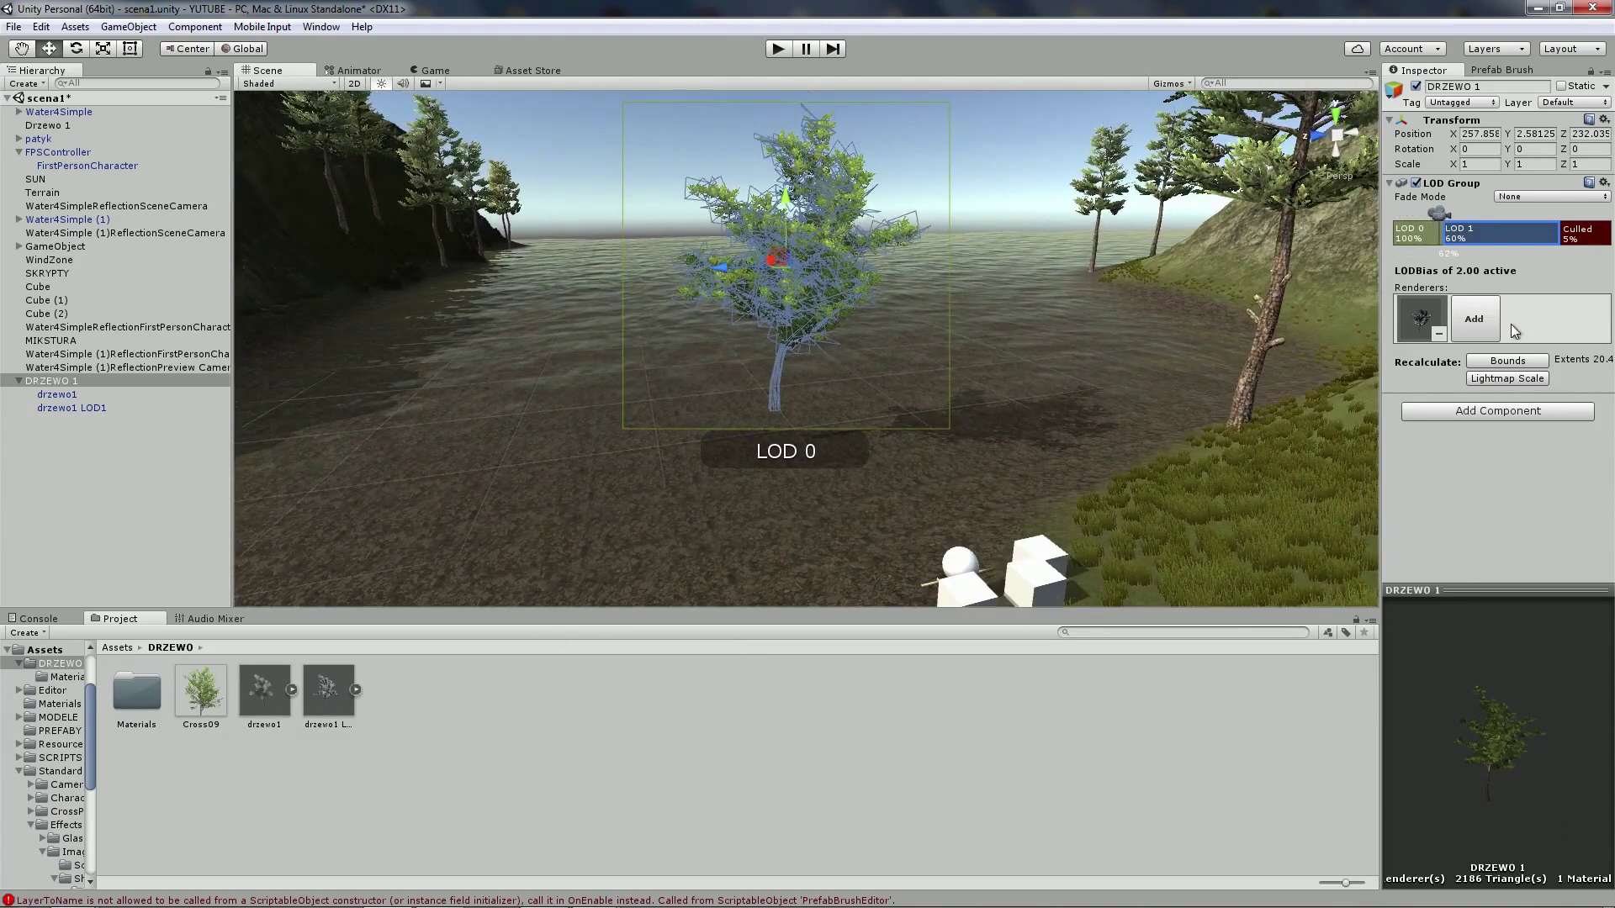
Compare the LOD 0 and LOD 1 level previews, ending on LOD 1
left_click(1422, 234)
left_click(1494, 230)
left_click(1406, 240)
left_click(1481, 233)
left_click(1413, 240)
left_click(1468, 235)
left_click(1422, 232)
left_click(1471, 239)
Check the fade mode options without changing them, then reselect DRZEWO 1
left_click(1532, 196)
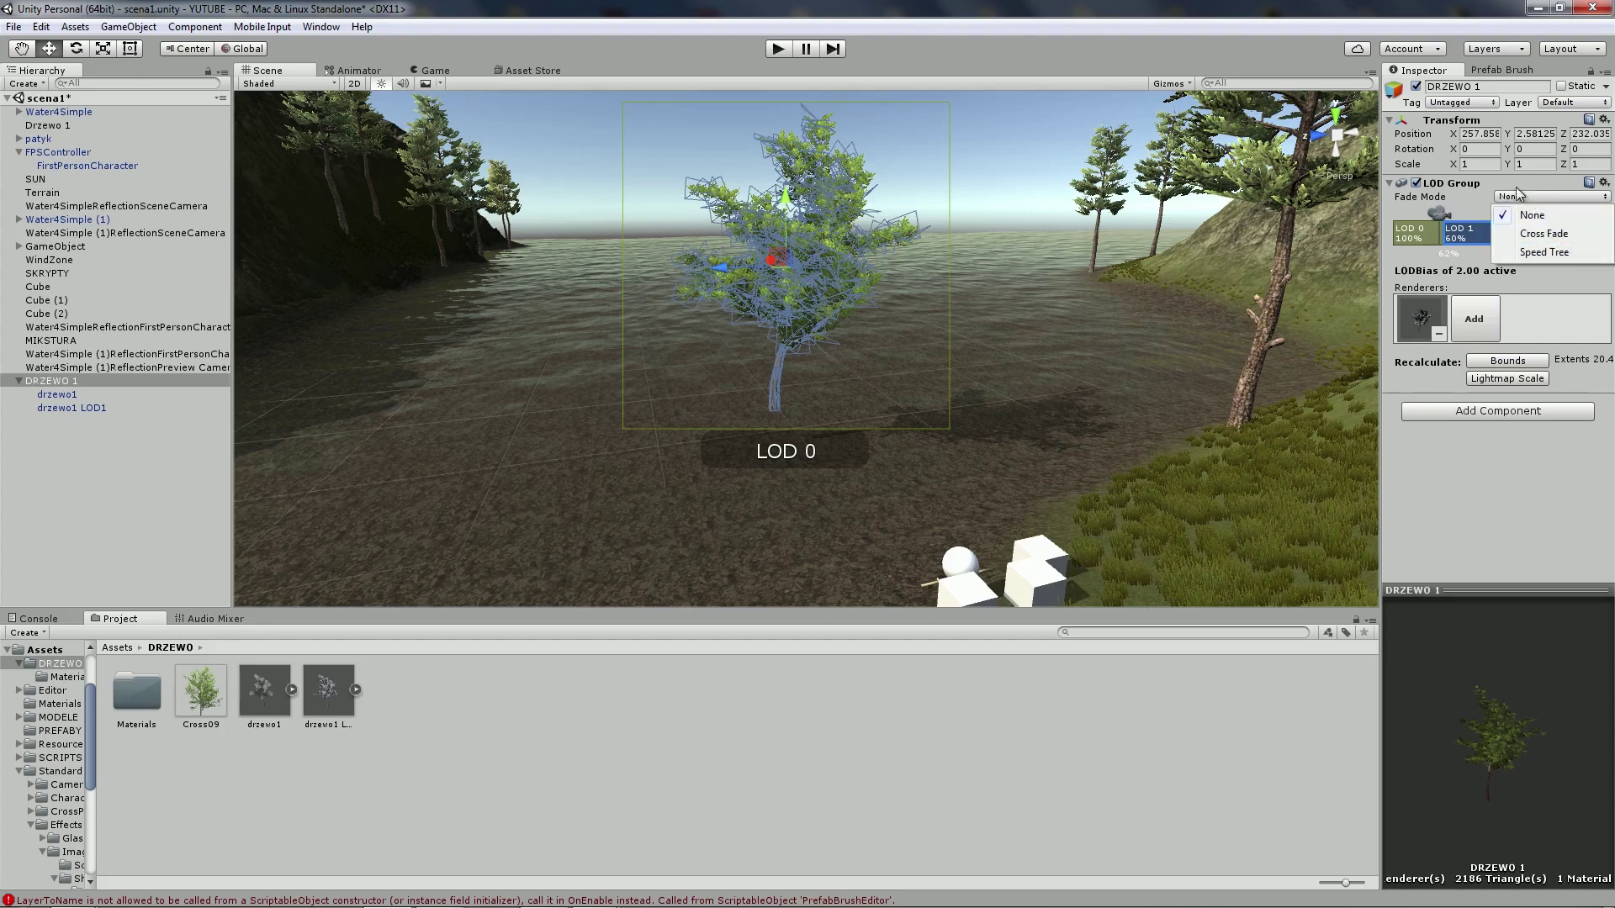
left_click(760, 678)
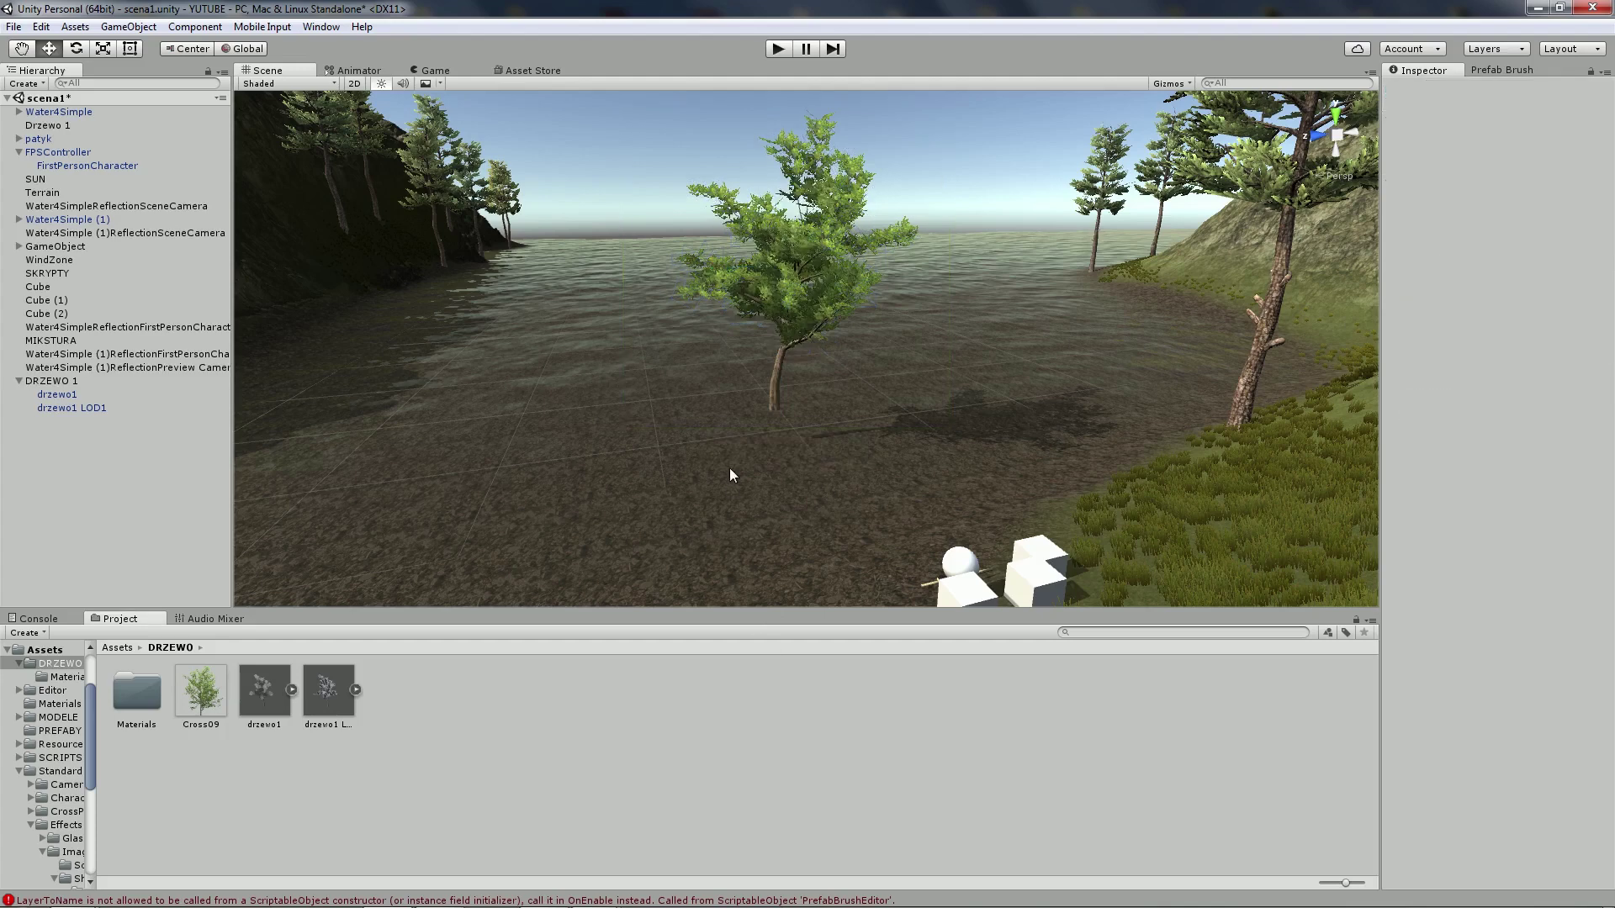
scroll(729, 468, "down", 5)
scroll(729, 468, "up", 5)
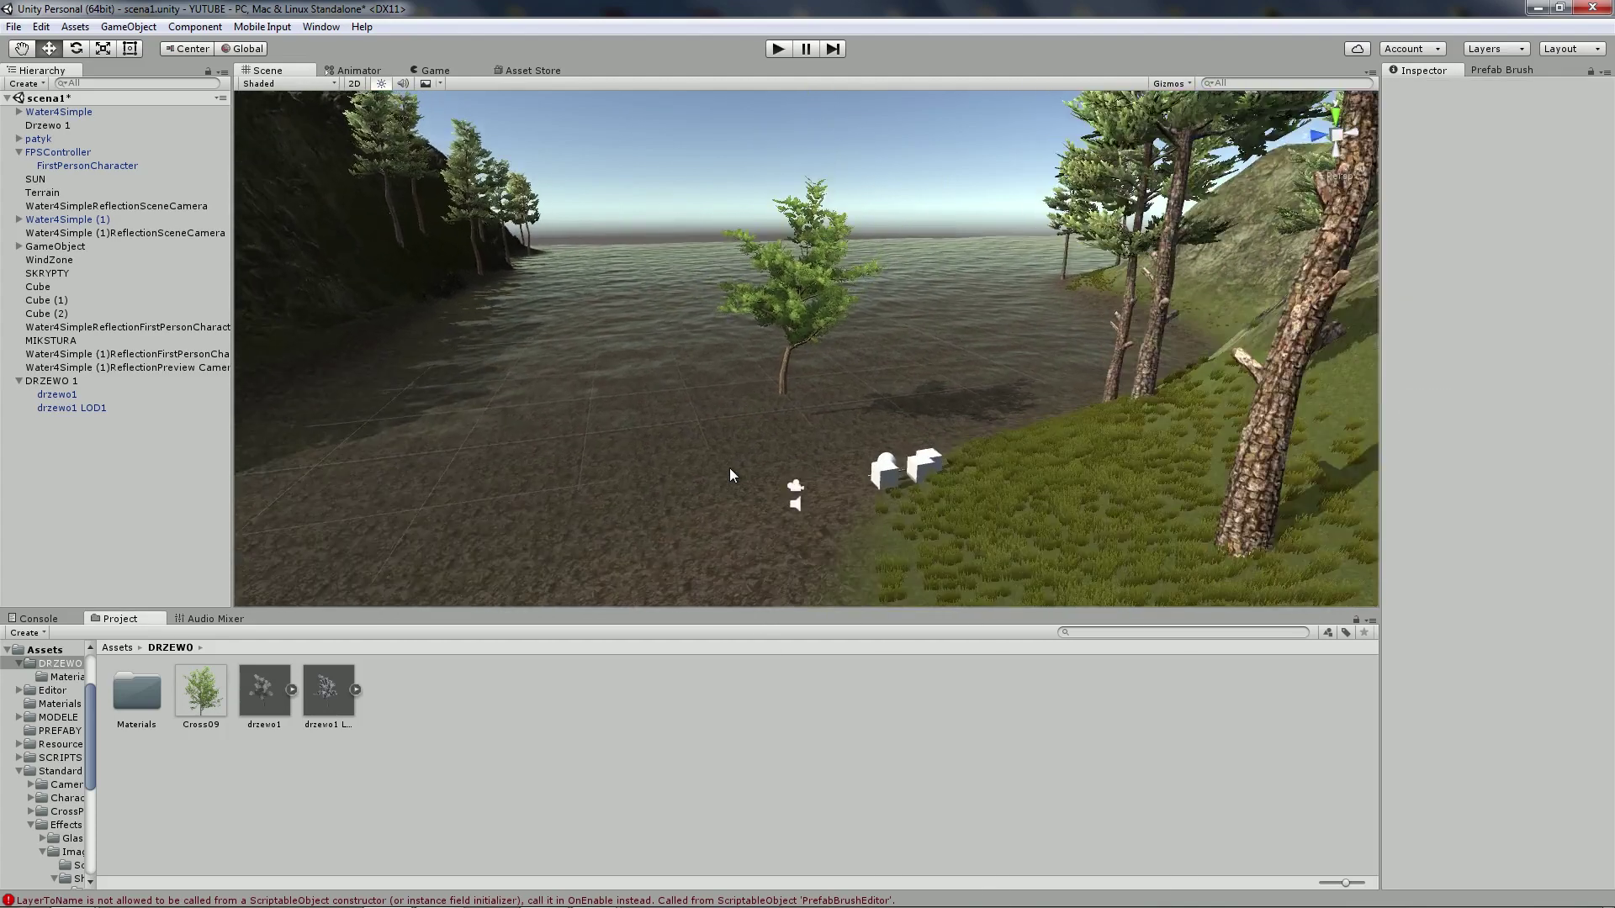
left_click(587, 328)
Move the LOD 0/LOD 1 switch to 85% and zoom out to watch the change
left_click_drag(587, 335, 330, 424, "alt")
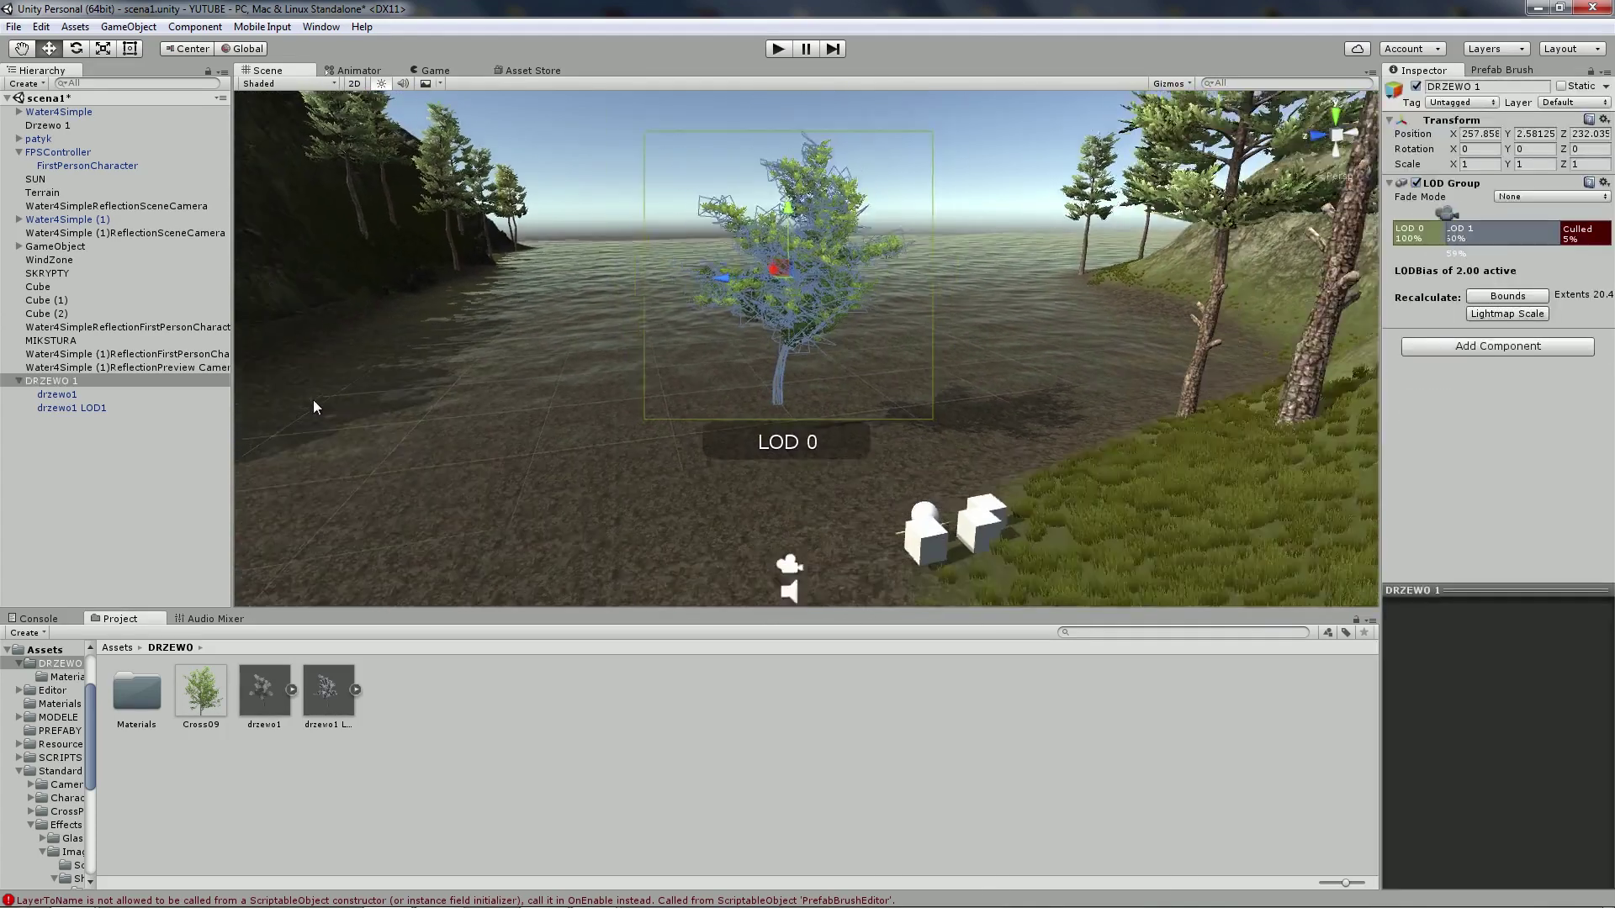
left_click_drag(1444, 228, 1414, 228)
scroll(900, 301, "down", 3)
scroll(900, 302, "down", 2)
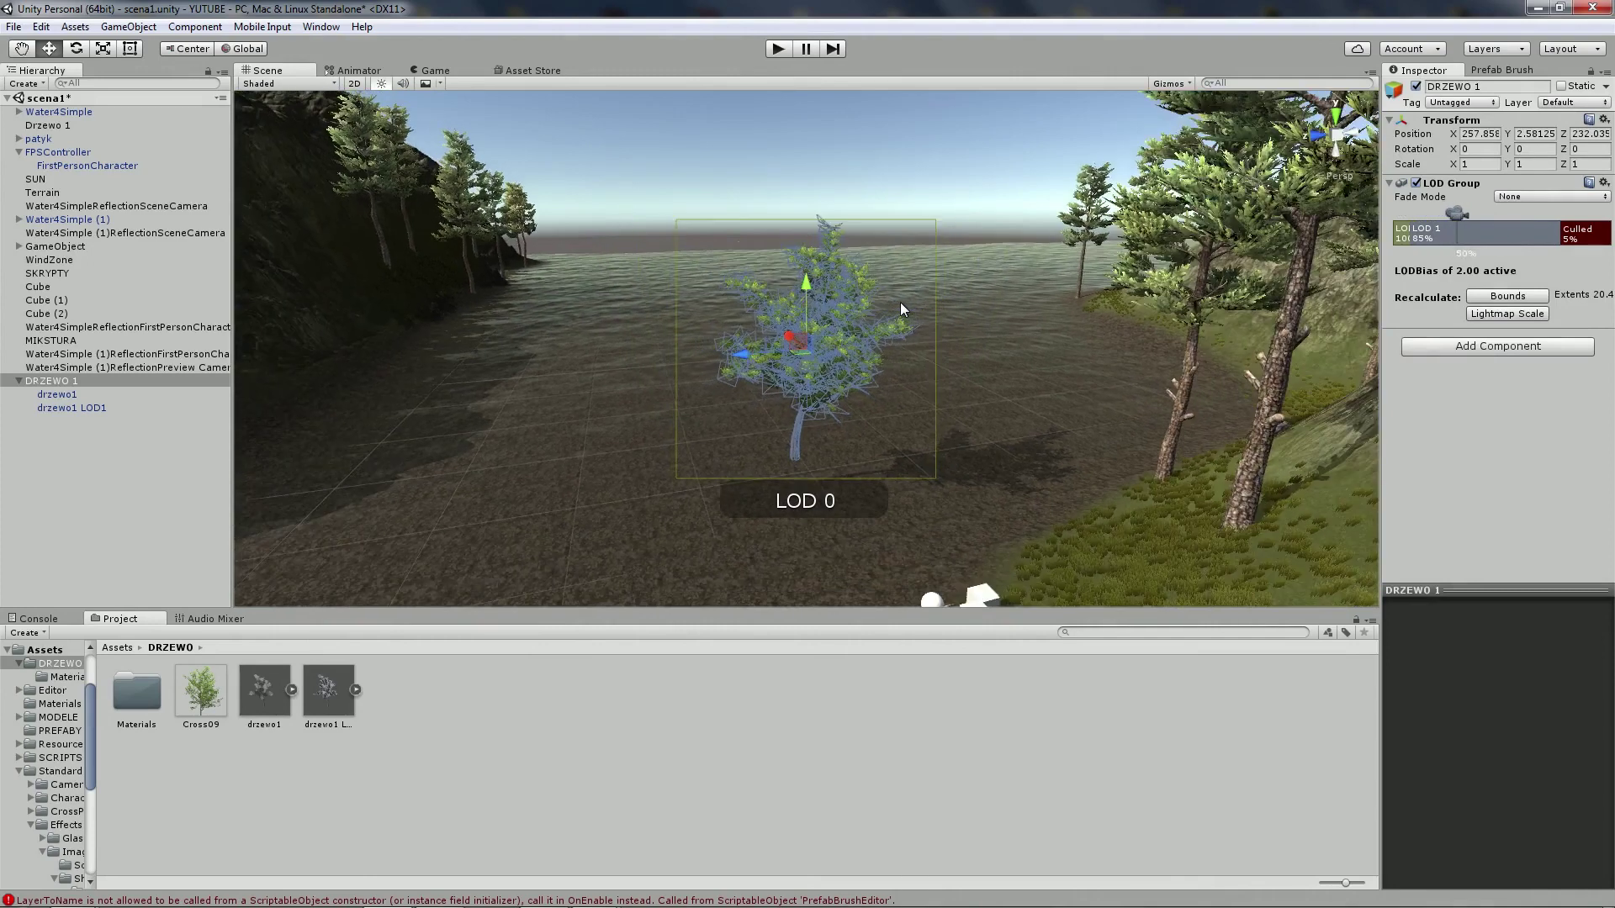
scroll(900, 301, "down", 2)
scroll(900, 301, "up", 1)
scroll(900, 303, "down", 2)
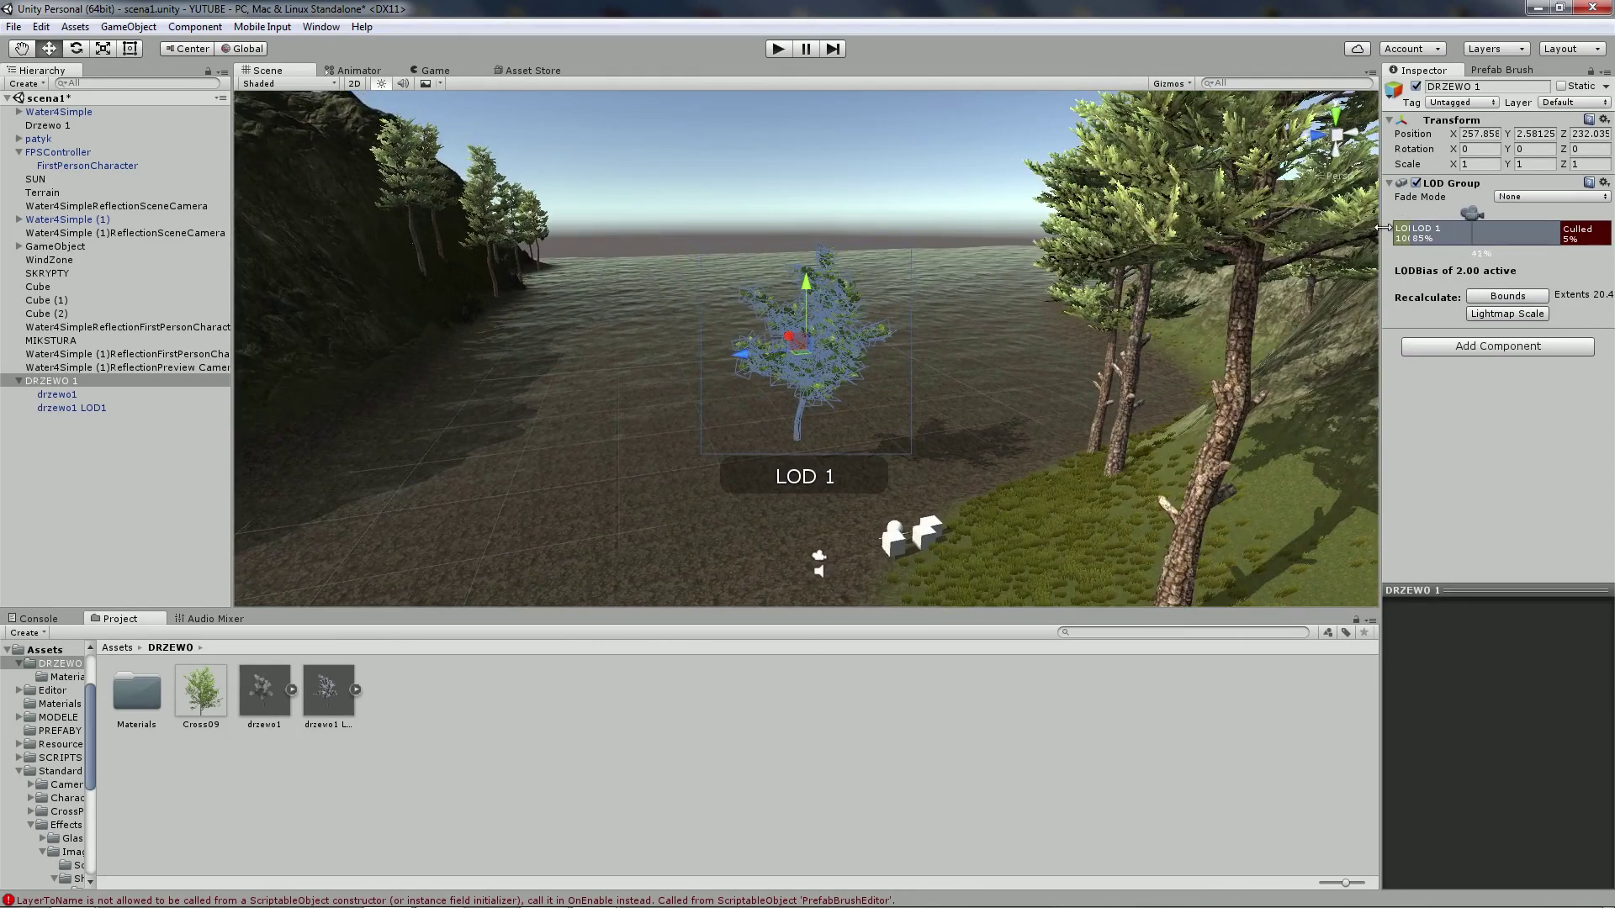
Inspect a shore conifer and the terrain, then reselect the DRZEWO 1 tree
left_click(1107, 397)
left_click(998, 452)
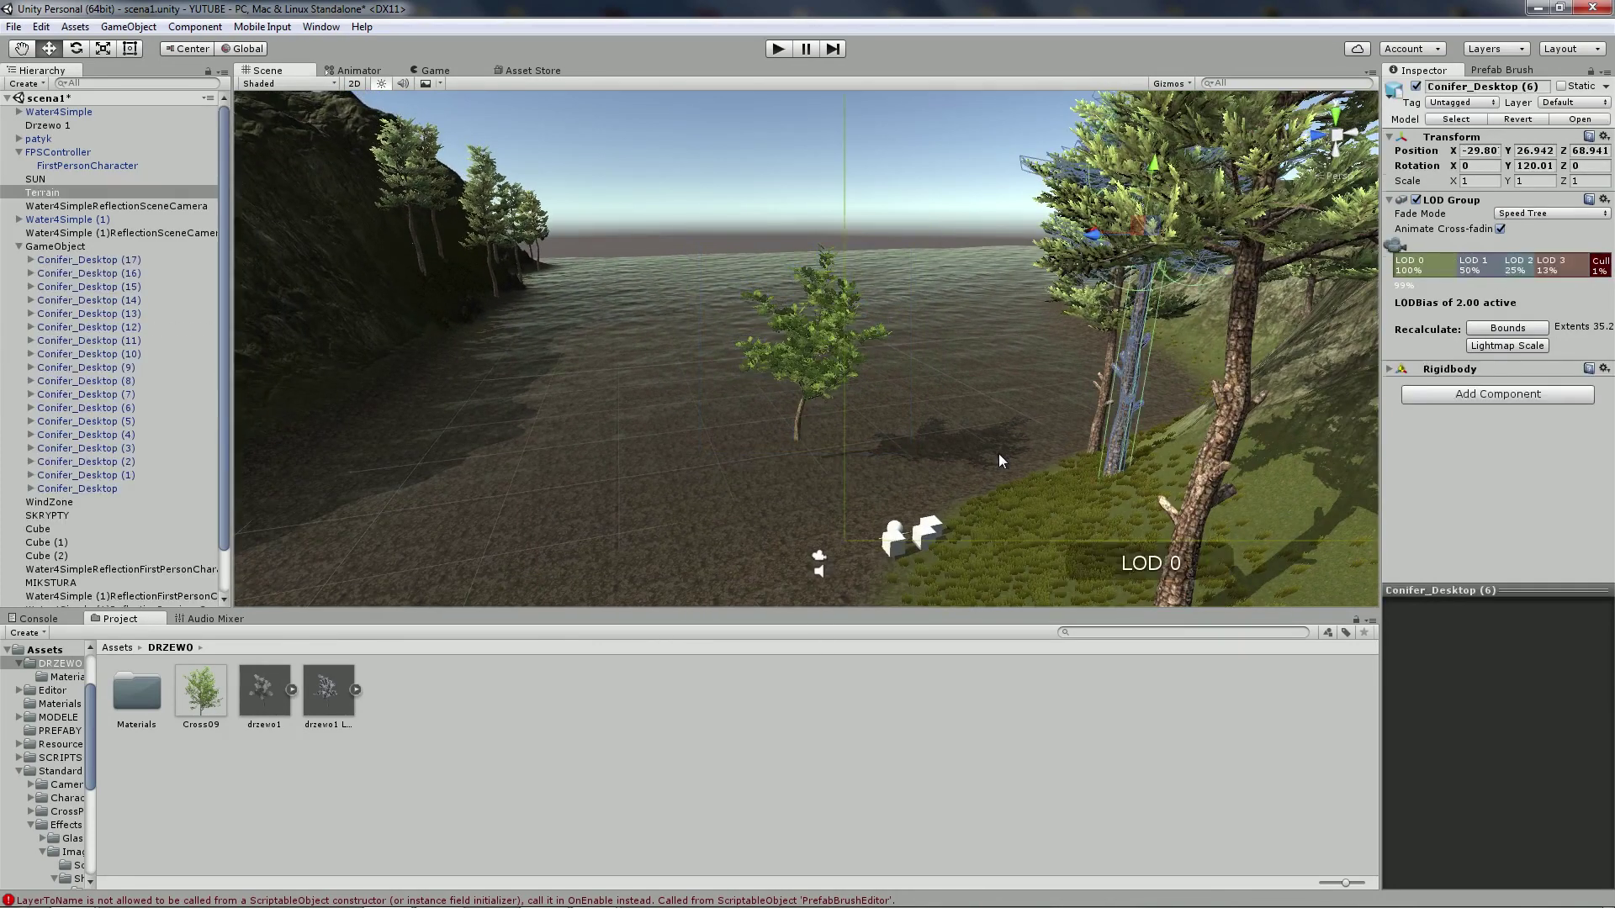
scroll(690, 482, "up", 3)
scroll(689, 483, "down", 2)
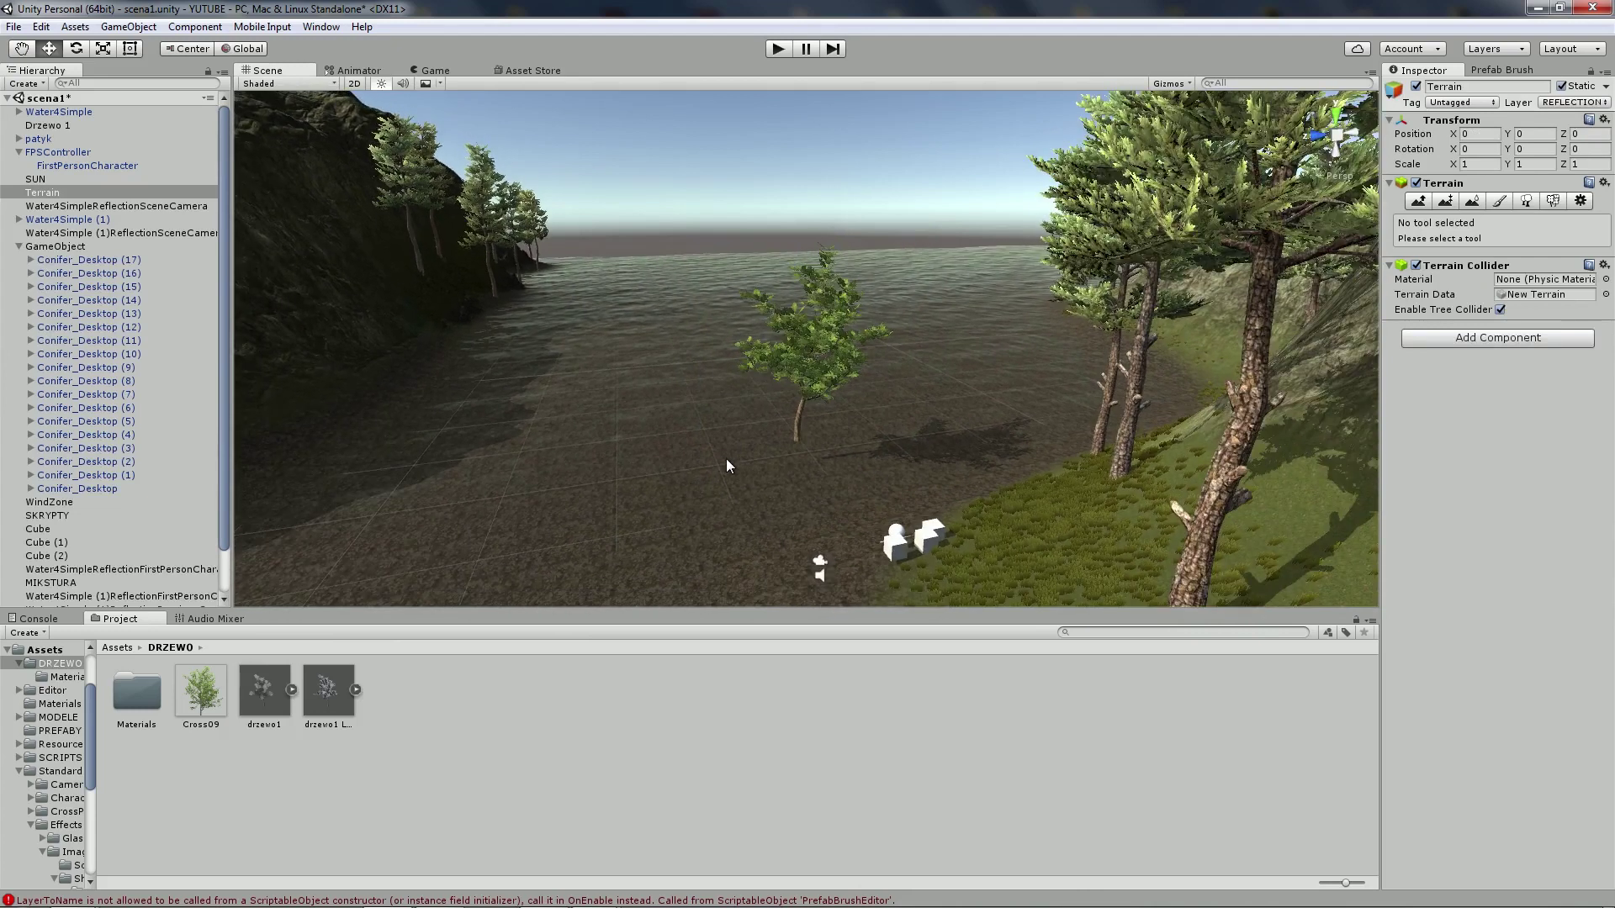
scroll(728, 466, "up", 1)
scroll(727, 465, "down", 1)
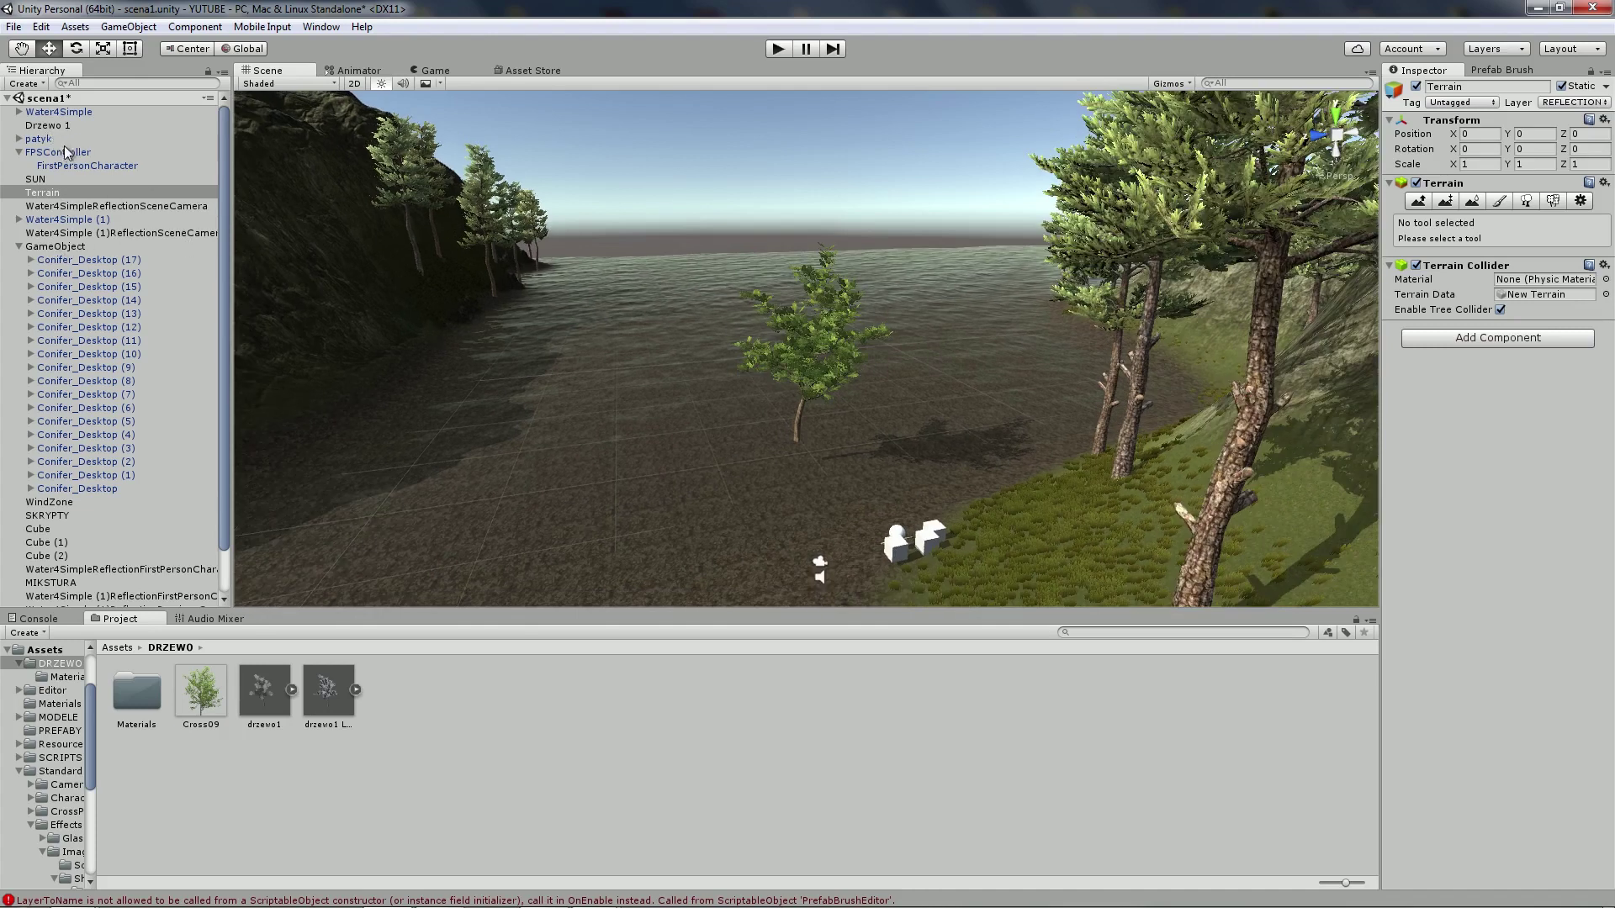
left_click(814, 330)
Set DRZEWO 1's LOD Group Fade Mode to Cross Fade
left_click(43, 575)
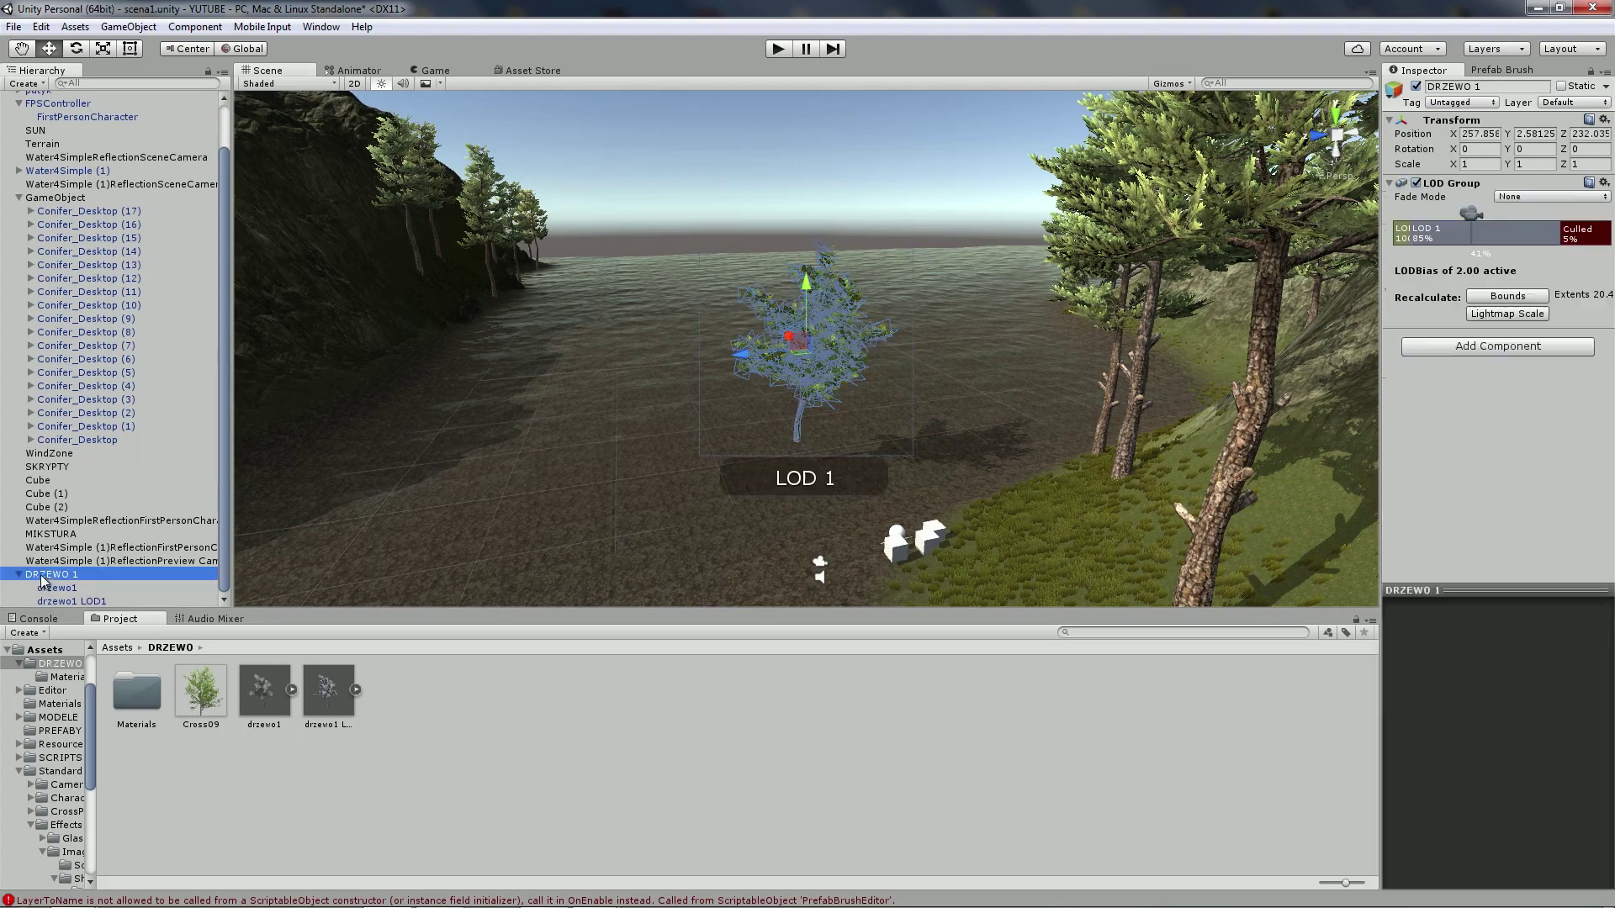
left_click(1507, 195)
left_click(1525, 232)
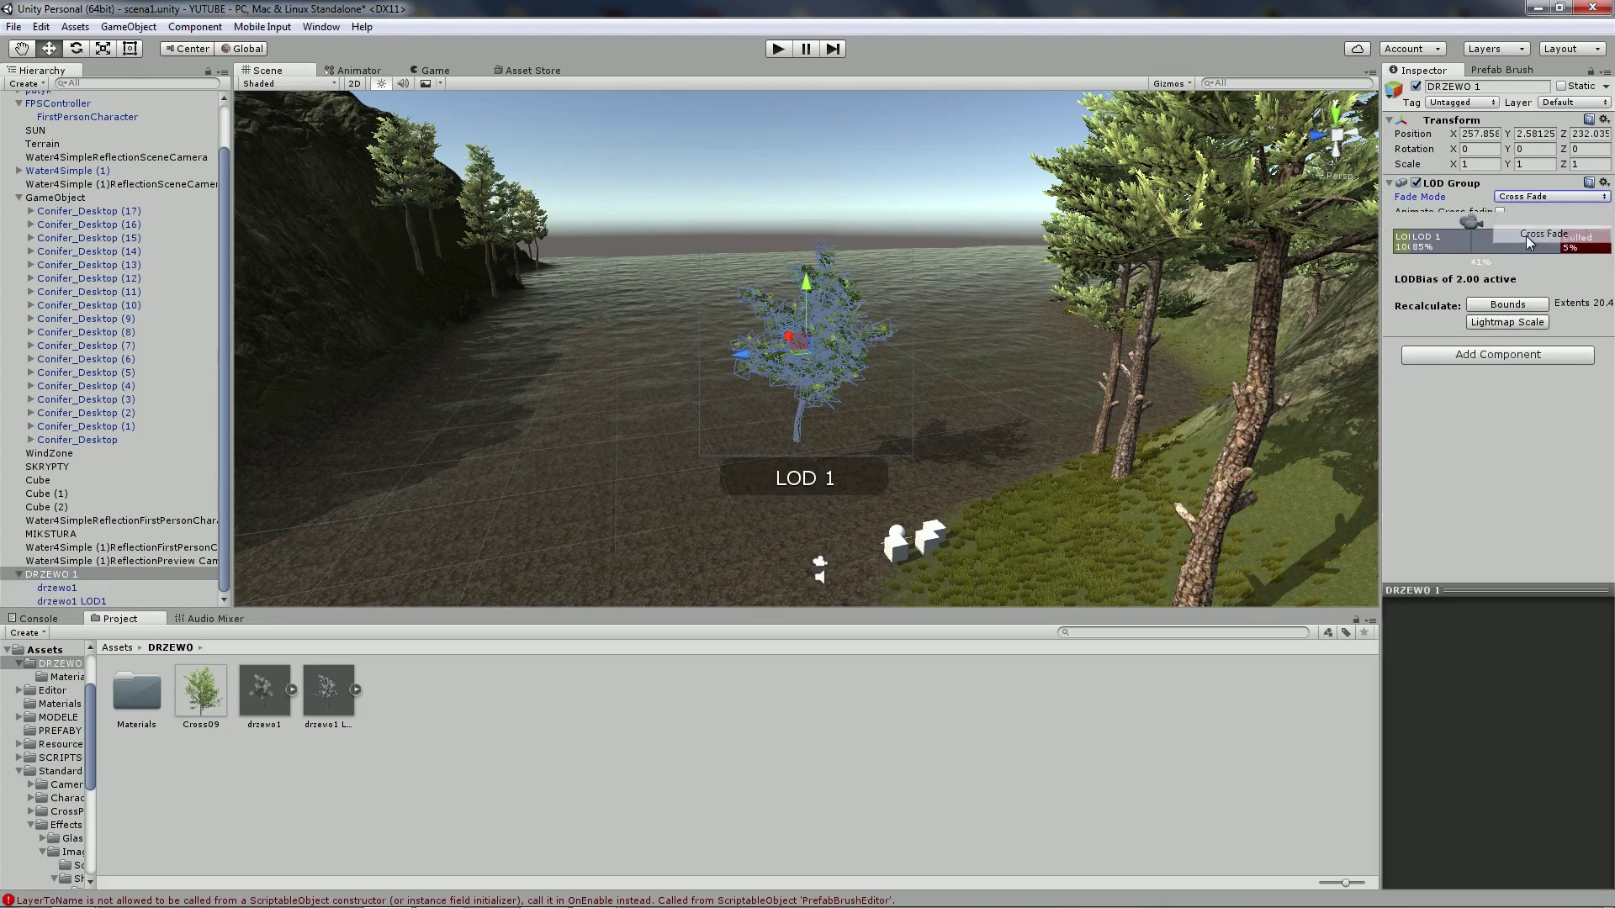
scroll(890, 384, "down", 2)
scroll(886, 387, "up", 2)
scroll(887, 387, "down", 1)
scroll(886, 387, "up", 2)
Open the Assets/DRZEWO/Materials folder and select the cross09 material
left_click(517, 743)
double_click(135, 691)
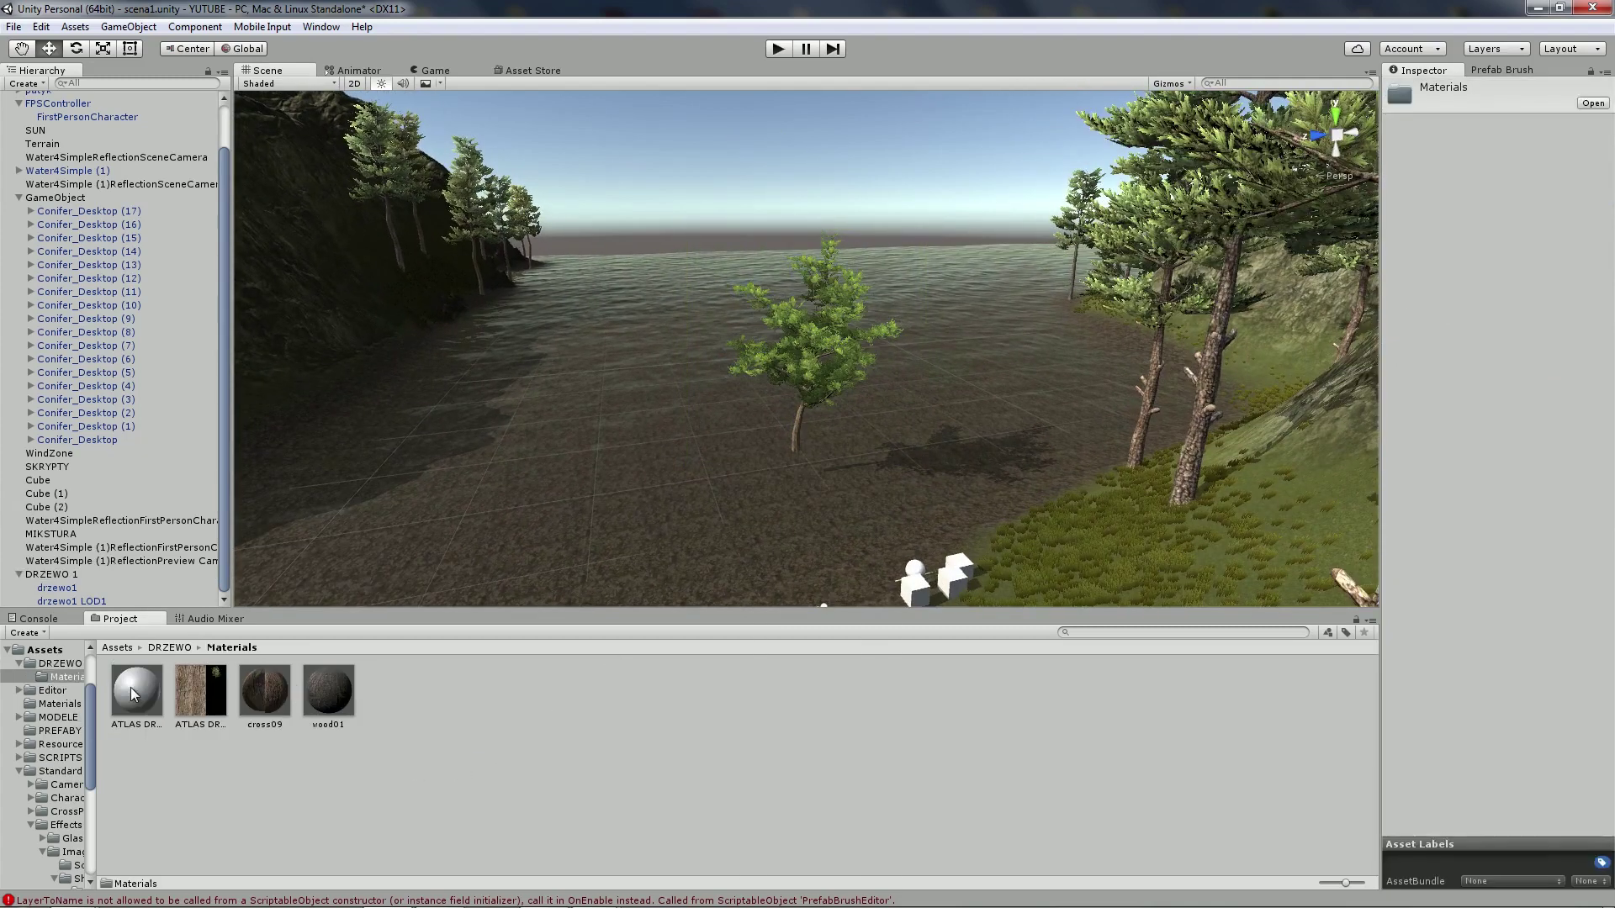
left_click(251, 697)
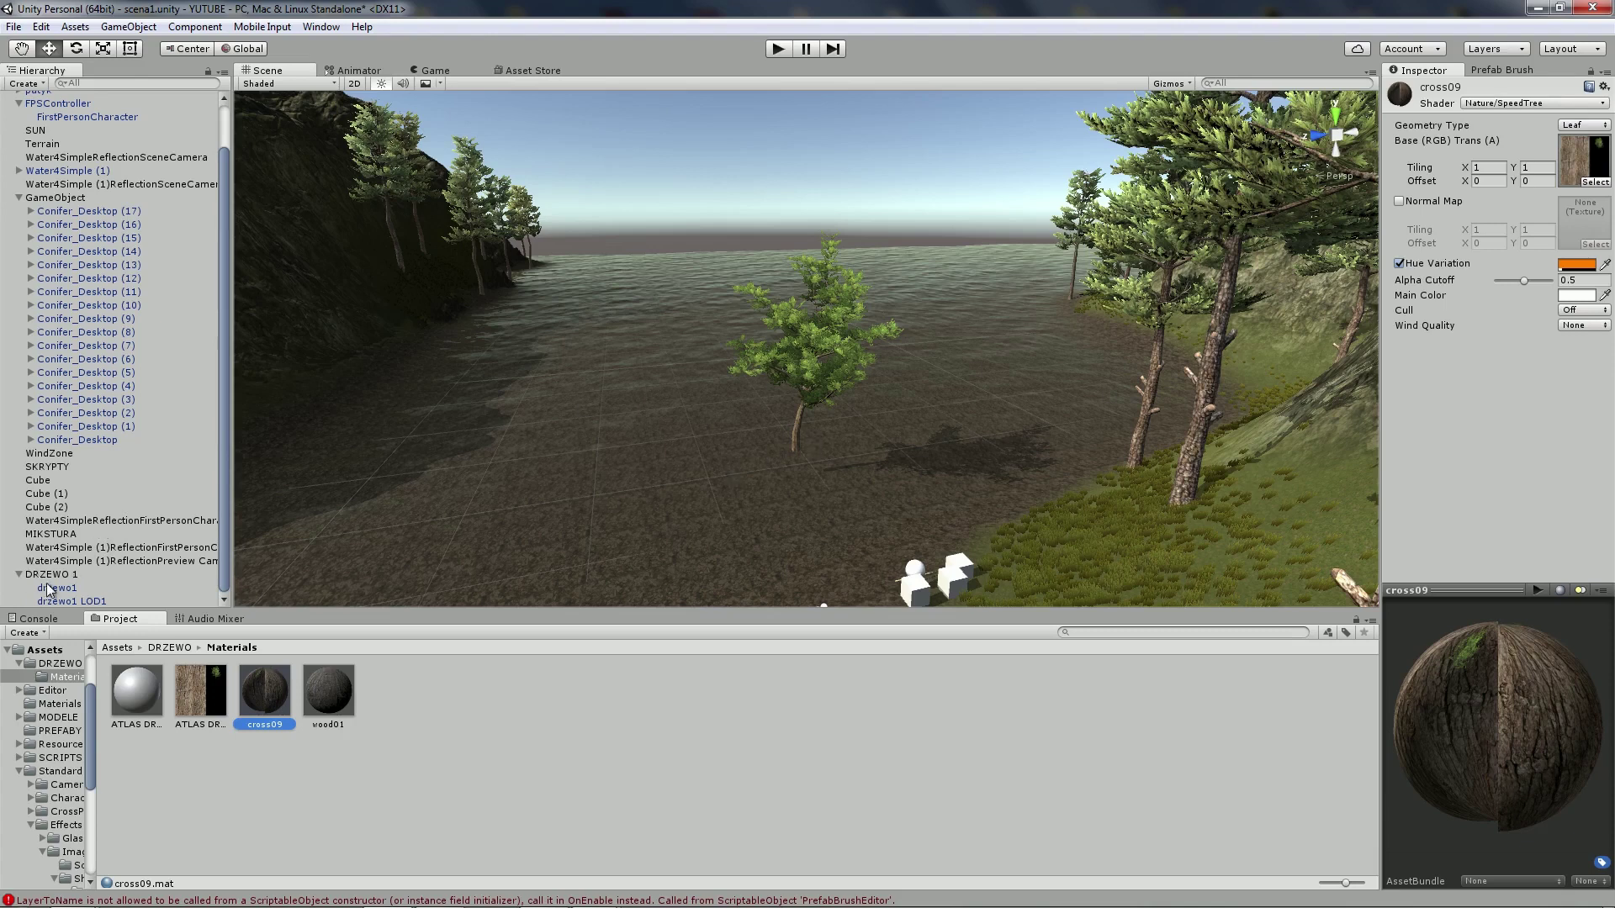
Give DRZEWO 1's LOD 0 a Fade Transition Width of 0.2, then select the terrain
left_click(48, 589)
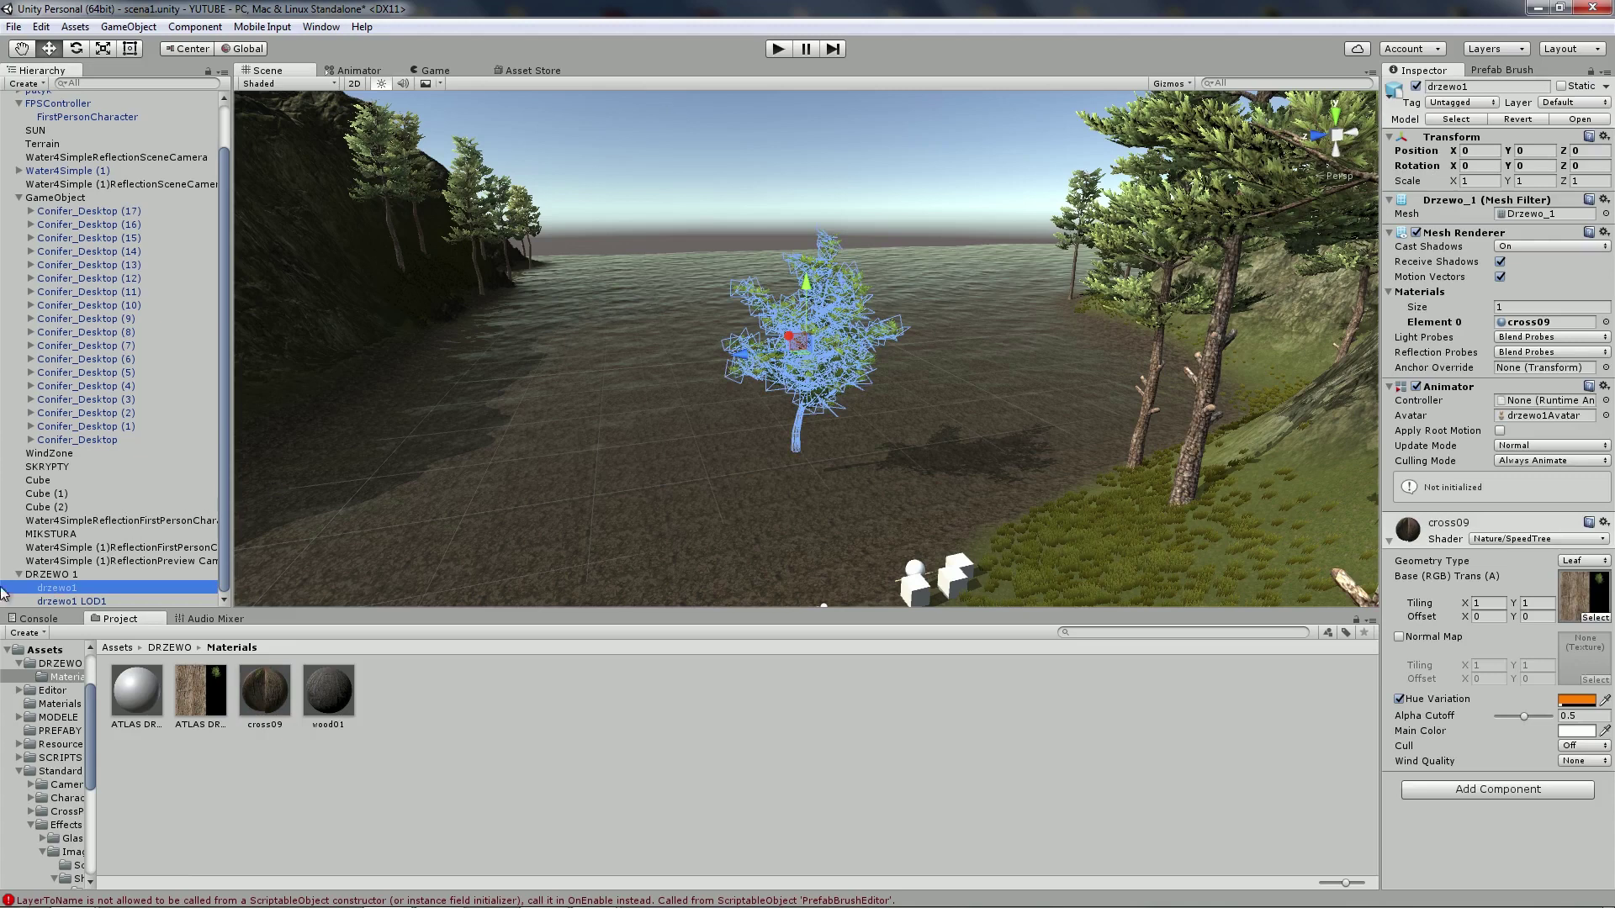
left_click(38, 574)
left_click(1404, 252)
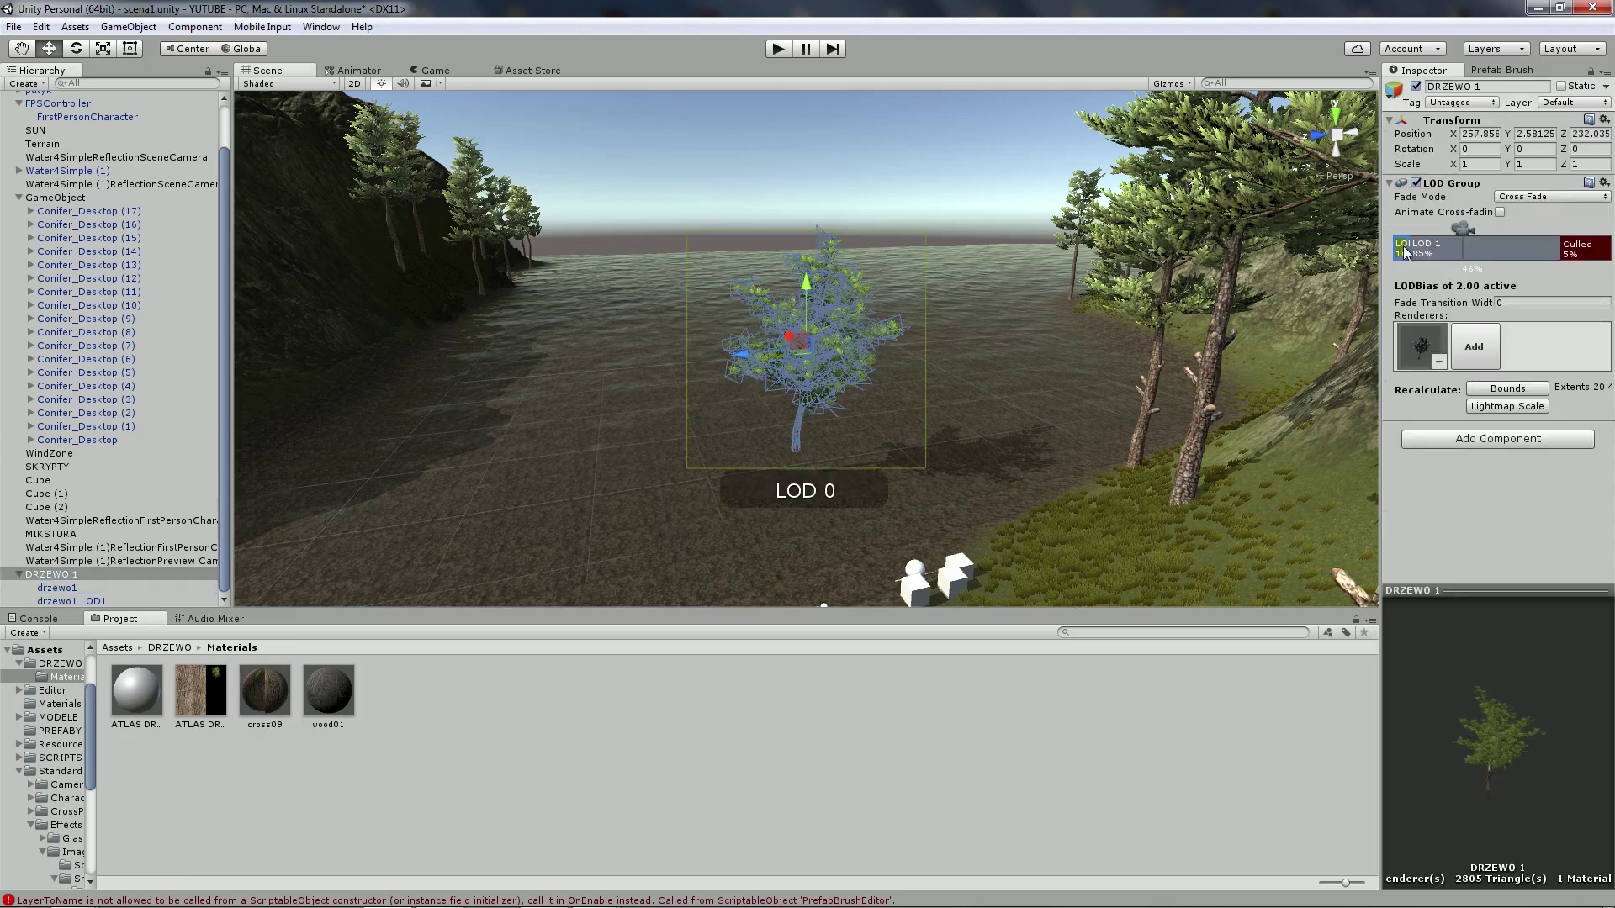
left_click(1541, 306)
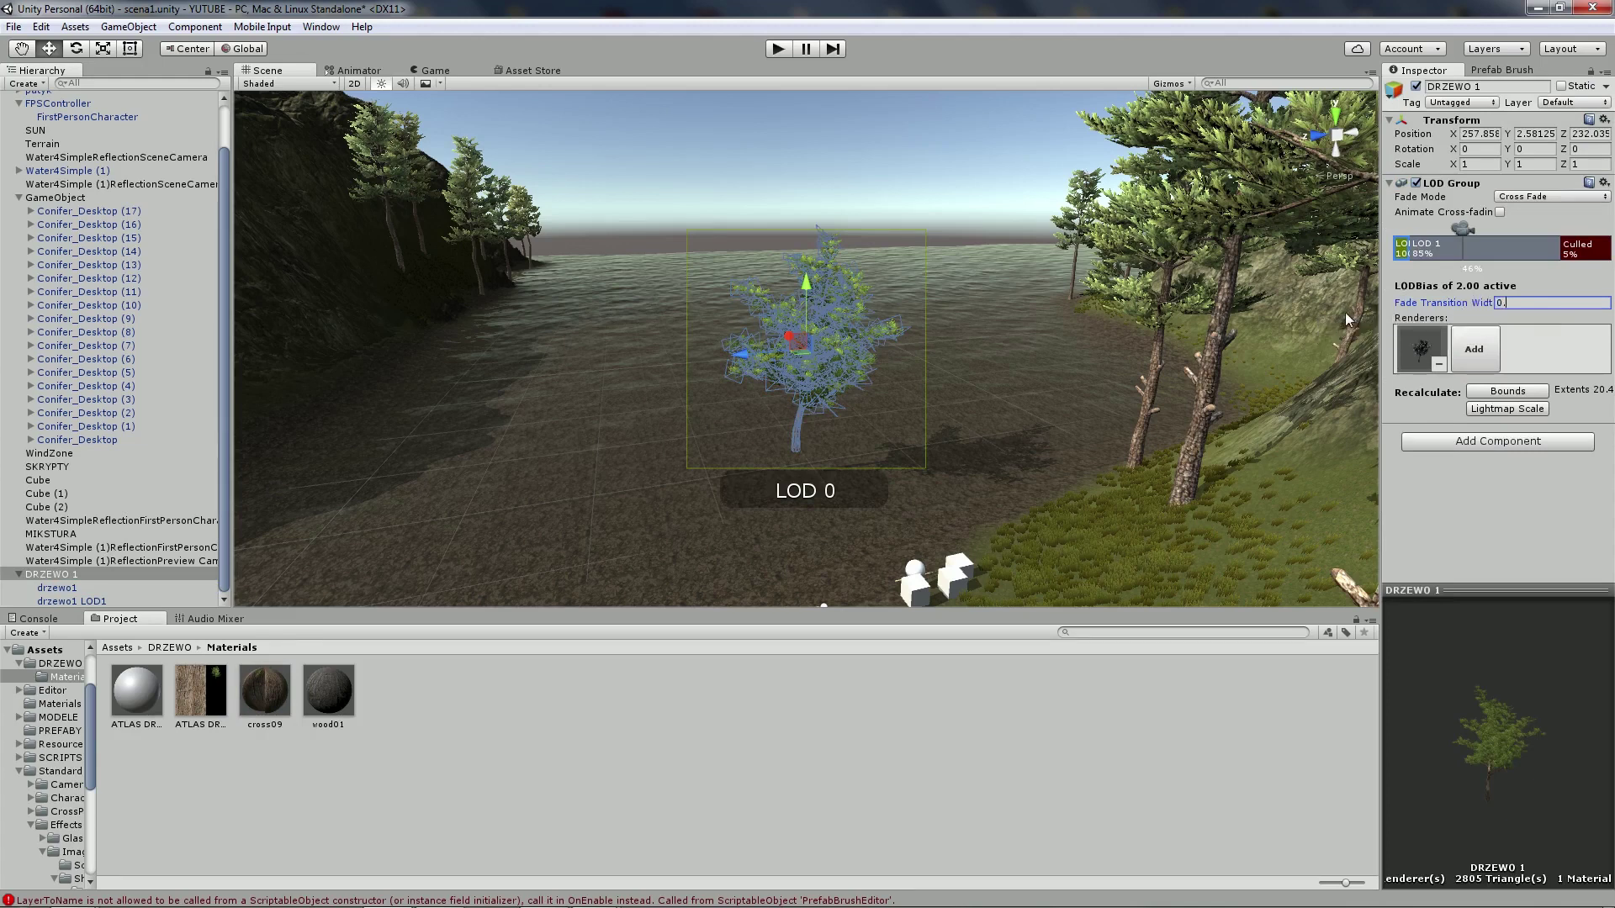
type("2")
left_click(1049, 484)
Zoom toward the shore tree and select DRZEWO 1 to show its LOD Group
scroll(1049, 484, "up", 2)
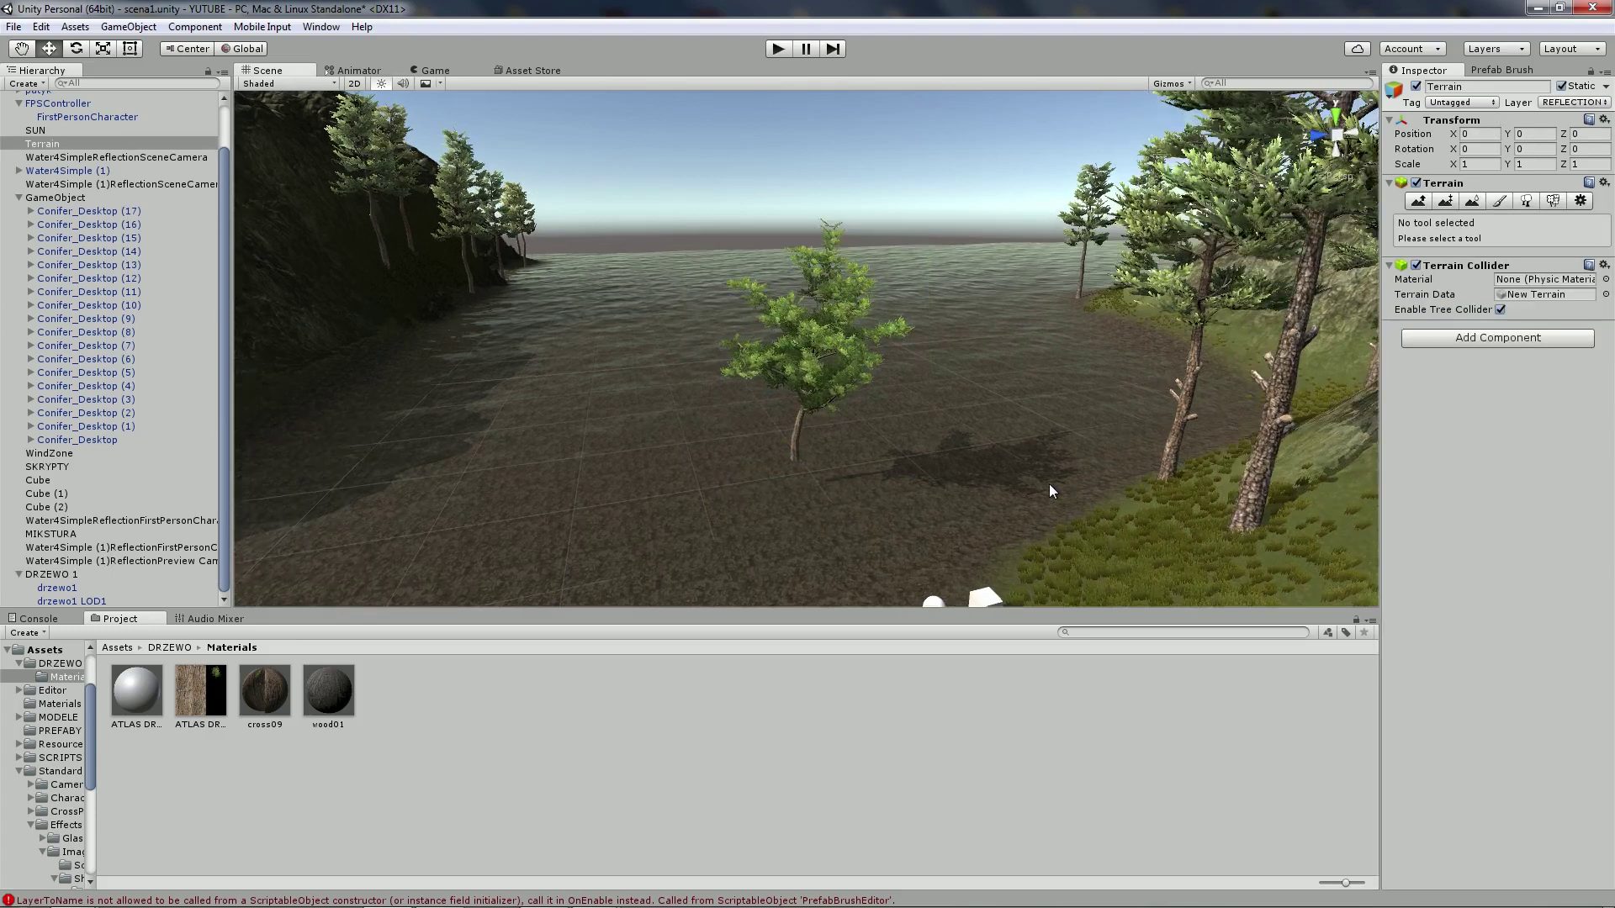
scroll(1049, 484, "up", 2)
scroll(1048, 484, "up", 2)
scroll(1048, 483, "down", 2)
scroll(1049, 483, "down", 2)
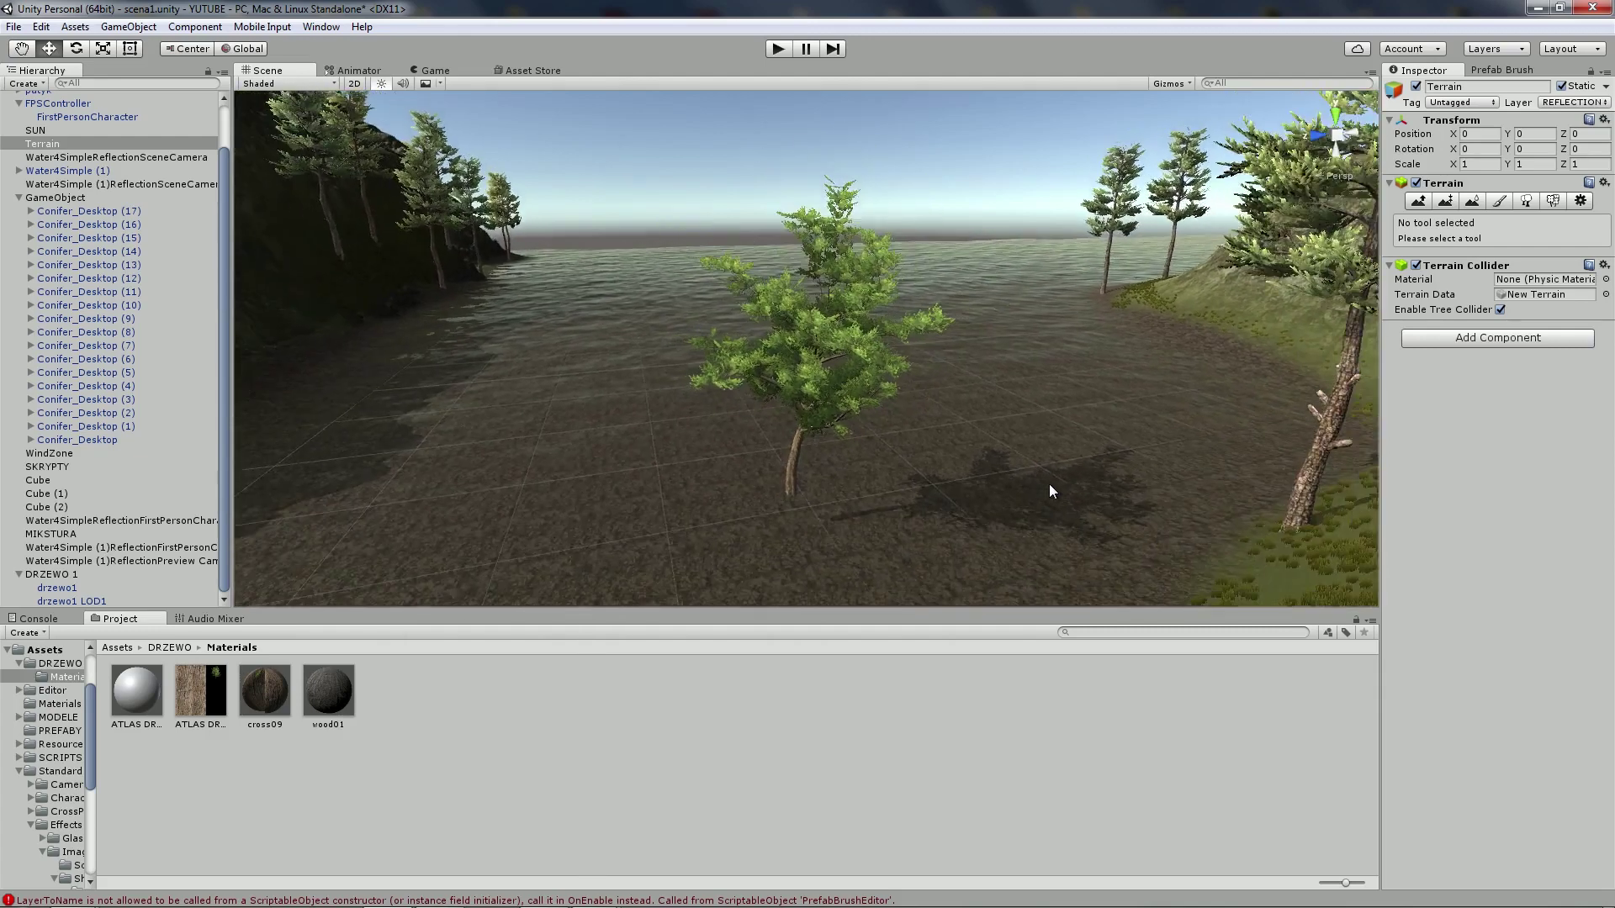
scroll(1048, 483, "down", 2)
scroll(1048, 483, "down", 2)
scroll(1049, 483, "up", 2)
scroll(1048, 482, "up", 2)
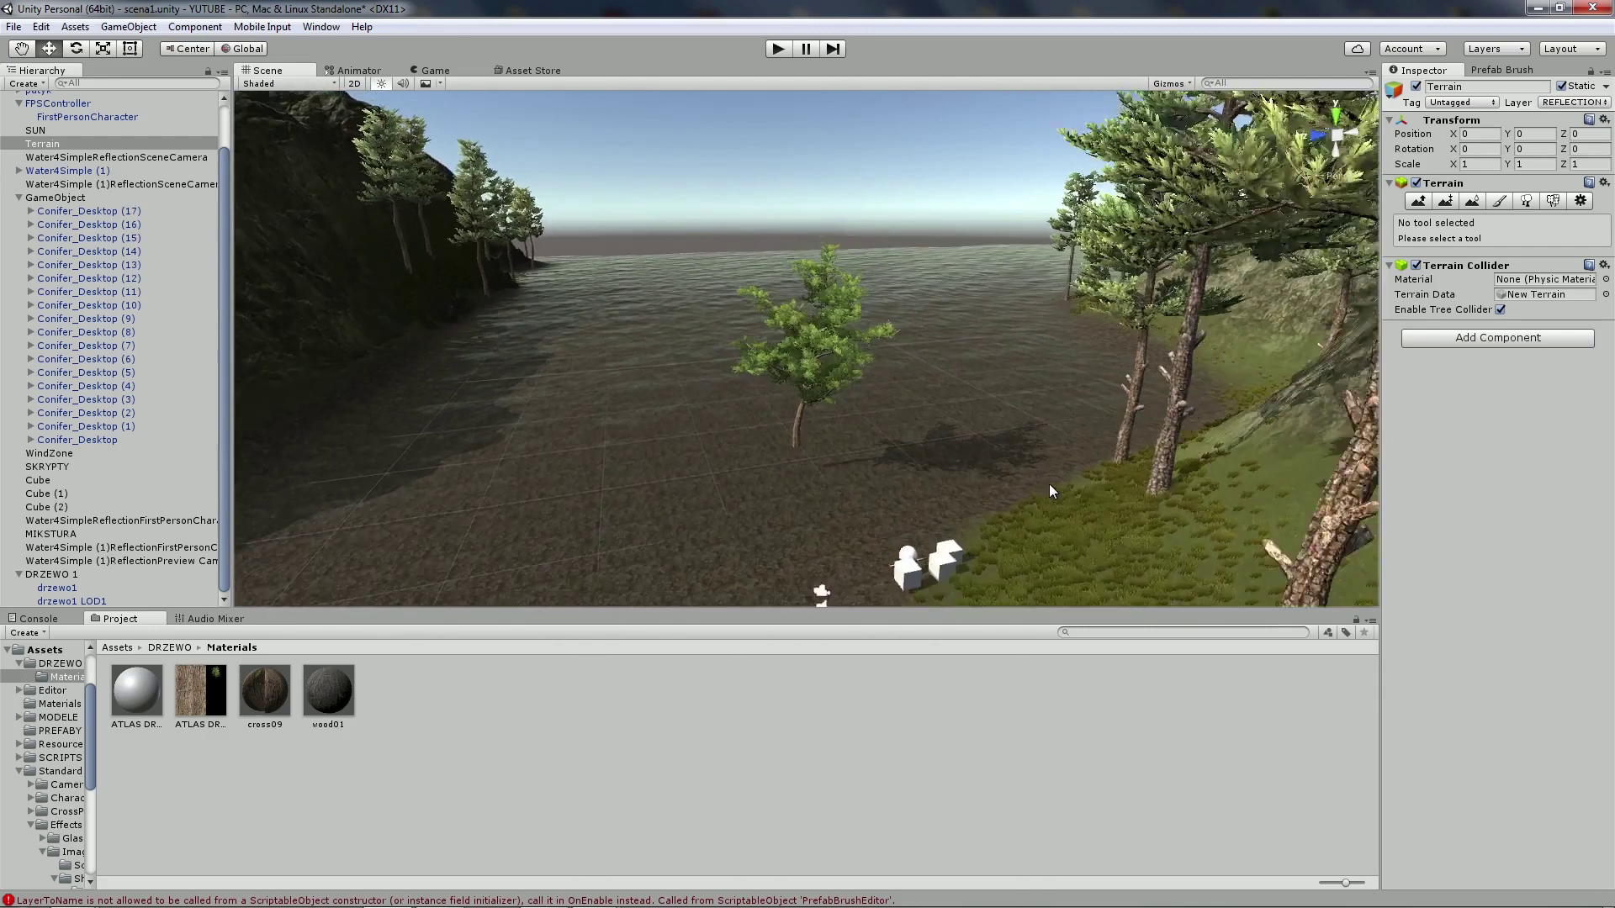
scroll(1048, 483, "down", 2)
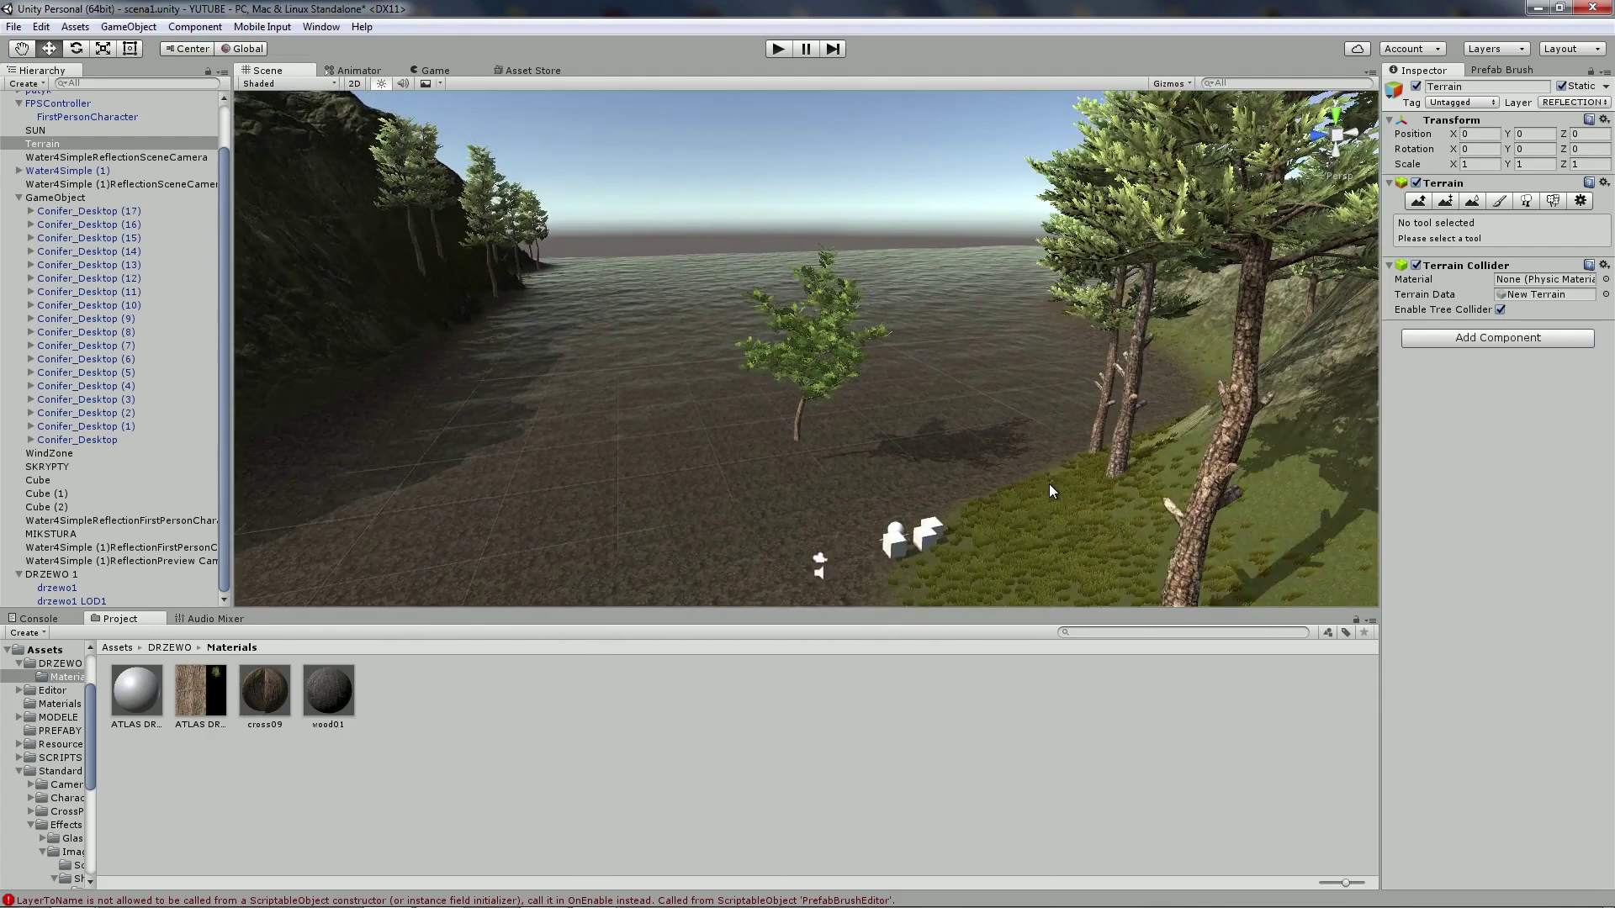
scroll(1048, 483, "down", 2)
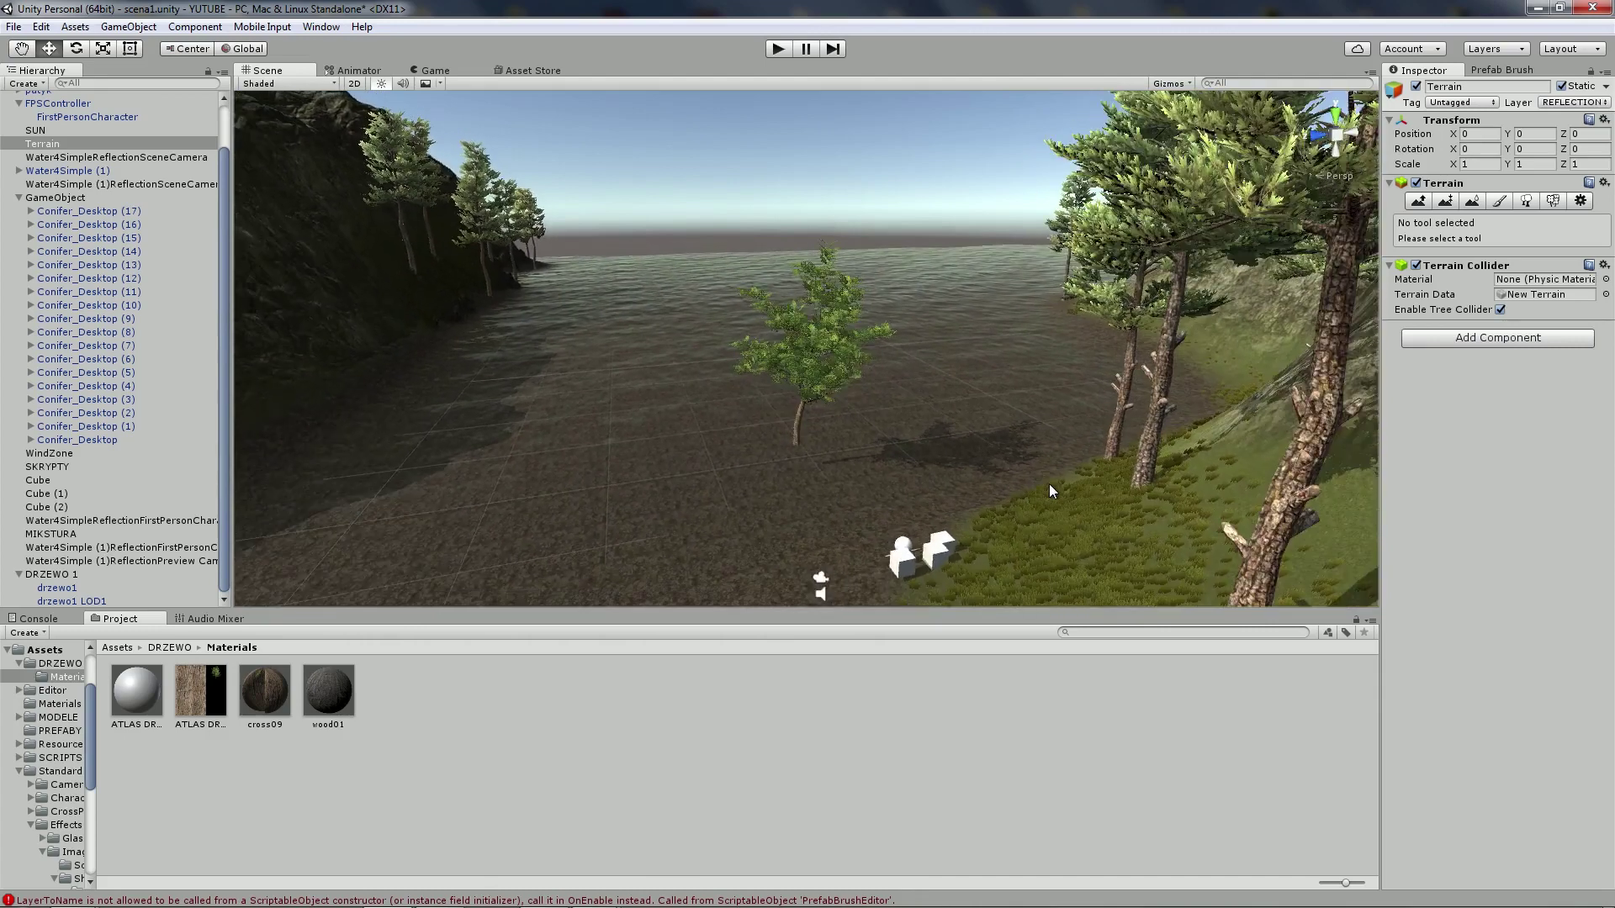
scroll(1048, 483, "up", 2)
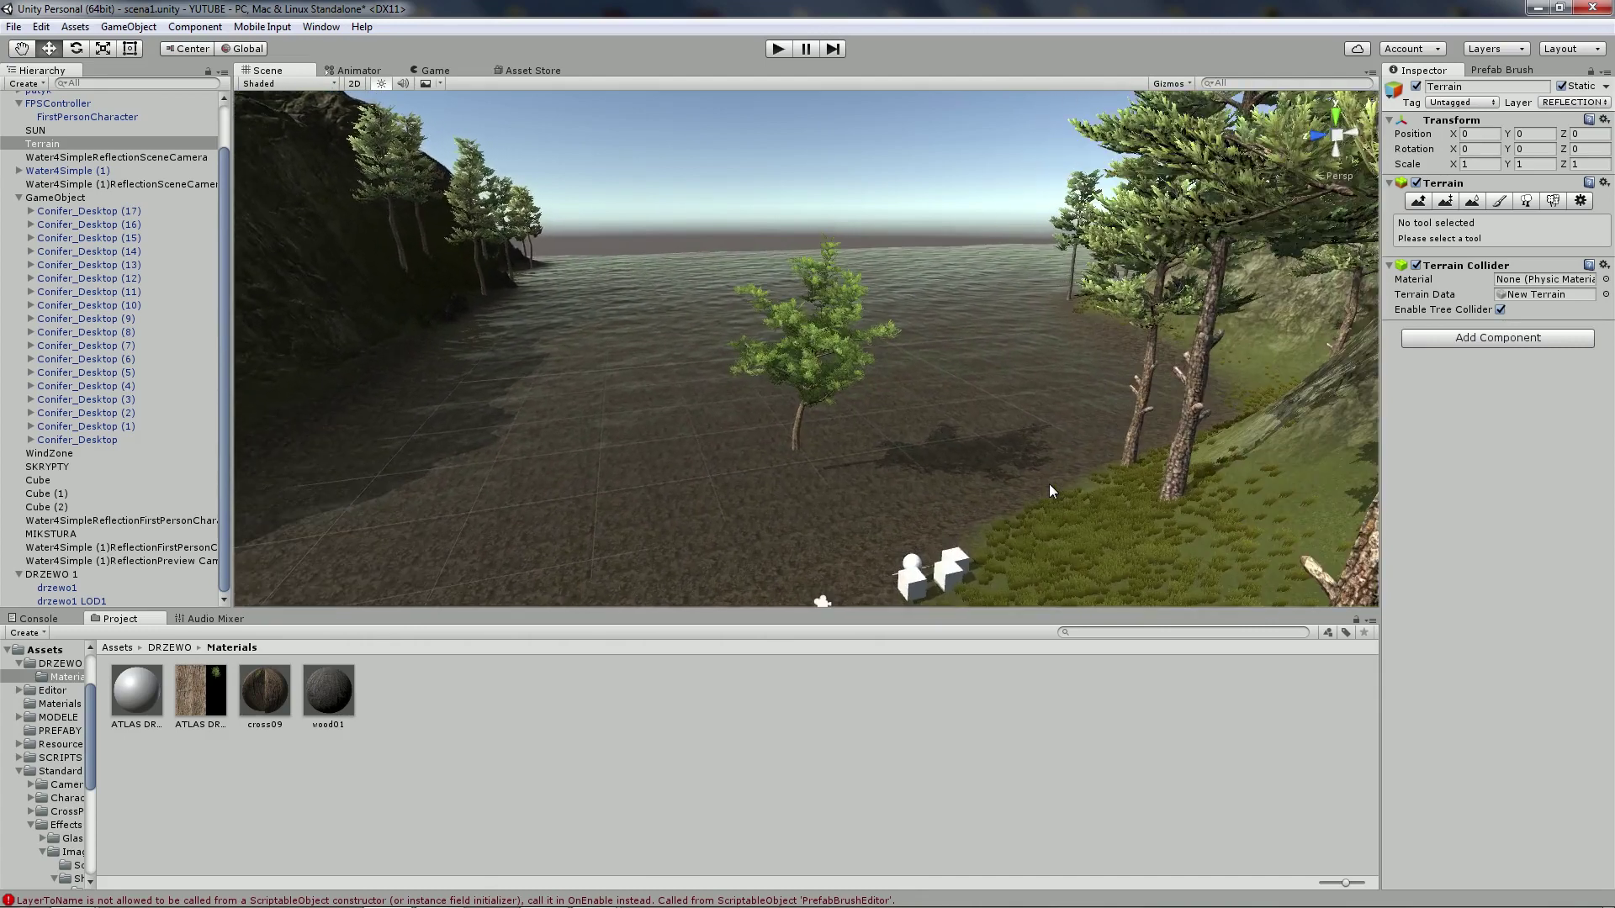
scroll(840, 376, "up", 1)
scroll(838, 376, "down", 2)
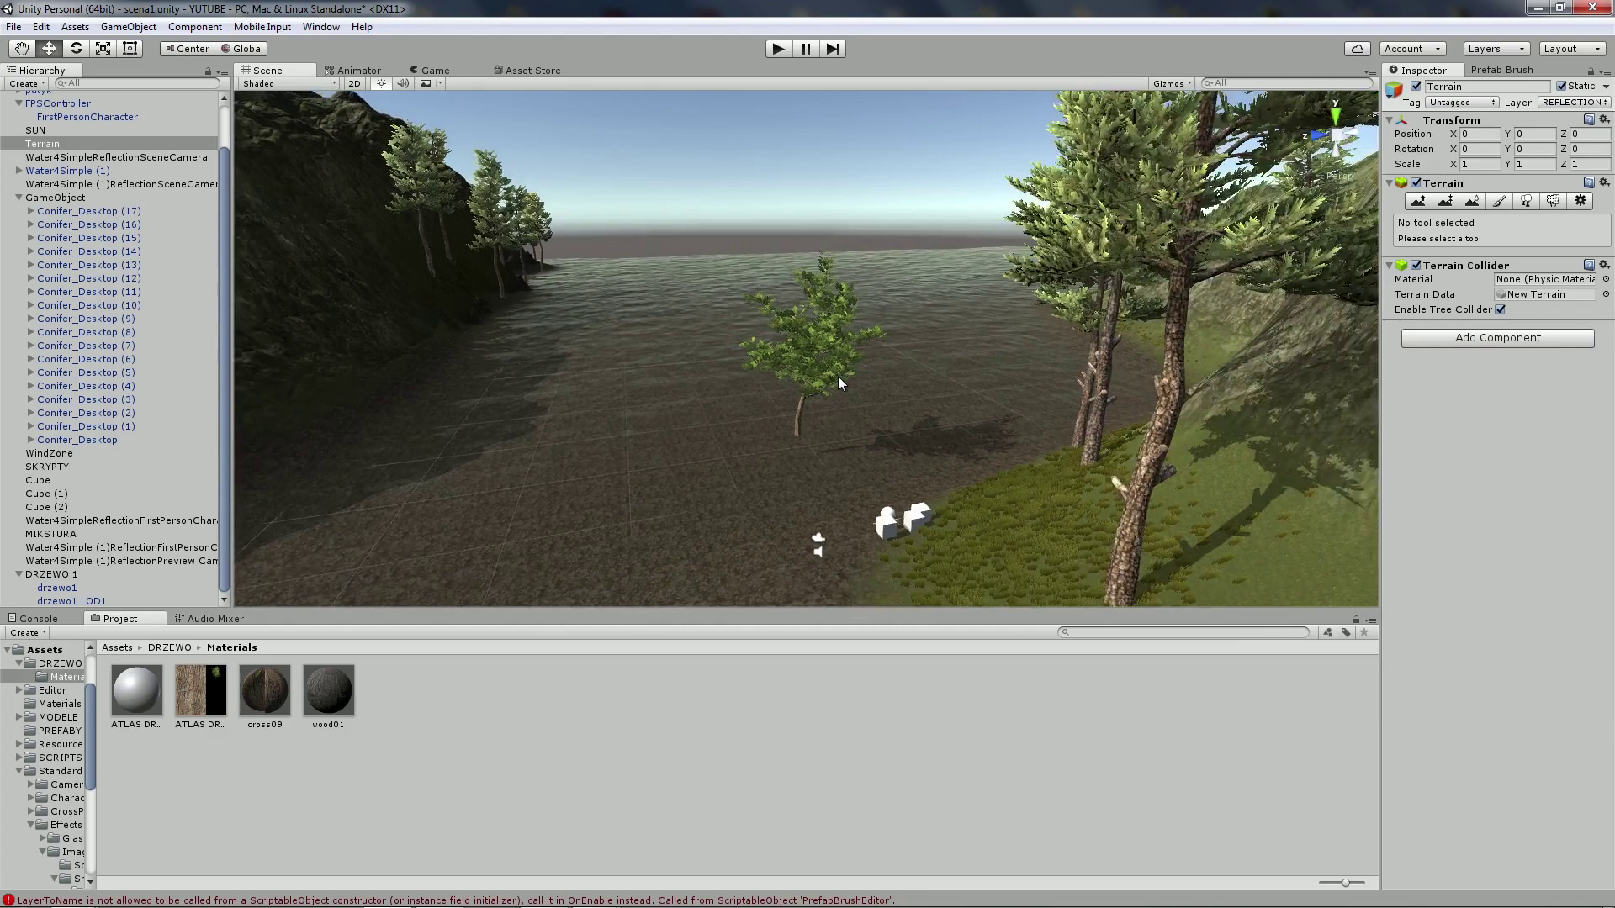
scroll(838, 376, "up", 2)
scroll(838, 376, "down", 2)
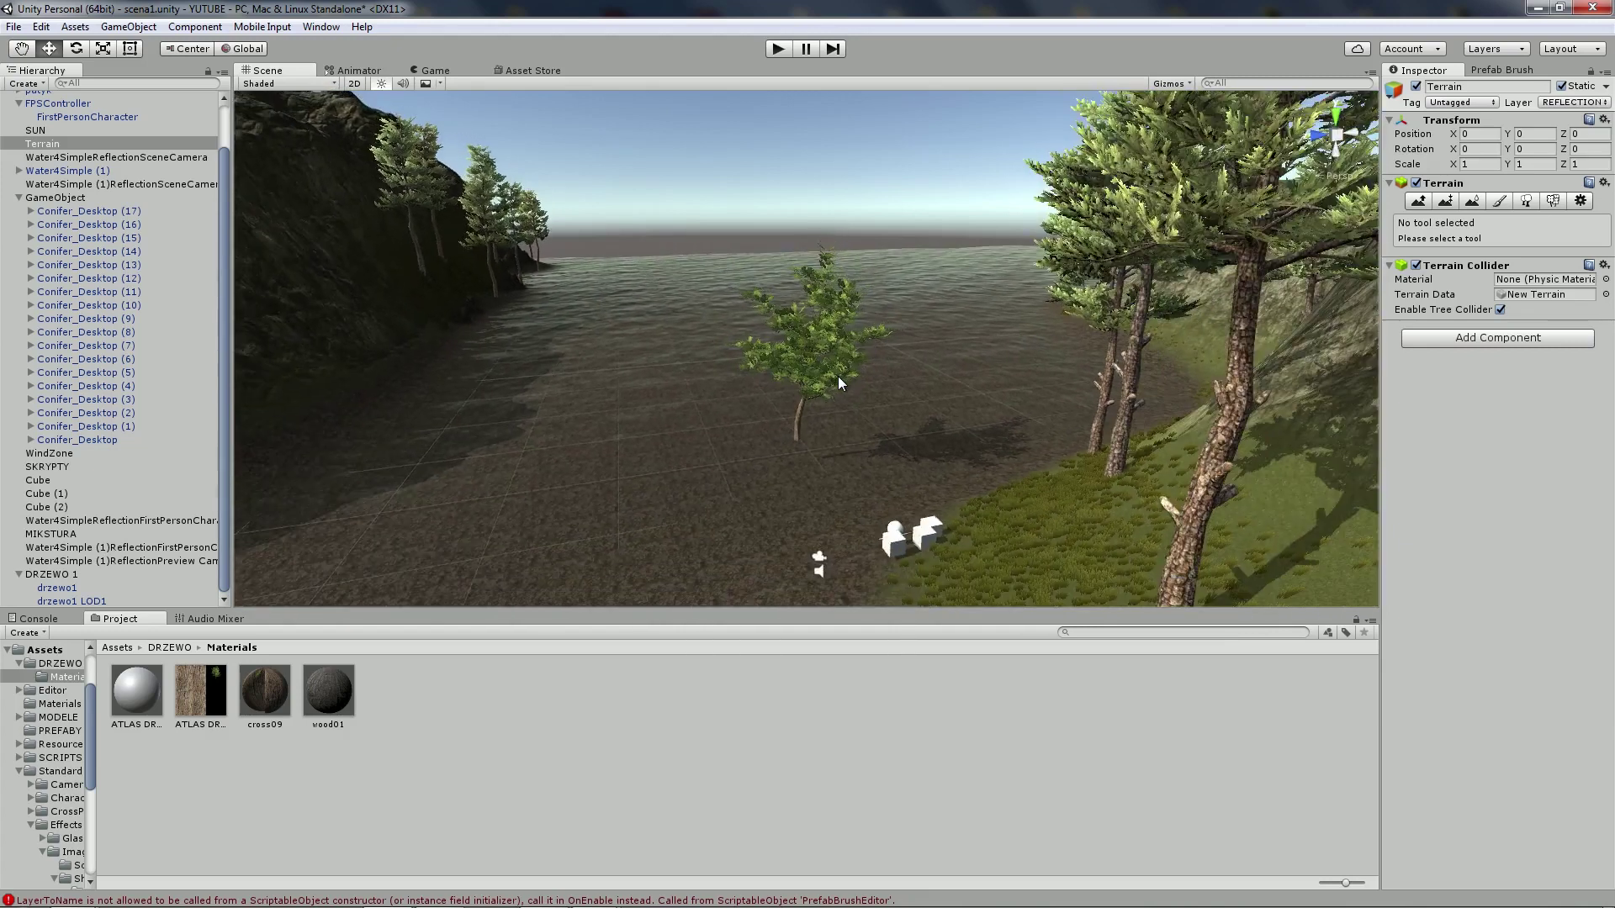
scroll(838, 376, "up", 2)
left_click(822, 353)
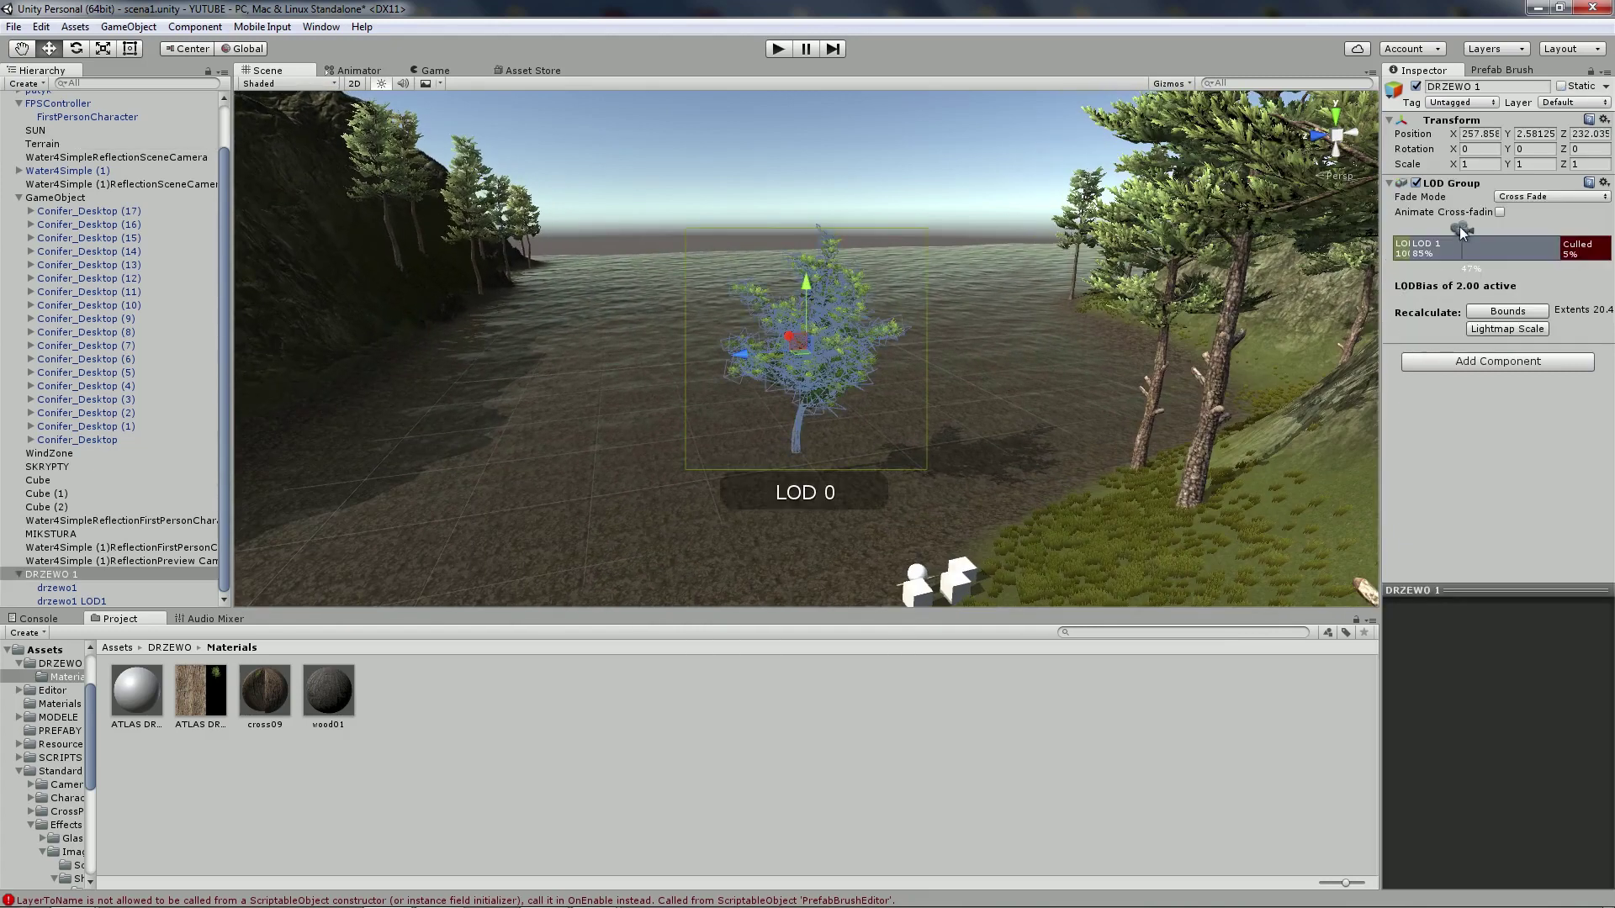
Keep Fade Mode on Cross Fade and move the LOD 0/LOD 1 switch to 76%
left_click(1552, 196)
left_click(1514, 231)
left_click_drag(1410, 246, 1419, 246)
left_click(1411, 246)
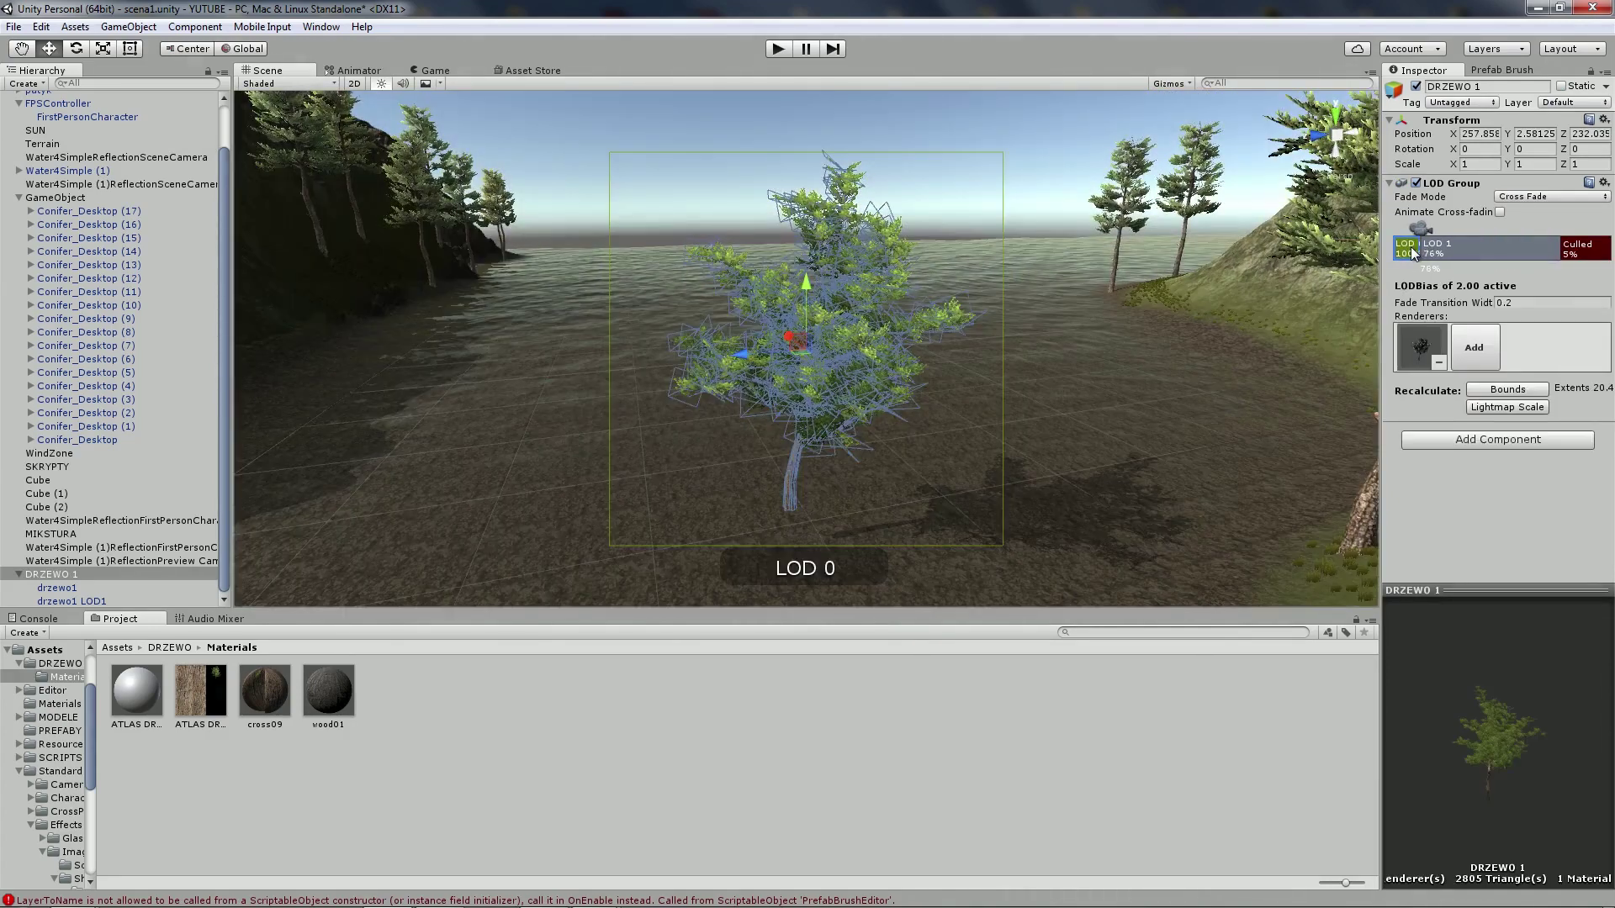
left_click(1510, 303)
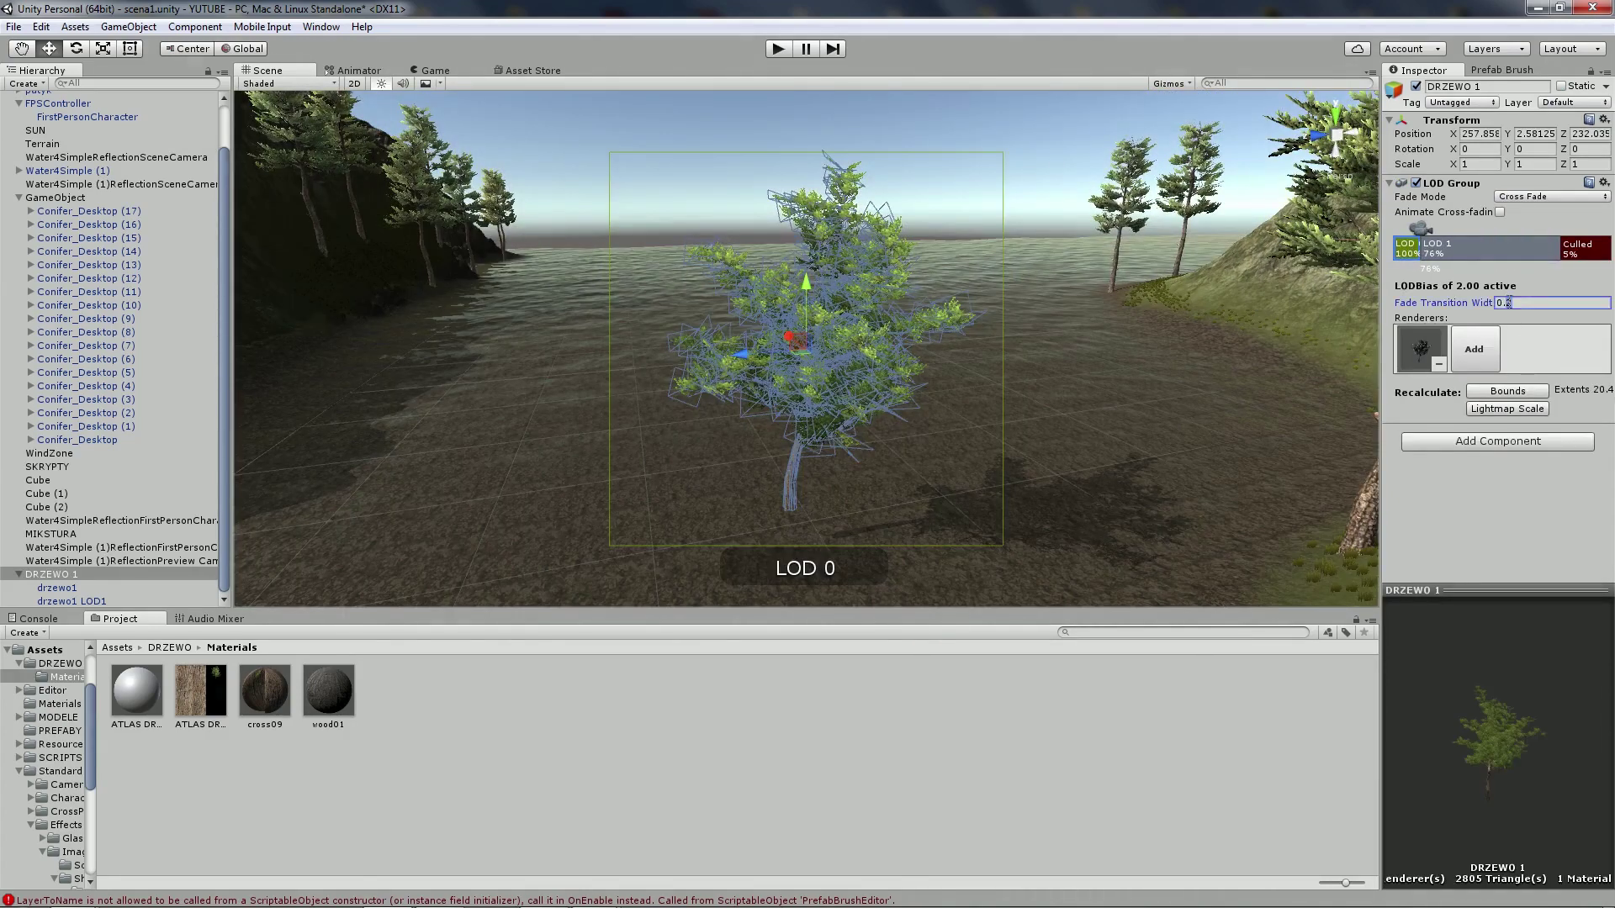
type("0.5")
Fly the Scene camera along the shore to view DRZEWO 1 from afar, then reselect it
left_click(1008, 214)
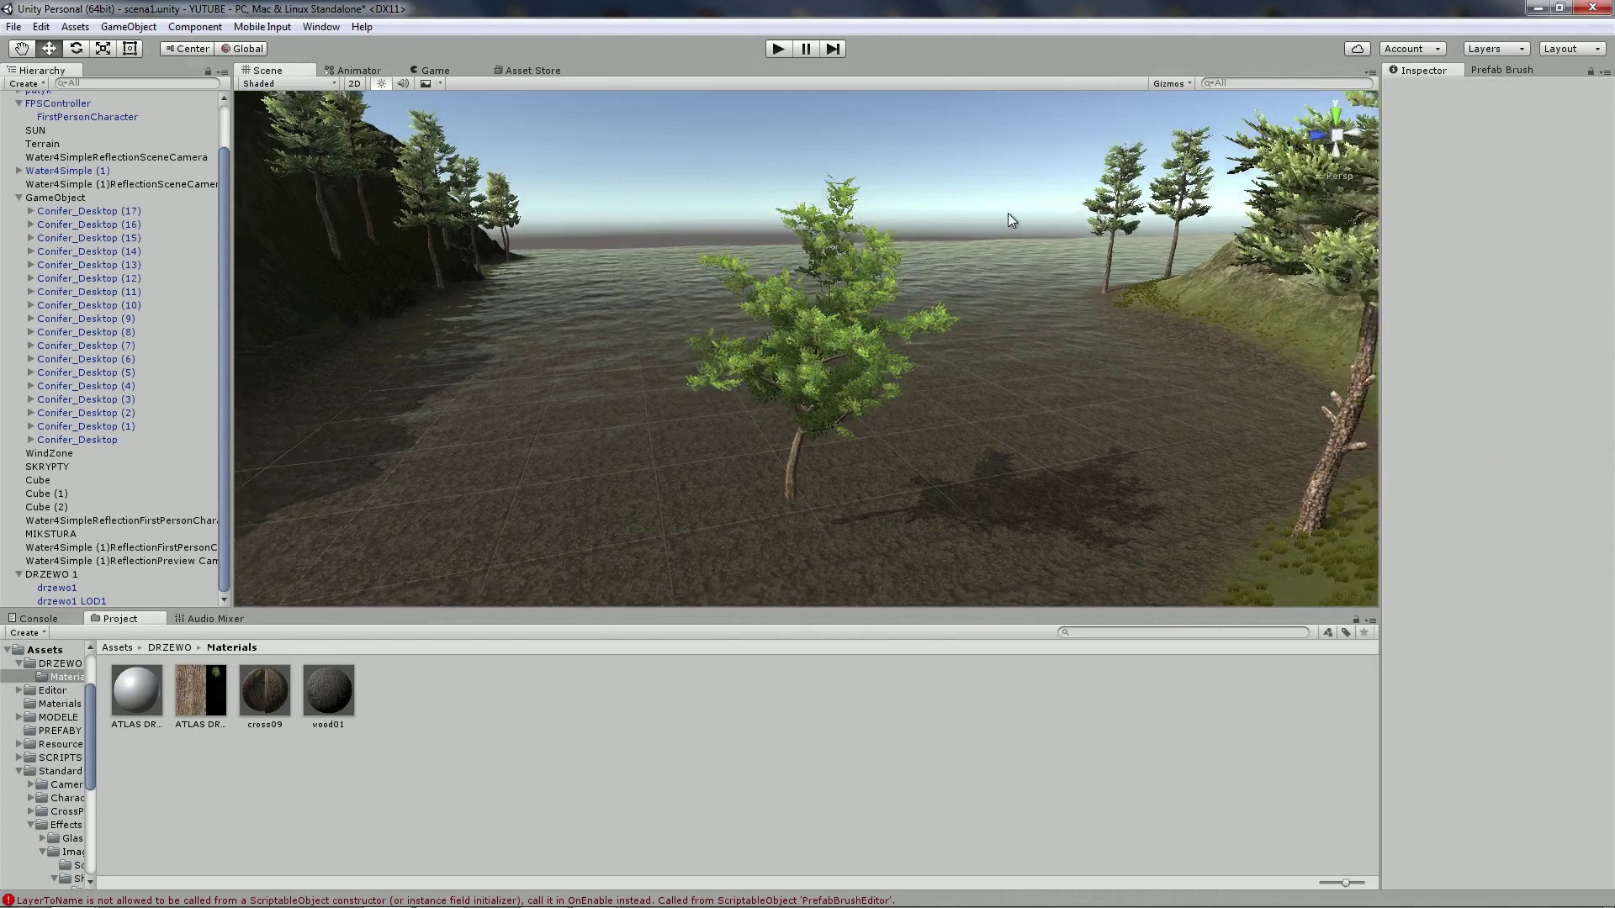
key("Down")
key("Right")
key("Right")
key("Left")
key("Right")
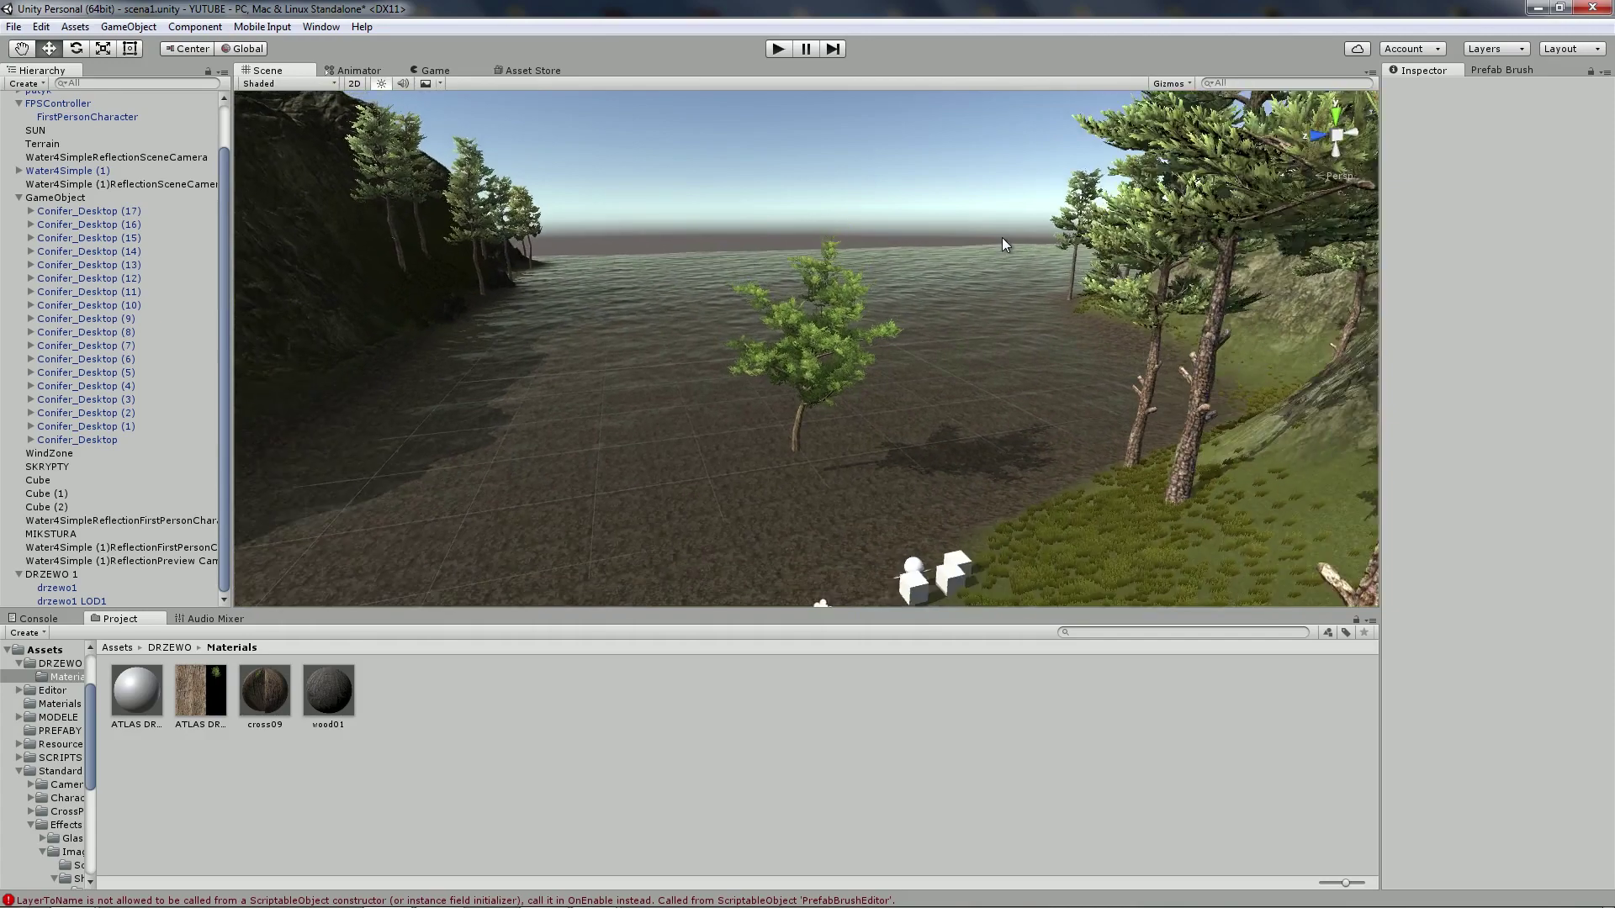
key("Left")
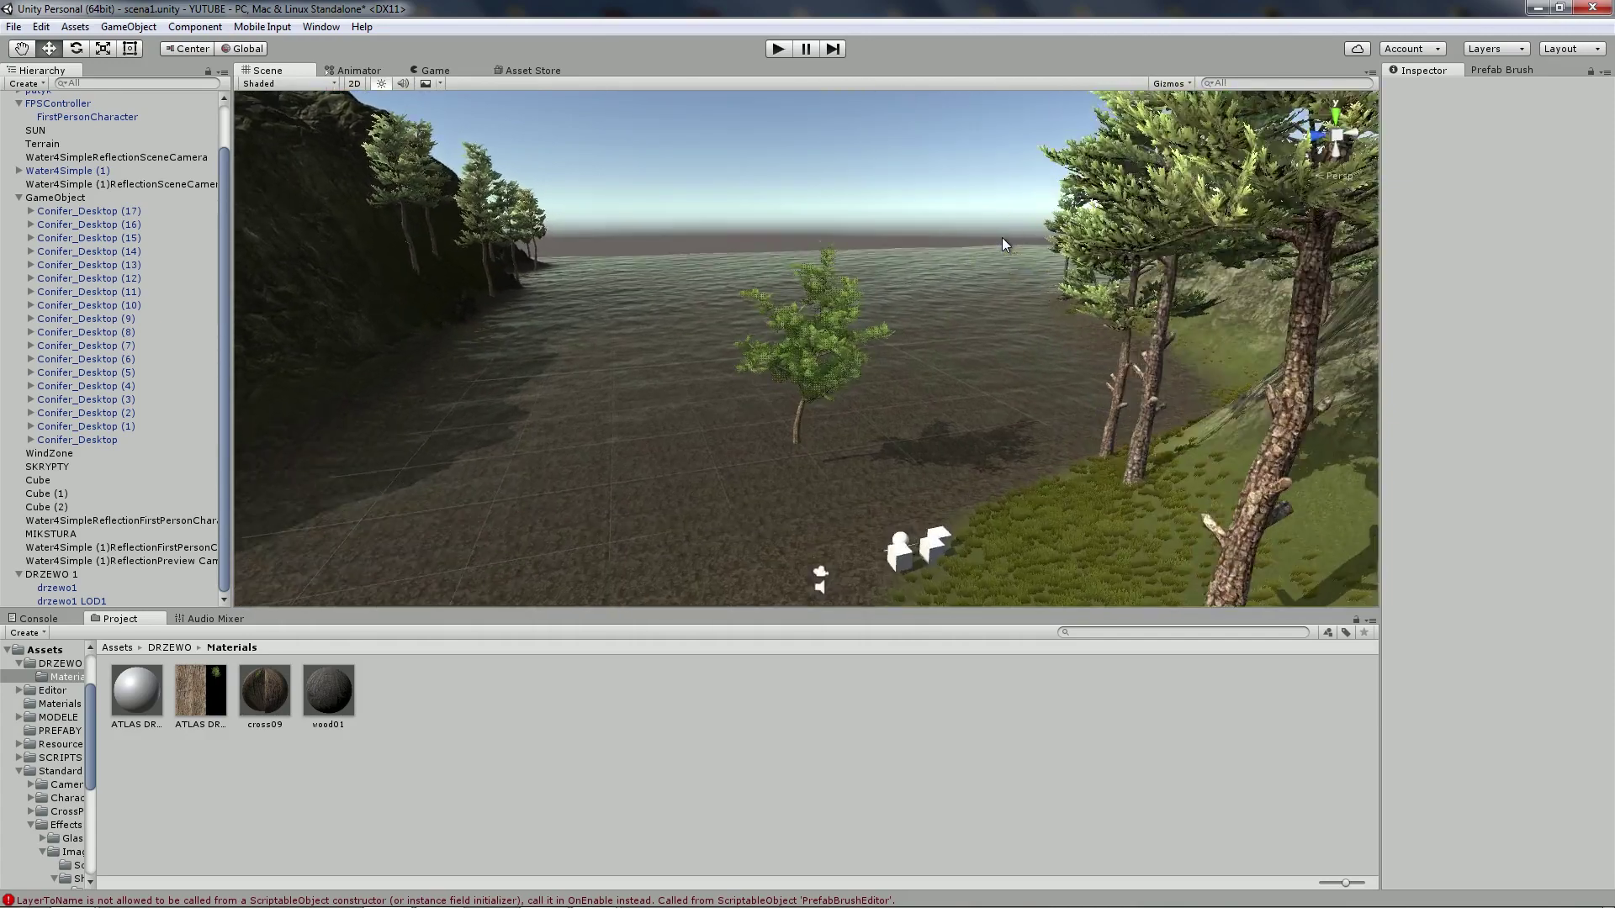
right_click_drag(930, 267, 0, 322)
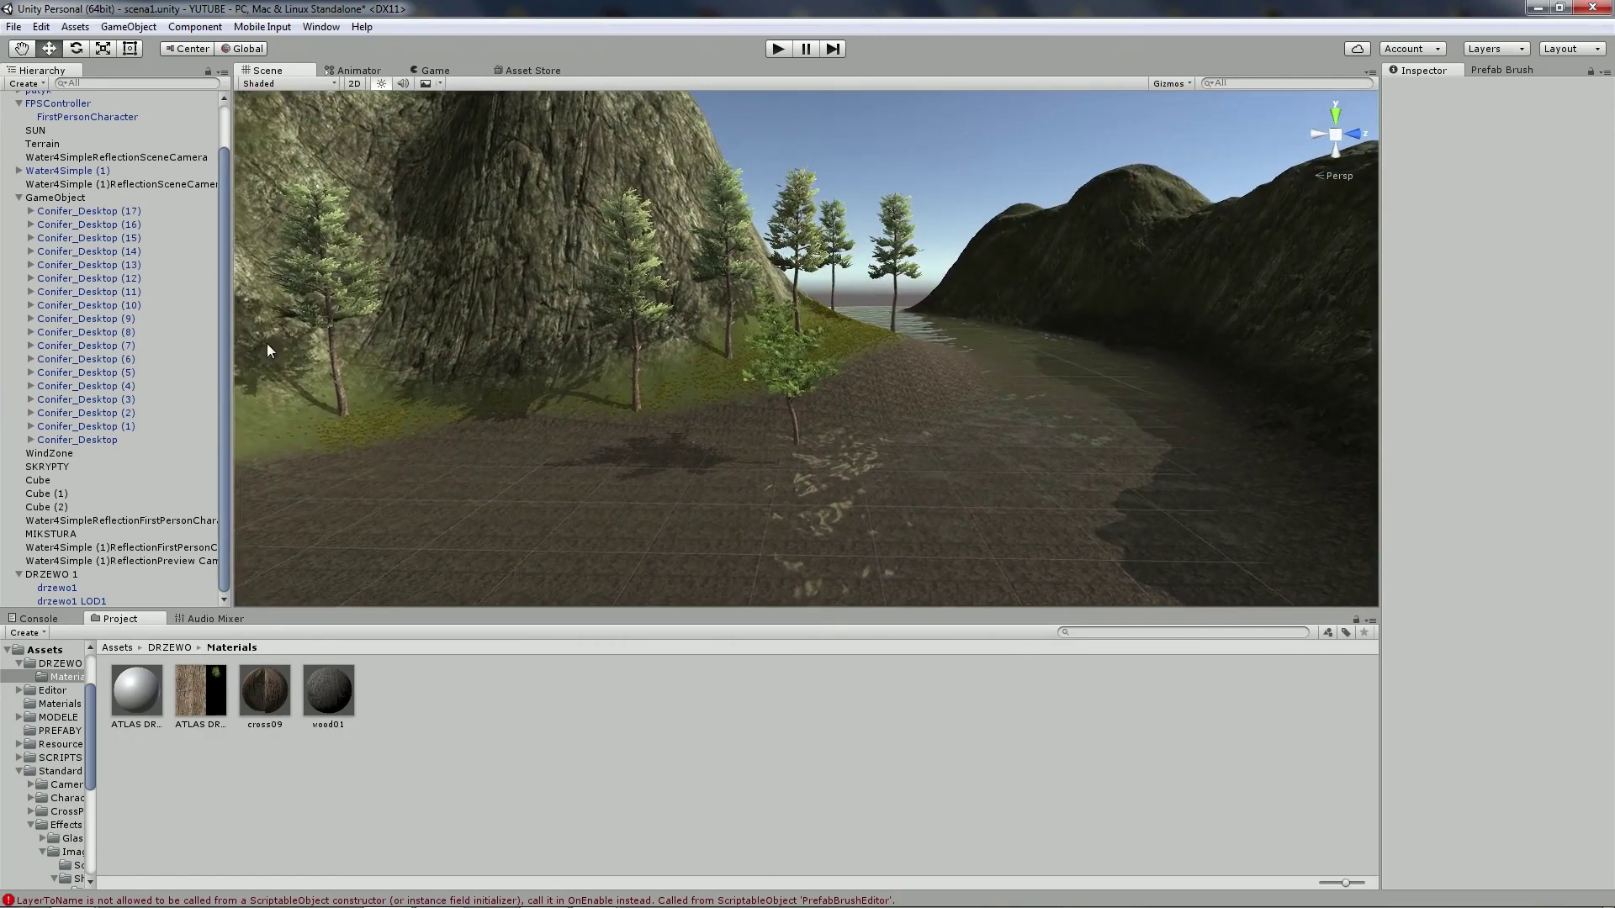
key("Down")
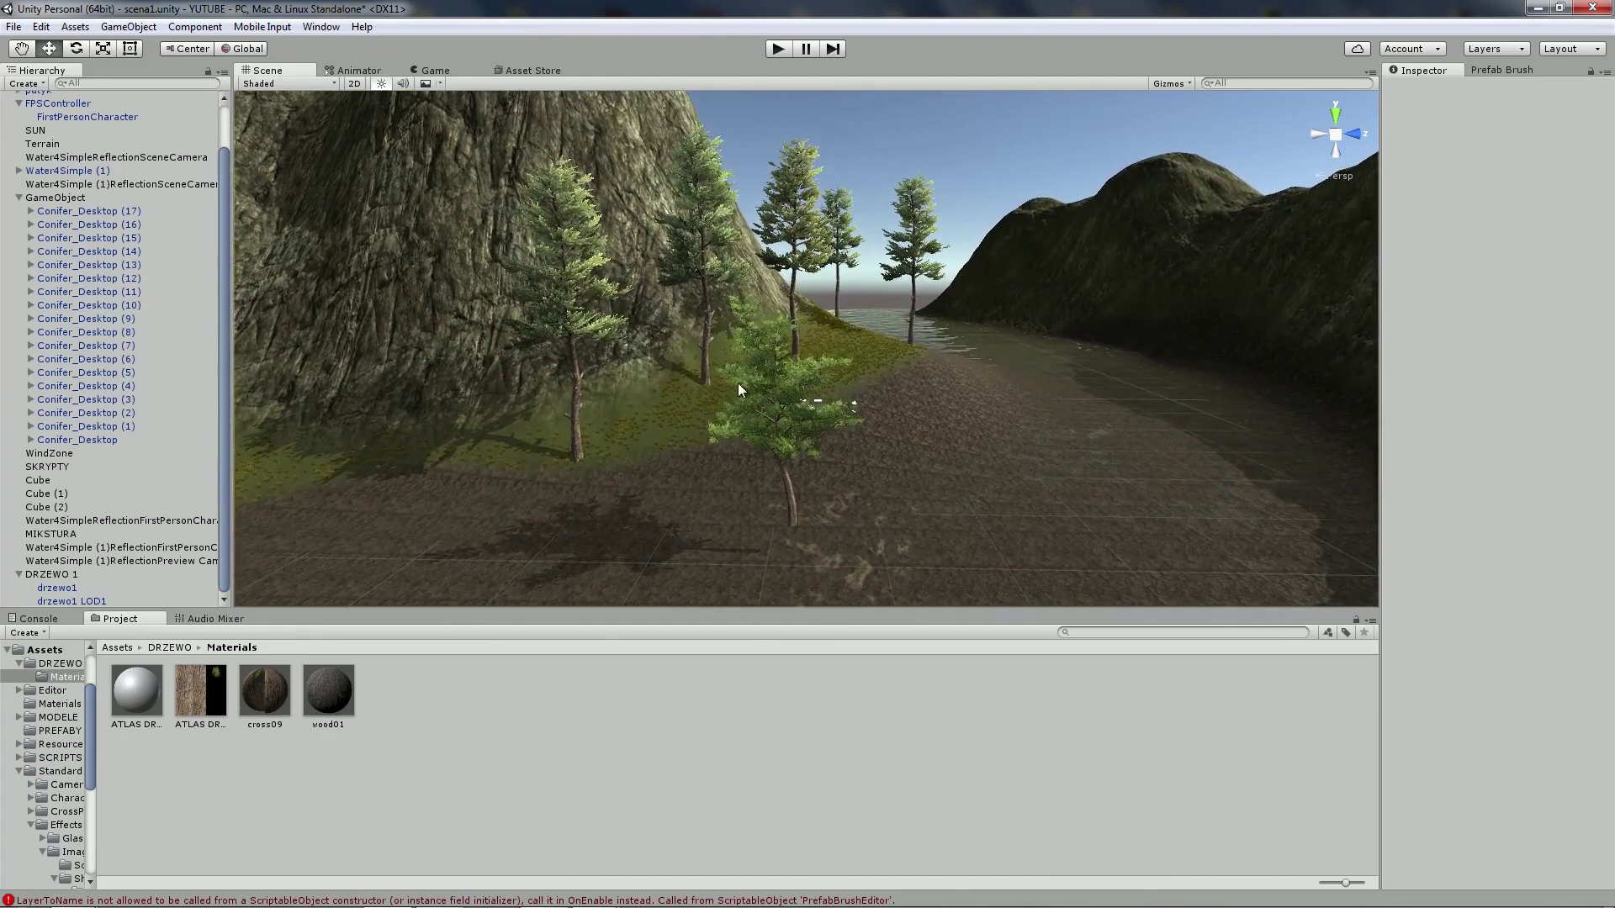
key("Up")
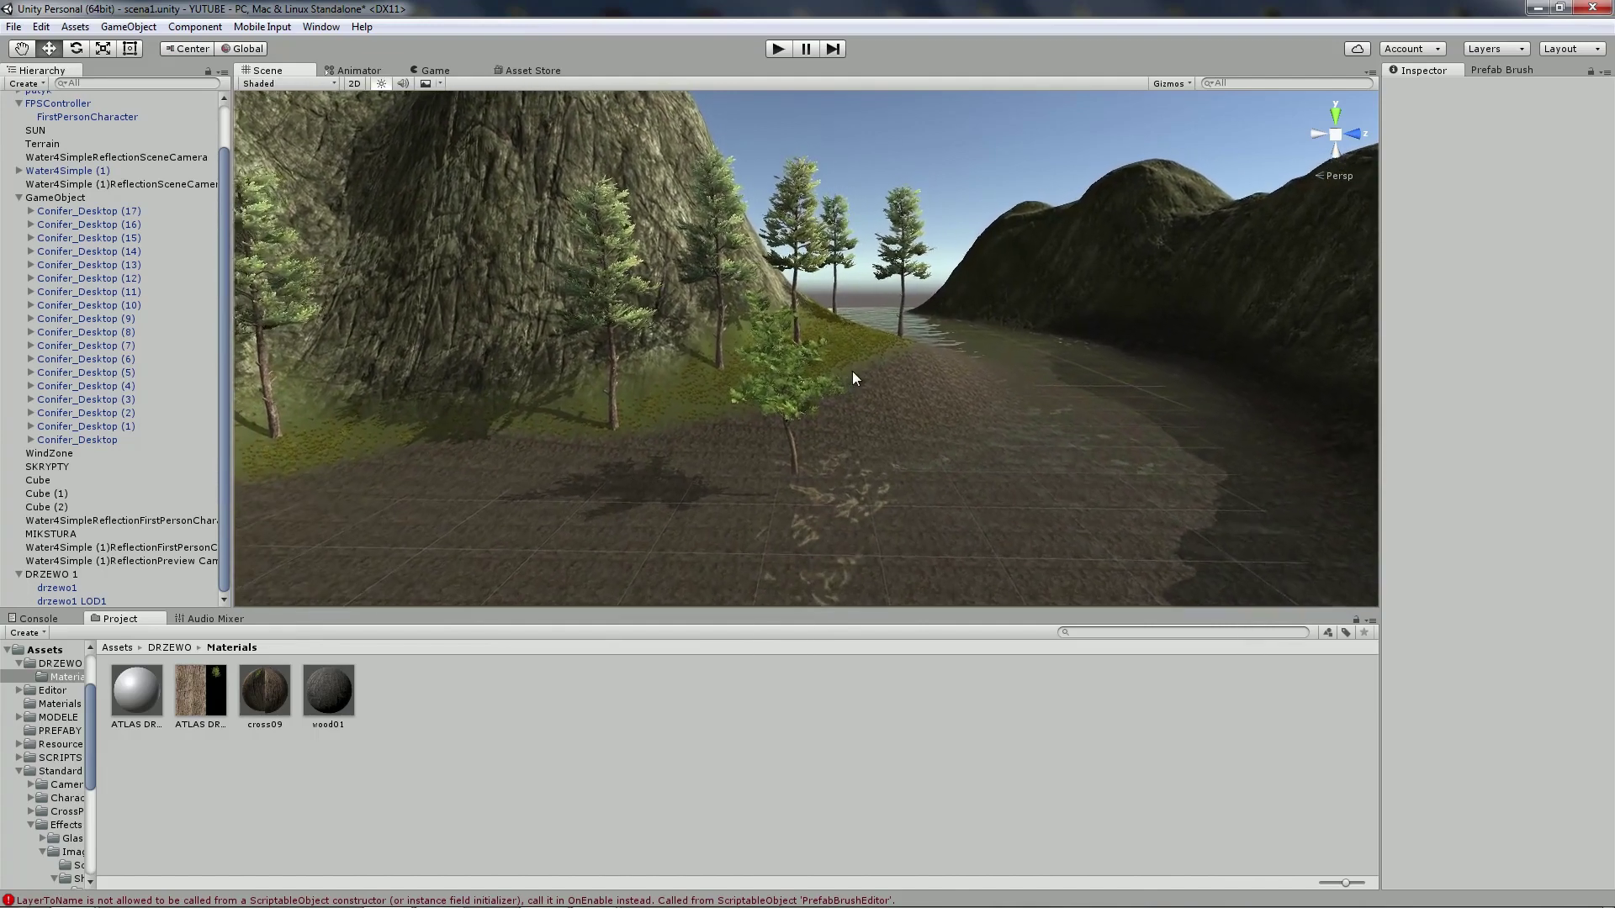
key("Down")
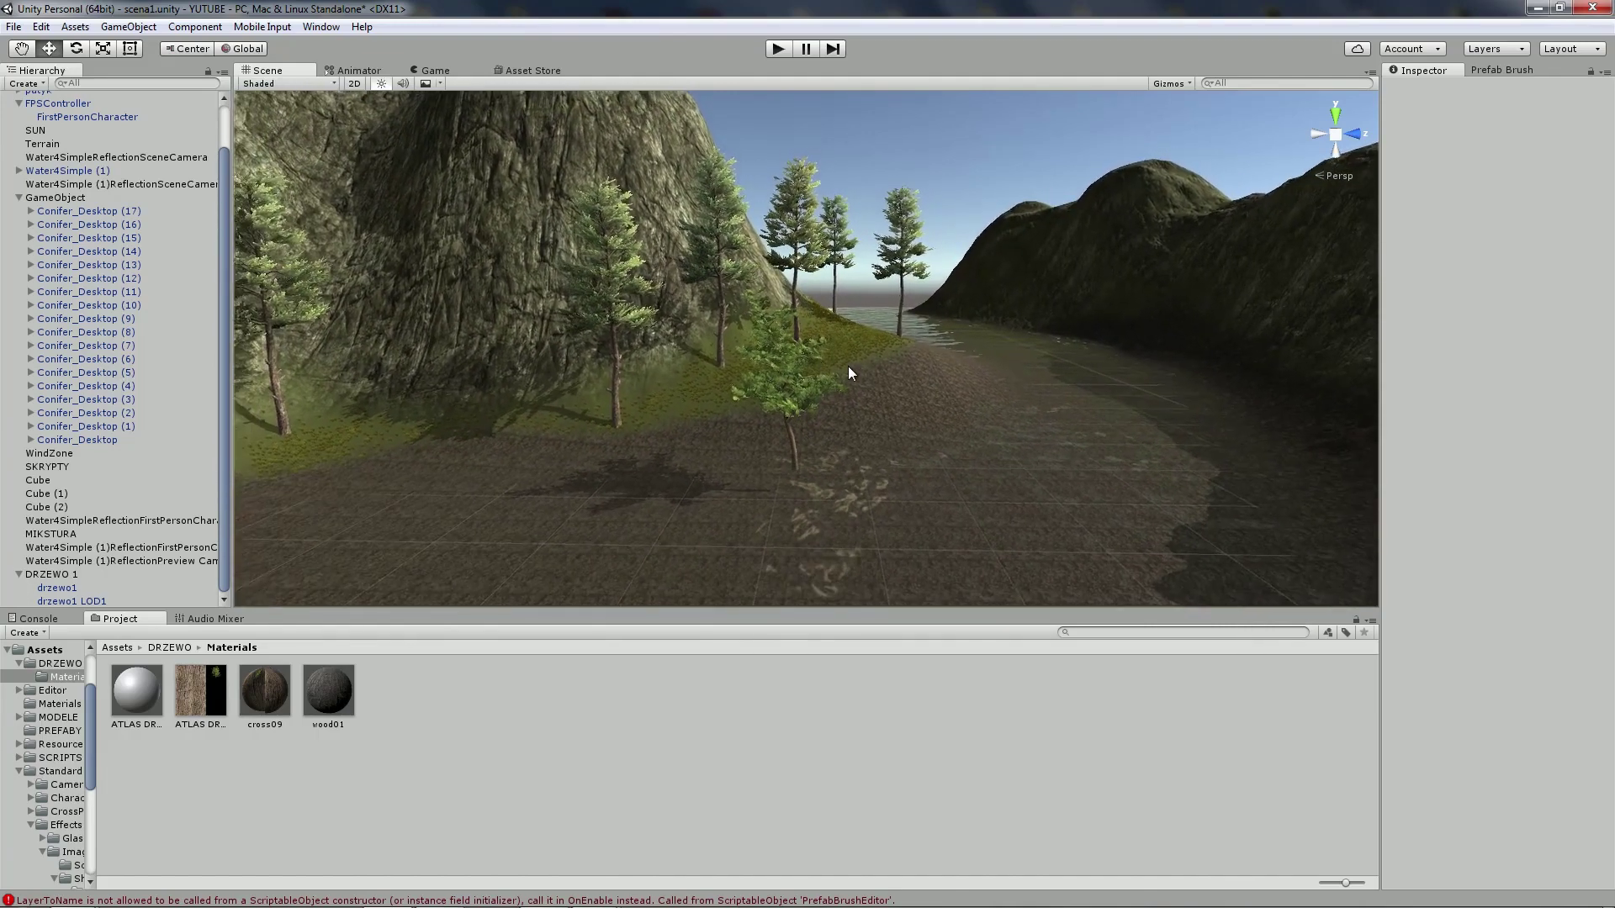
left_click(59, 575)
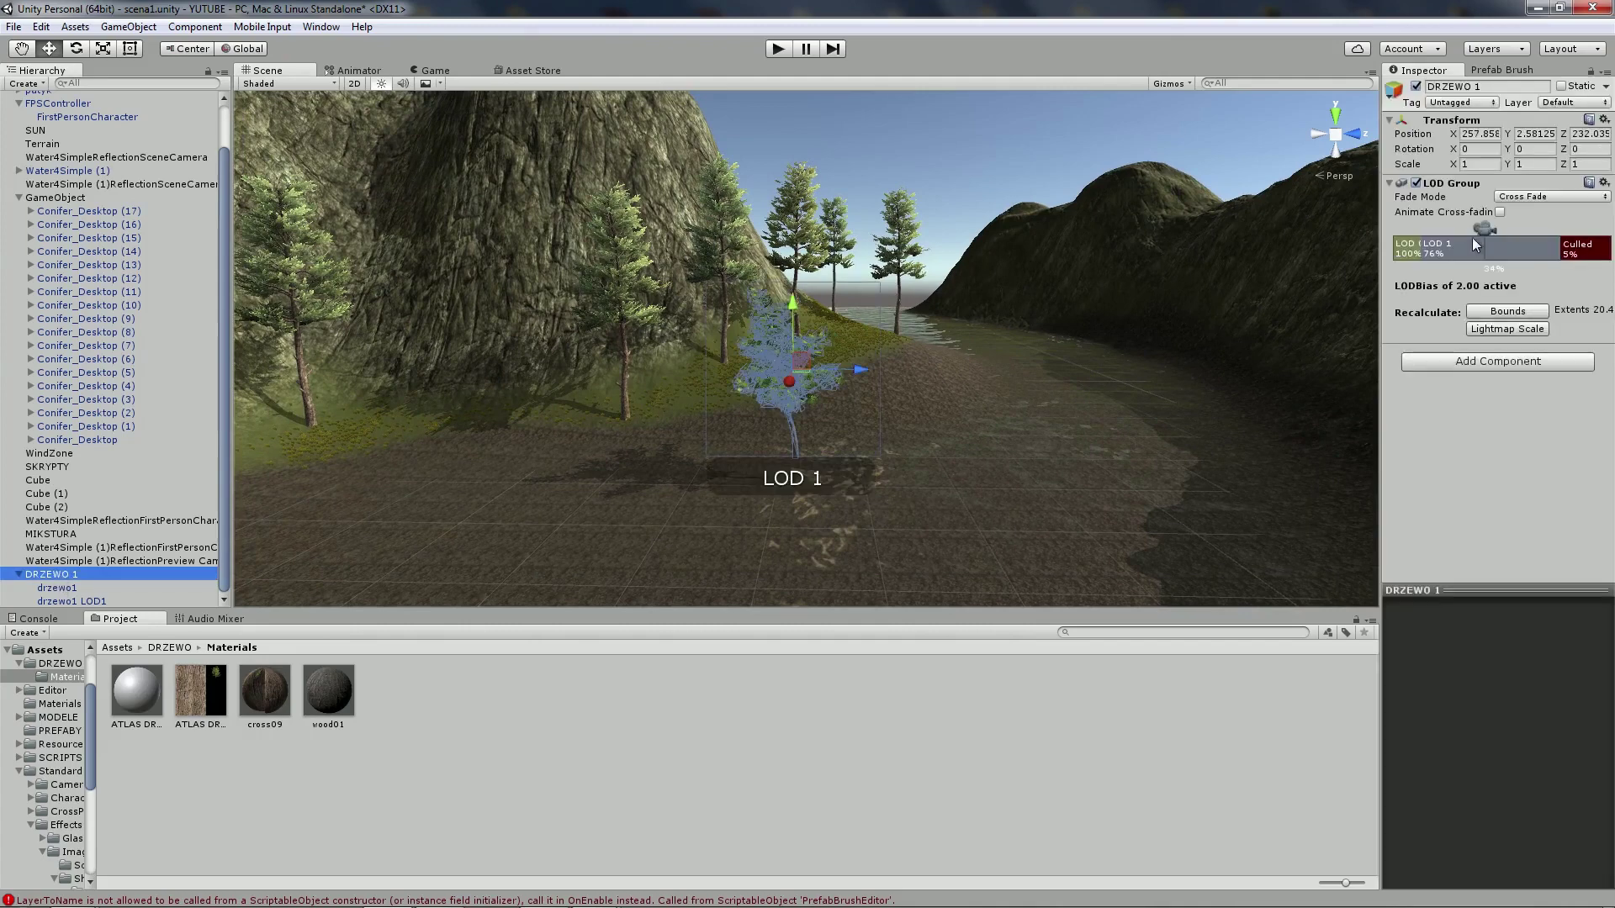
Move the culling threshold to 30% and give LOD 1 a 0.2 fade transition width
left_click_drag(1557, 249, 1490, 245)
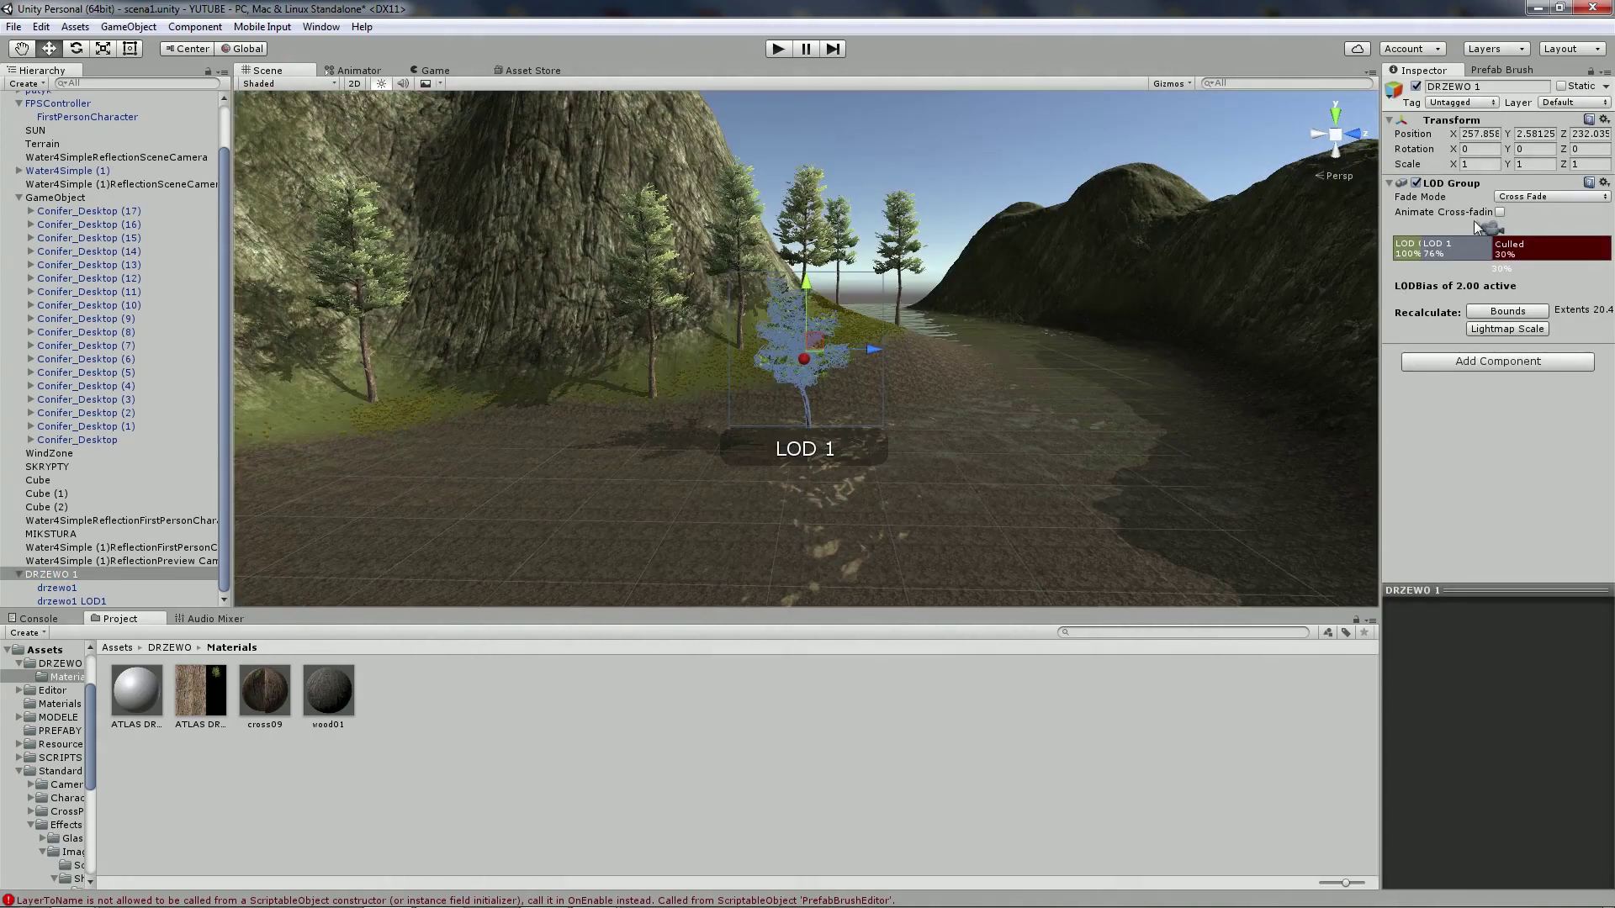
left_click(1482, 250)
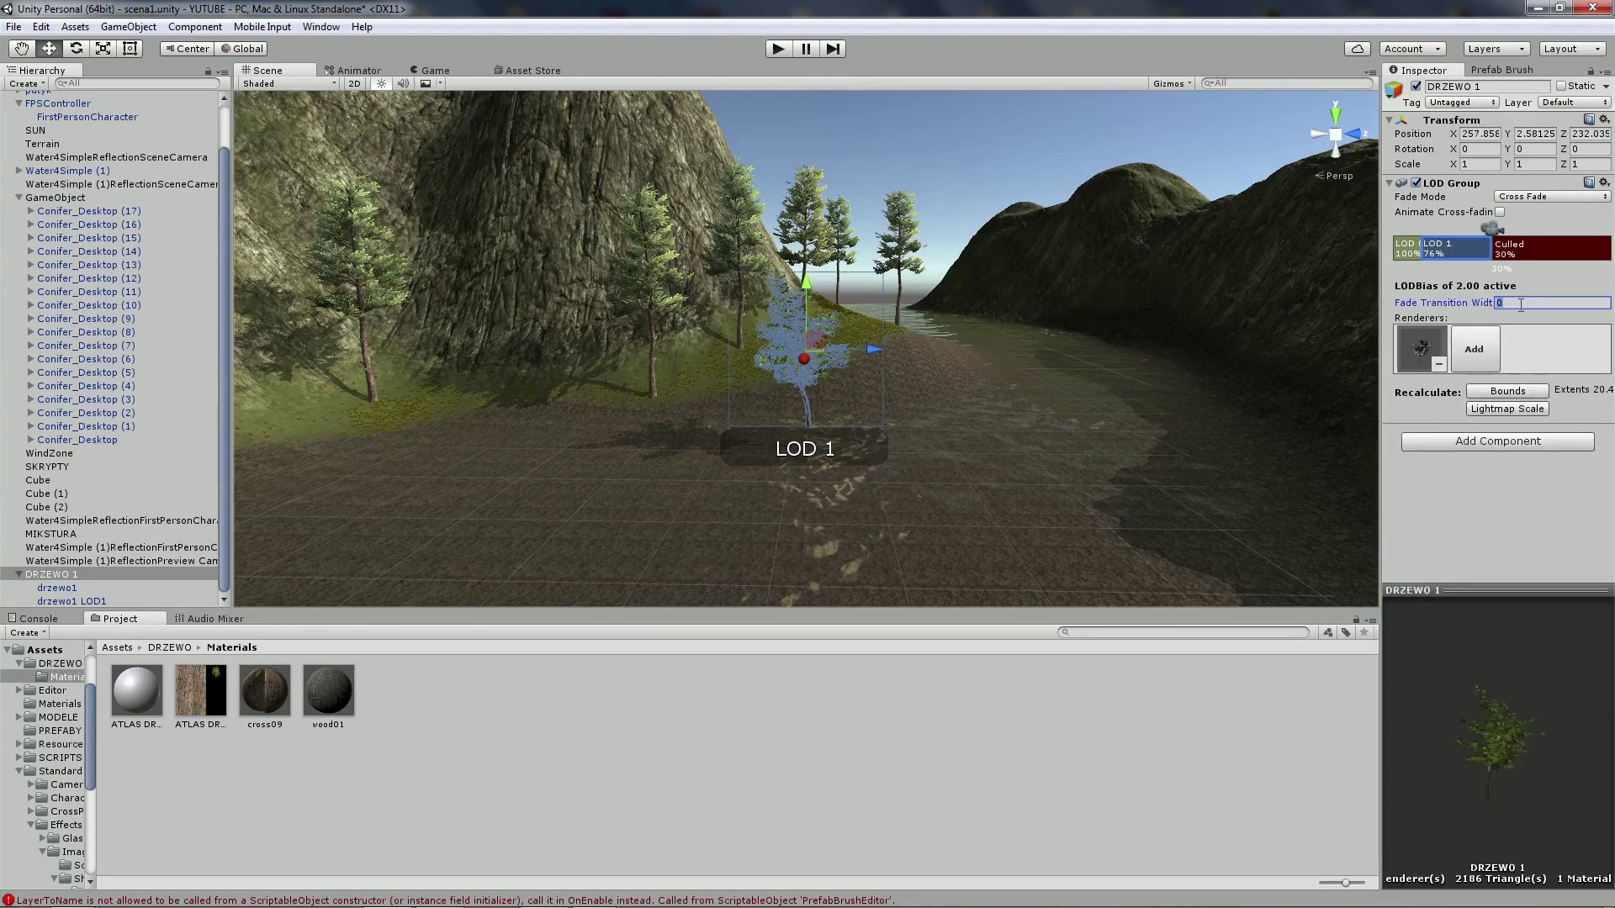
type("0.")
left_click(1034, 350)
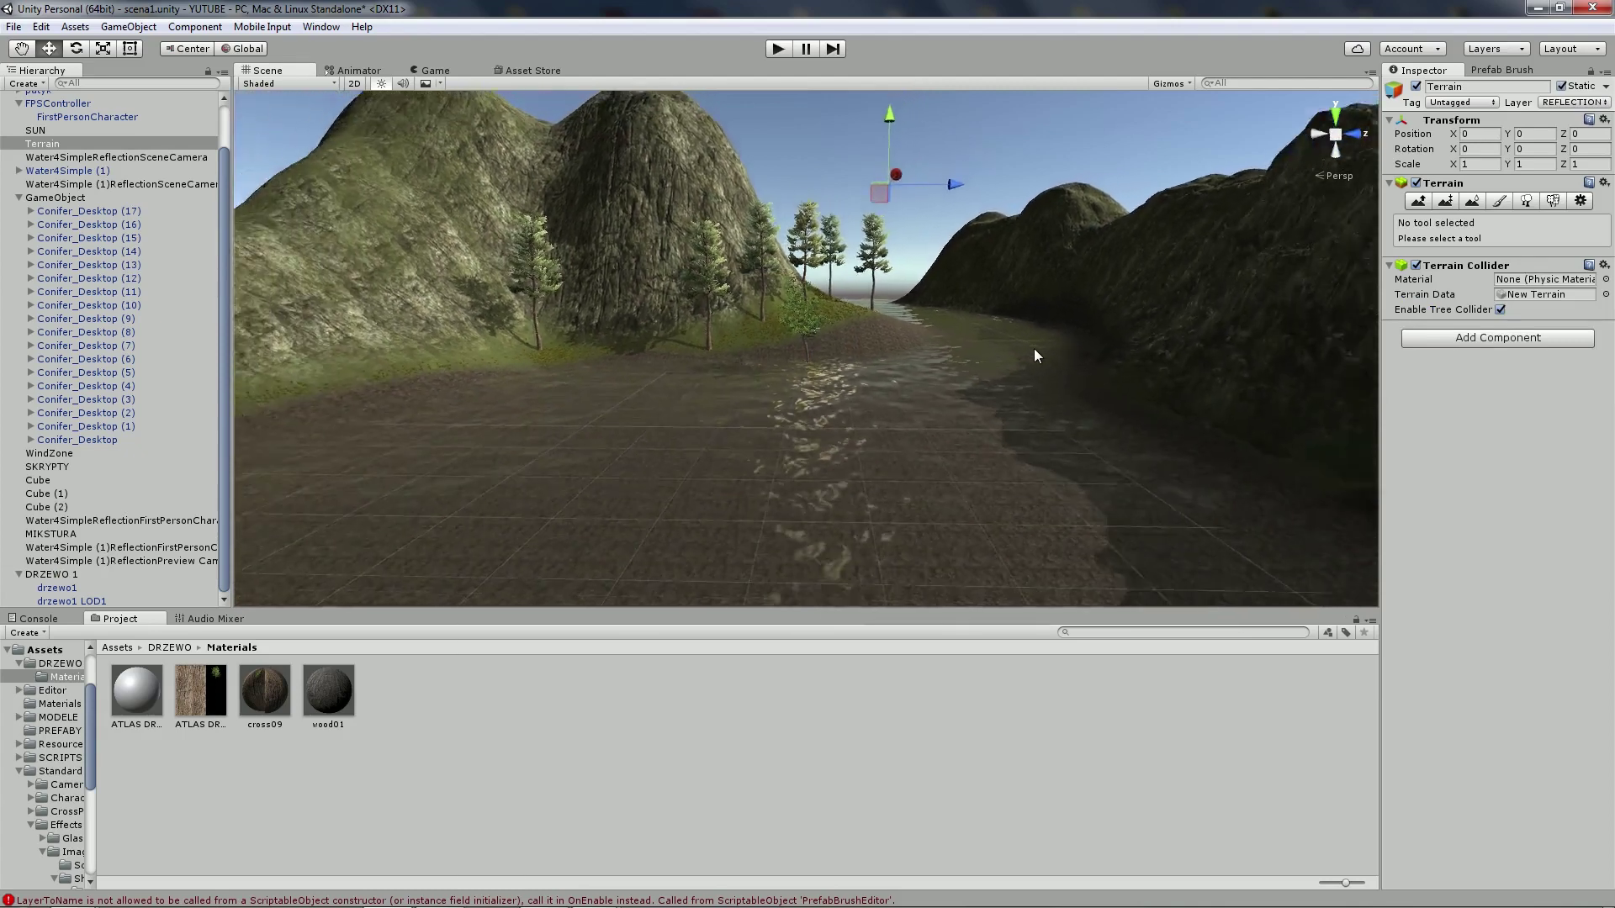
Return culling to 5%, move the LOD 0/LOD 1 switch to 61%, then select the terrain
scroll(1033, 348, "down", 1)
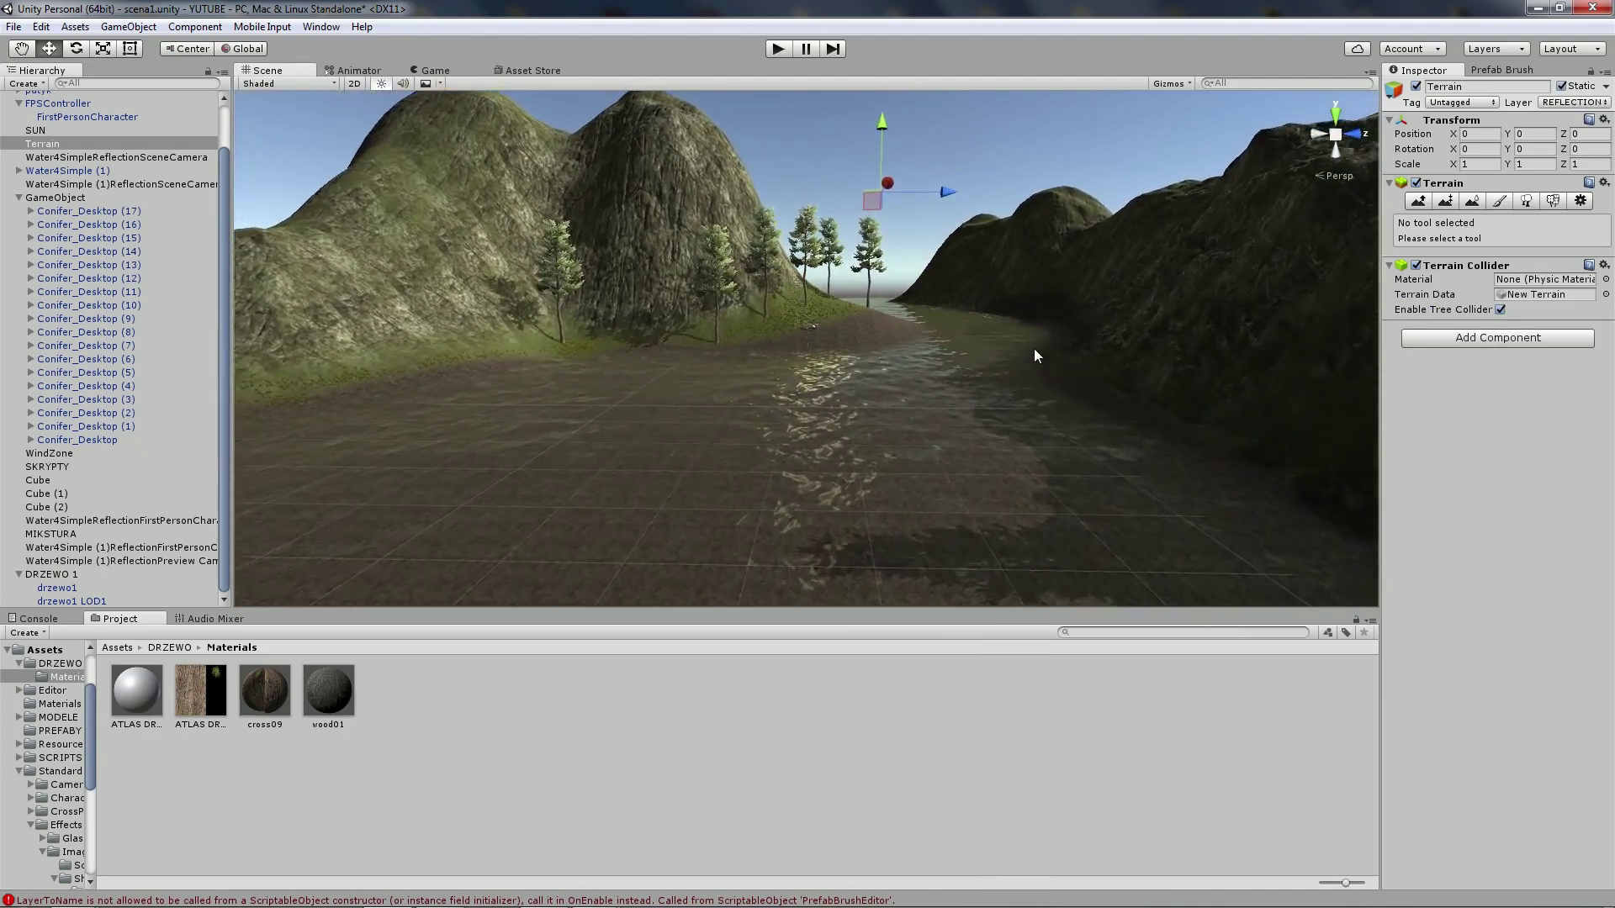
double_click(51, 574)
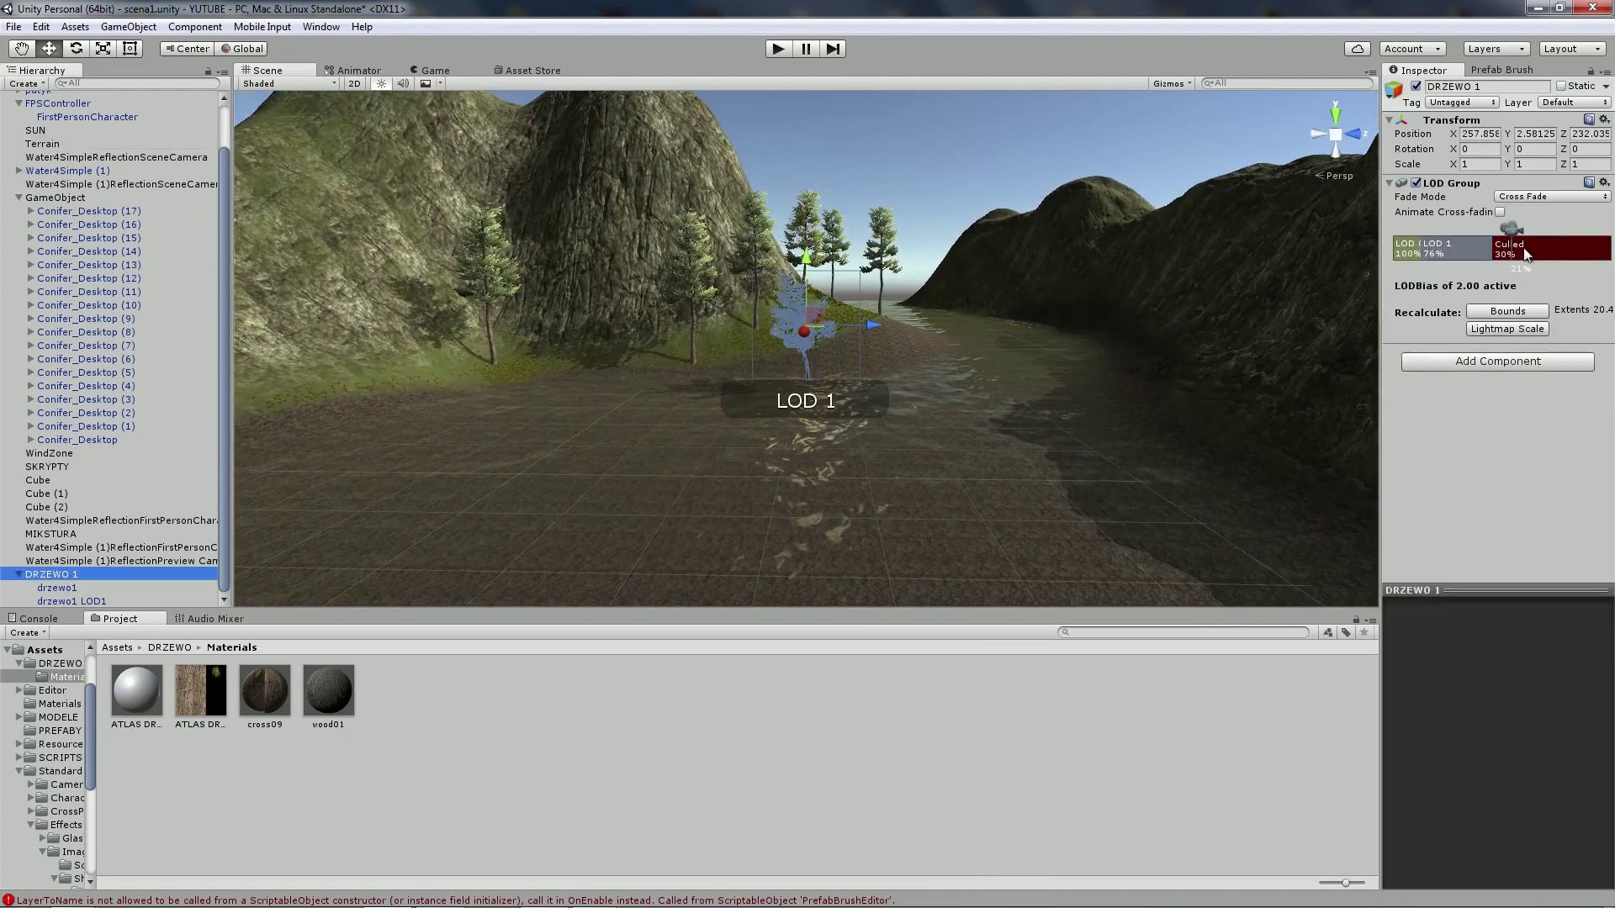
left_click_drag(1492, 248, 1562, 249)
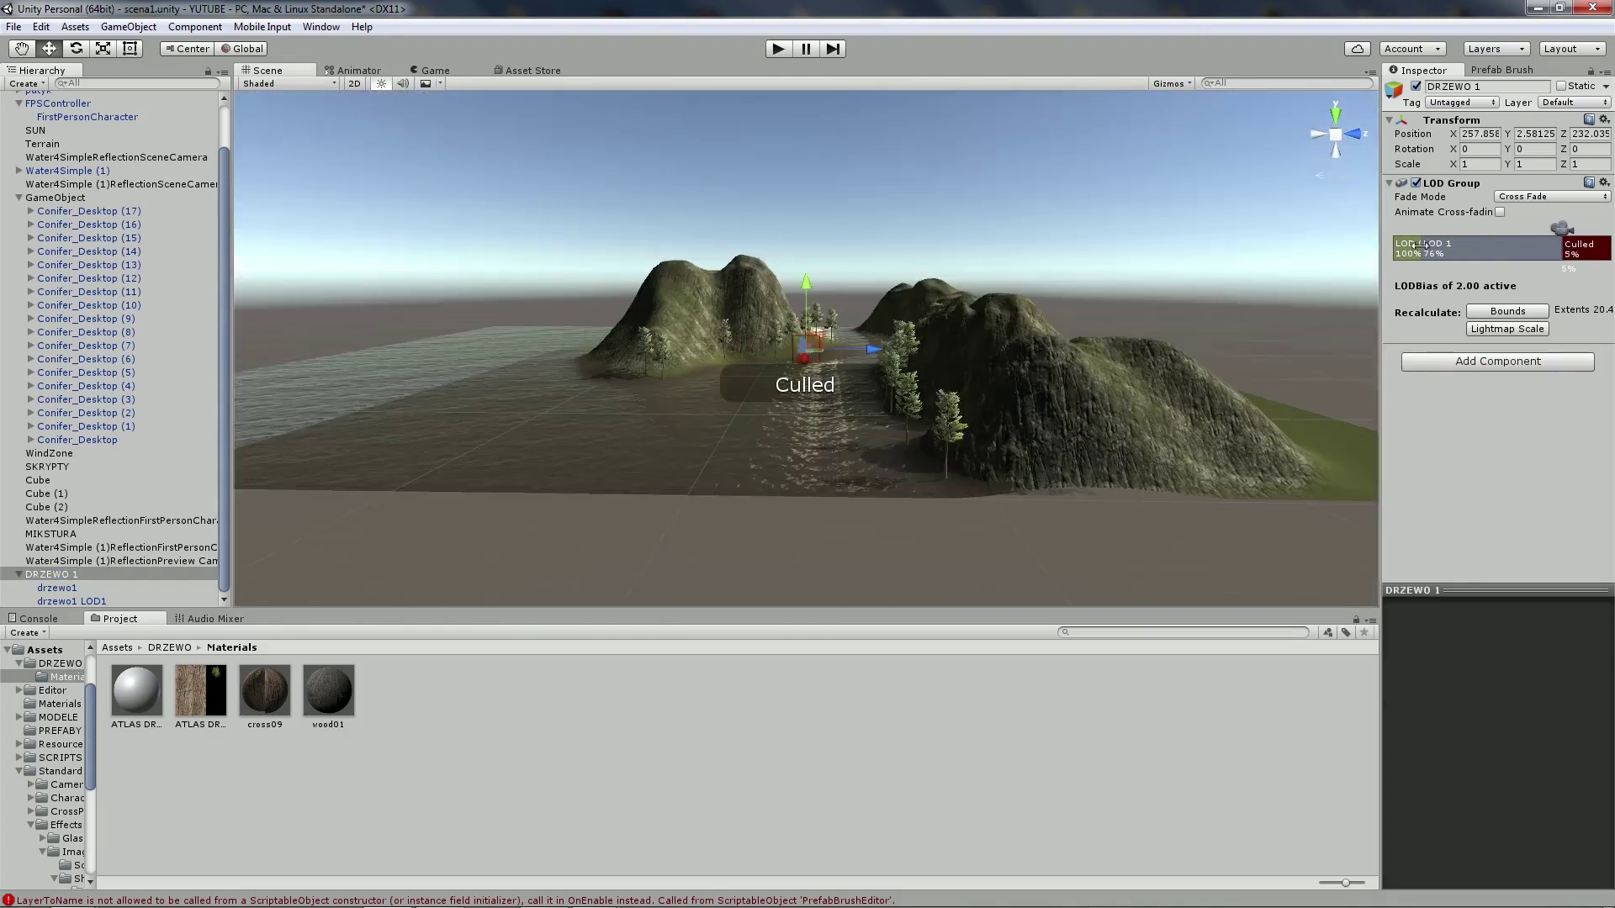
left_click_drag(1422, 246, 1441, 246)
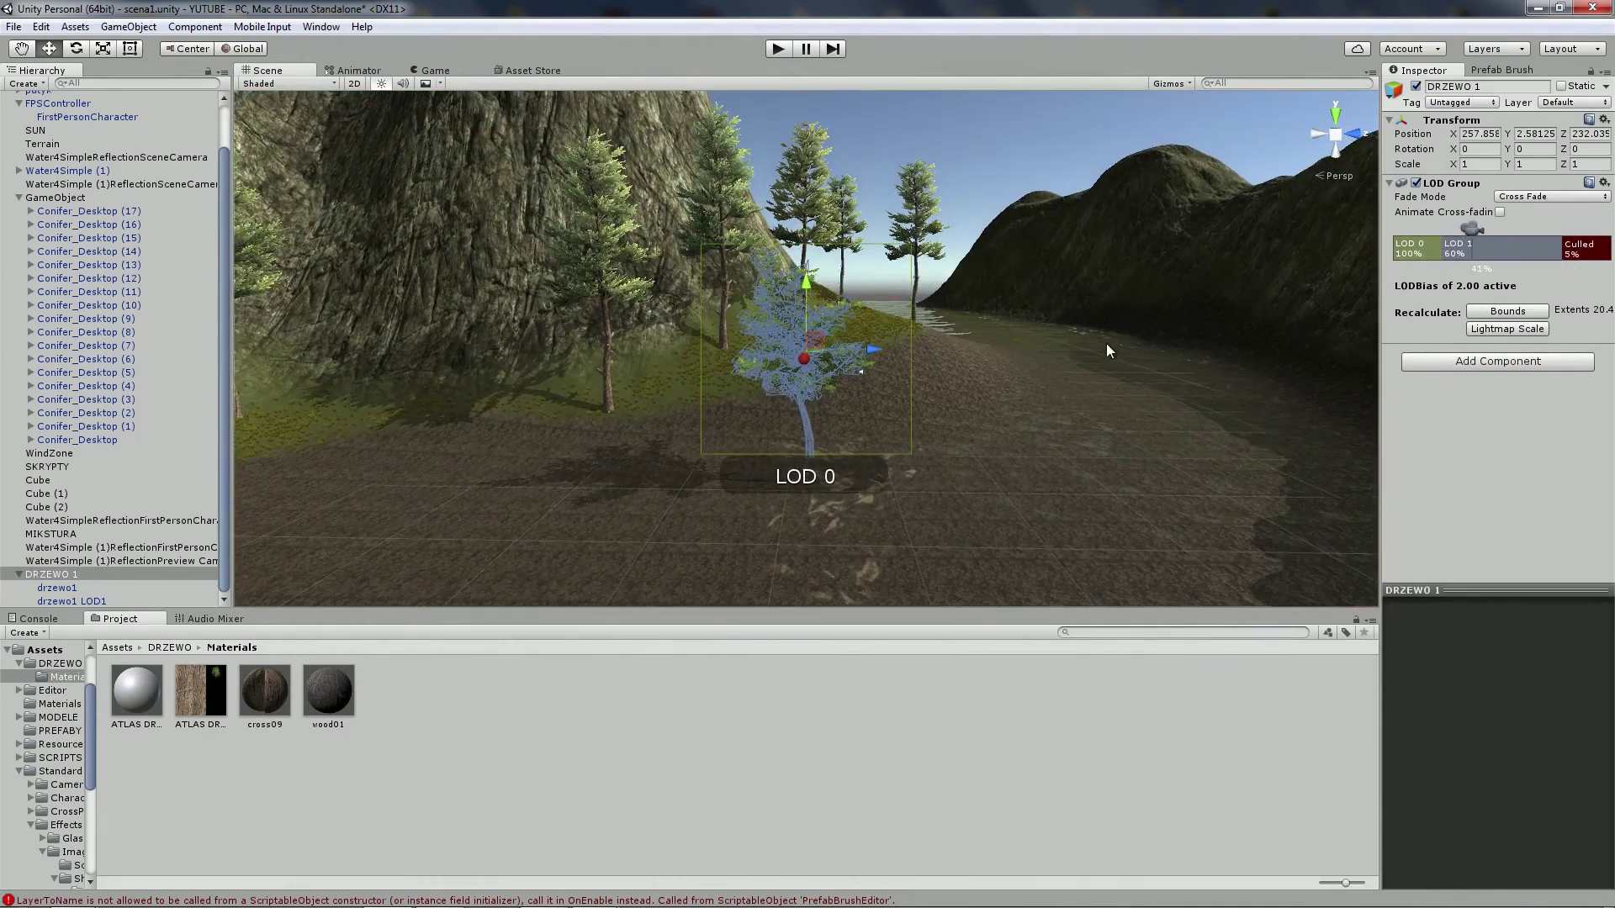
left_click(1107, 345)
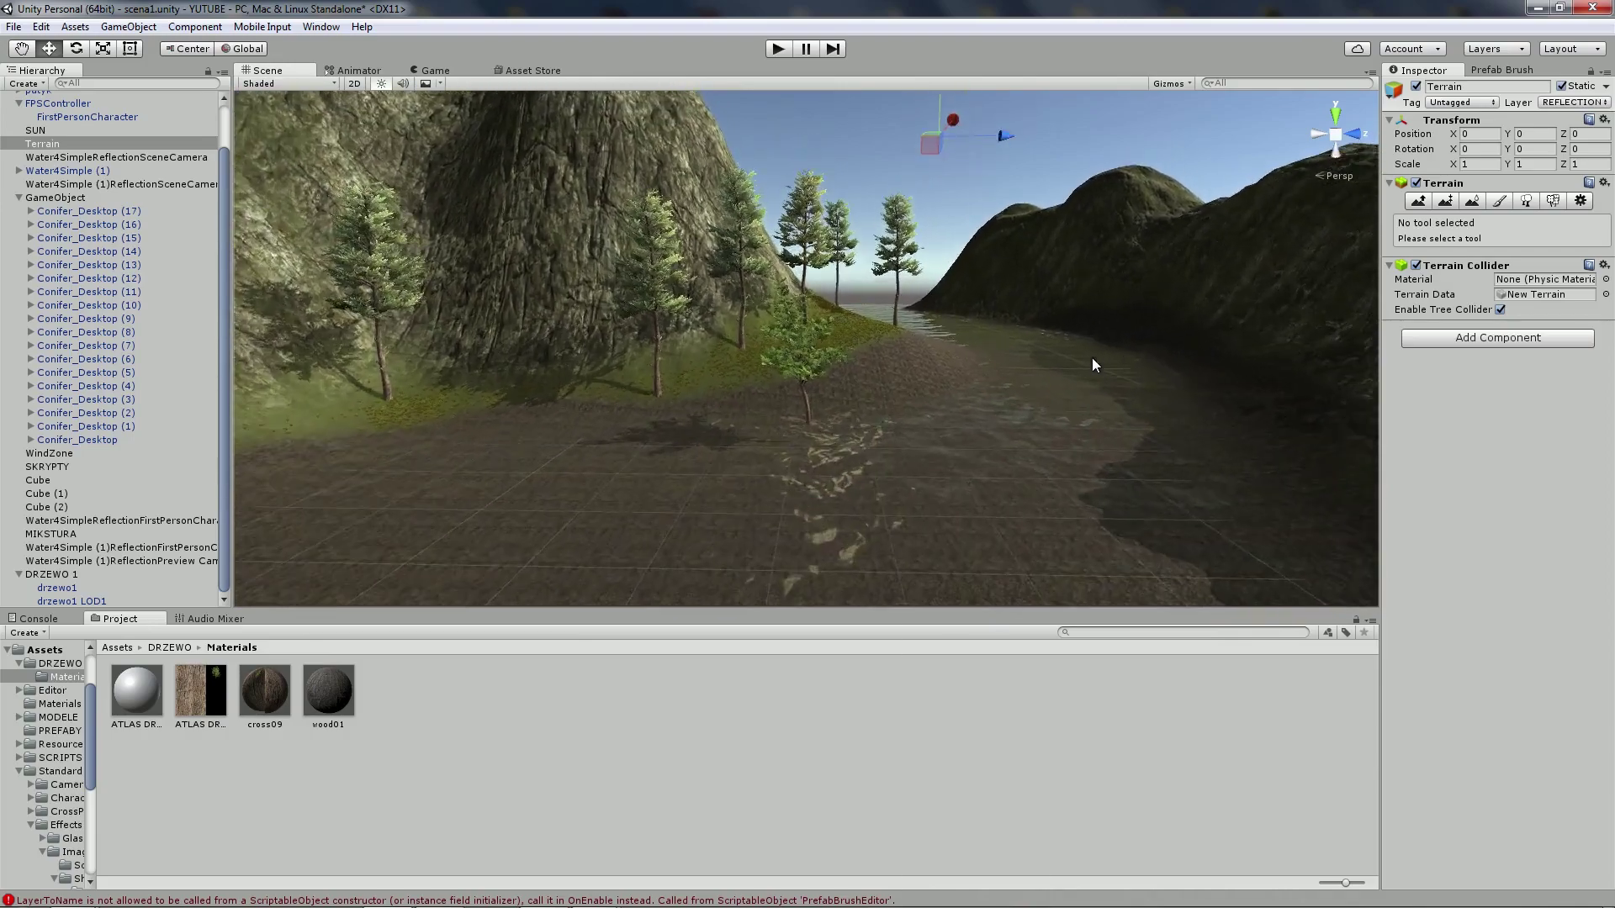
Fly close to the tree and alternate selecting DRZEWO 1 and the terrain to compare LODs
right_click_drag(1091, 356, 967, 366)
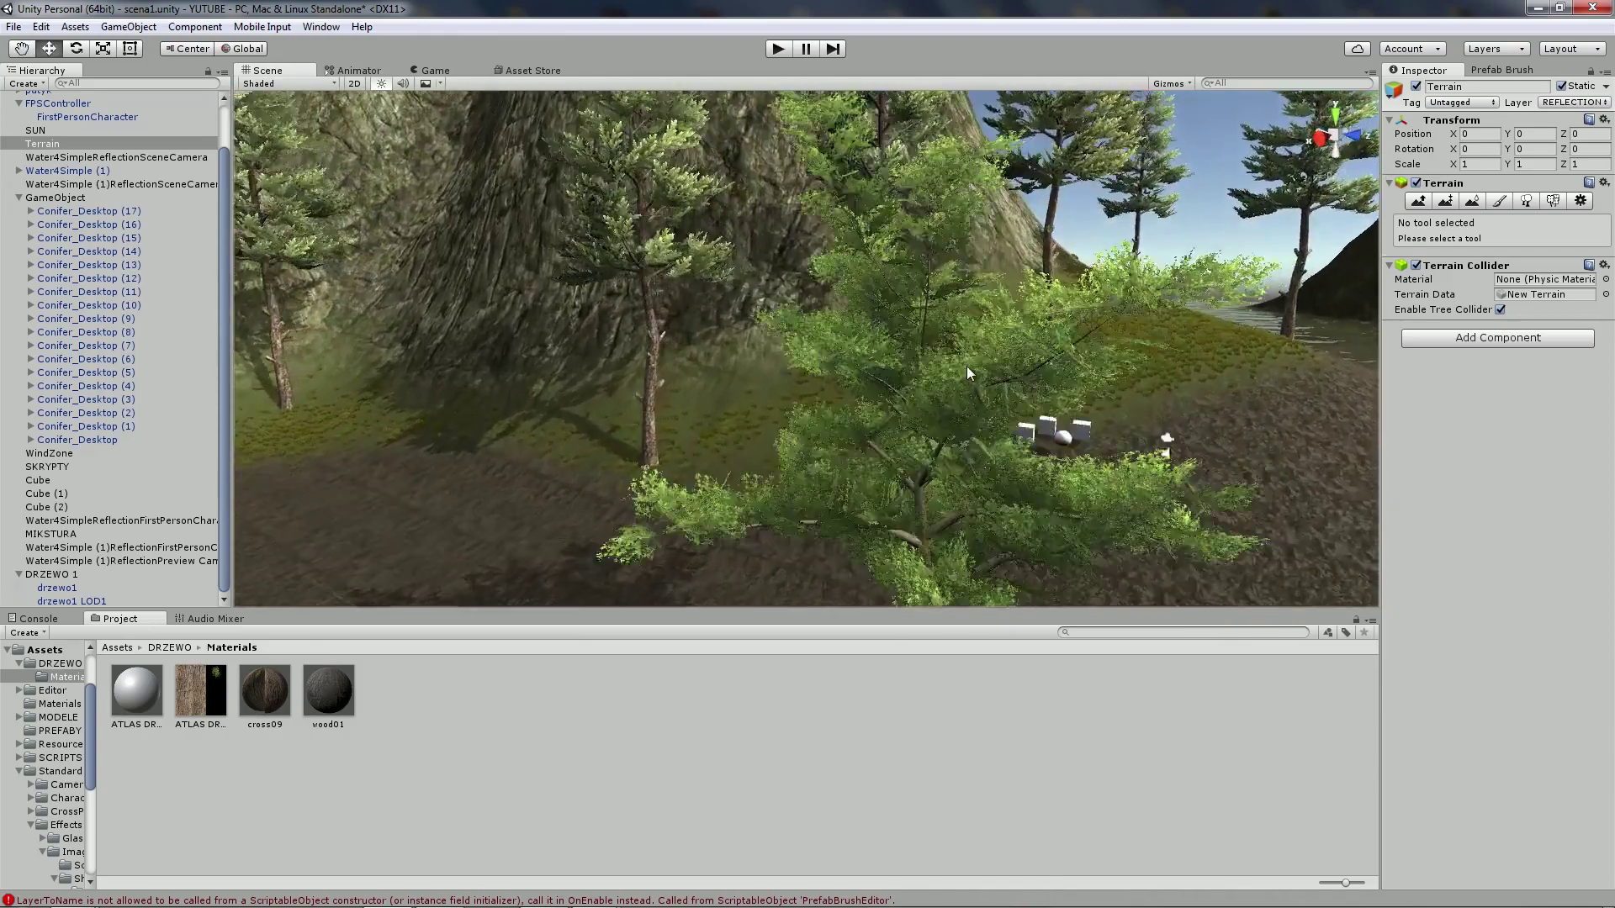
right_click_drag(967, 366, 568, 390)
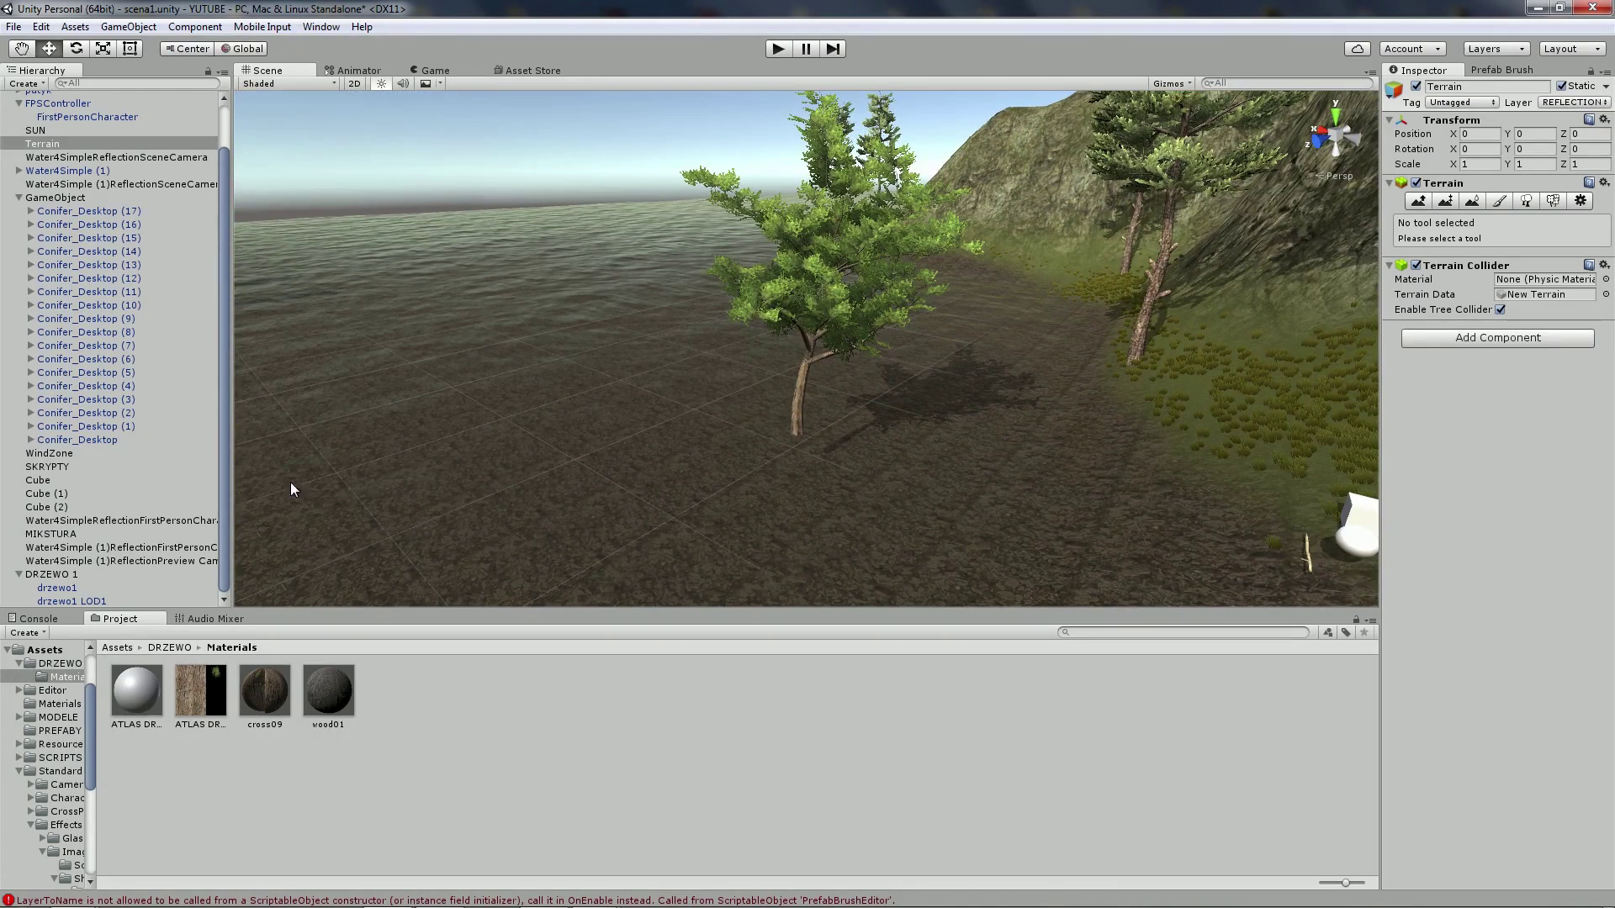
left_click(57, 576)
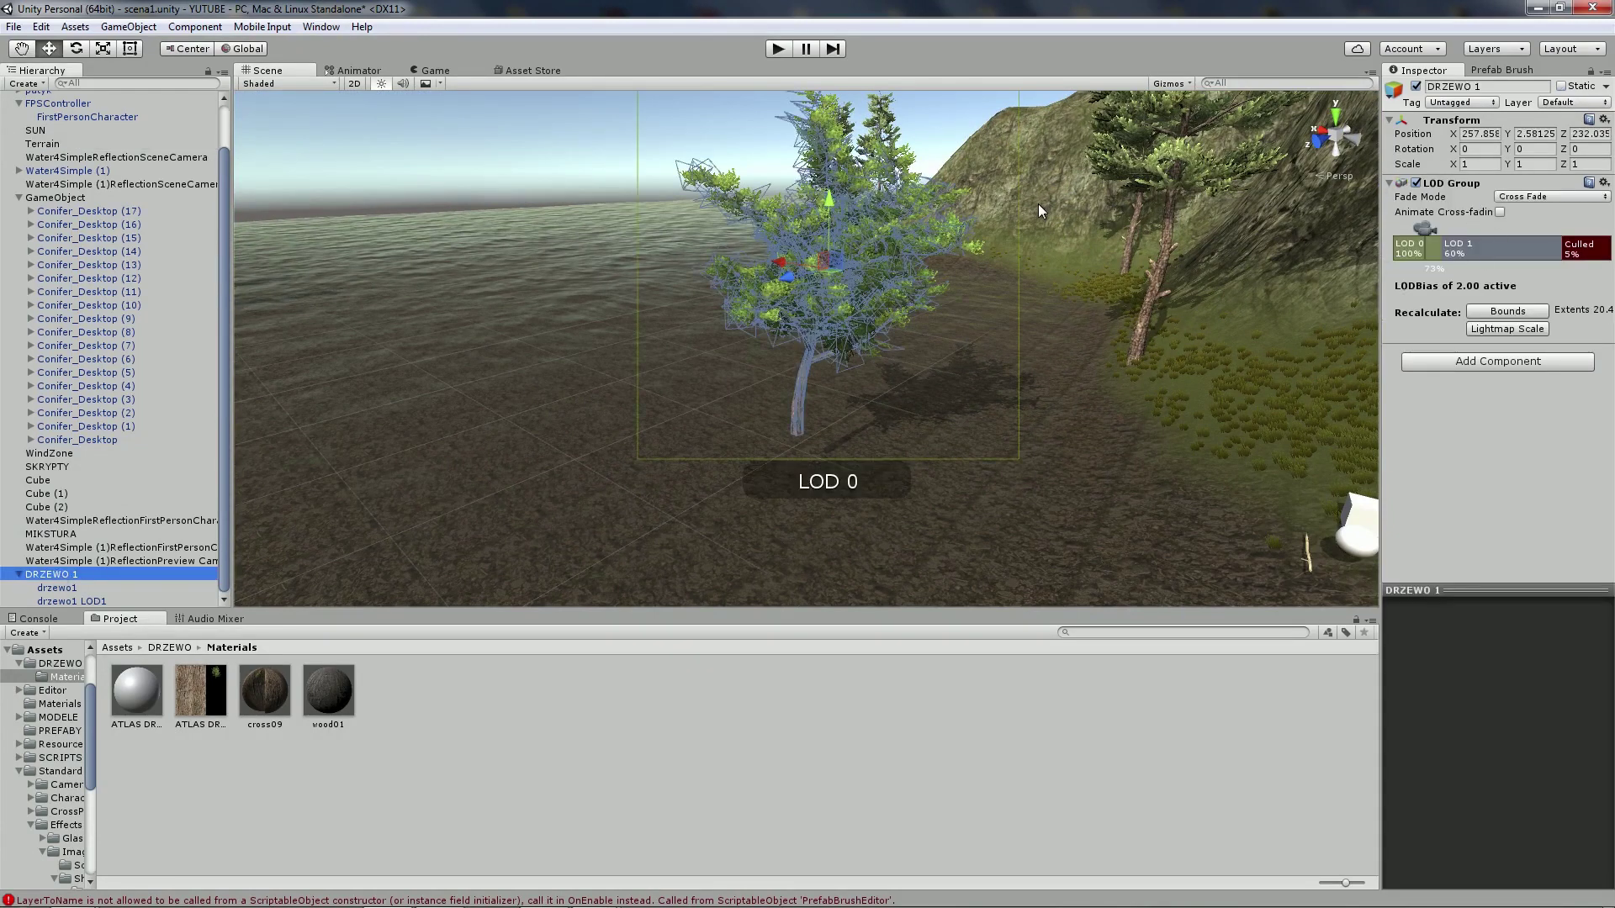
left_click(1077, 274)
scroll(1053, 268, "up", 2)
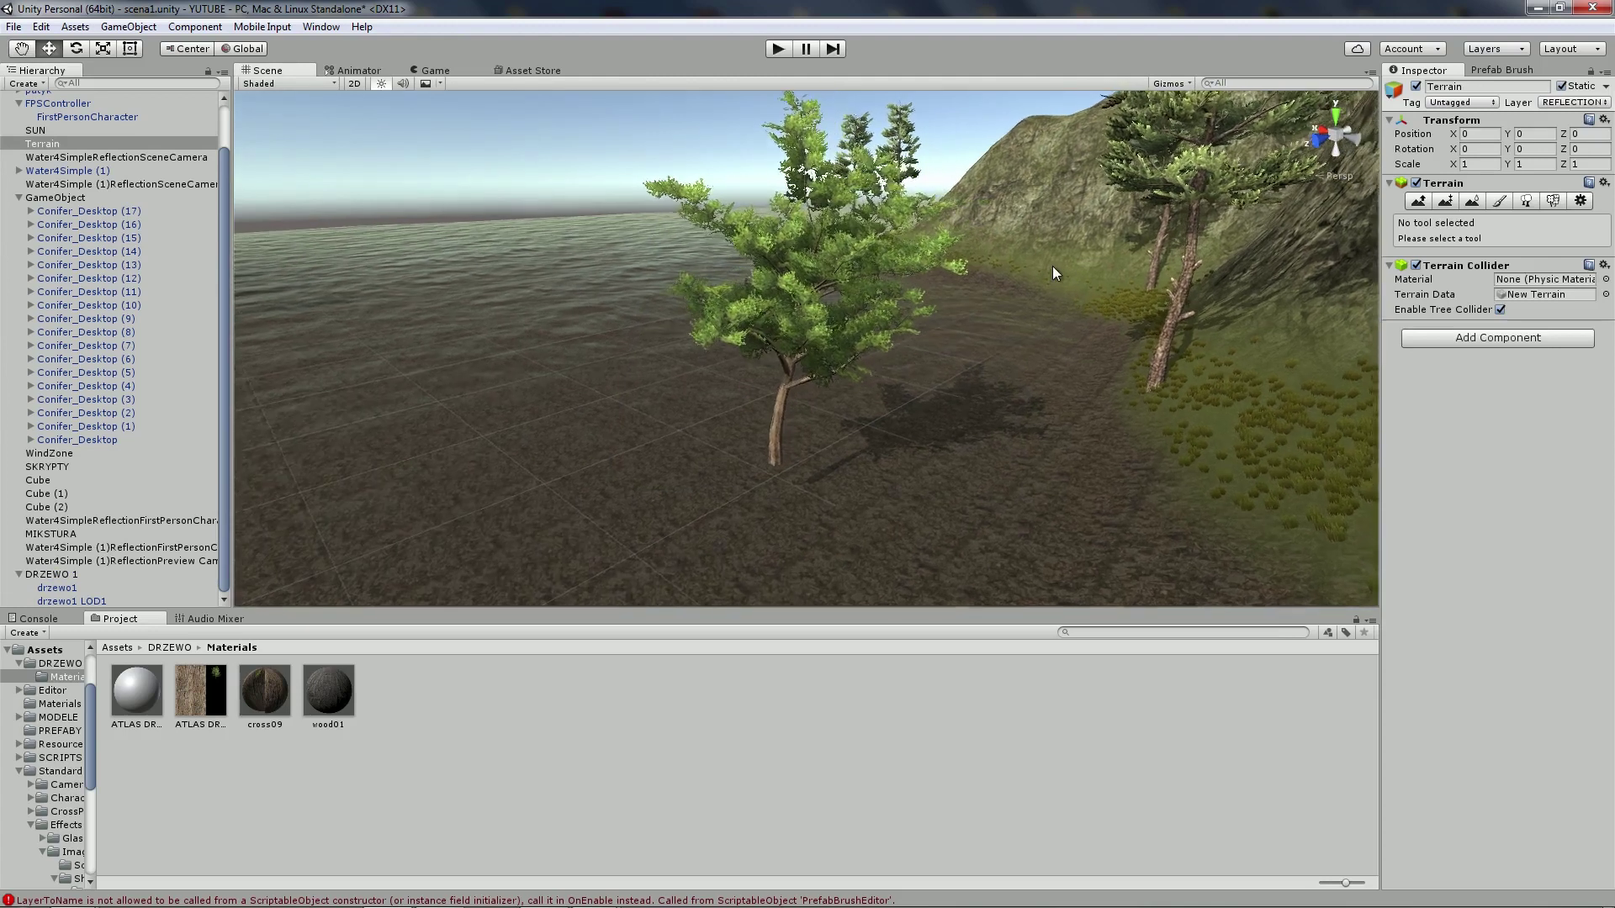
scroll(1053, 268, "up", 2)
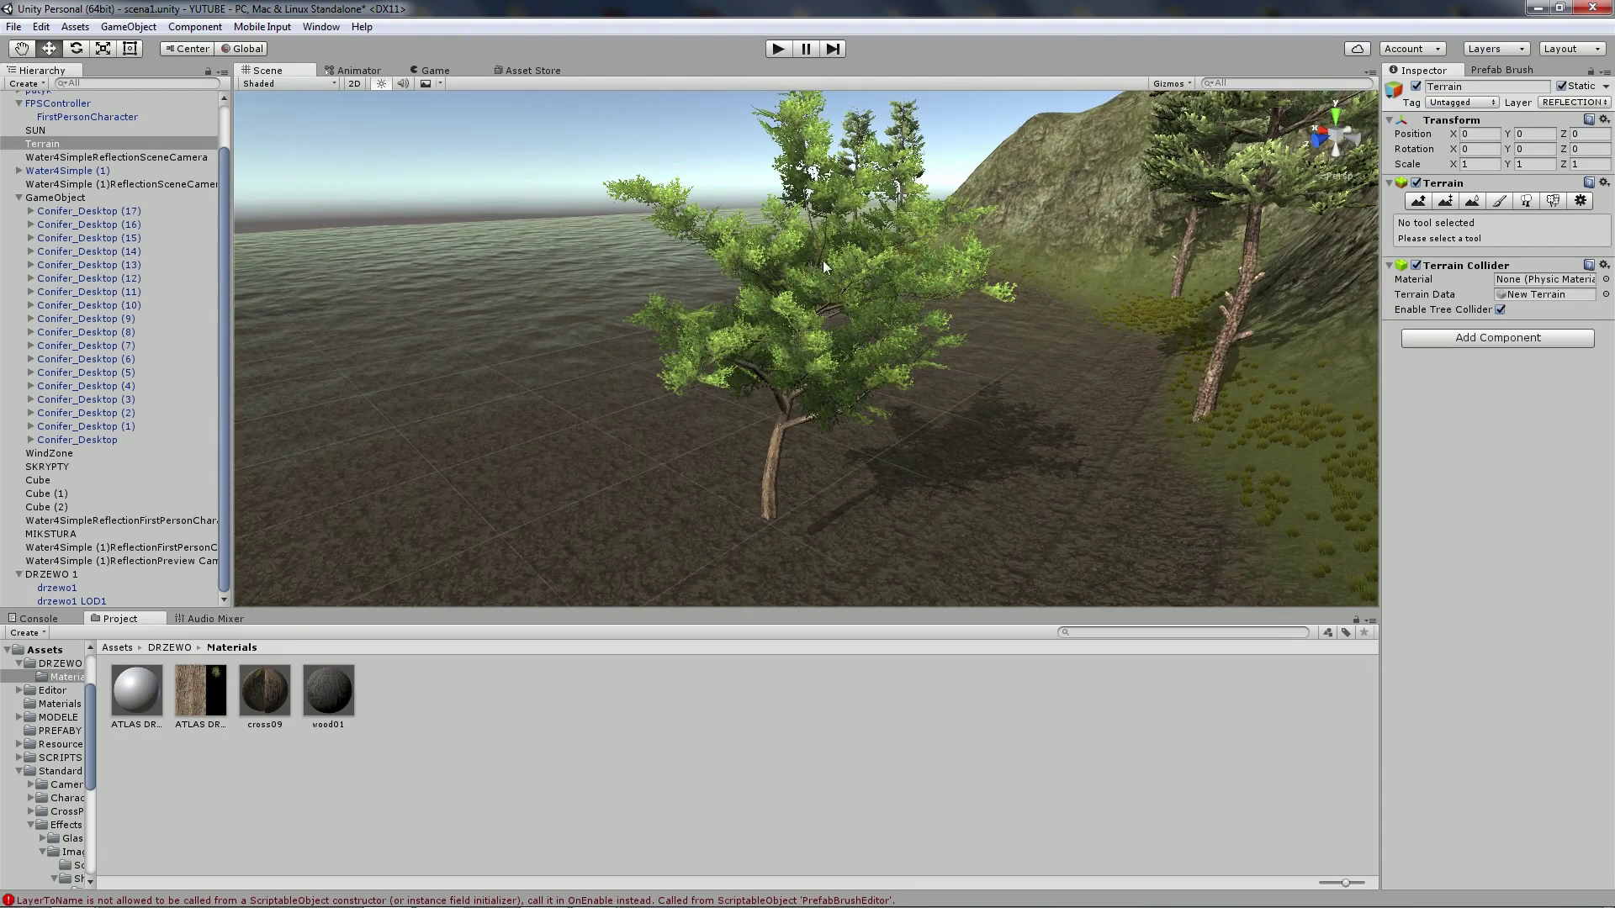
left_click(790, 271)
left_click(1150, 393)
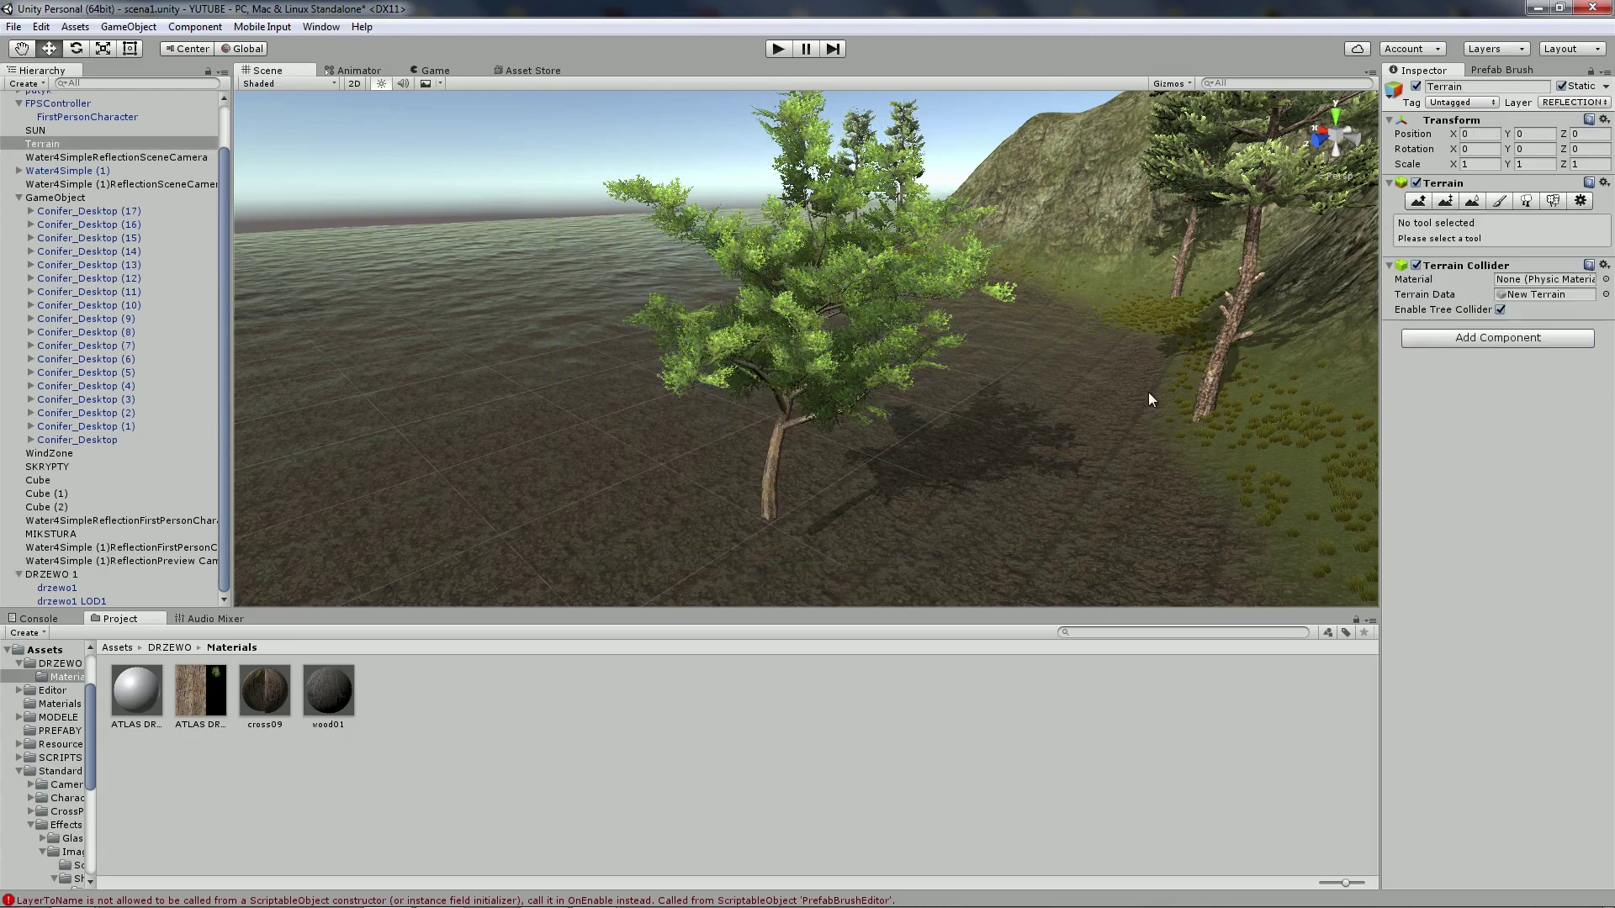